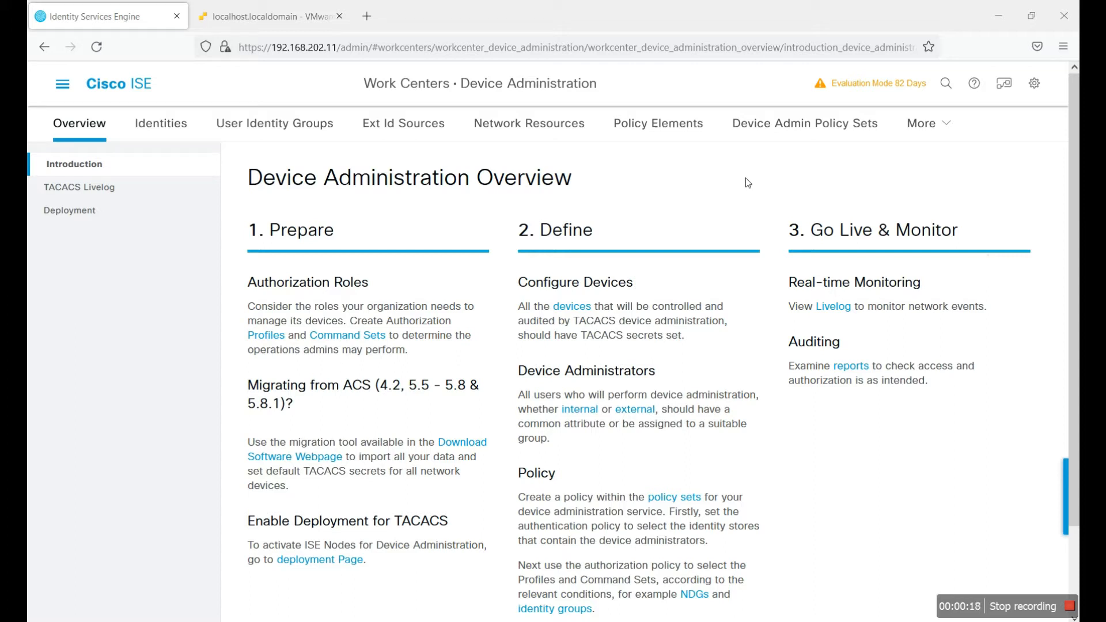
Step: Go to Administration > Network Devices and switch to the Network Device Groups tab
{"action": "left_click", "coordinate": [62, 87]}
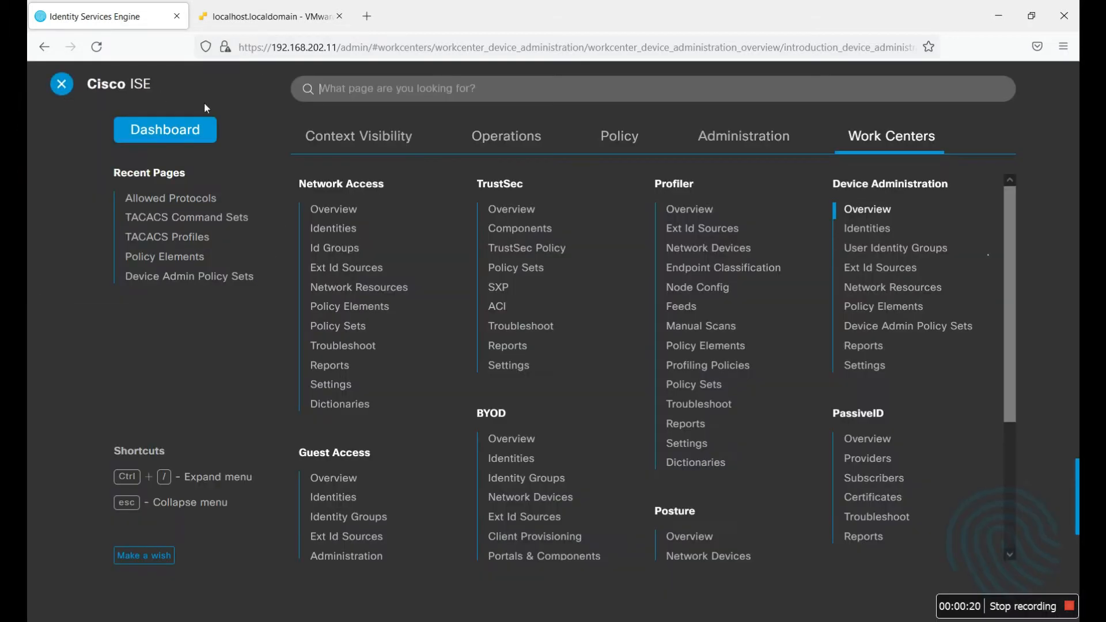
{"action": "left_click", "coordinate": [751, 142]}
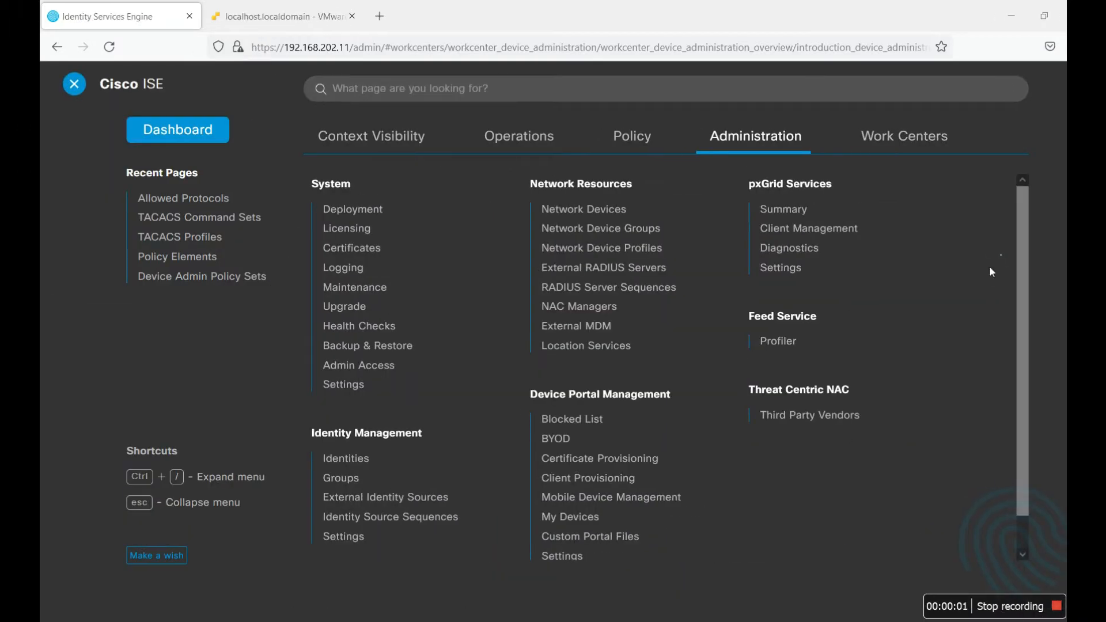
{"action": "left_click", "coordinate": [580, 212]}
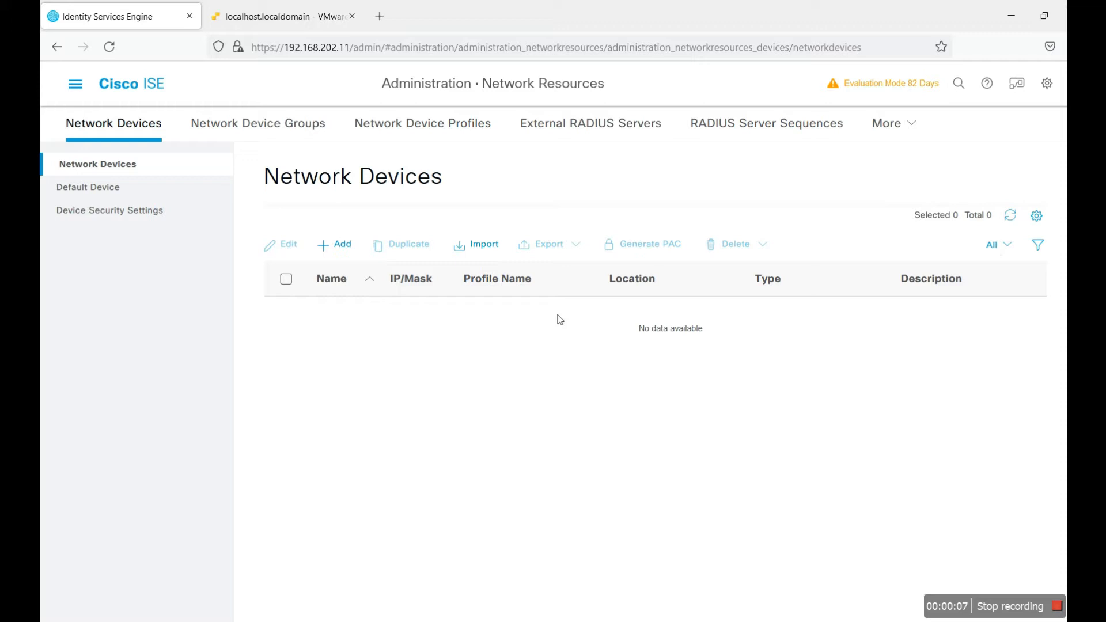
{"action": "left_click", "coordinate": [249, 131]}
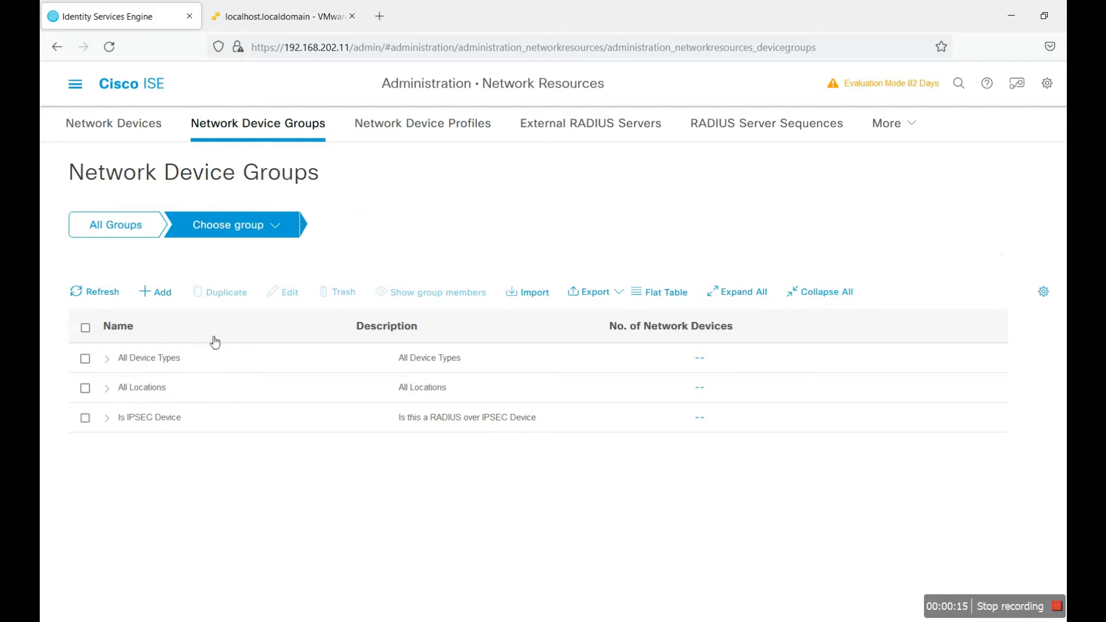
Step: Add a network device group named Vendor-Group as a root group and save it
{"action": "left_click", "coordinate": [168, 294]}
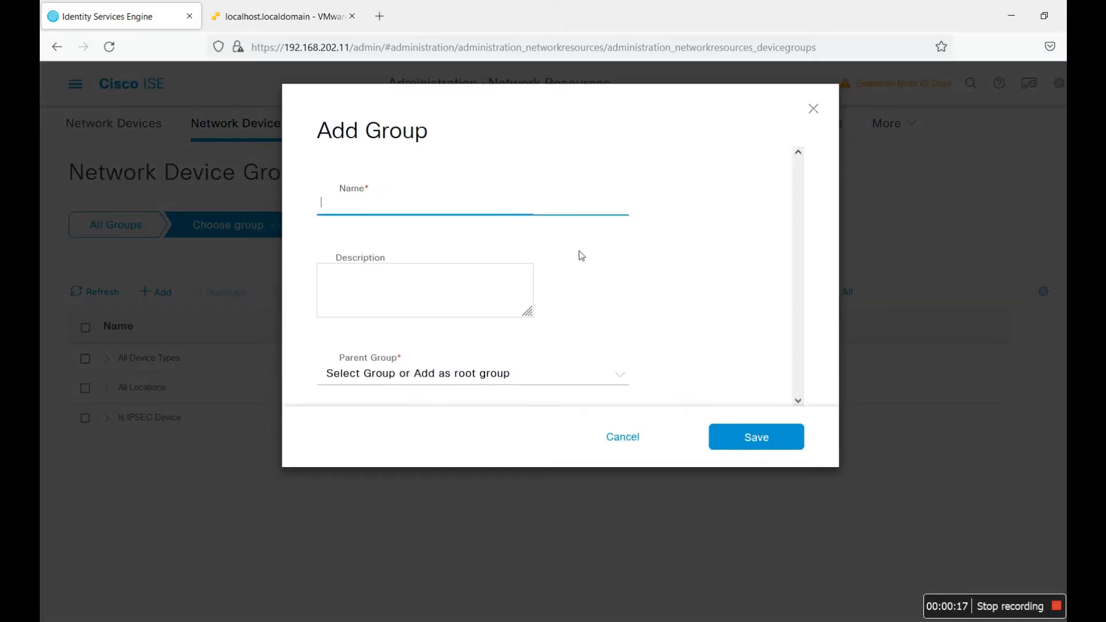
{"action": "left_click", "coordinate": [407, 209]}
{"action": "type", "text": "Vendor-Gor"}
{"action": "left_click", "coordinate": [758, 455]}
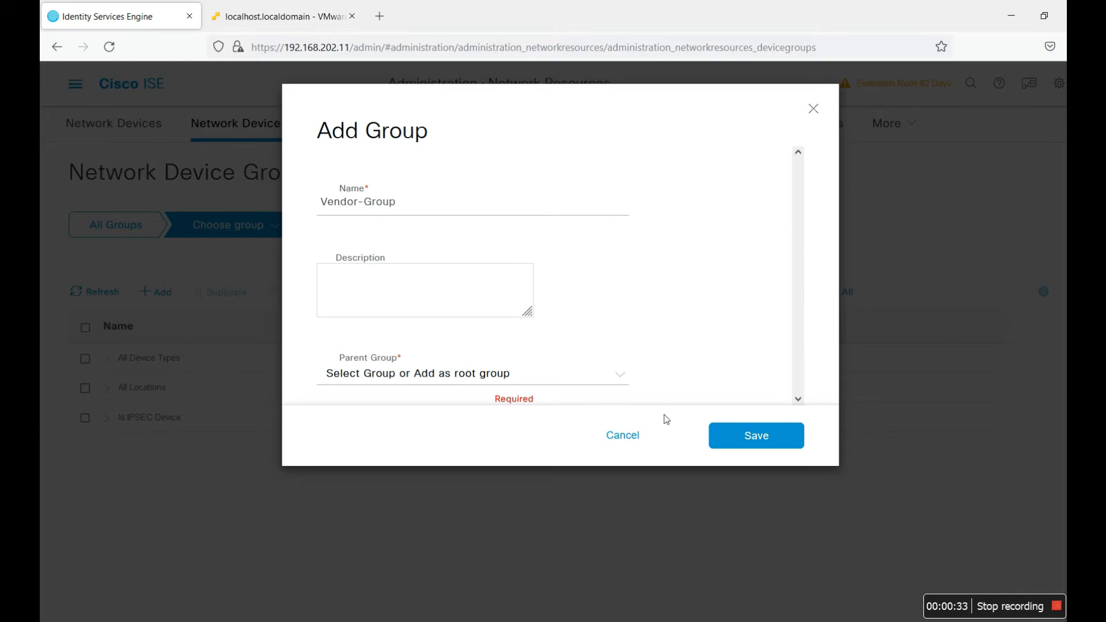
{"action": "left_click", "coordinate": [568, 375]}
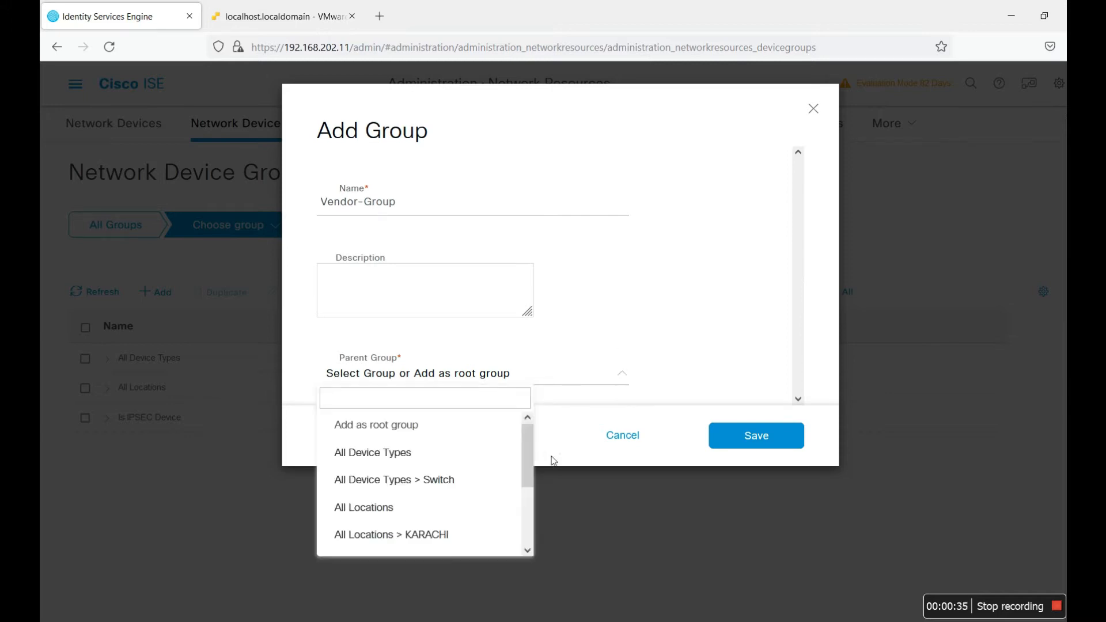
{"action": "left_click", "coordinate": [420, 442]}
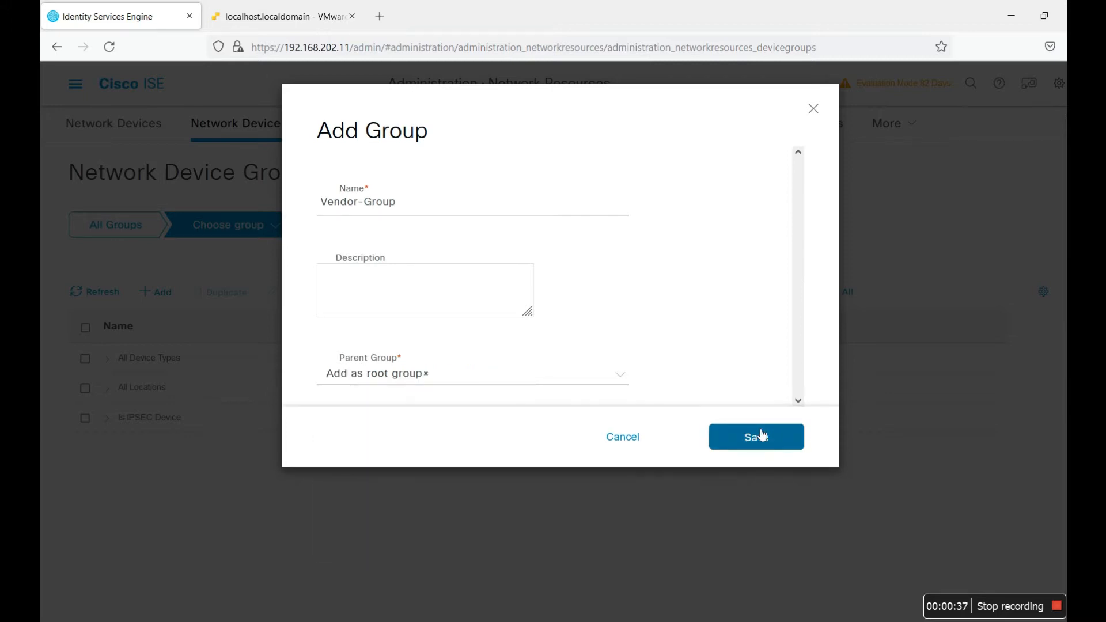
{"action": "left_click", "coordinate": [759, 437]}
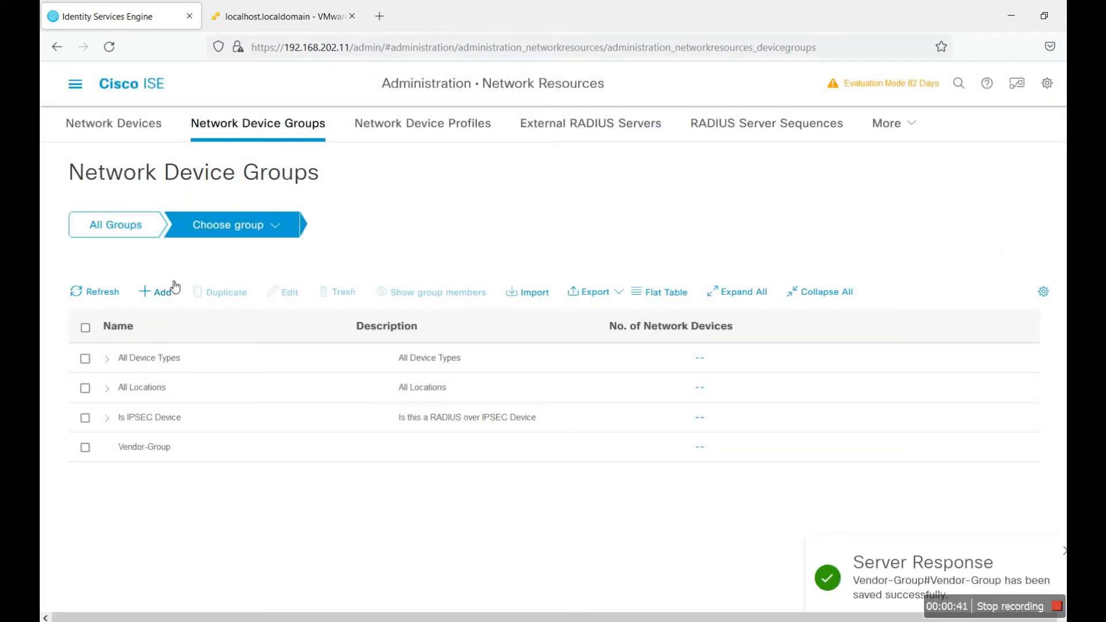
Step: Try adding Switch under All Device Types, then cancel the duplicate
{"action": "left_click", "coordinate": [160, 292]}
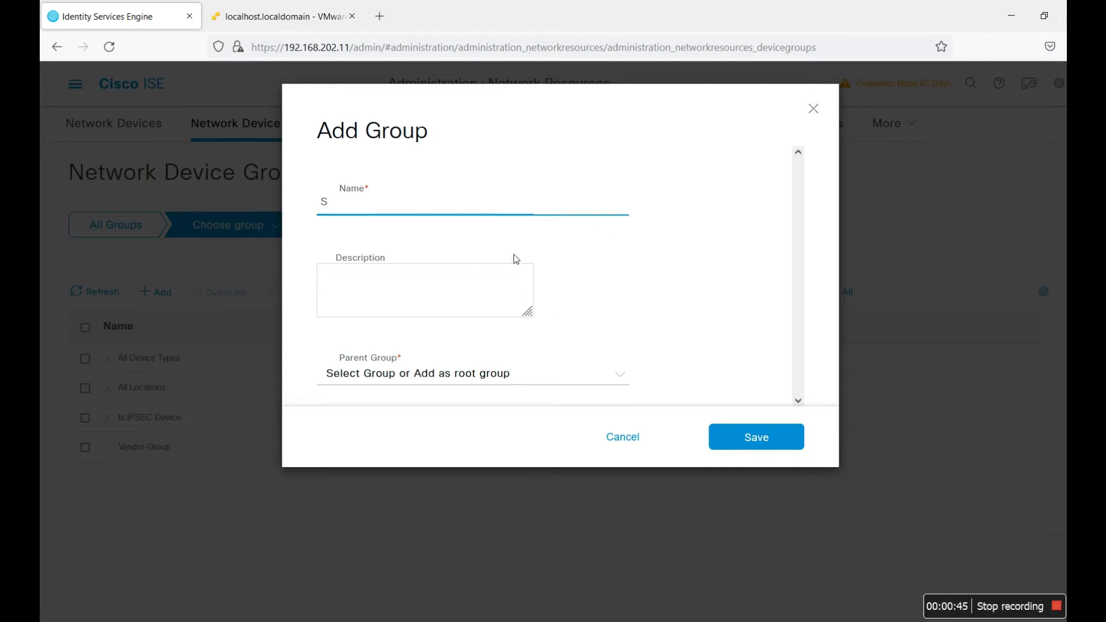
{"action": "left_click", "coordinate": [558, 379]}
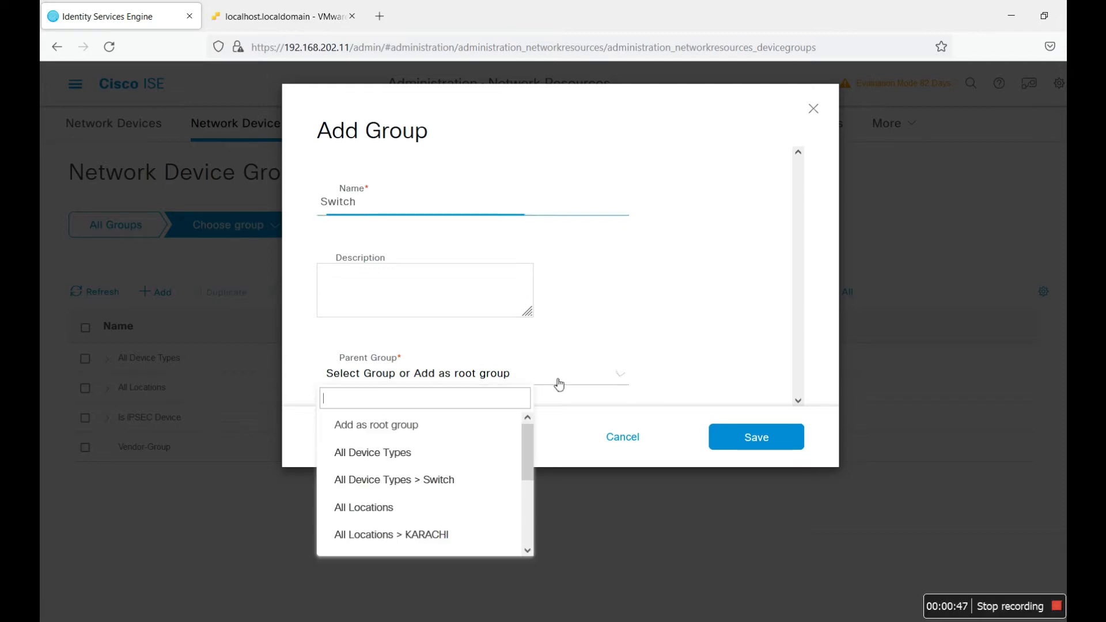
{"action": "left_click", "coordinate": [439, 451]}
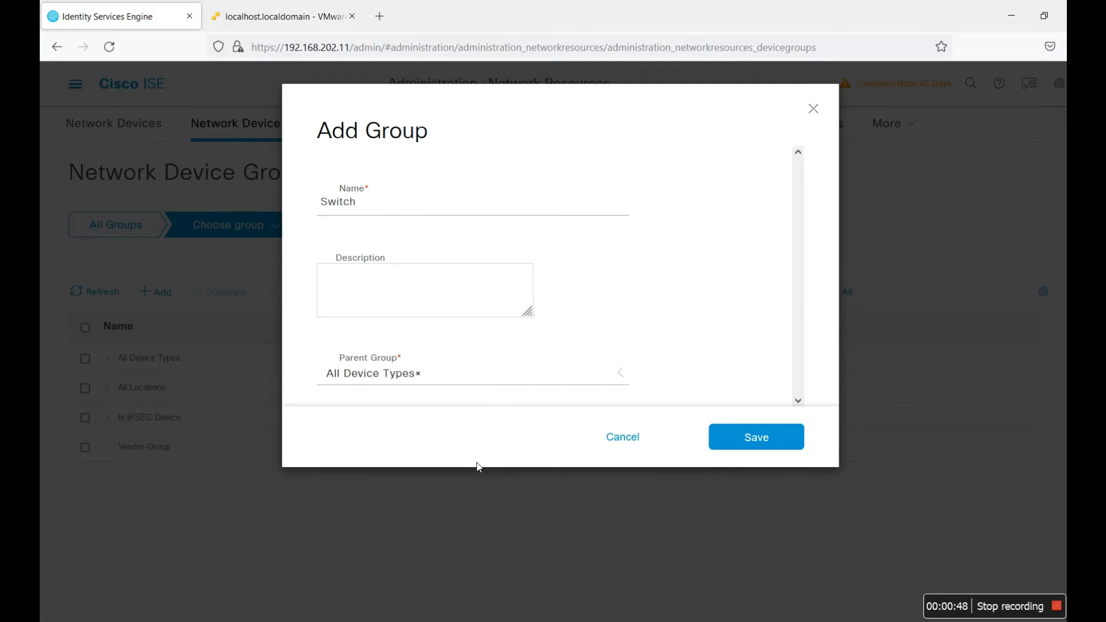
{"action": "left_click", "coordinate": [748, 438]}
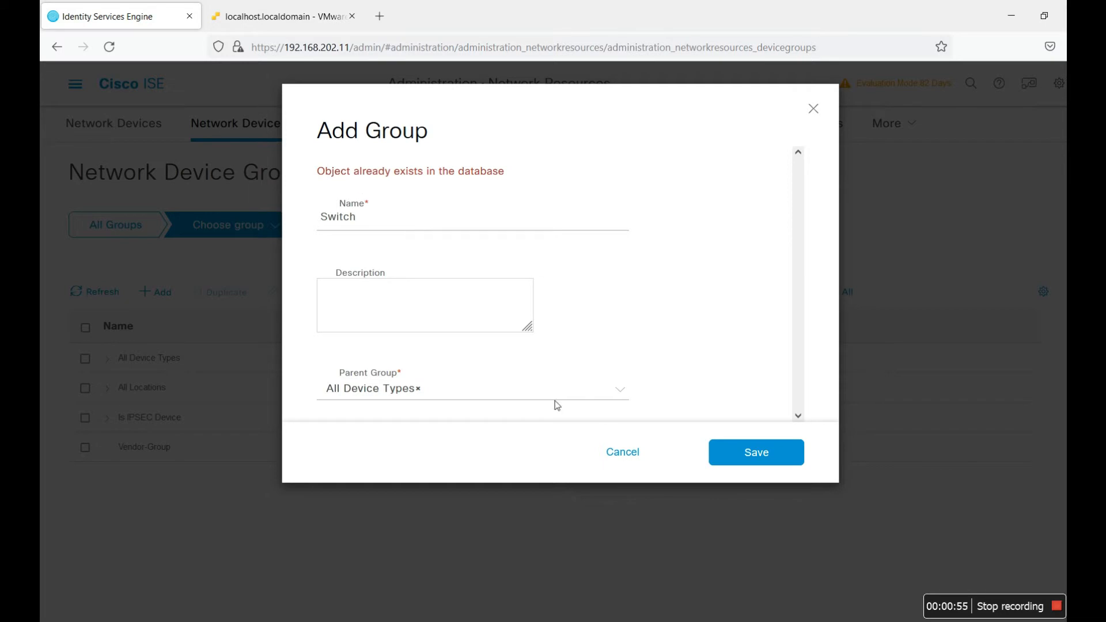
{"action": "left_click", "coordinate": [625, 453]}
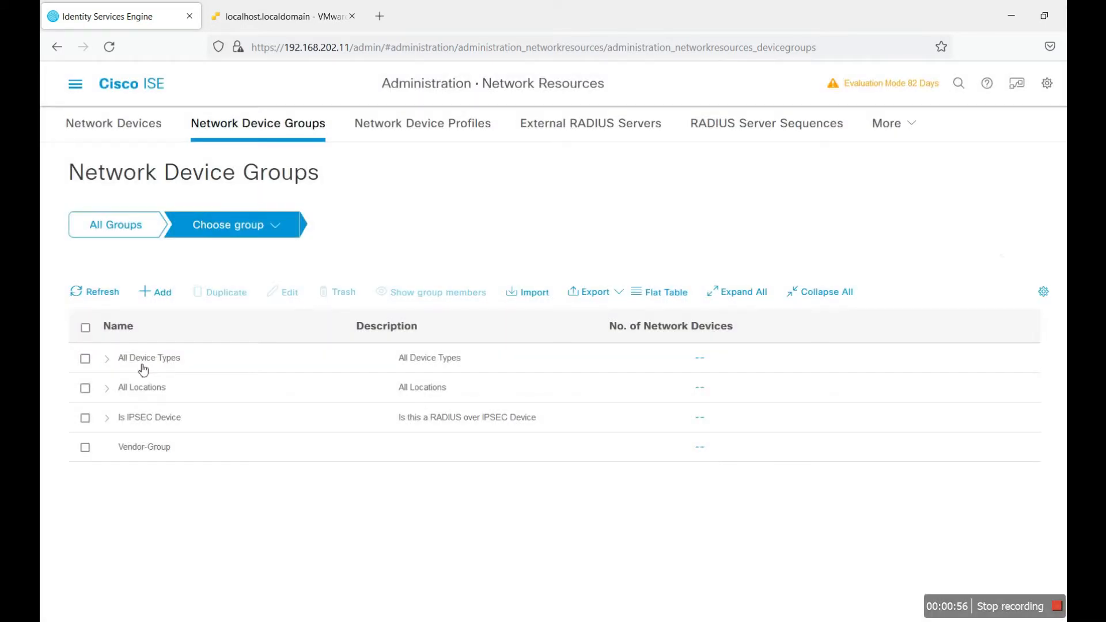
{"action": "left_click", "coordinate": [106, 358]}
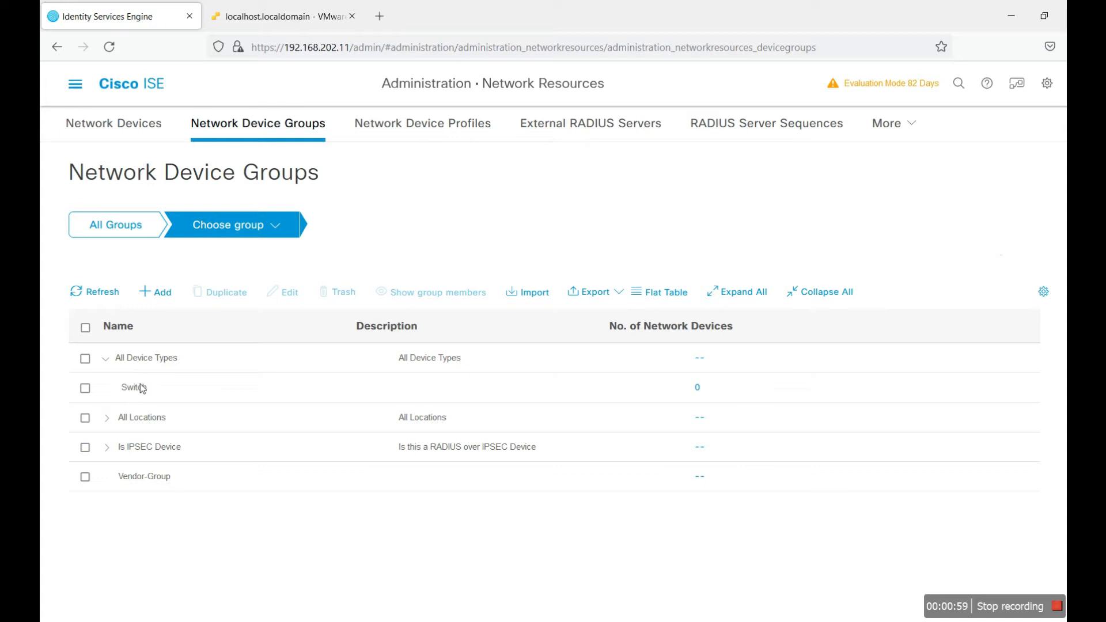
Step: Add a Router group under All Device Types and confirm it appears
{"action": "left_click", "coordinate": [145, 290]}
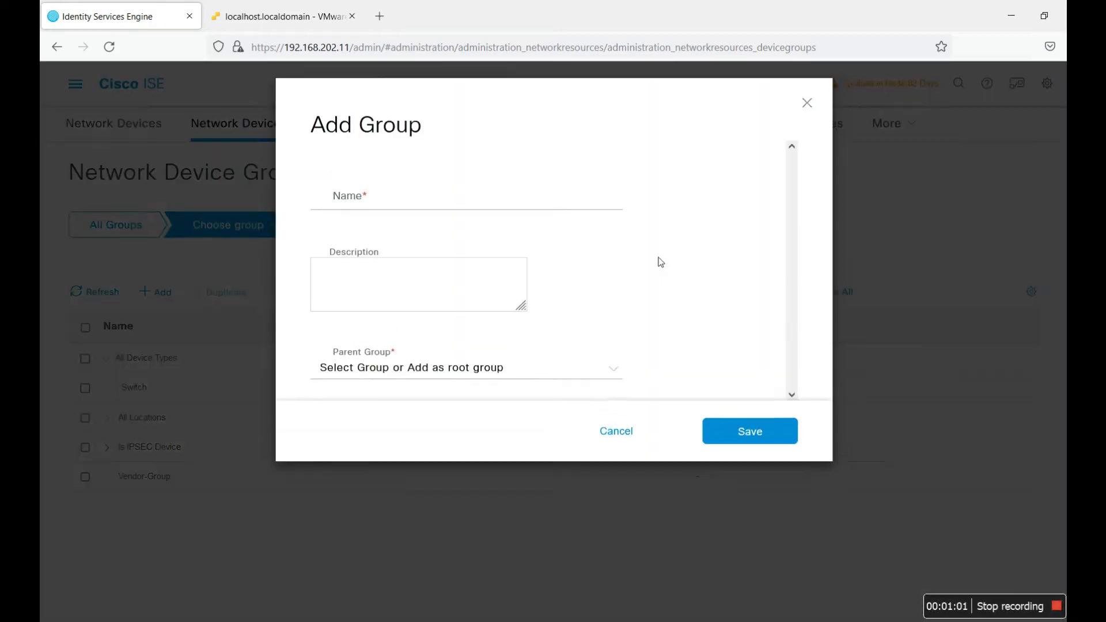
{"action": "type", "text": "Router"}
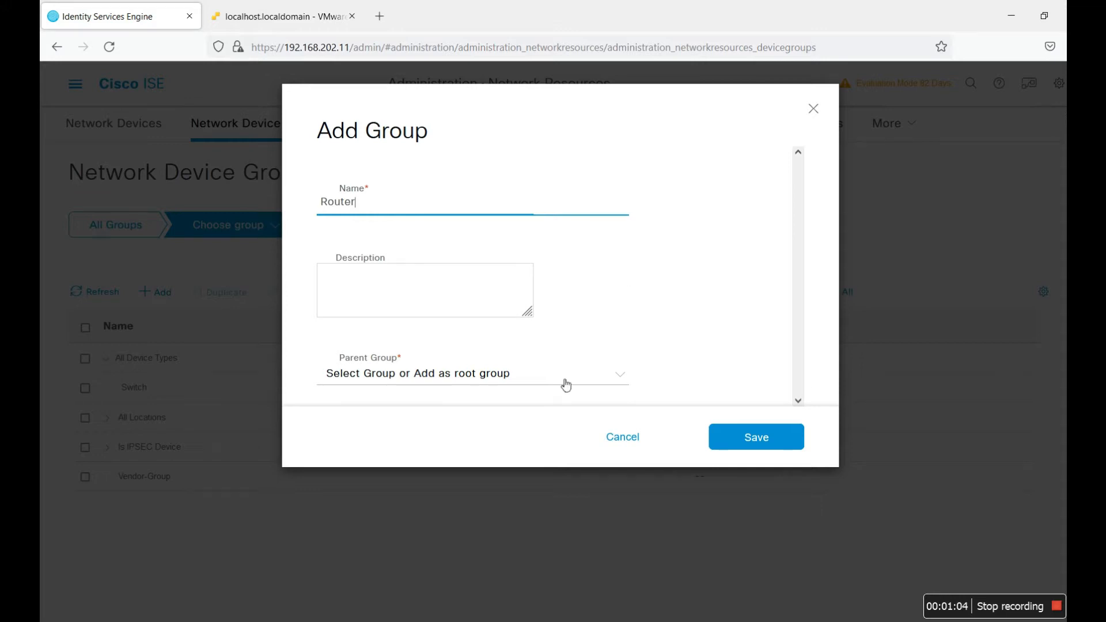
{"action": "left_click", "coordinate": [567, 384]}
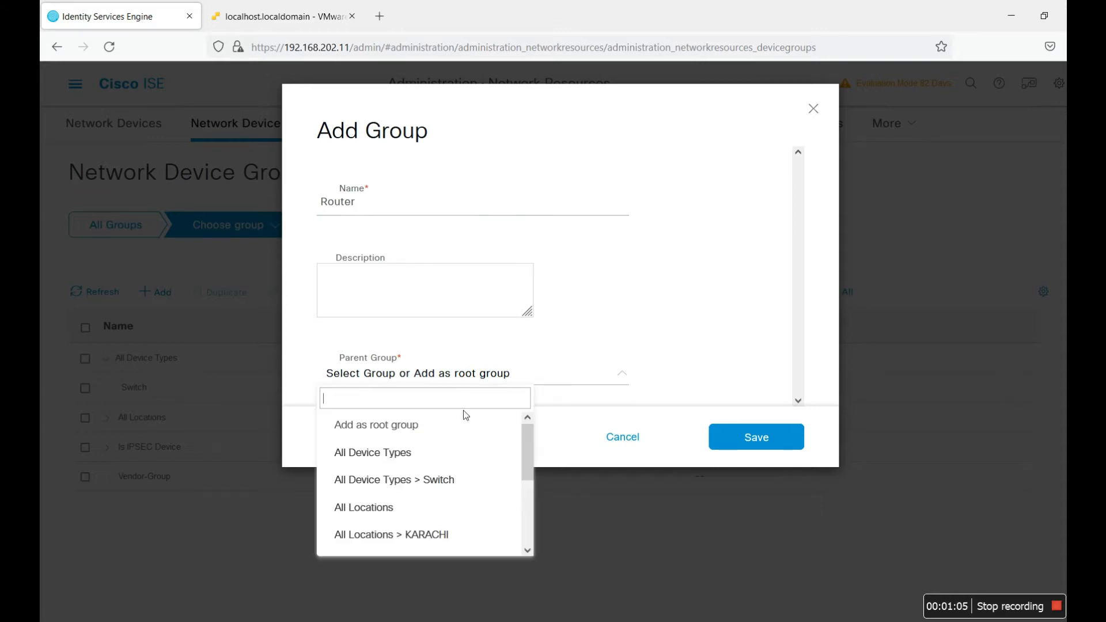
{"action": "left_click", "coordinate": [458, 454]}
{"action": "left_click", "coordinate": [743, 439]}
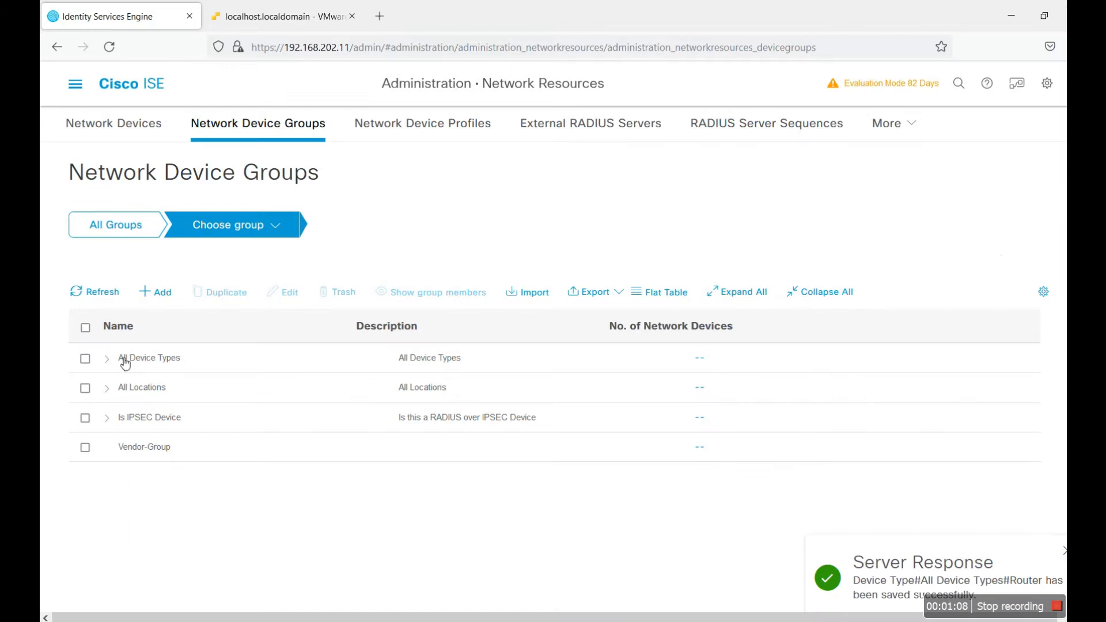
{"action": "left_click", "coordinate": [125, 362]}
Step: Add Firewall and WLC groups under All Device Types
{"action": "left_click", "coordinate": [159, 292]}
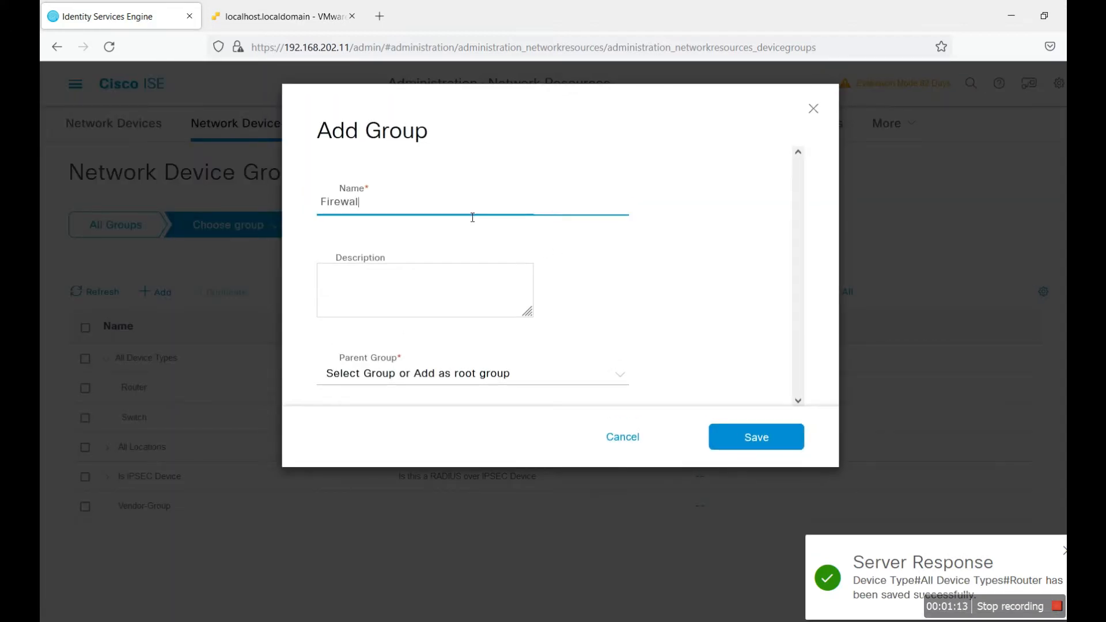
{"action": "left_click", "coordinate": [540, 387]}
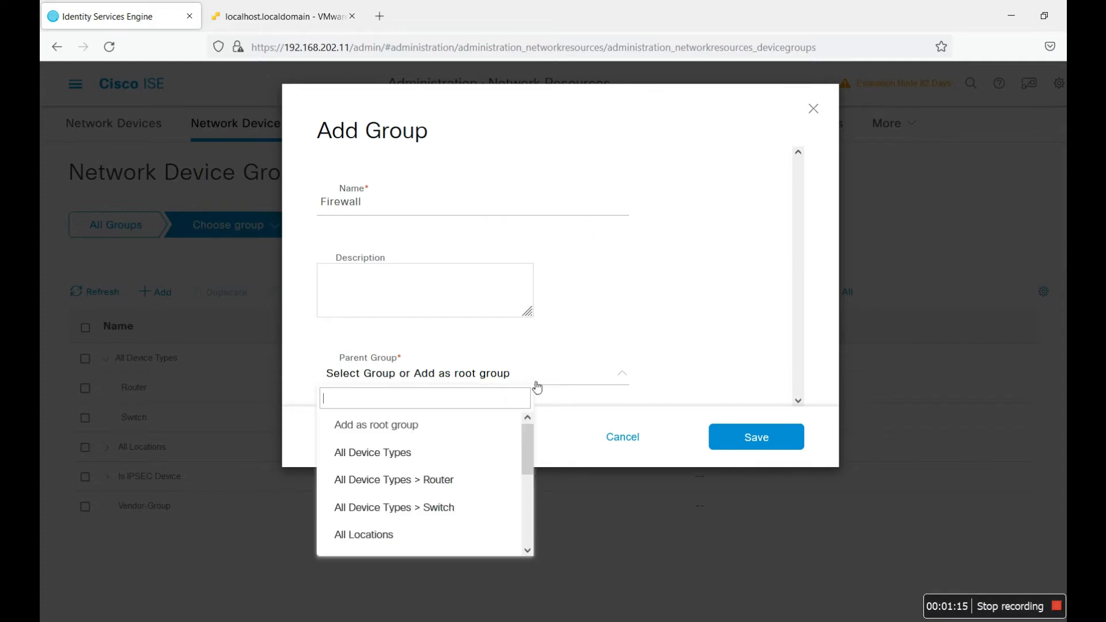
{"action": "left_click", "coordinate": [443, 453]}
{"action": "left_click", "coordinate": [754, 446]}
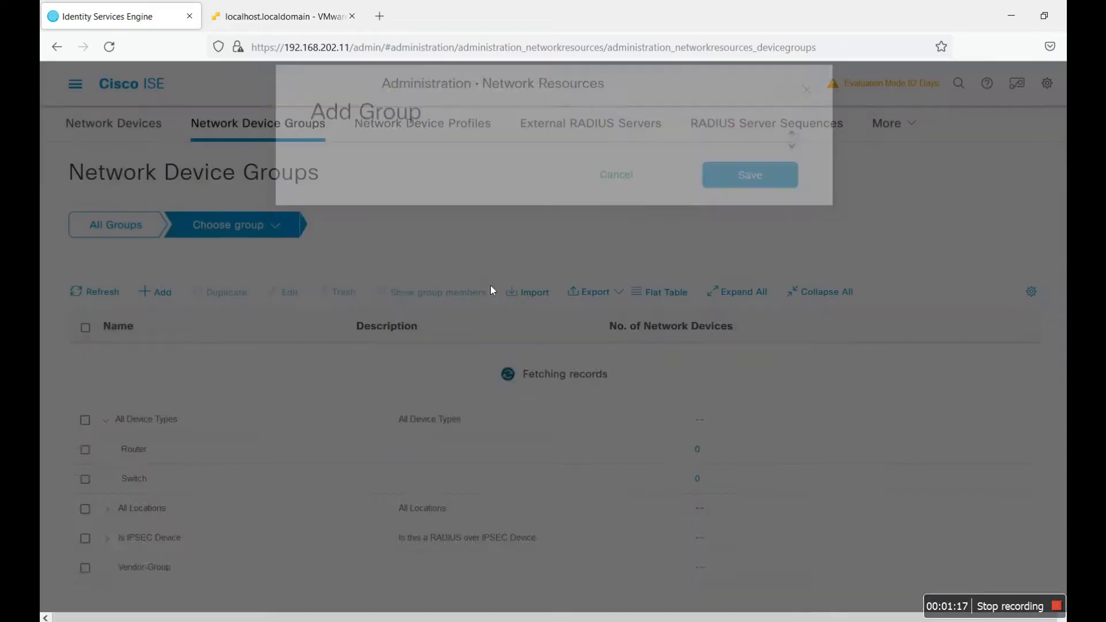
{"action": "left_click", "coordinate": [157, 292]}
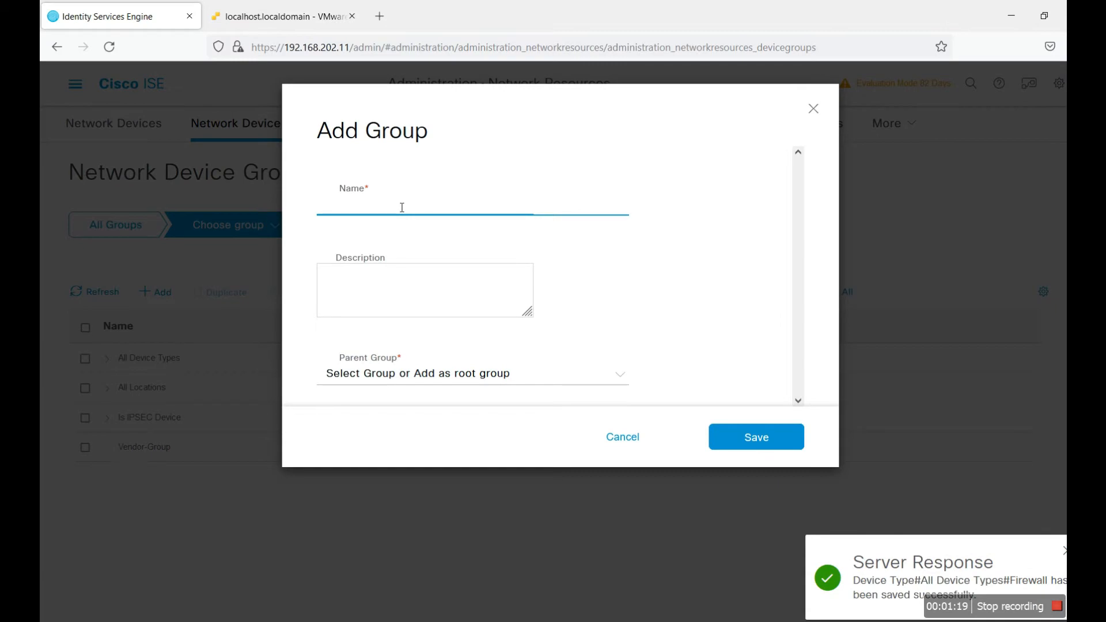
{"action": "left_click", "coordinate": [533, 376]}
{"action": "left_click", "coordinate": [437, 451]}
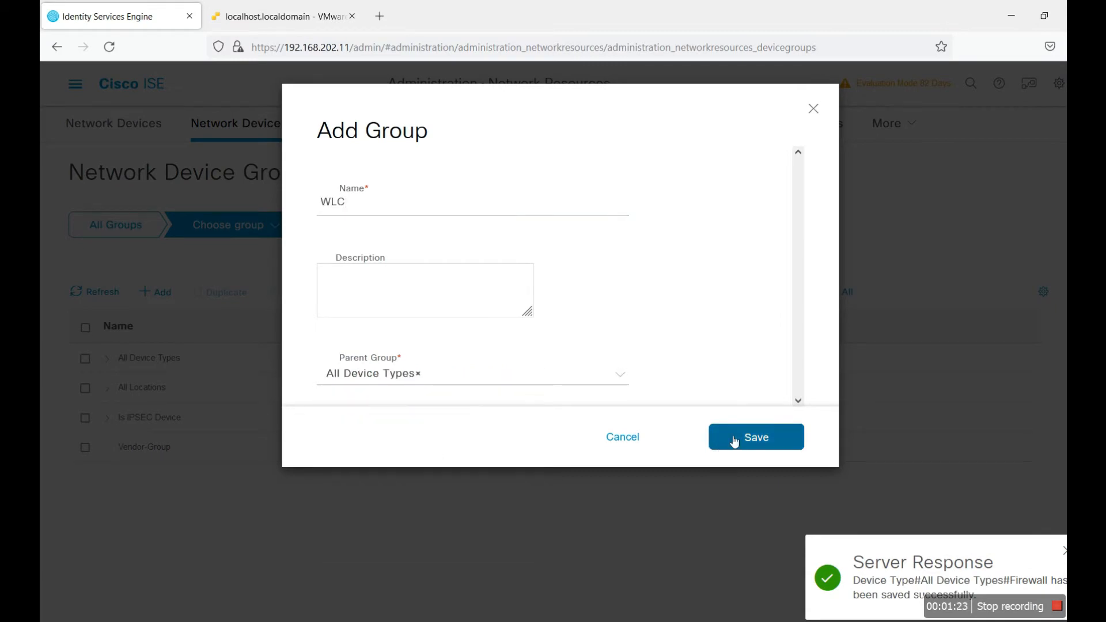
{"action": "left_click", "coordinate": [737, 438]}
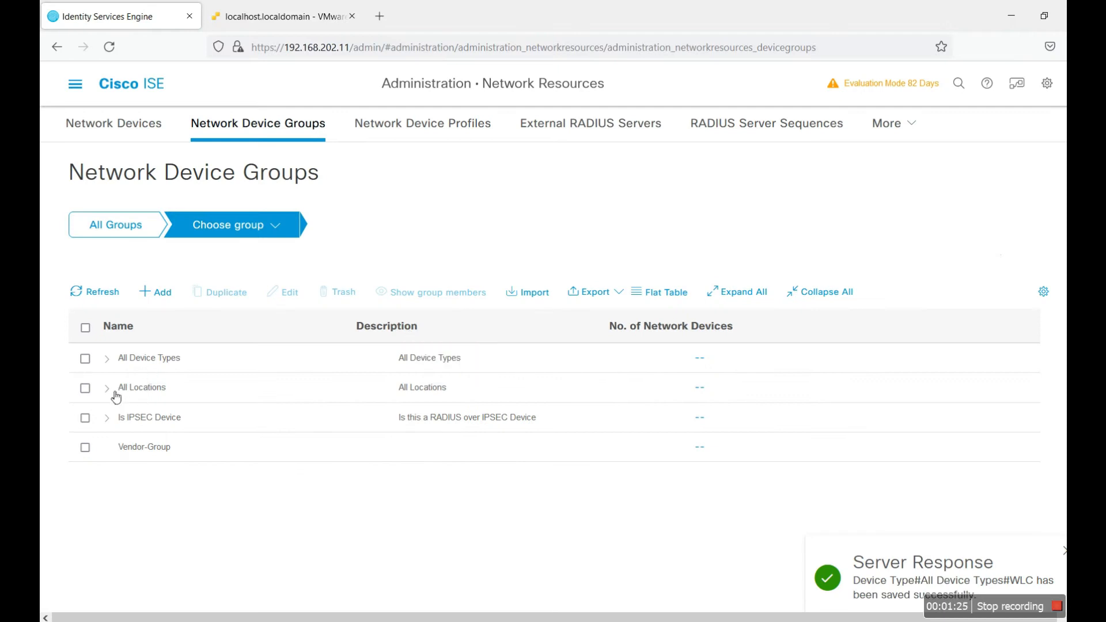
Step: Add a Sukkur location group with All Locations as its parent
{"action": "left_click", "coordinate": [159, 292]}
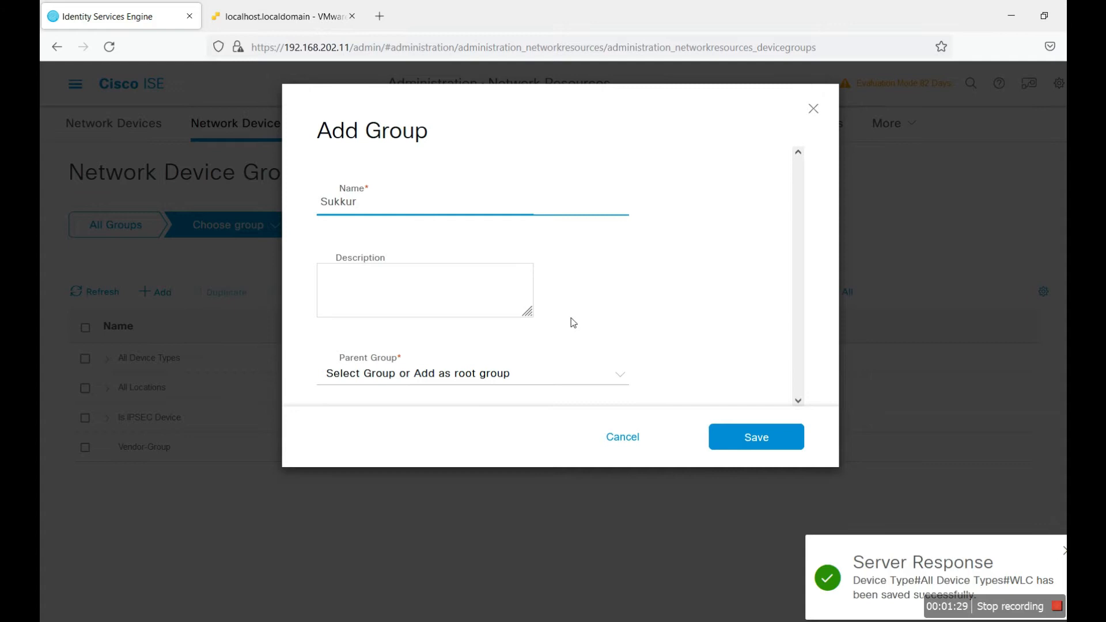
{"action": "left_click", "coordinate": [524, 373]}
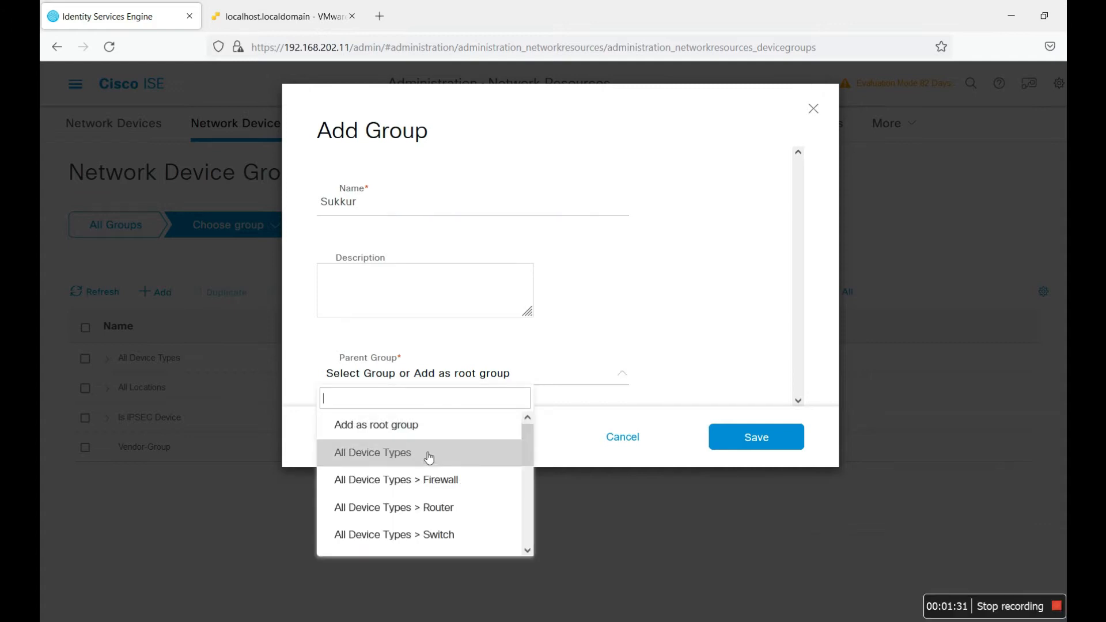
{"action": "scroll", "coordinate": [506, 486], "scroll_direction": "down", "scroll_amount": 3}
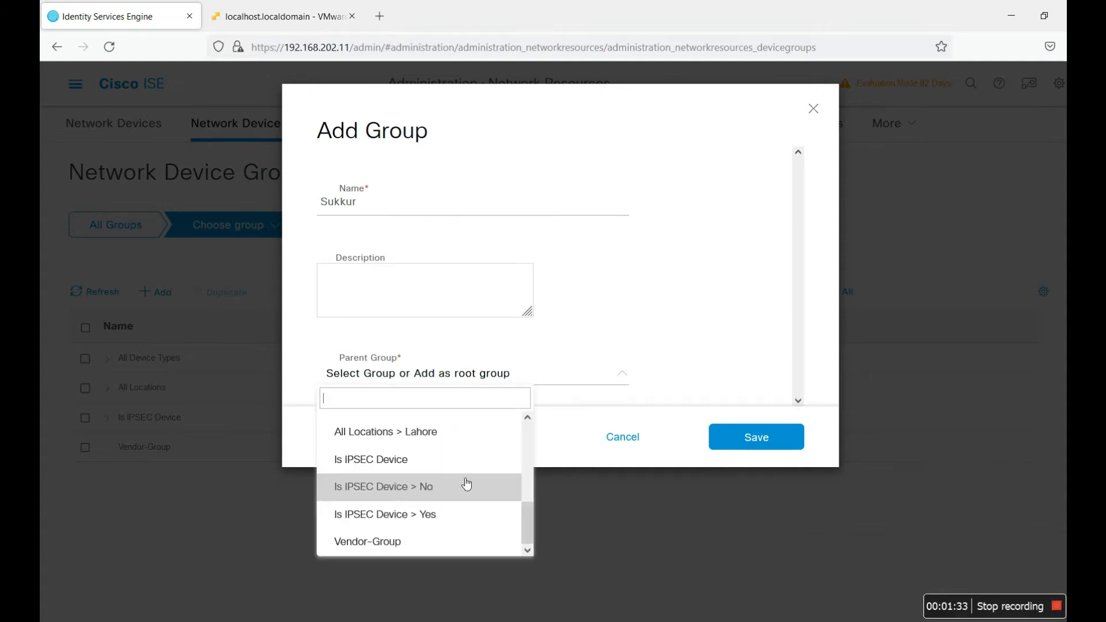
{"action": "left_click", "coordinate": [426, 433]}
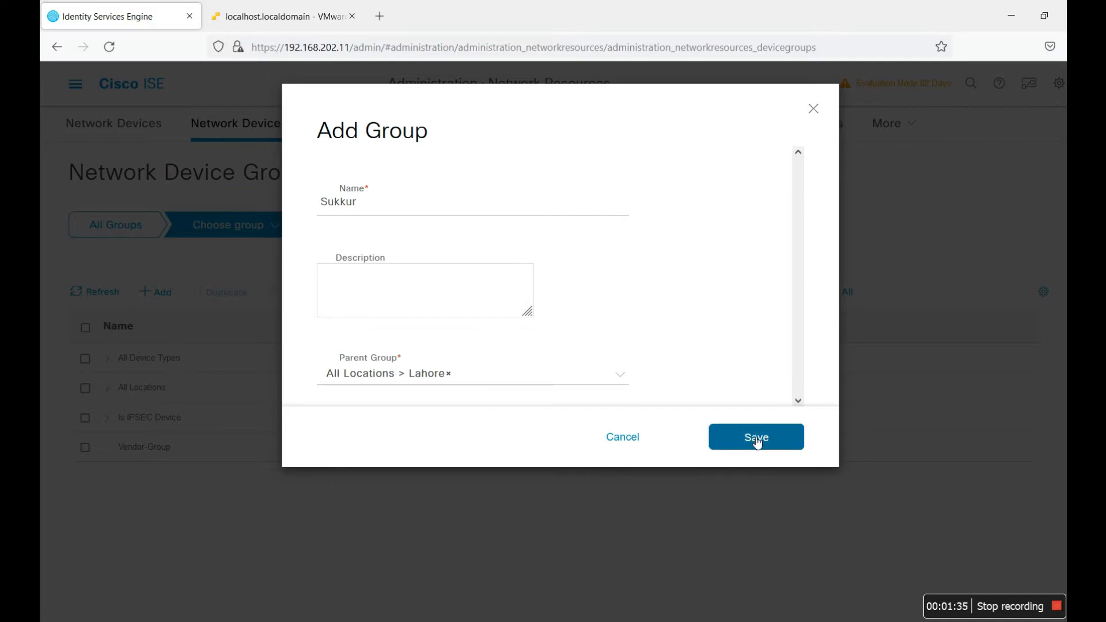
{"action": "left_click", "coordinate": [457, 381]}
{"action": "left_click", "coordinate": [452, 374]}
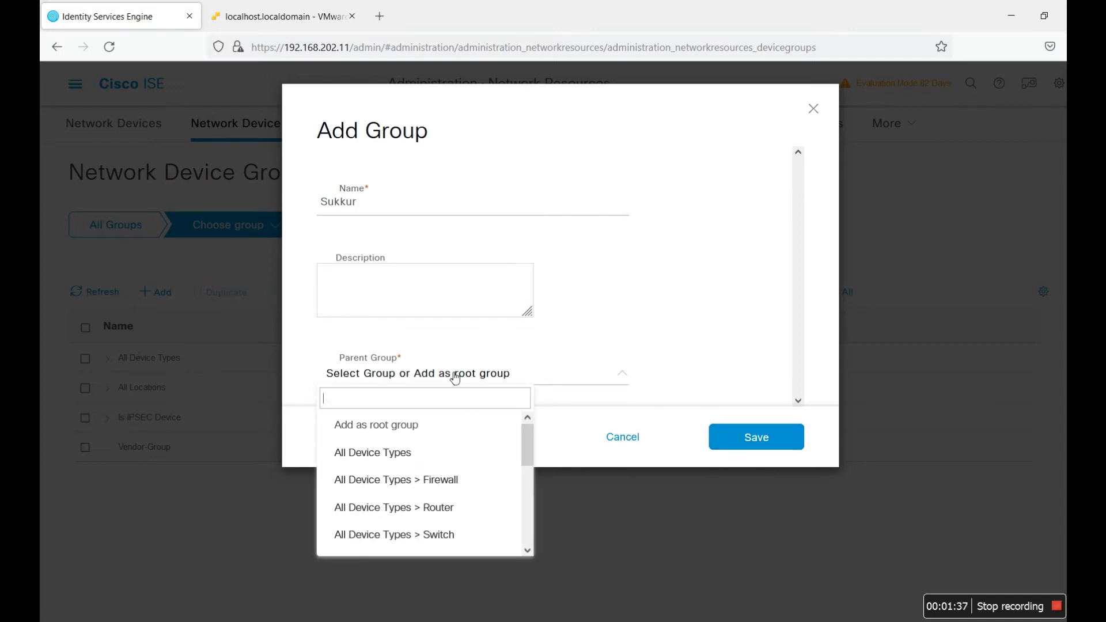
{"action": "left_click_drag", "start_coordinate": [523, 454], "coordinate": [522, 487]}
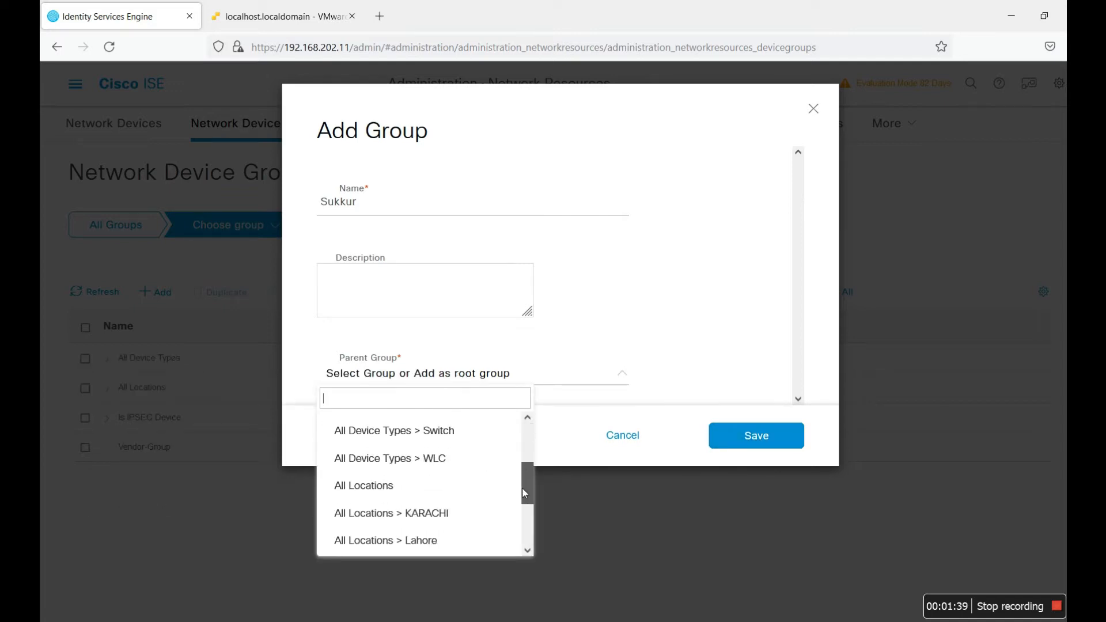
{"action": "left_click", "coordinate": [420, 470]}
{"action": "left_click", "coordinate": [775, 433]}
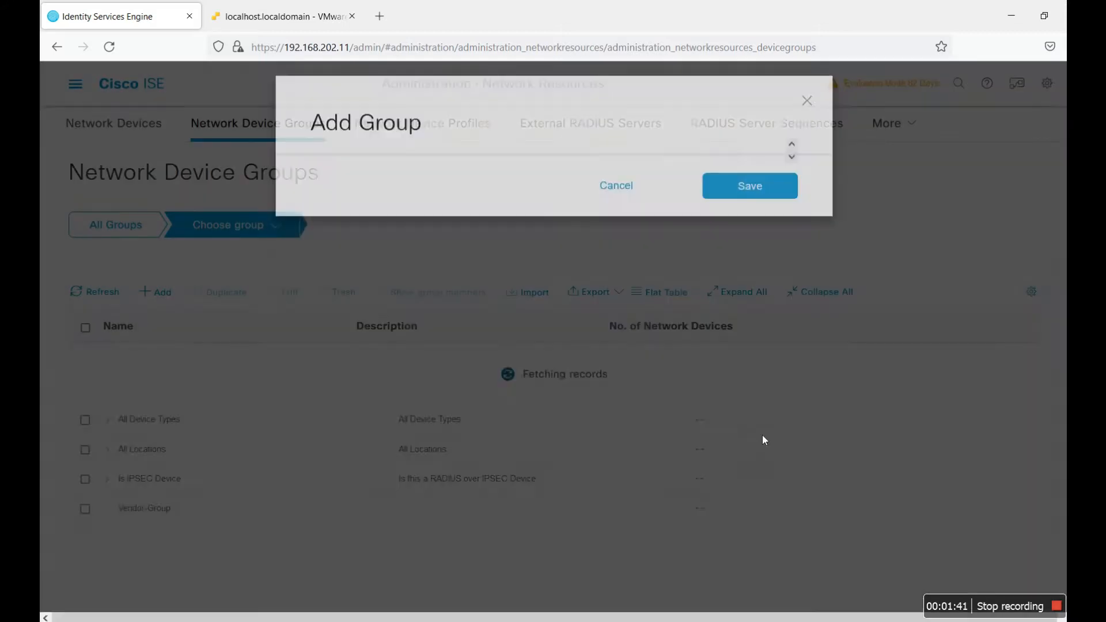
{"action": "left_click", "coordinate": [109, 388]}
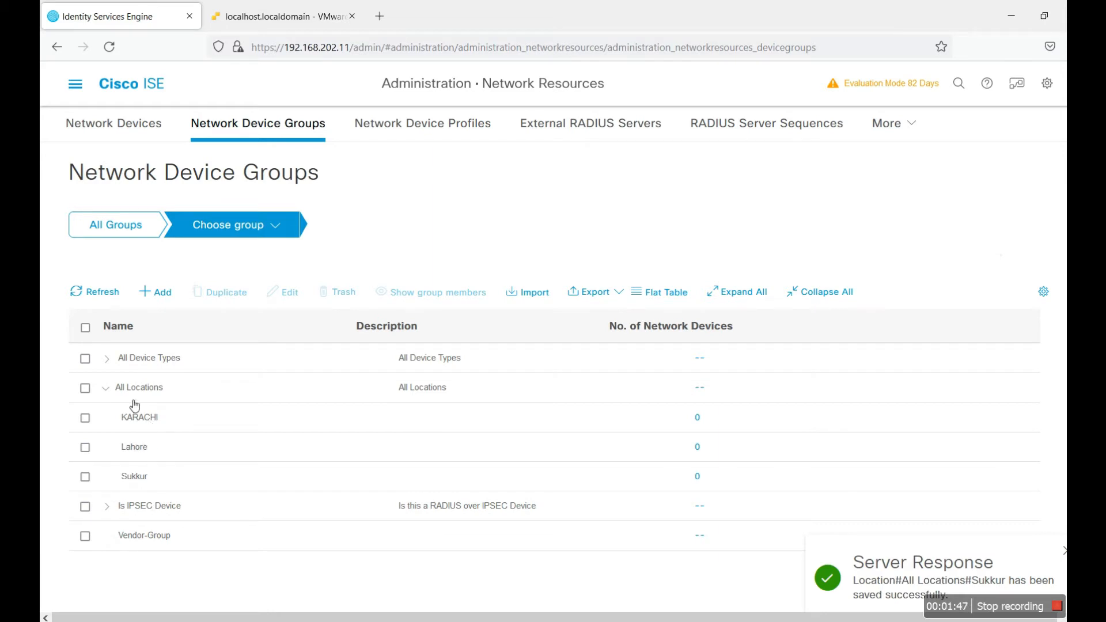
Step: Add an Islamabad location group under All Locations
{"action": "left_click", "coordinate": [169, 294]}
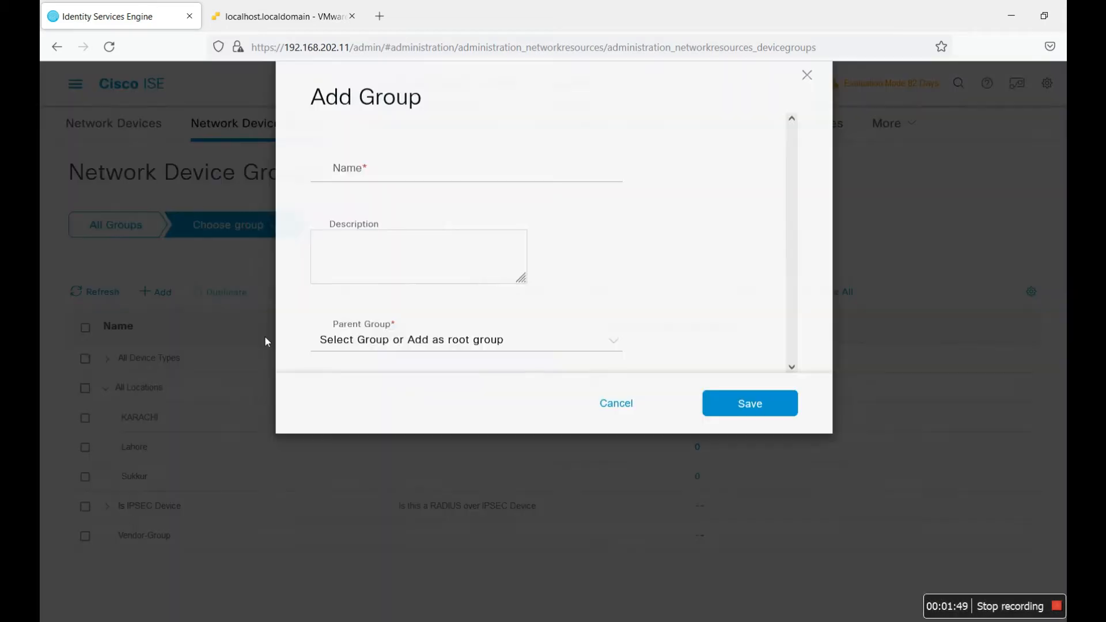
{"action": "left_click", "coordinate": [442, 190]}
{"action": "left_click", "coordinate": [372, 216]}
{"action": "type", "text": "S"}
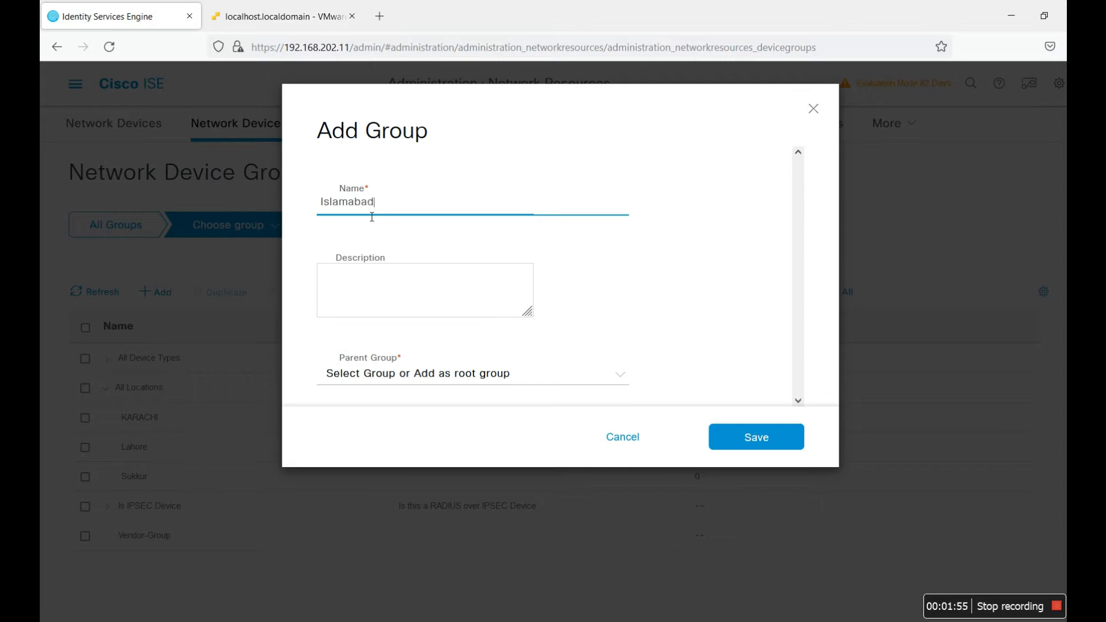
{"action": "left_click", "coordinate": [546, 381]}
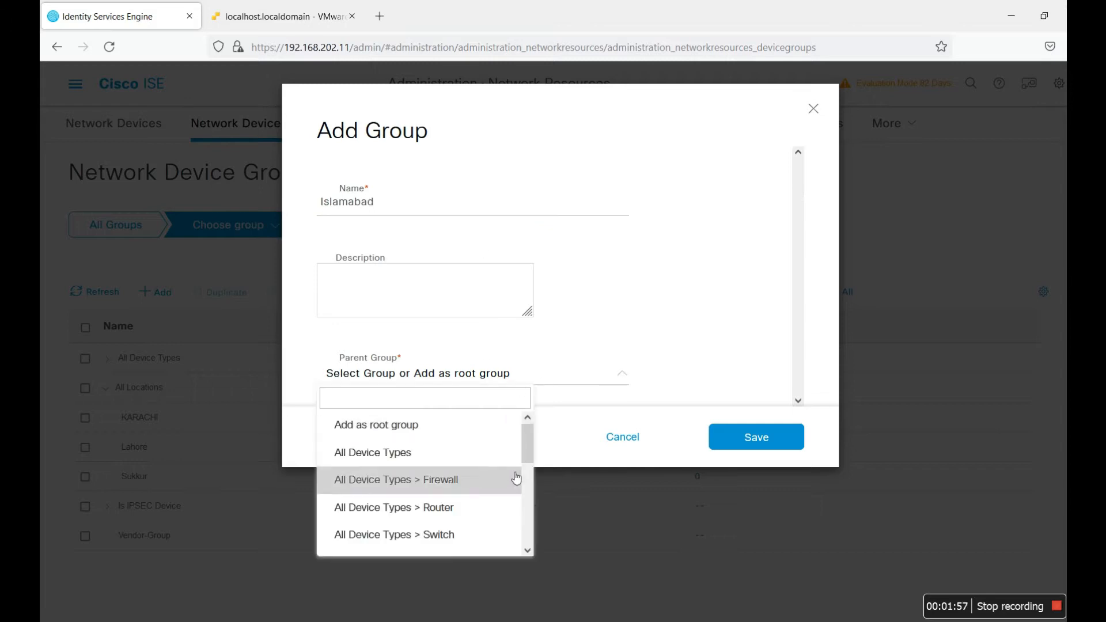
{"action": "scroll", "coordinate": [508, 503], "scroll_direction": "down", "scroll_amount": 1}
{"action": "left_click", "coordinate": [383, 530]}
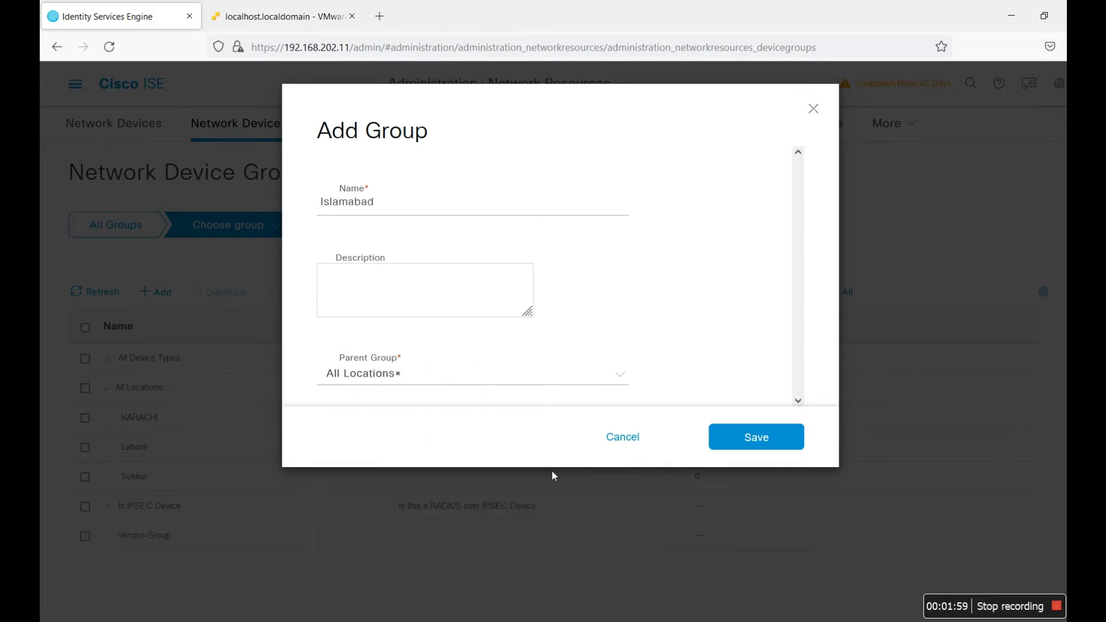
{"action": "left_click", "coordinate": [787, 438]}
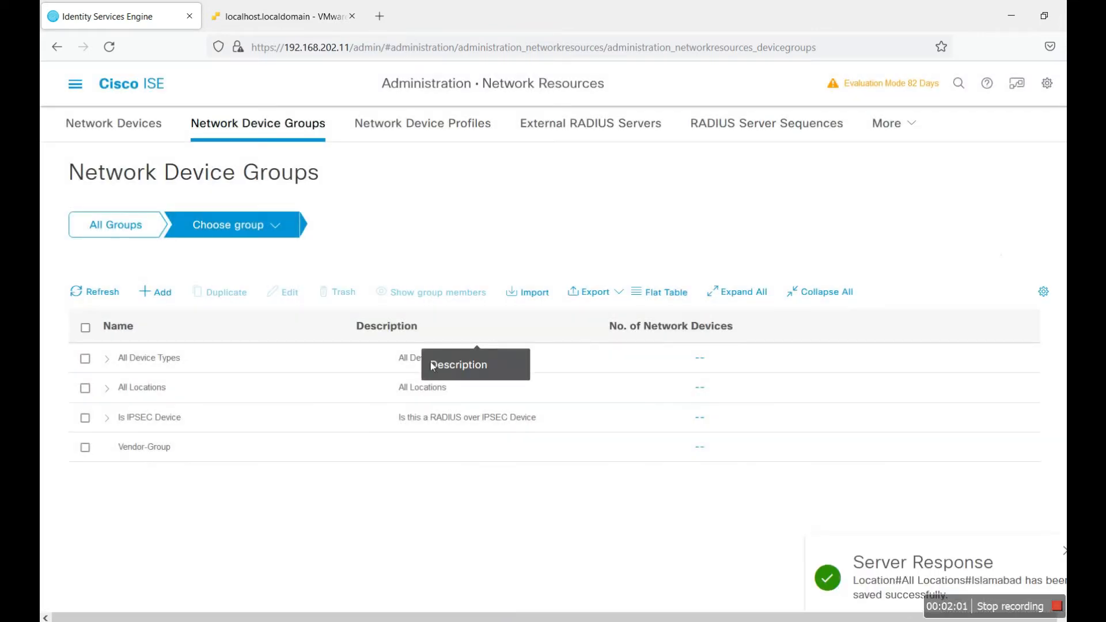
Step: Add a Cisco group with Vendor-Group as its parent
{"action": "left_click", "coordinate": [157, 292]}
{"action": "type", "text": "Cisco"}
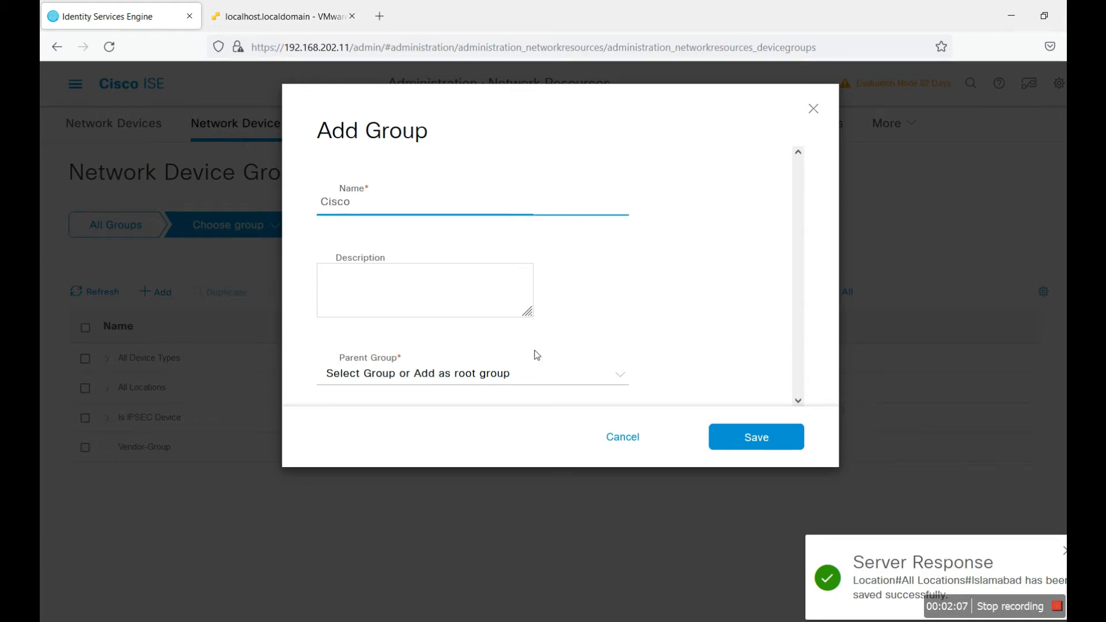
{"action": "left_click", "coordinate": [558, 376]}
{"action": "left_click_drag", "start_coordinate": [527, 458], "coordinate": [527, 548]}
{"action": "left_click", "coordinate": [456, 545]}
{"action": "left_click", "coordinate": [749, 447]}
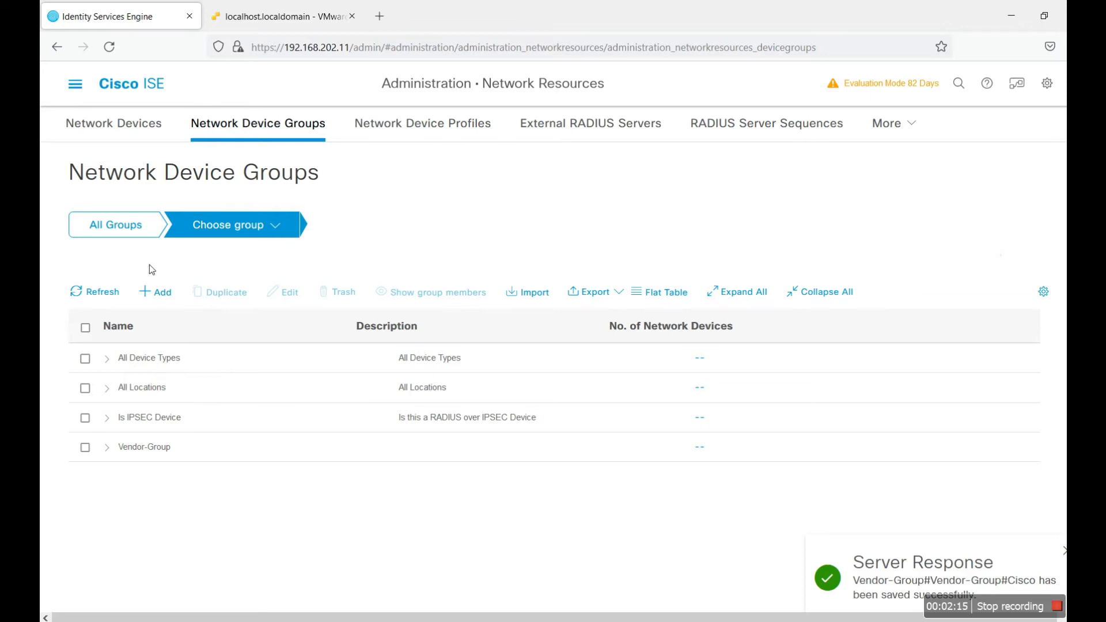
Step: Add a Huawei group under Vendor-Group
{"action": "left_click", "coordinate": [155, 292]}
{"action": "type", "text": "Huawei"}
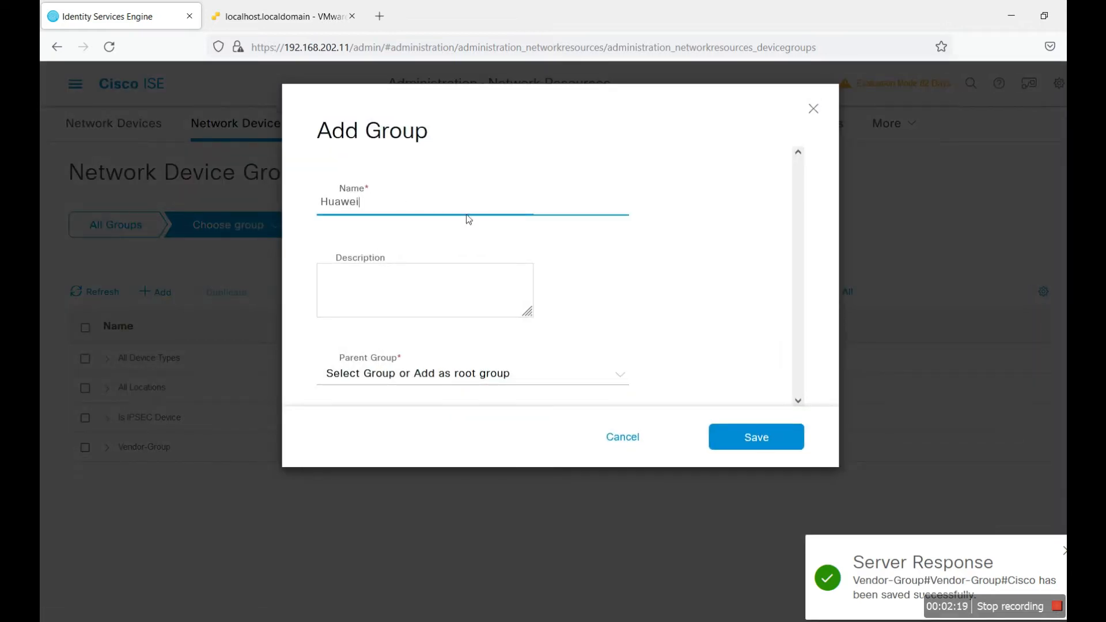
{"action": "left_click", "coordinate": [586, 380]}
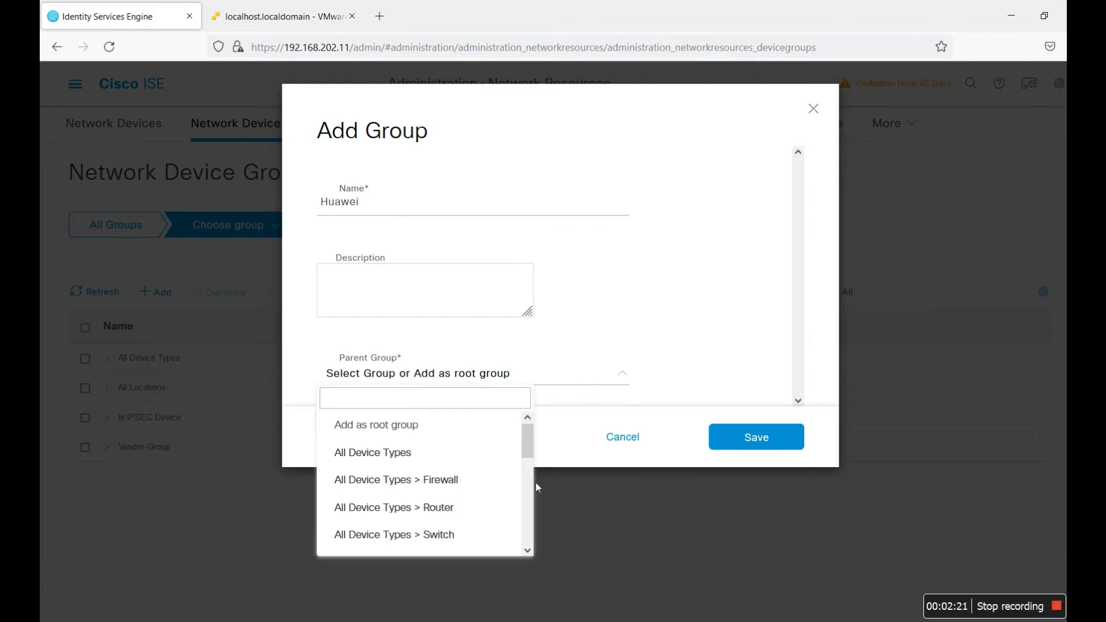
{"action": "left_click_drag", "start_coordinate": [525, 438], "coordinate": [525, 538]}
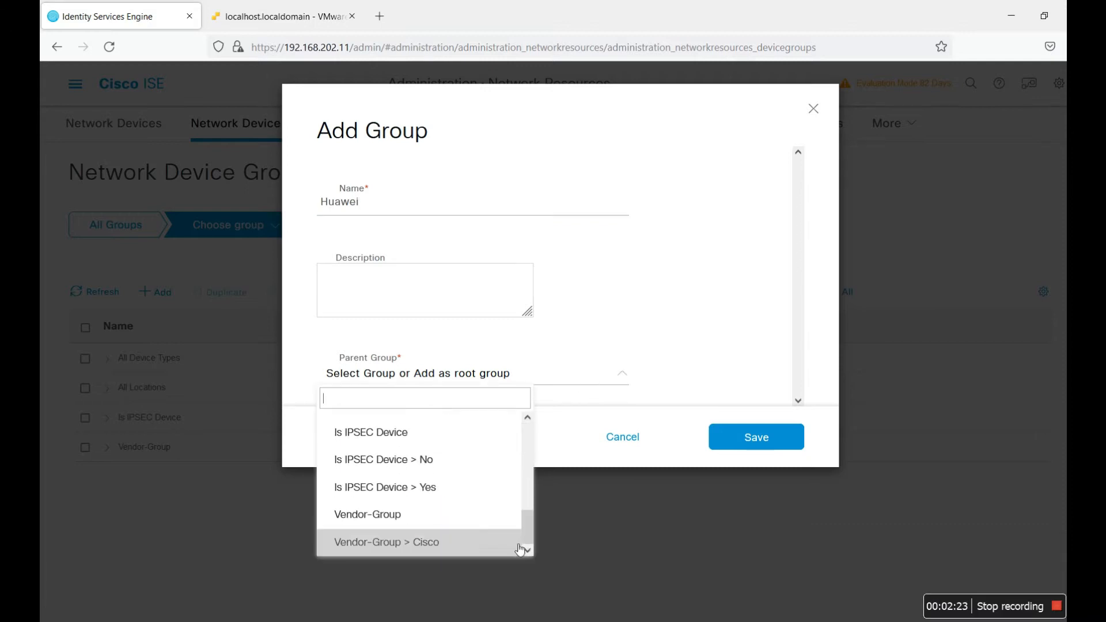
{"action": "left_click", "coordinate": [464, 524]}
{"action": "left_click", "coordinate": [761, 437]}
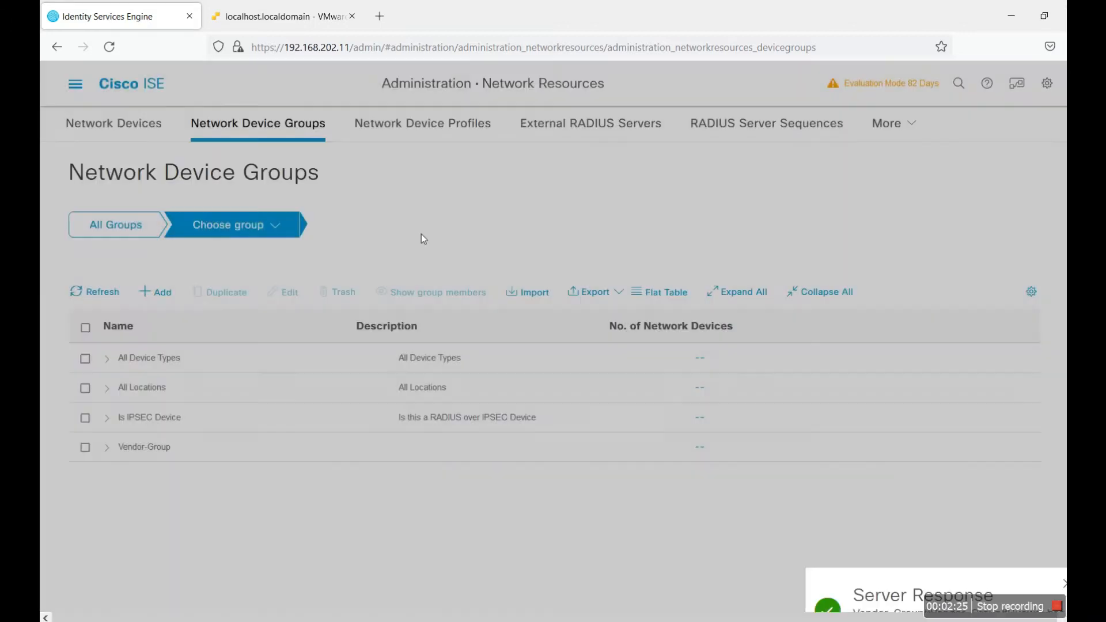
Step: Add a Fortigate group under Vendor-Group
{"action": "left_click", "coordinate": [162, 293]}
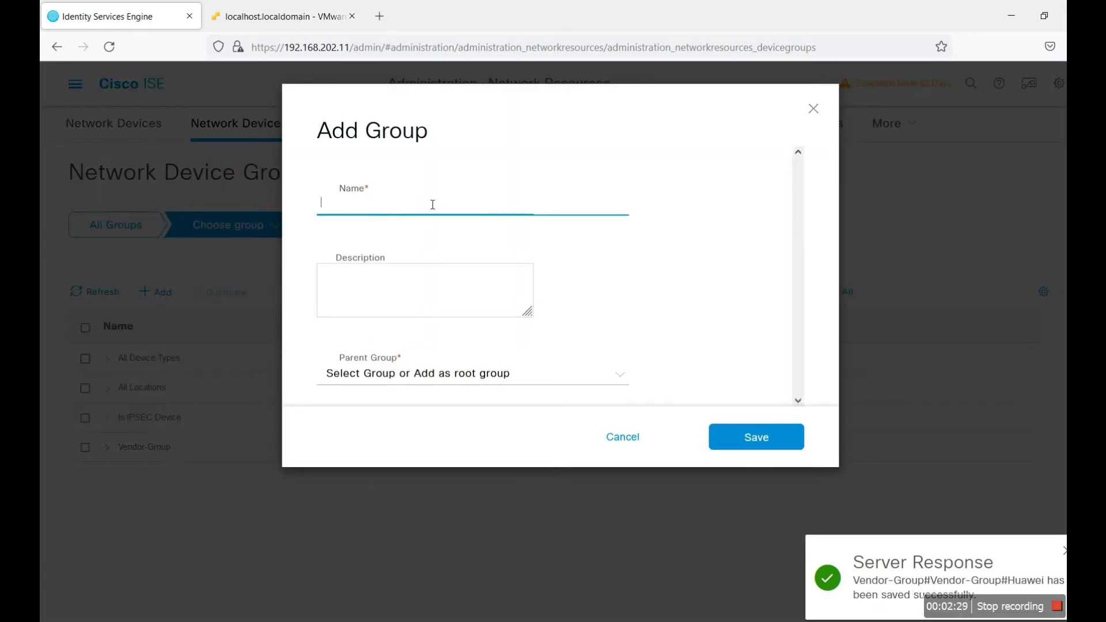
{"action": "type", "text": "Fortigate"}
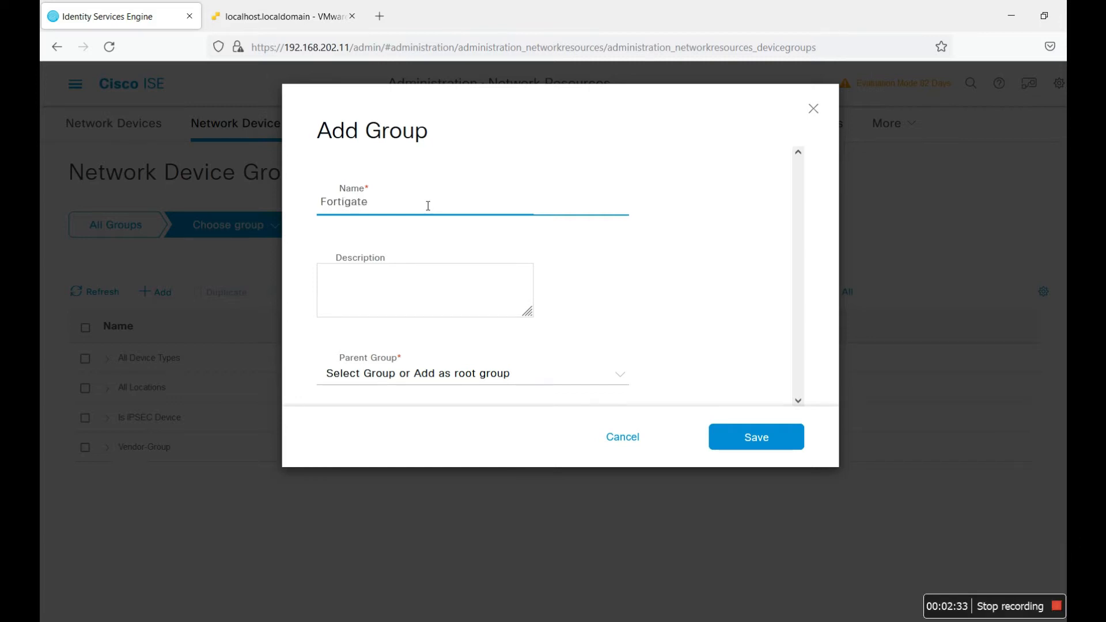
{"action": "left_click", "coordinate": [553, 380]}
{"action": "scroll", "coordinate": [494, 478], "scroll_direction": "down", "scroll_amount": 2}
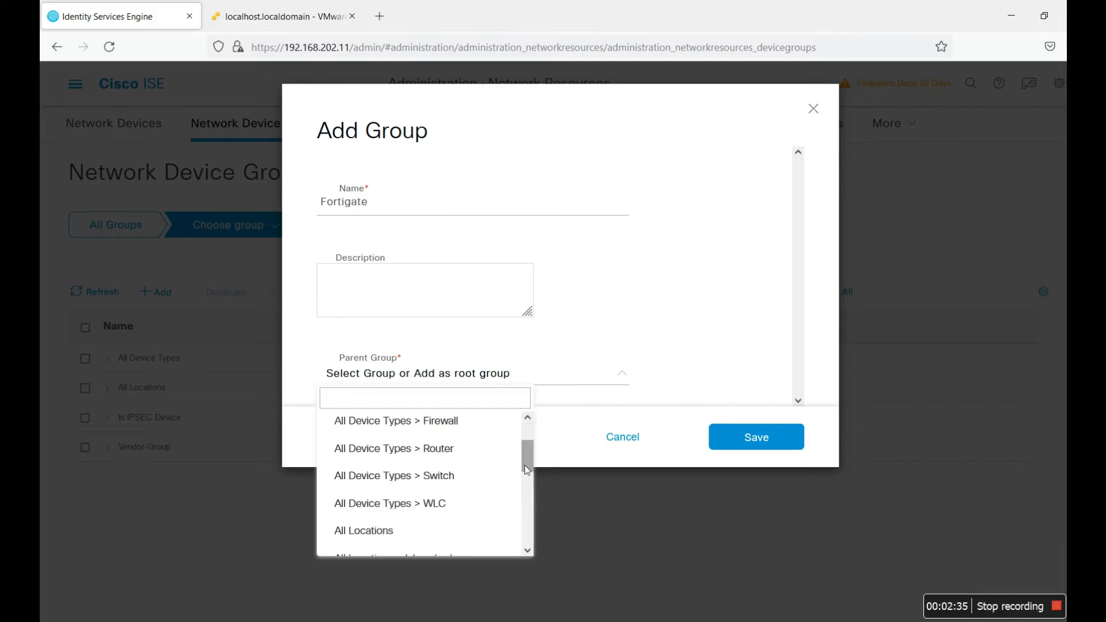
{"action": "left_click_drag", "start_coordinate": [525, 460], "coordinate": [519, 536]}
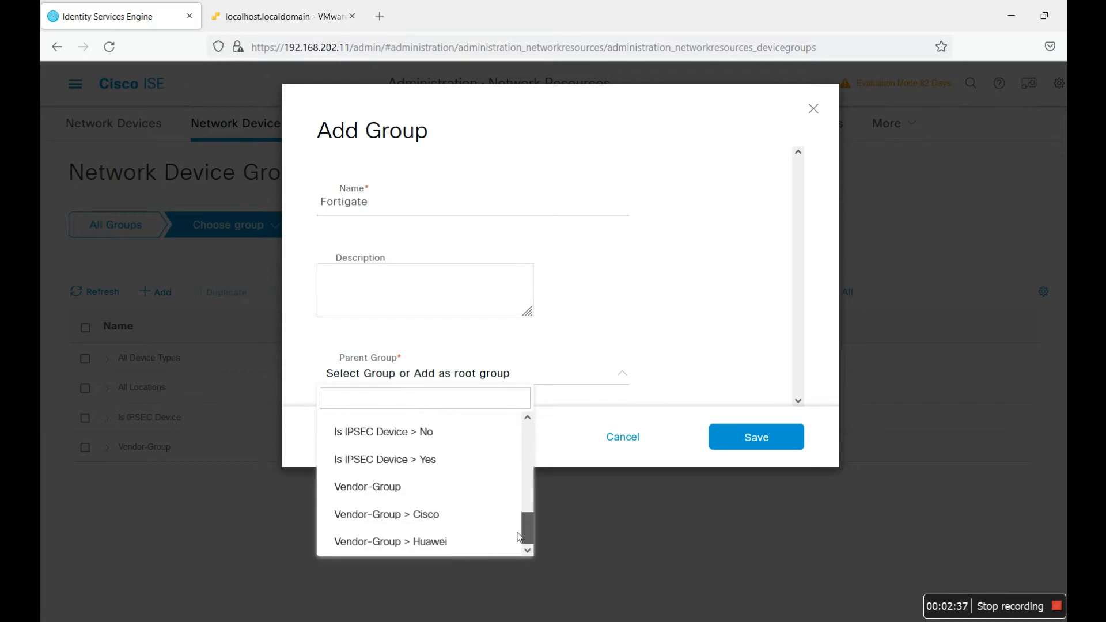
{"action": "left_click", "coordinate": [464, 486]}
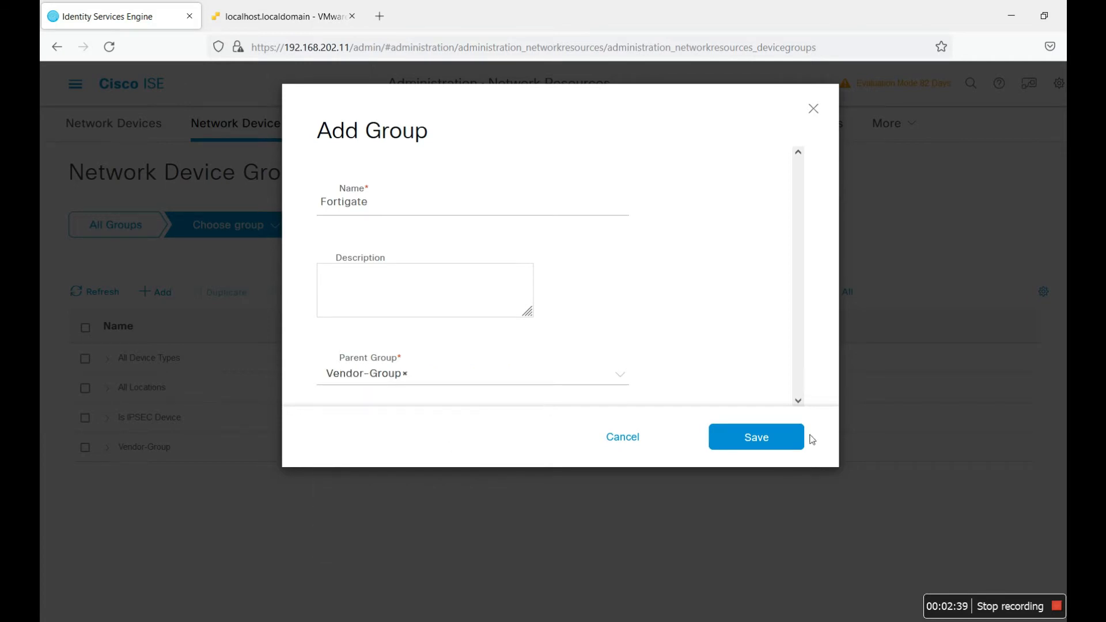
{"action": "left_click", "coordinate": [759, 438]}
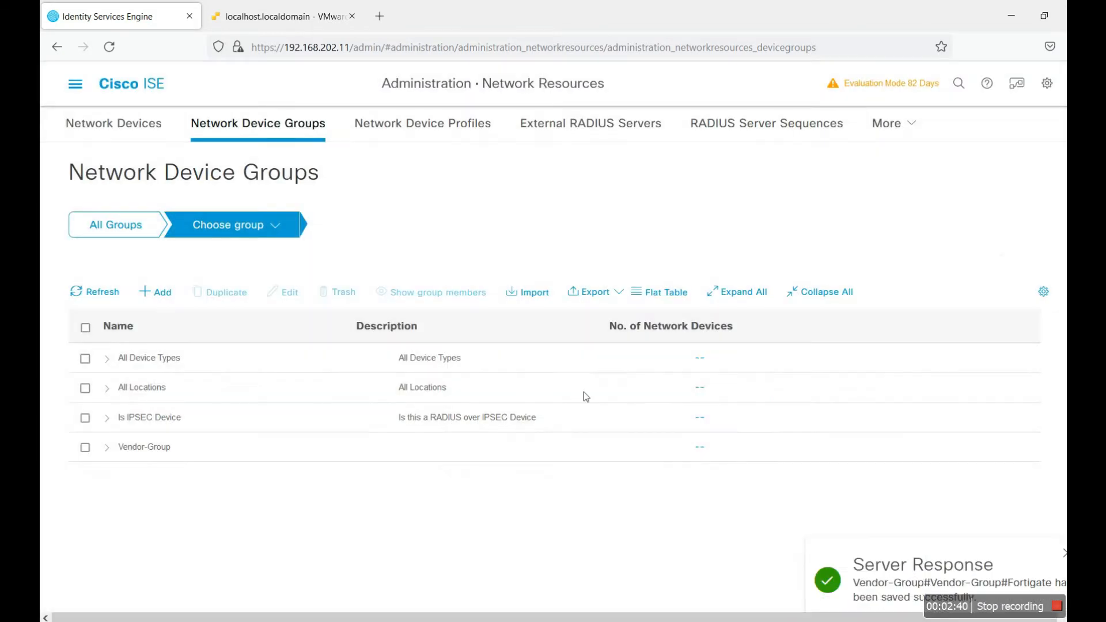
Step: Expand All Device Types, All Locations and Vendor-Group to verify, then open Network Devices
{"action": "left_click", "coordinate": [108, 359]}
{"action": "scroll", "coordinate": [239, 394], "scroll_direction": "down", "scroll_amount": 2}
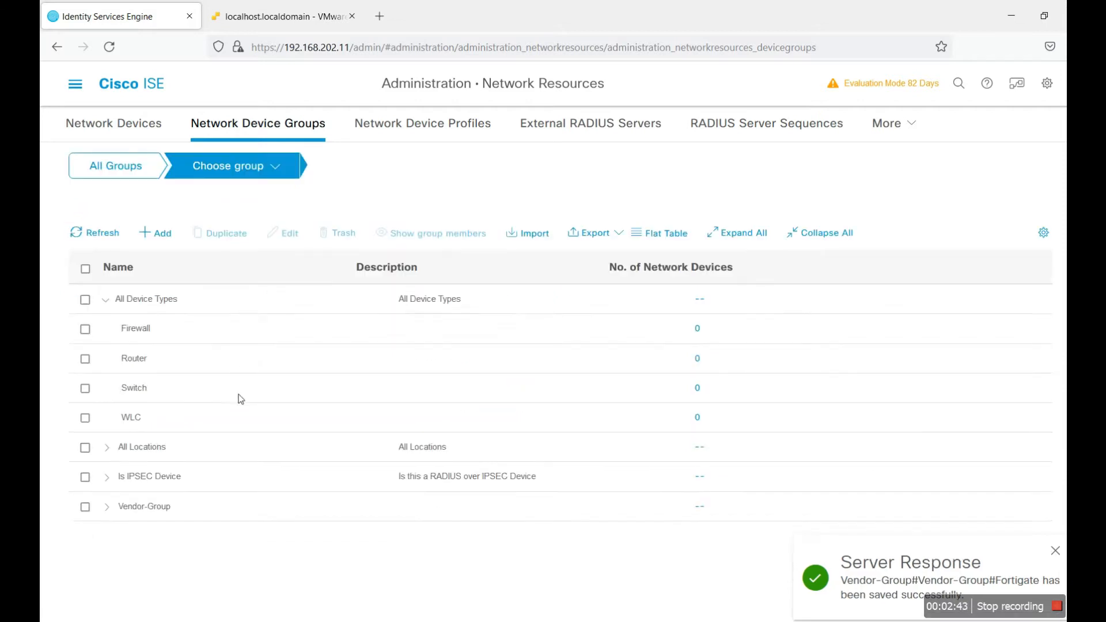
{"action": "left_click", "coordinate": [108, 416]}
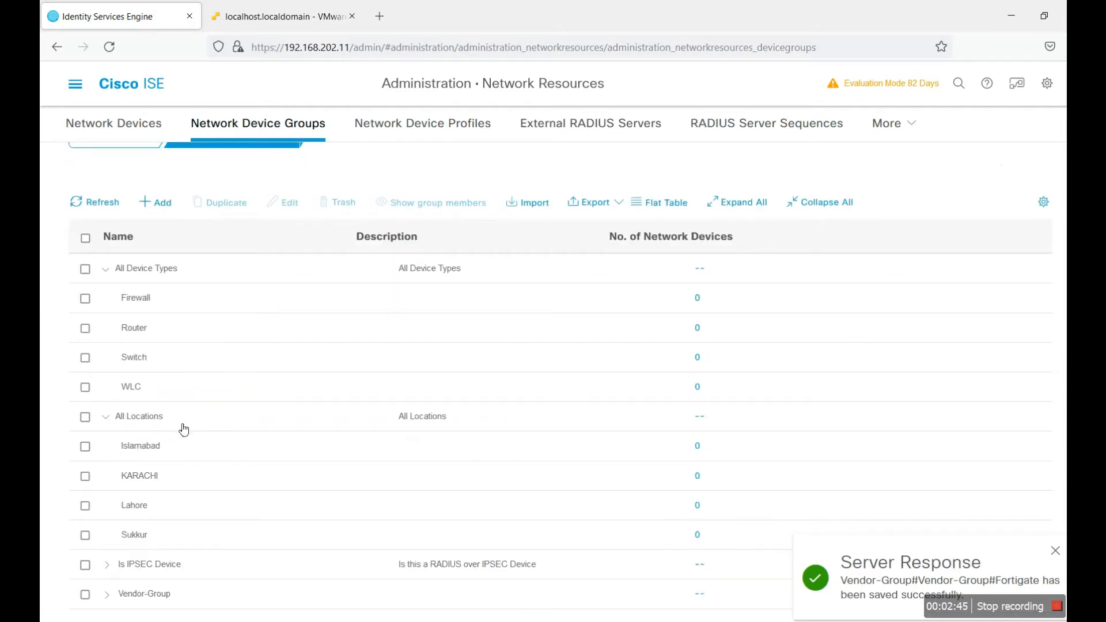
{"action": "left_click", "coordinate": [106, 594]}
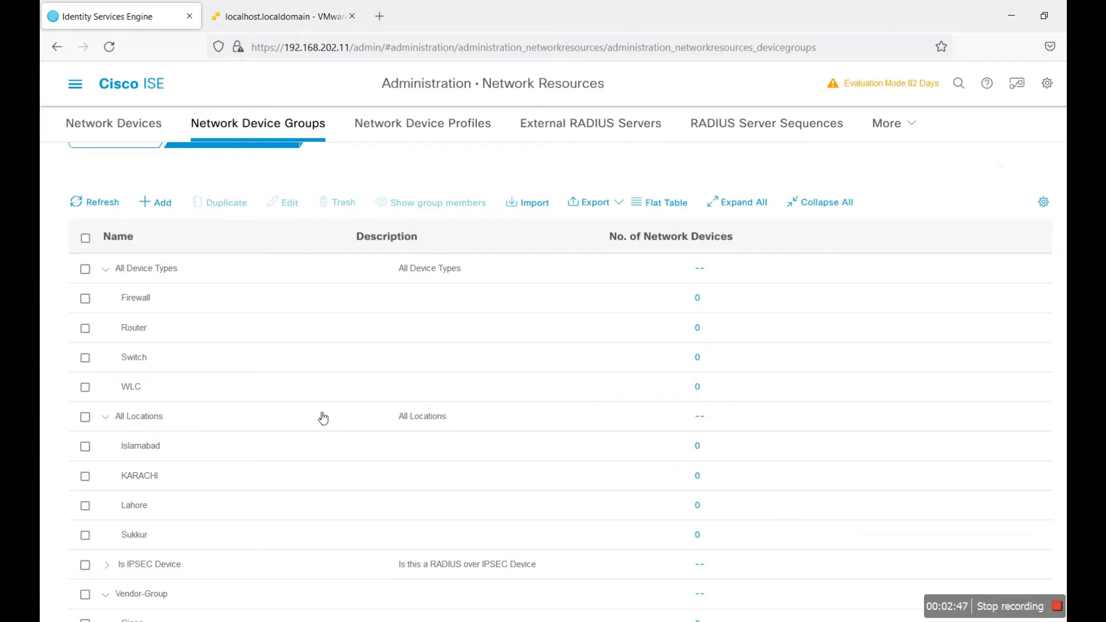
{"action": "scroll", "coordinate": [230, 511], "scroll_direction": "down", "scroll_amount": 1}
{"action": "scroll", "coordinate": [368, 303], "scroll_direction": "up", "scroll_amount": 3}
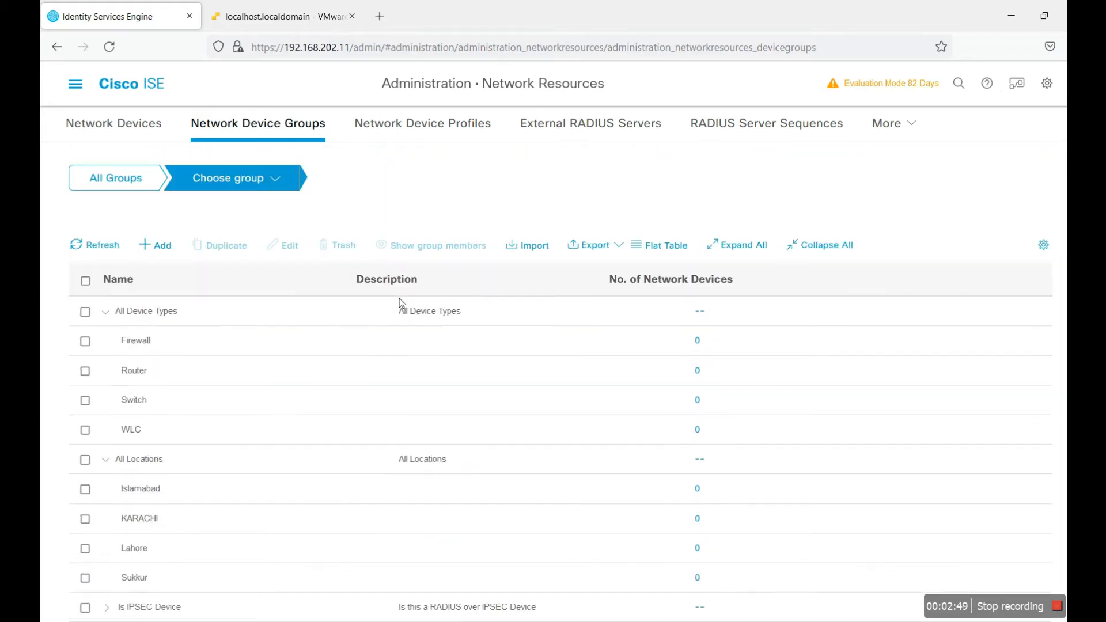
{"action": "left_click", "coordinate": [115, 130]}
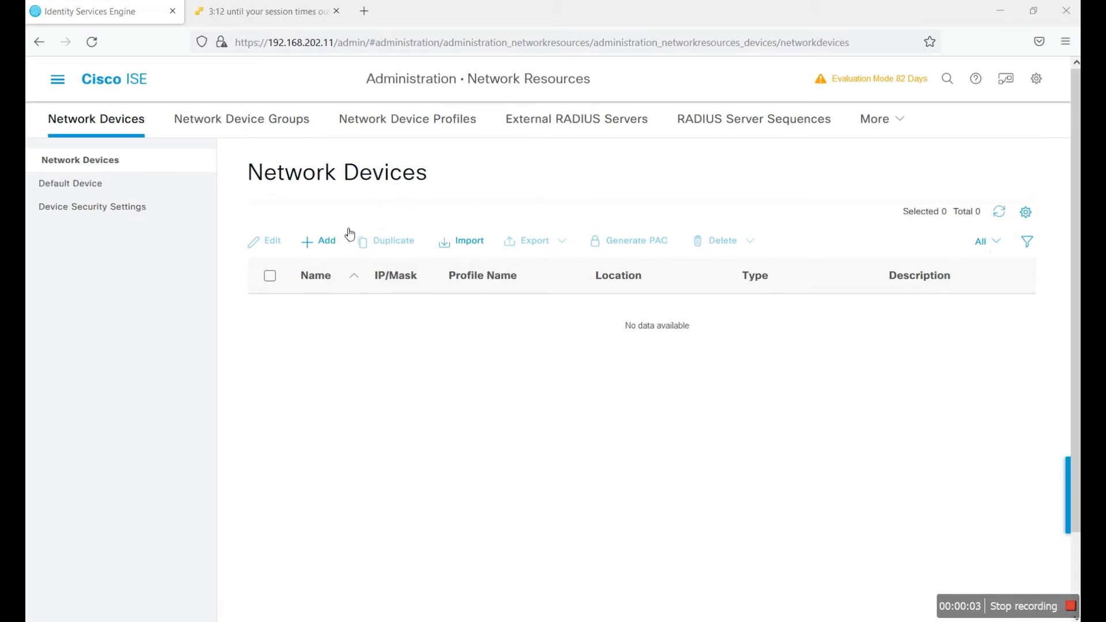
Step: Add a network device NAD-01 with description 'Test Switch' and IP 192.168.202.13
{"action": "left_click", "coordinate": [322, 241]}
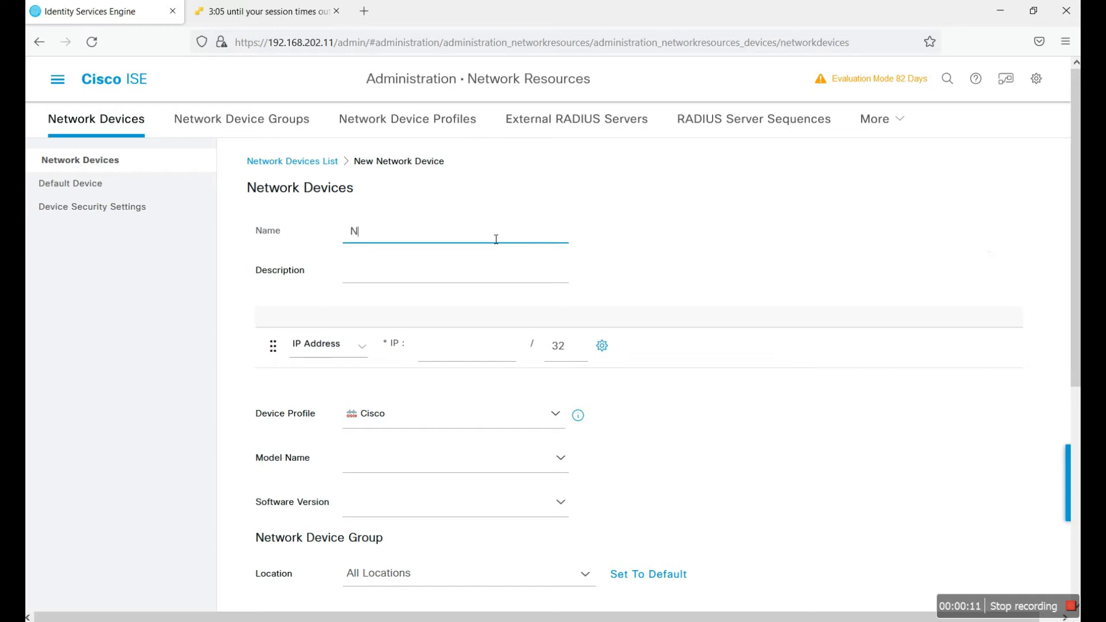
{"action": "type", "text": "SF"}
{"action": "left_click", "coordinate": [455, 283]}
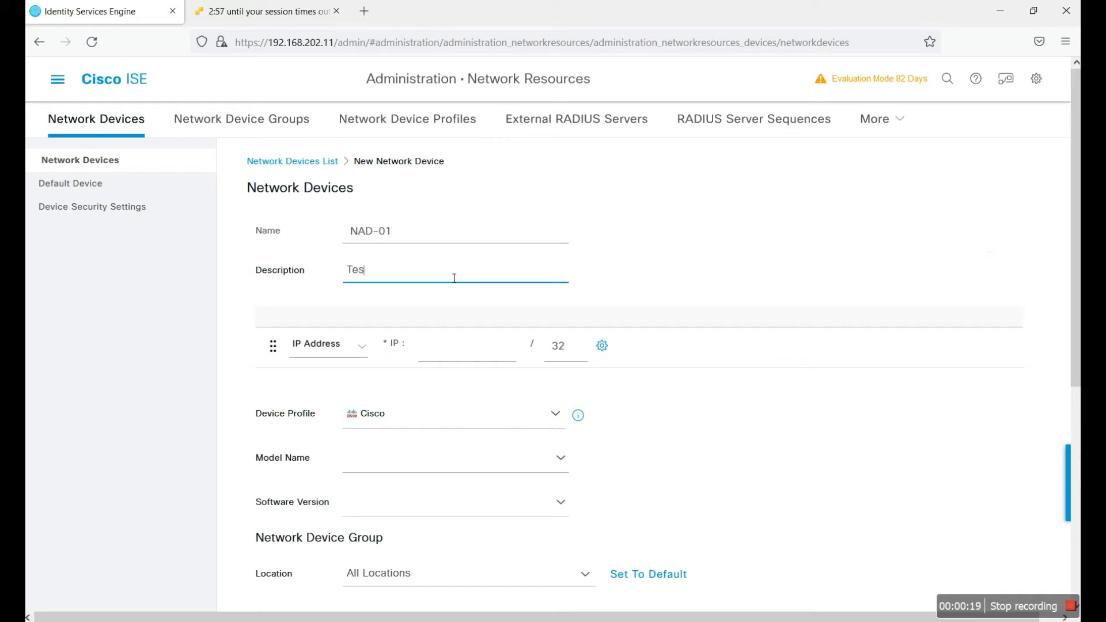
{"action": "type", "text": "Test Switch"}
{"action": "left_click", "coordinate": [477, 361]}
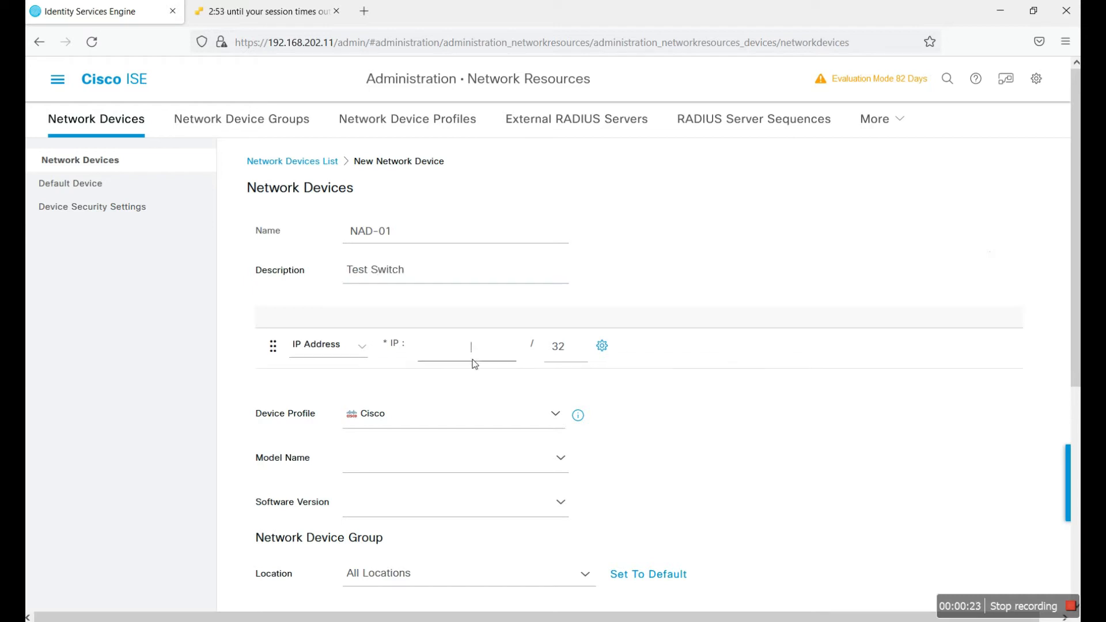
{"action": "type", "text": "192.168.202.13"}
{"action": "scroll", "coordinate": [697, 391], "scroll_direction": "down", "scroll_amount": 3}
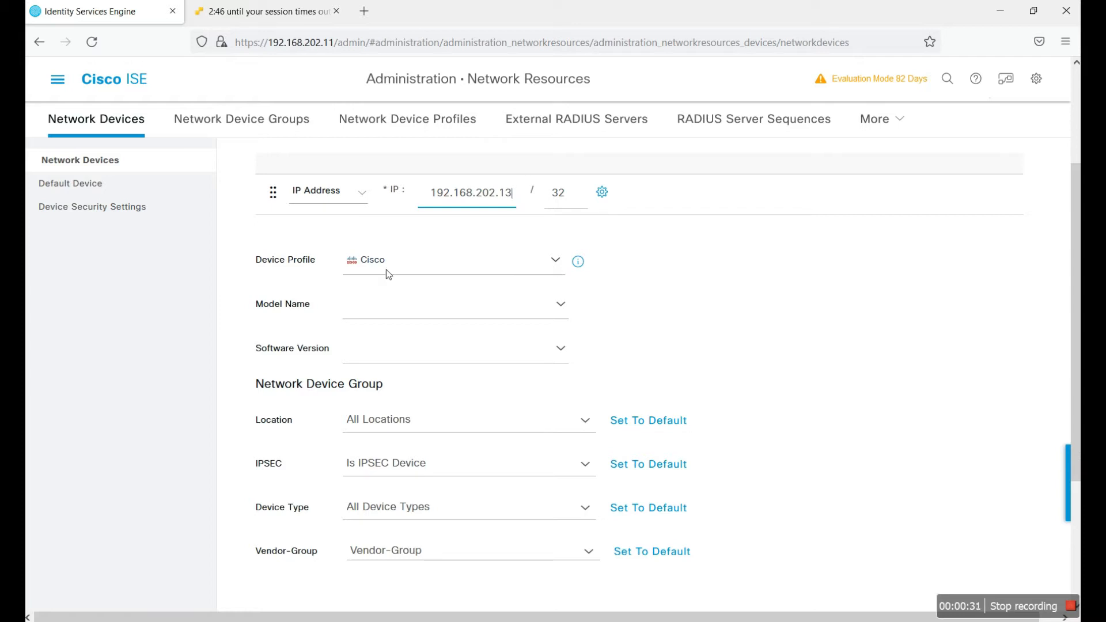
{"action": "scroll", "coordinate": [693, 333], "scroll_direction": "down", "scroll_amount": 3}
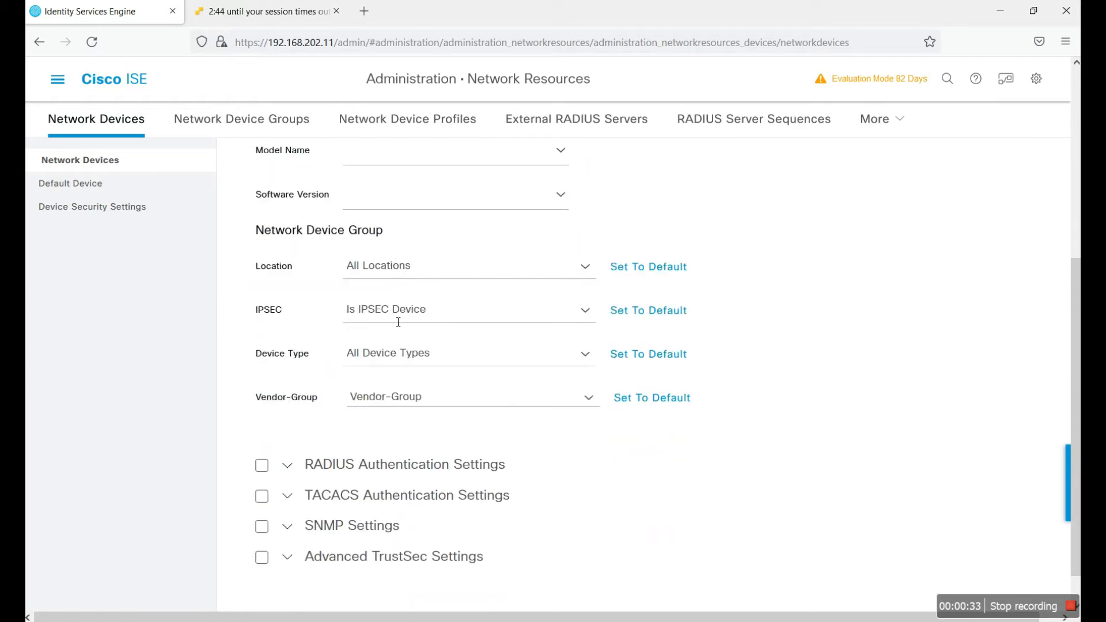
Step: Assign NAD-01 to location KARACHI, device type Switch and vendor group Cisco
{"action": "left_click", "coordinate": [585, 266]}
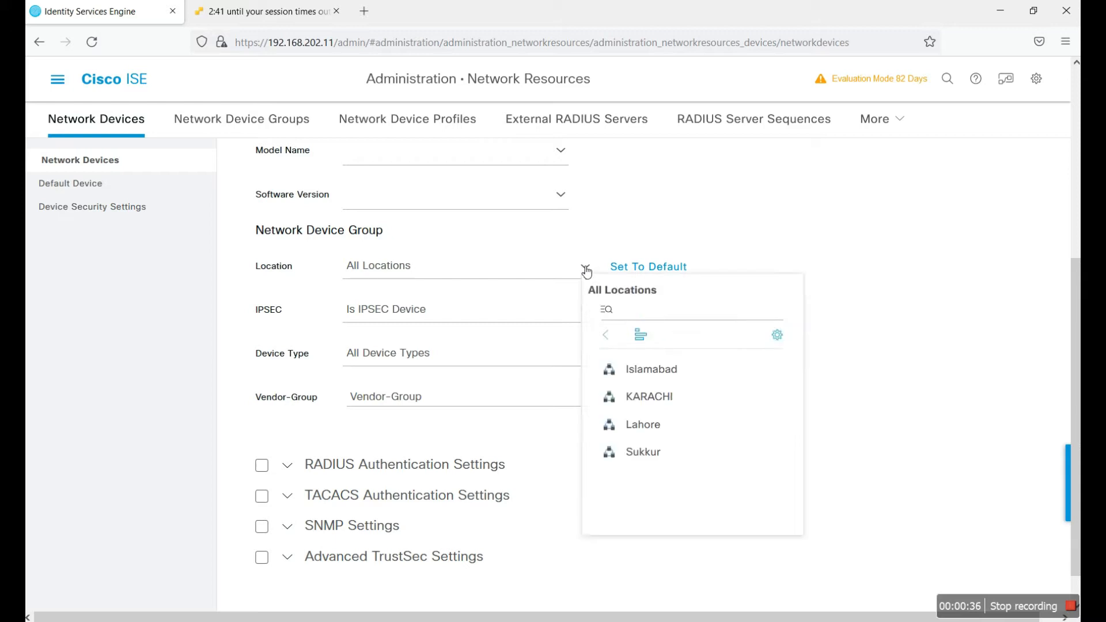
{"action": "left_click", "coordinate": [647, 397]}
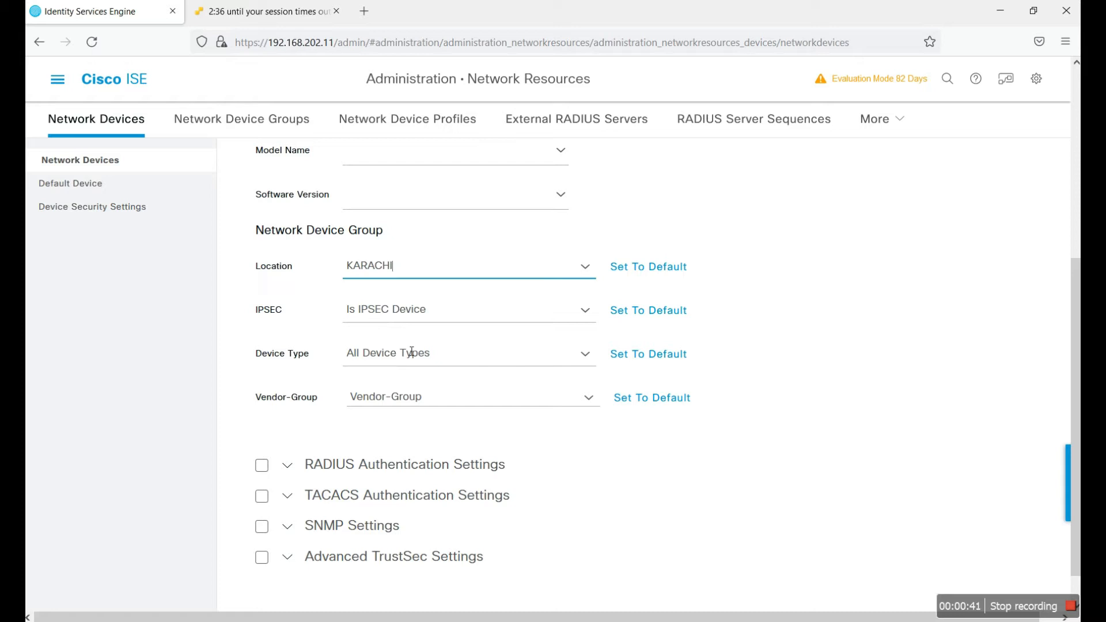
{"action": "left_click", "coordinate": [500, 361]}
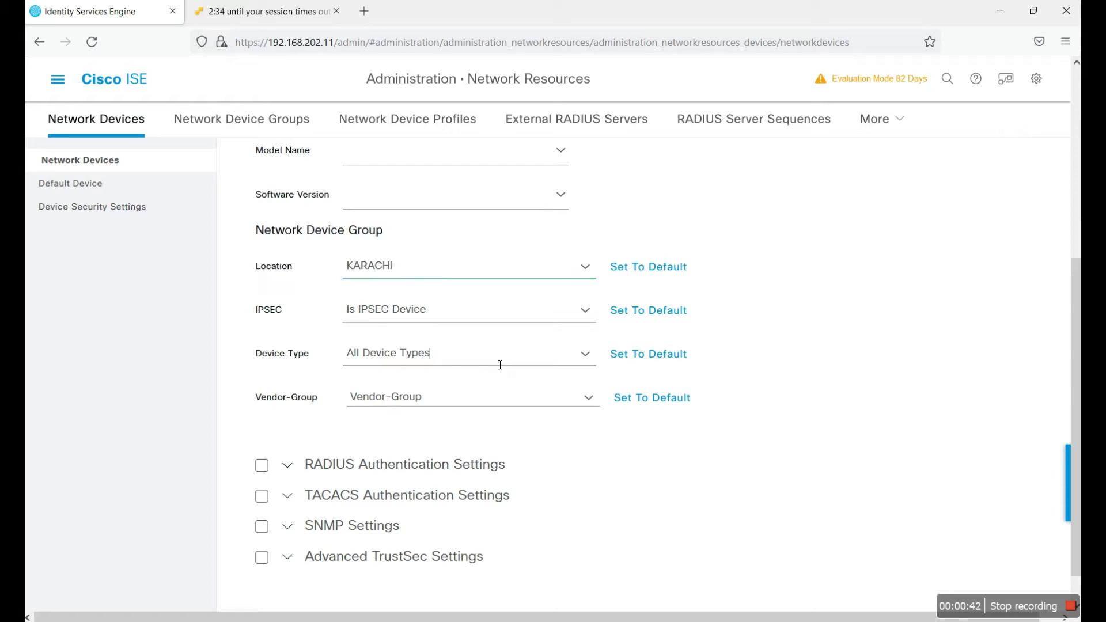
{"action": "left_click", "coordinate": [585, 354]}
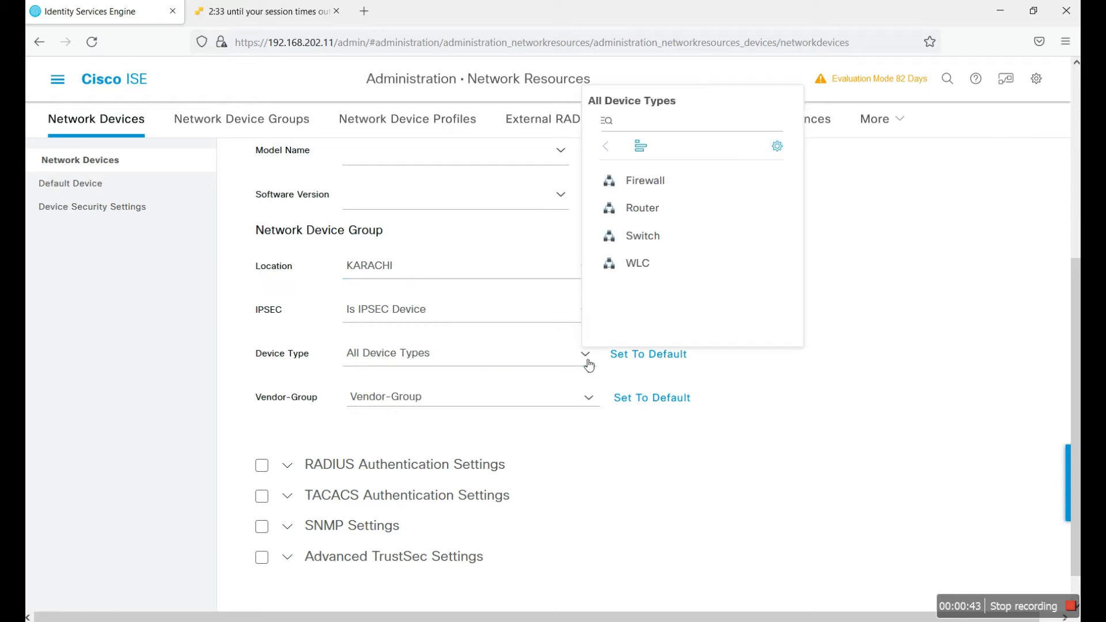
{"action": "left_click", "coordinate": [642, 236]}
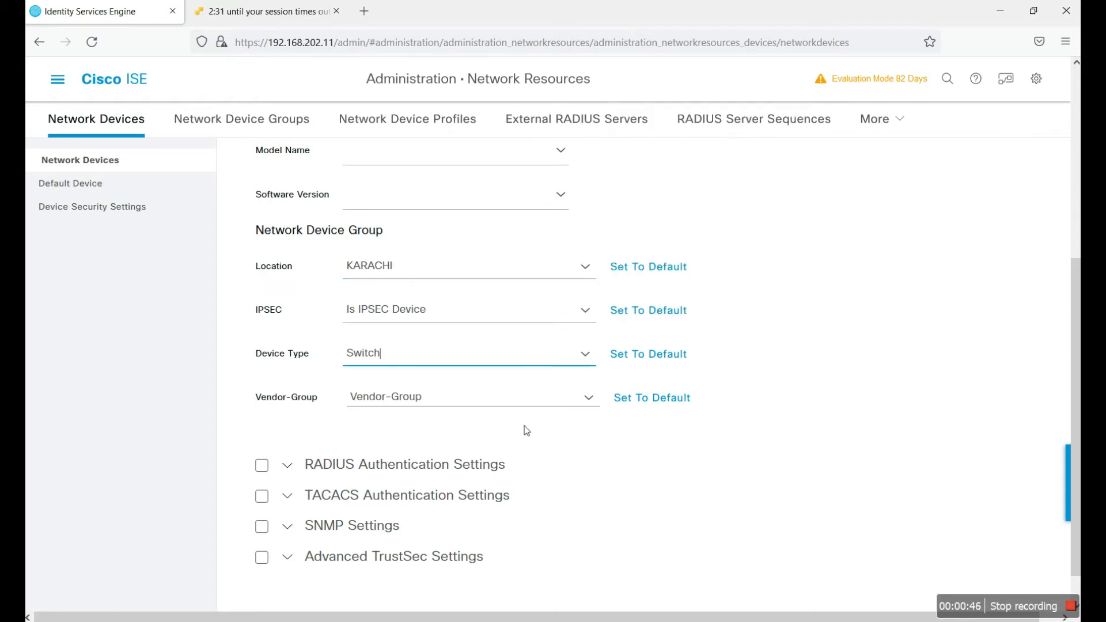
{"action": "left_click", "coordinate": [591, 405]}
{"action": "left_click", "coordinate": [644, 226]}
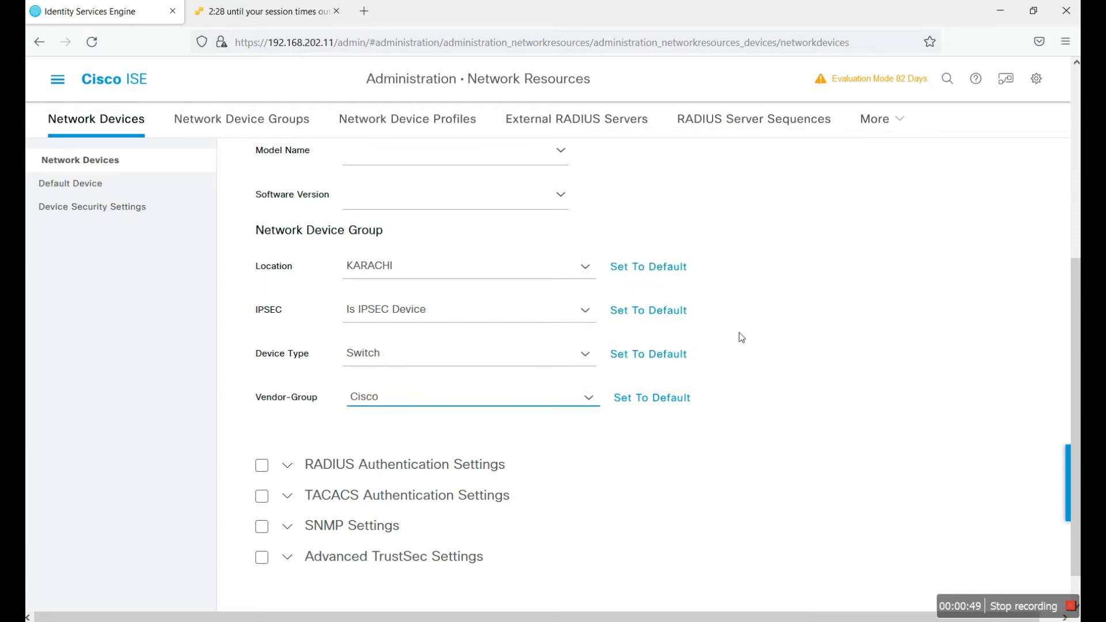
{"action": "scroll", "coordinate": [740, 335], "scroll_direction": "down", "scroll_amount": 1}
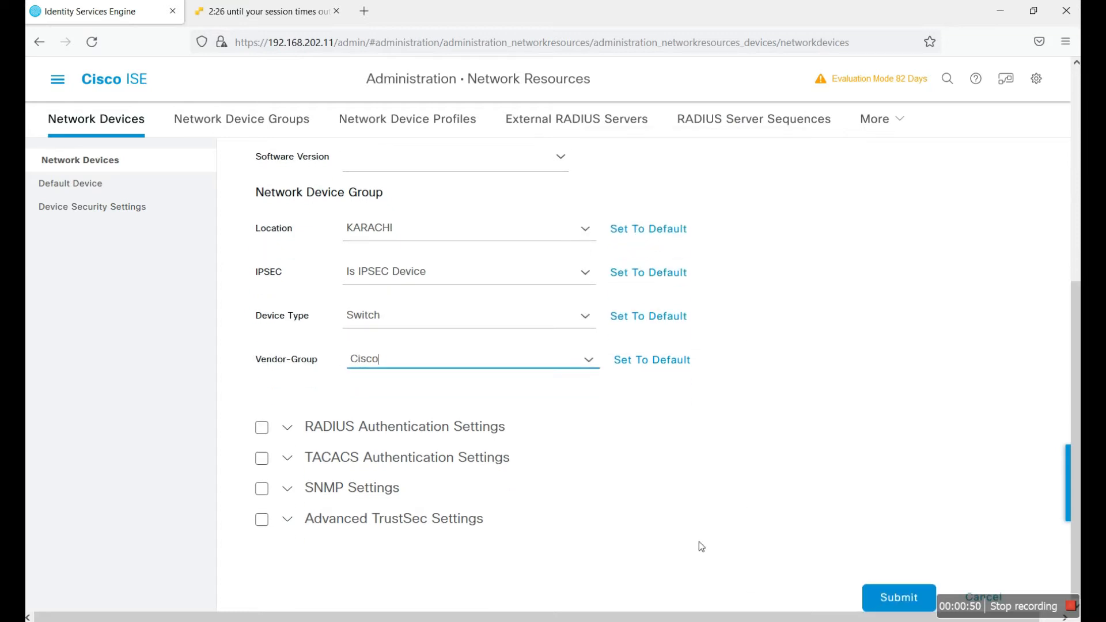
{"action": "left_click", "coordinate": [288, 459]}
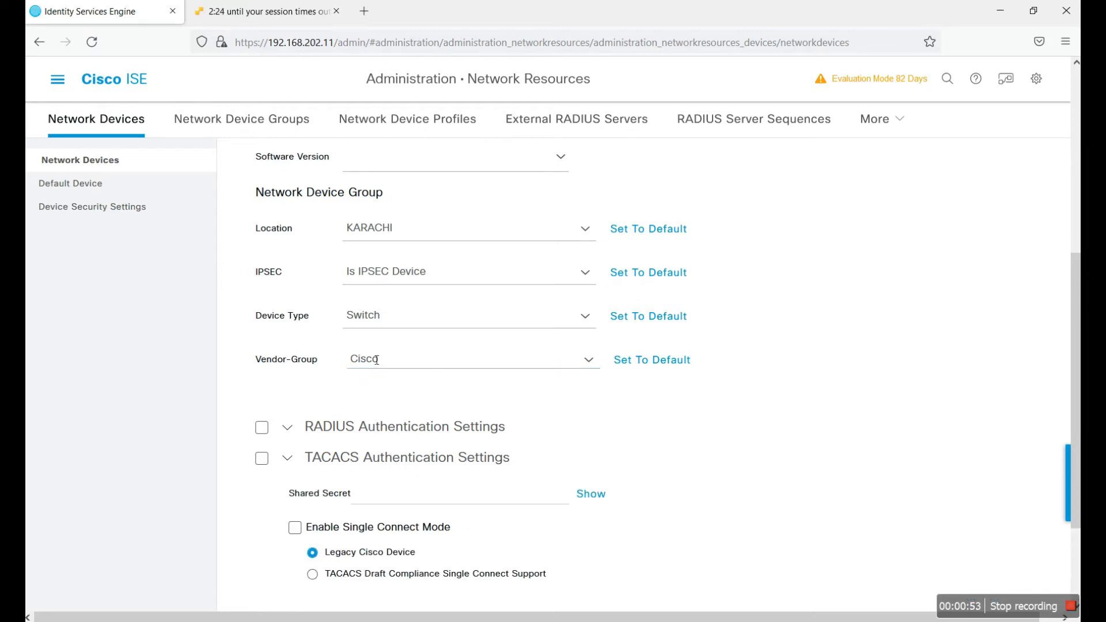
Step: Enable TACACS authentication with a shared secret and submit the NAD-01 device
{"action": "scroll", "coordinate": [376, 360], "scroll_direction": "down", "scroll_amount": 3}
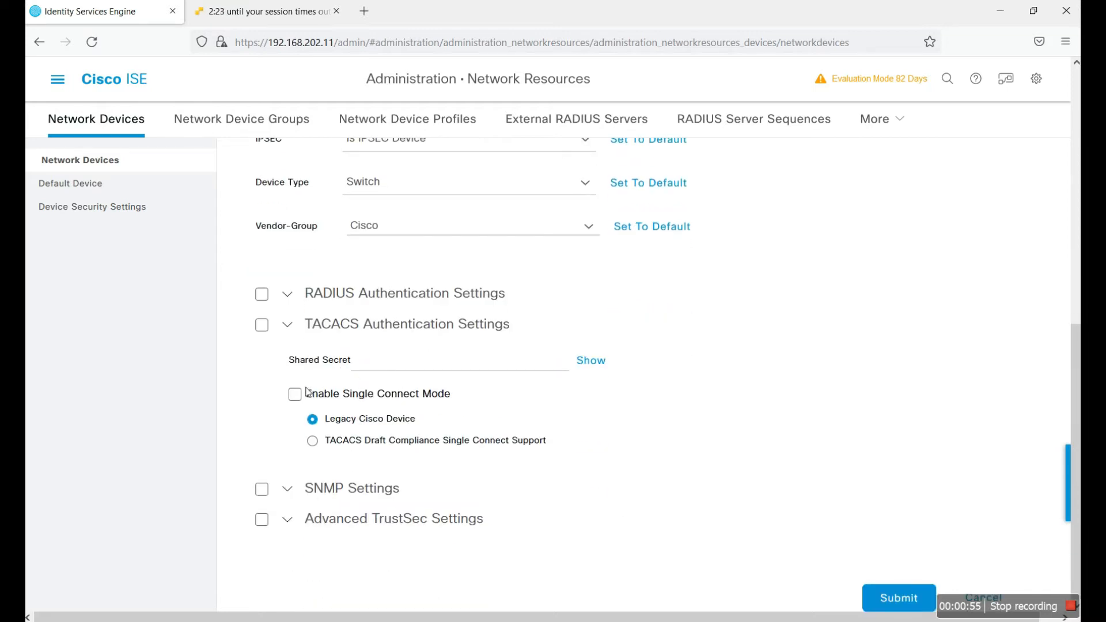
{"action": "left_click", "coordinate": [262, 325]}
{"action": "left_click", "coordinate": [421, 364]}
{"action": "key", "text": "Escape"}
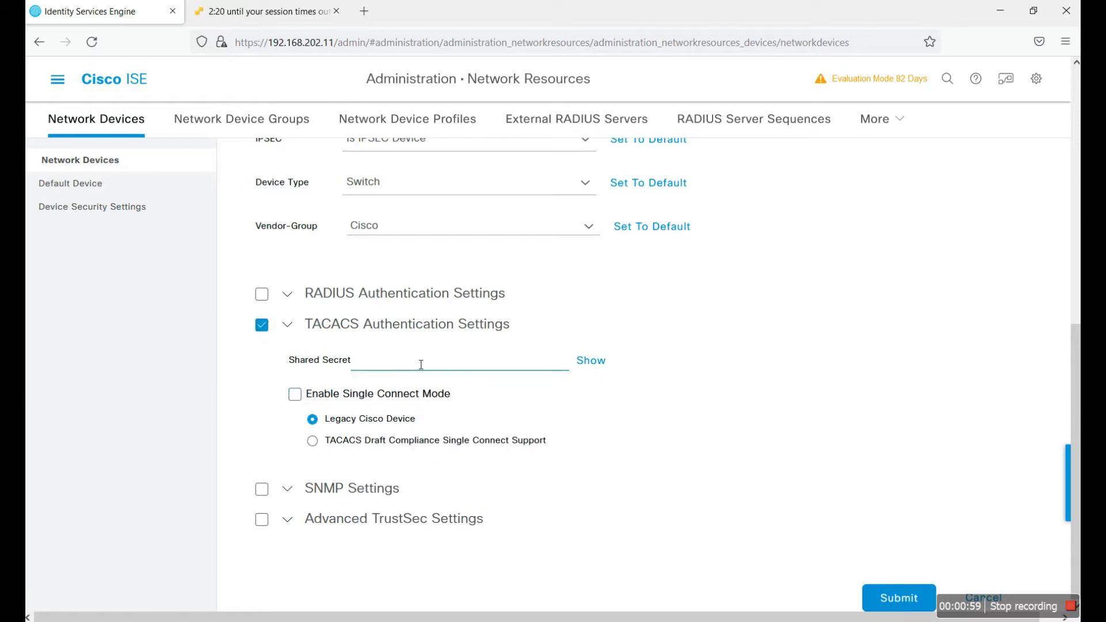
{"action": "type", "text": "cisco"}
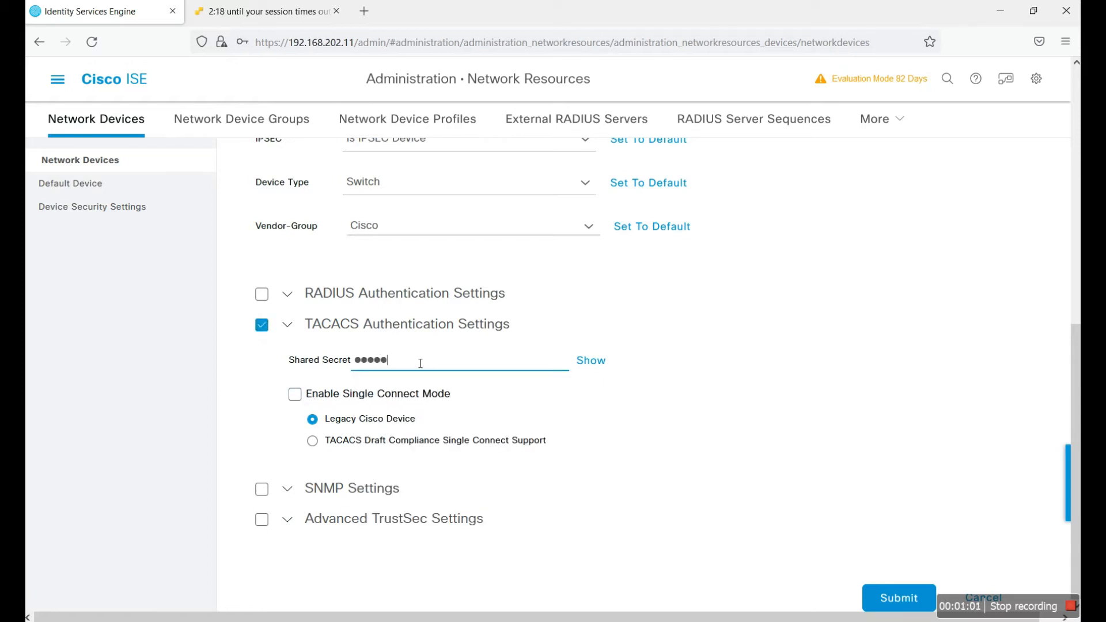
{"action": "type", "text": "123"}
{"action": "left_click", "coordinate": [589, 361]}
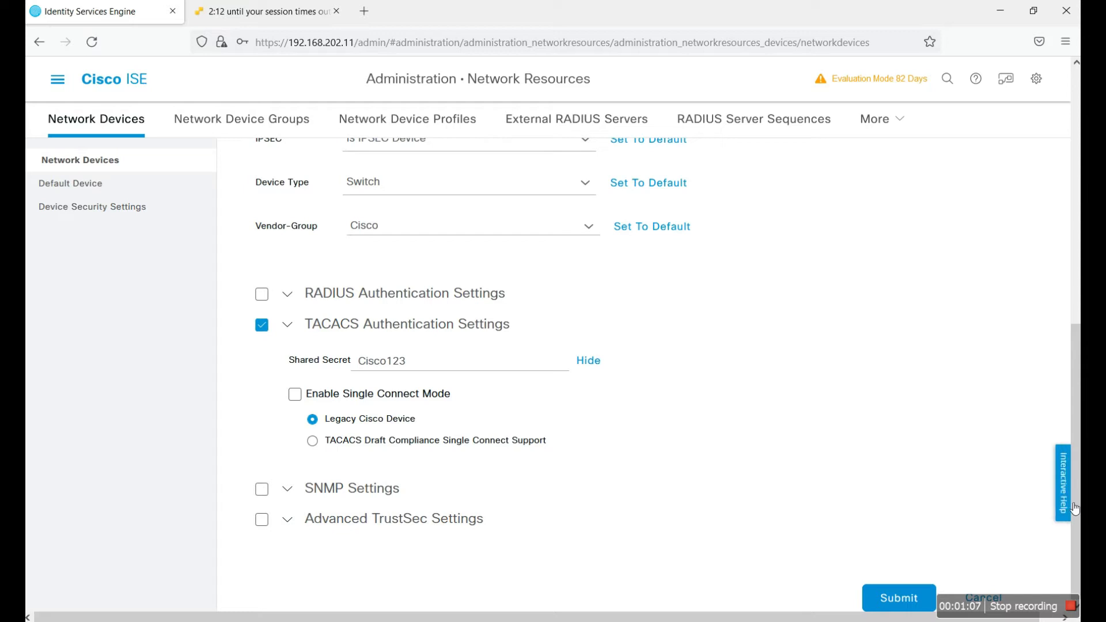
{"action": "left_click", "coordinate": [898, 599]}
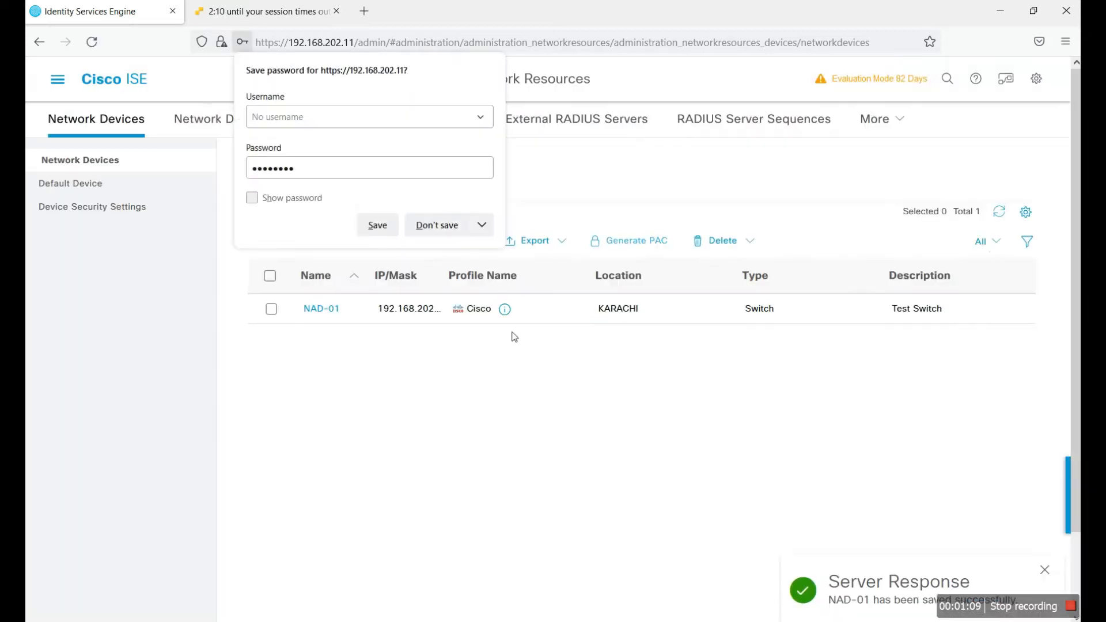
{"action": "left_click", "coordinate": [441, 388]}
Step: View the Cisco device profile, then enter 'ping 192.168.202.13' in Command Prompt
{"action": "left_click", "coordinate": [504, 309]}
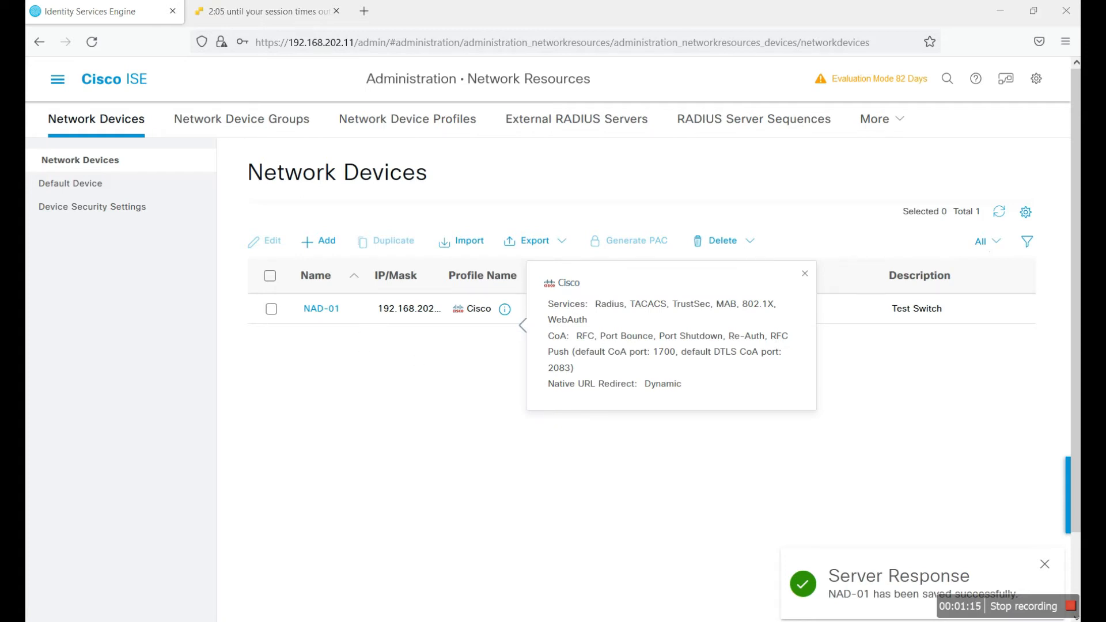
{"action": "key", "text": "alt+Tab"}
{"action": "left_click", "coordinate": [438, 257]}
{"action": "type", "text": "ping"}
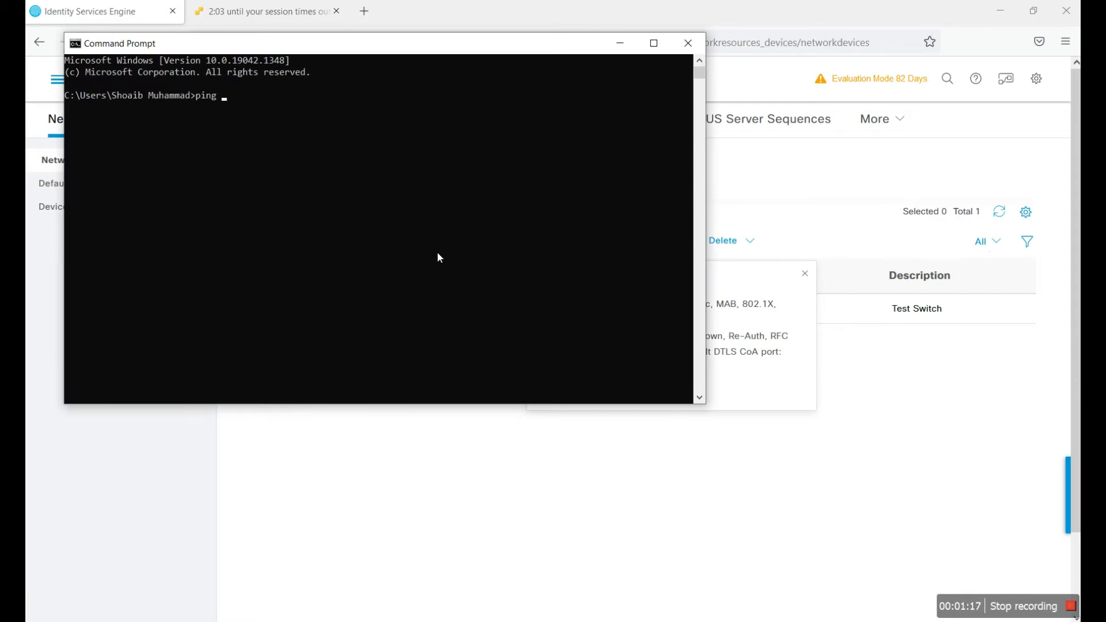
{"action": "type", "text": " 192.168.202.13"}
Step: Run the ping to 192.168.202.13, check the replies, and close Command Prompt
{"action": "key", "text": "Return"}
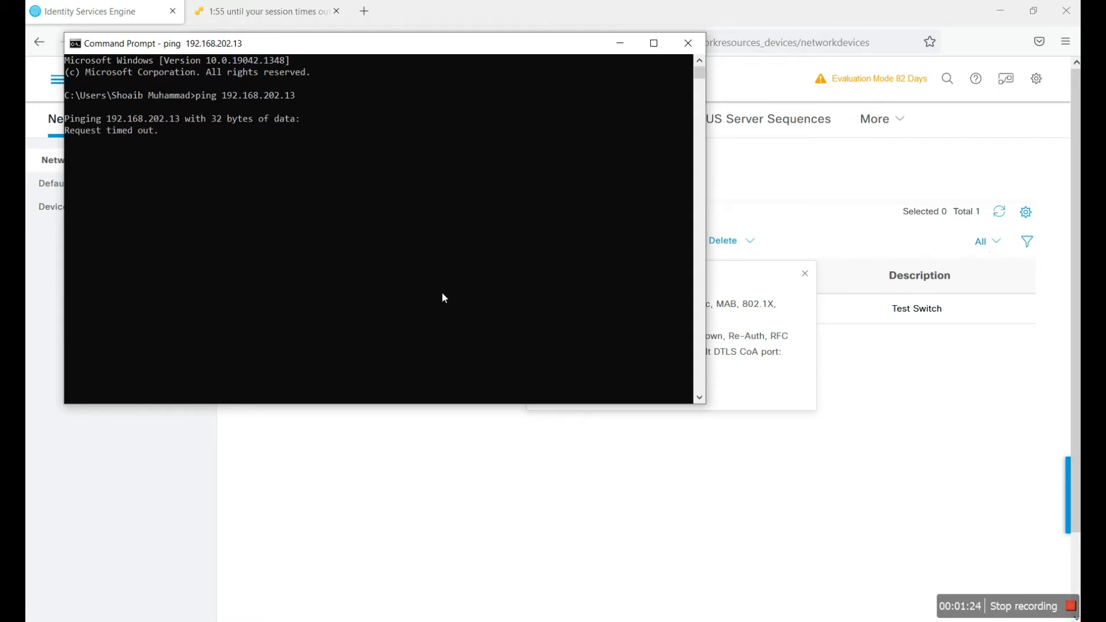
{"action": "left_click", "coordinate": [687, 46]}
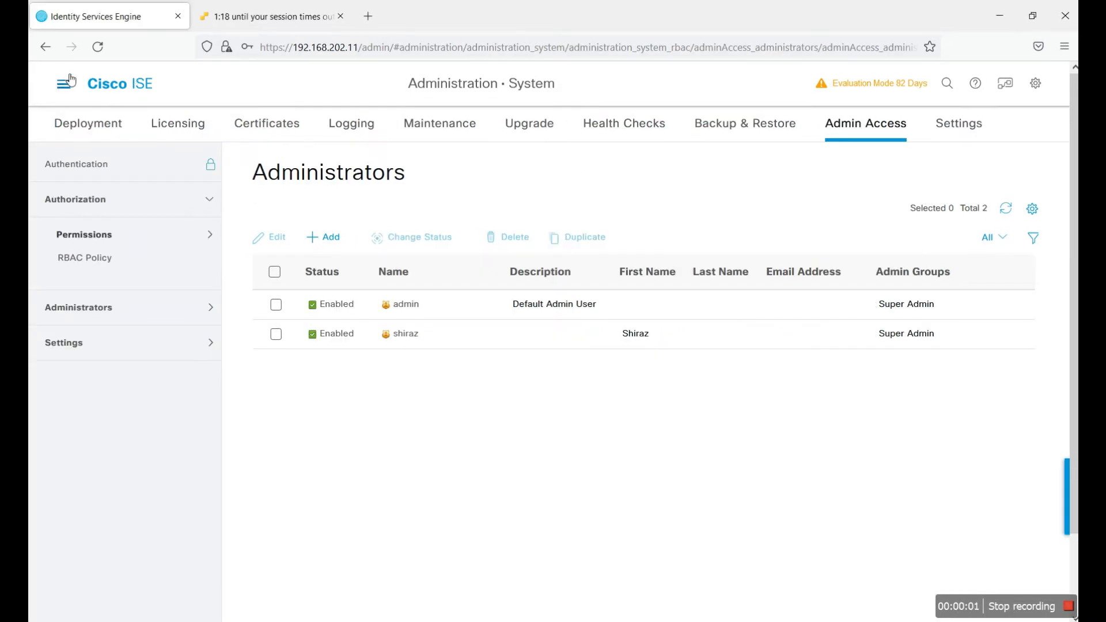
Step: Go to Work Centers > Device Administration > Identities to view the empty Network Access Users list
{"action": "left_click", "coordinate": [61, 83]}
{"action": "left_click", "coordinate": [914, 139]}
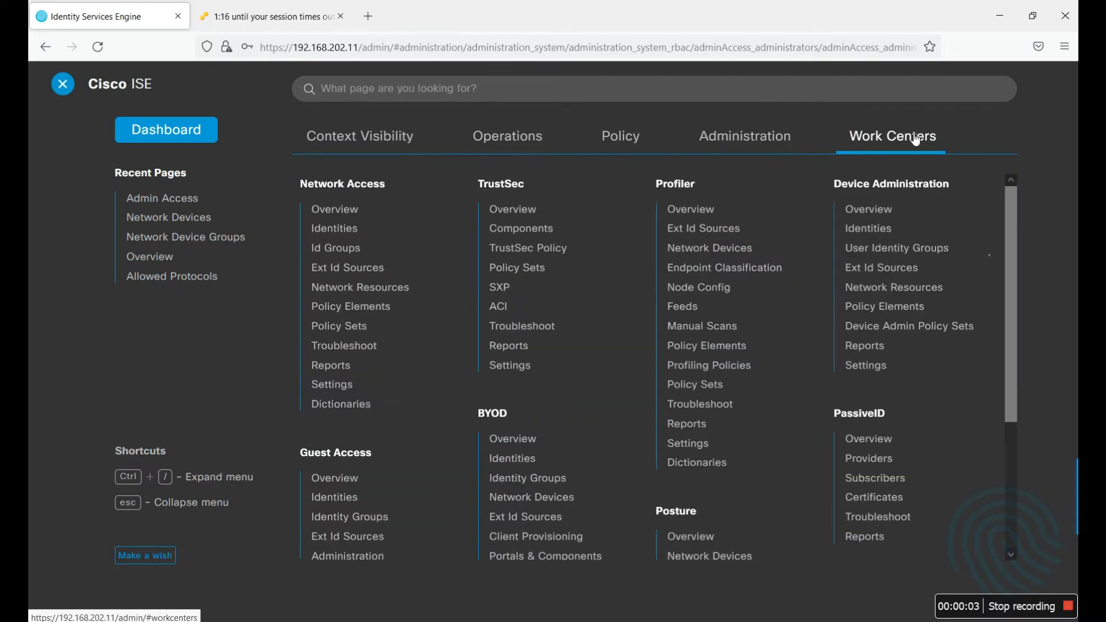
{"action": "left_click", "coordinate": [870, 209]}
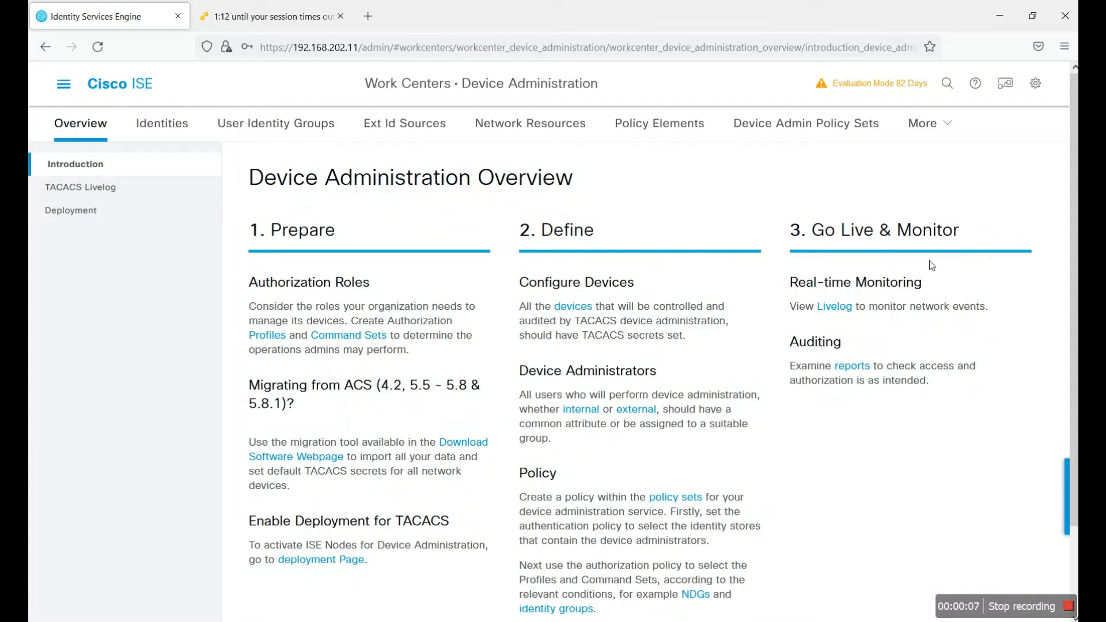
{"action": "left_click", "coordinate": [175, 135]}
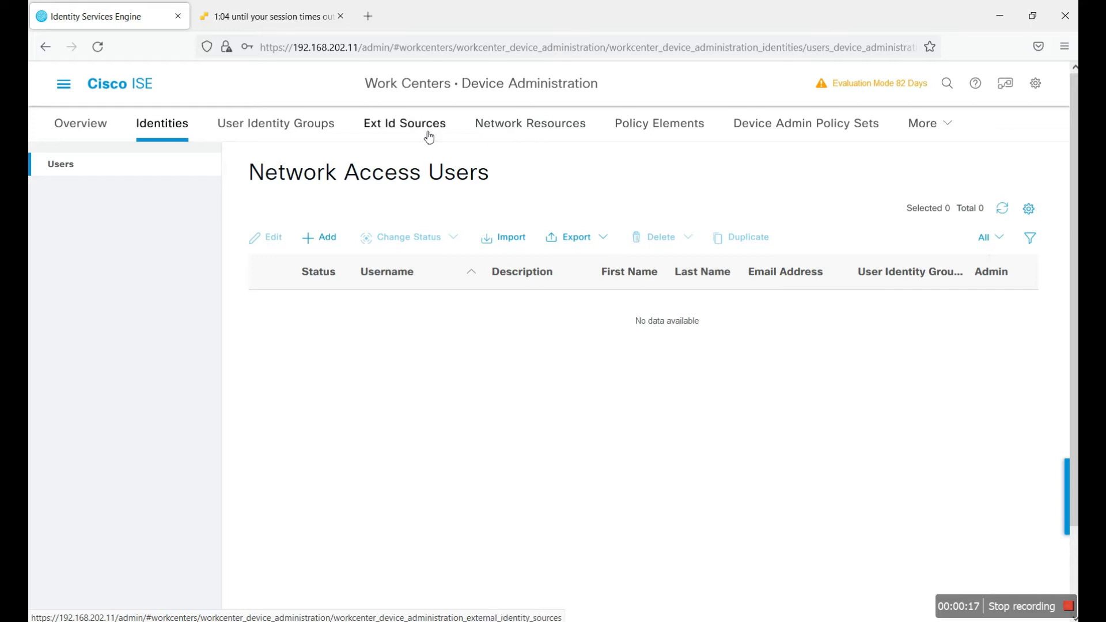
Step: Browse Device Administration policy elements, filter library conditions, then list Allowed Protocols Services
{"action": "left_click", "coordinate": [644, 135]}
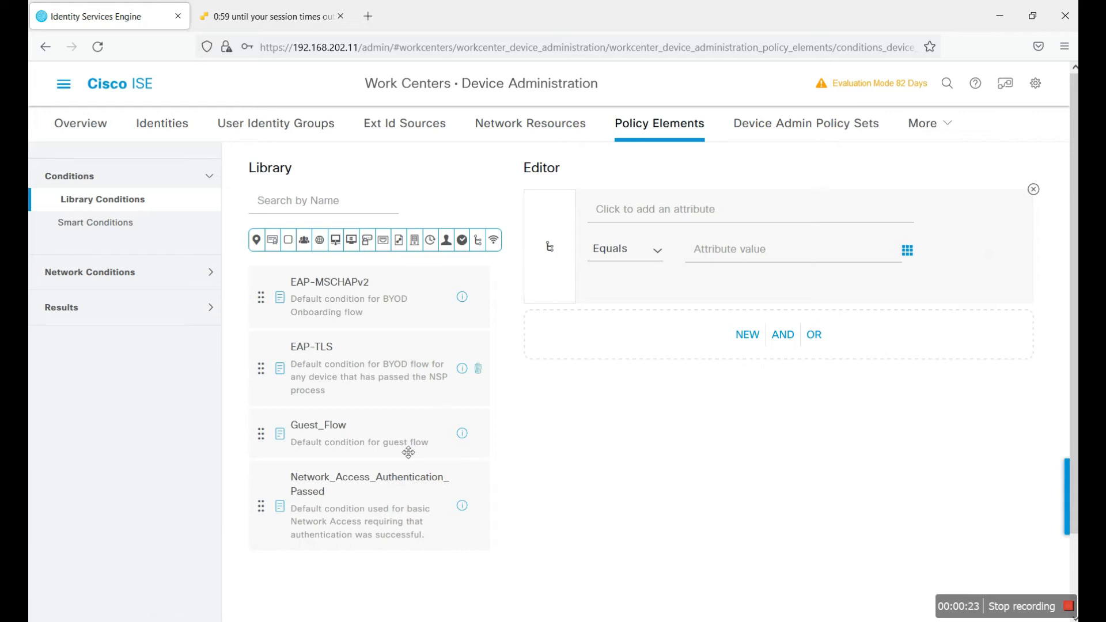
{"action": "scroll", "coordinate": [408, 452], "scroll_direction": "down", "scroll_amount": 2}
{"action": "scroll", "coordinate": [395, 300], "scroll_direction": "up", "scroll_amount": 2}
{"action": "left_click", "coordinate": [335, 239]}
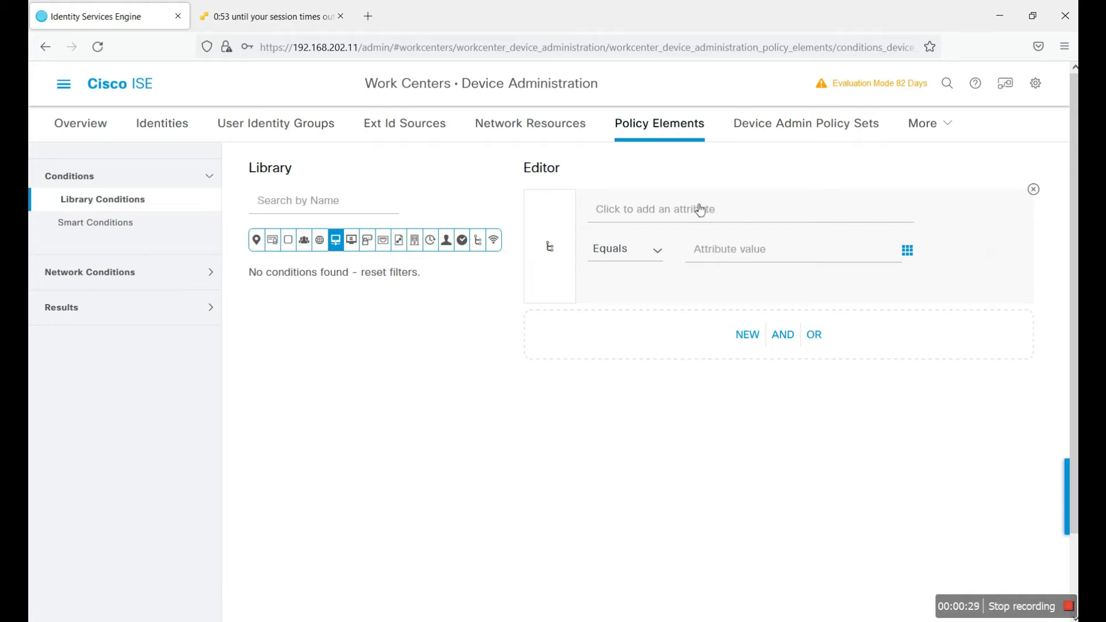
{"action": "left_click", "coordinate": [125, 280]}
{"action": "left_click", "coordinate": [112, 330]}
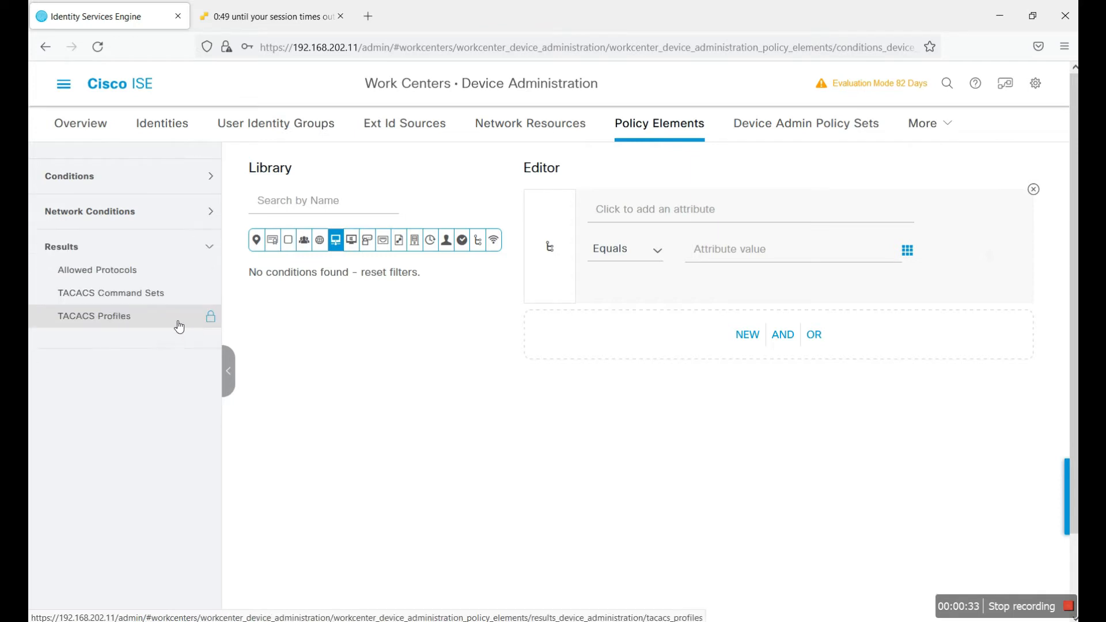
{"action": "left_click", "coordinate": [139, 280]}
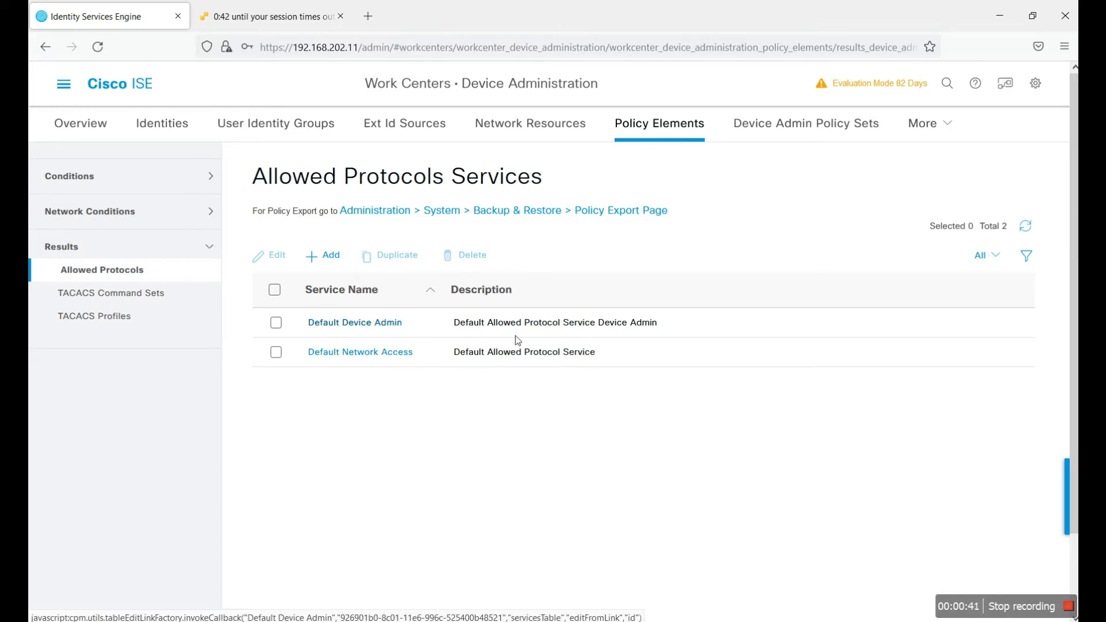
Step: Review Default Device Admin protocols (PAP/ASCII, CHAP, MS-CHAPv1), then list the TACACS Command Sets
{"action": "left_click", "coordinate": [377, 322]}
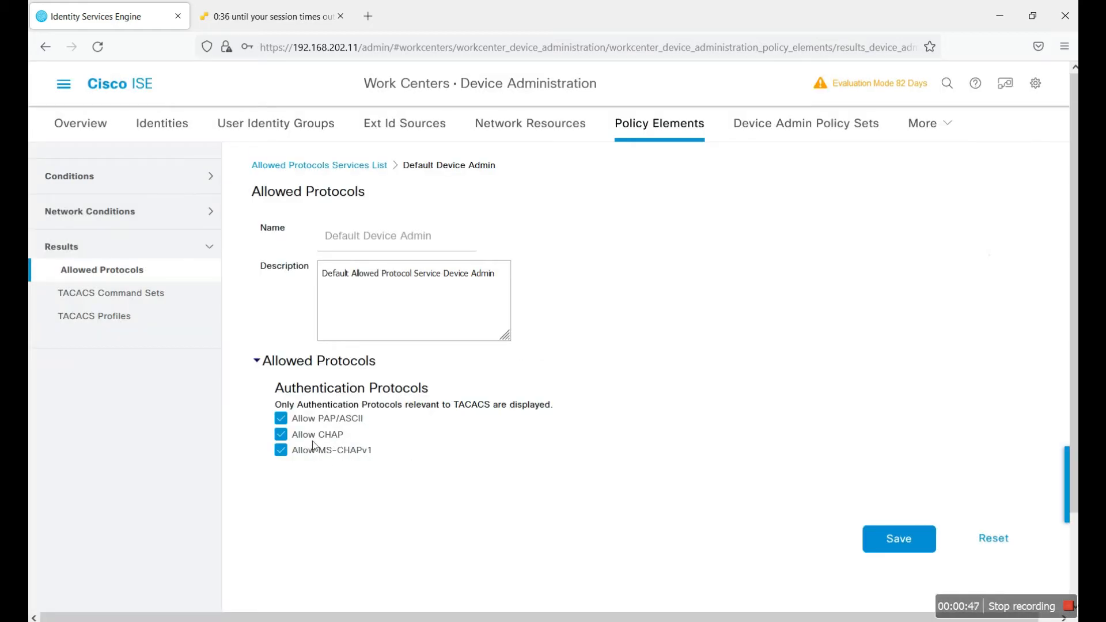
{"action": "left_click", "coordinate": [121, 292]}
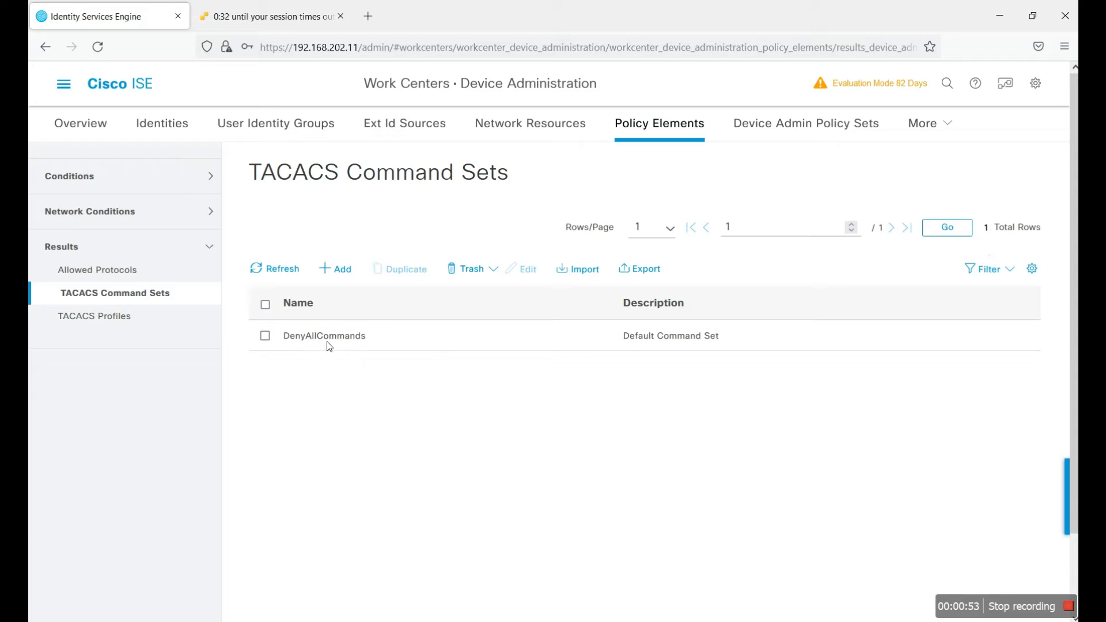
Step: Save a PERMIT_ALL command set permitting any unlisted command, and begin a second command set
{"action": "left_click", "coordinate": [344, 270]}
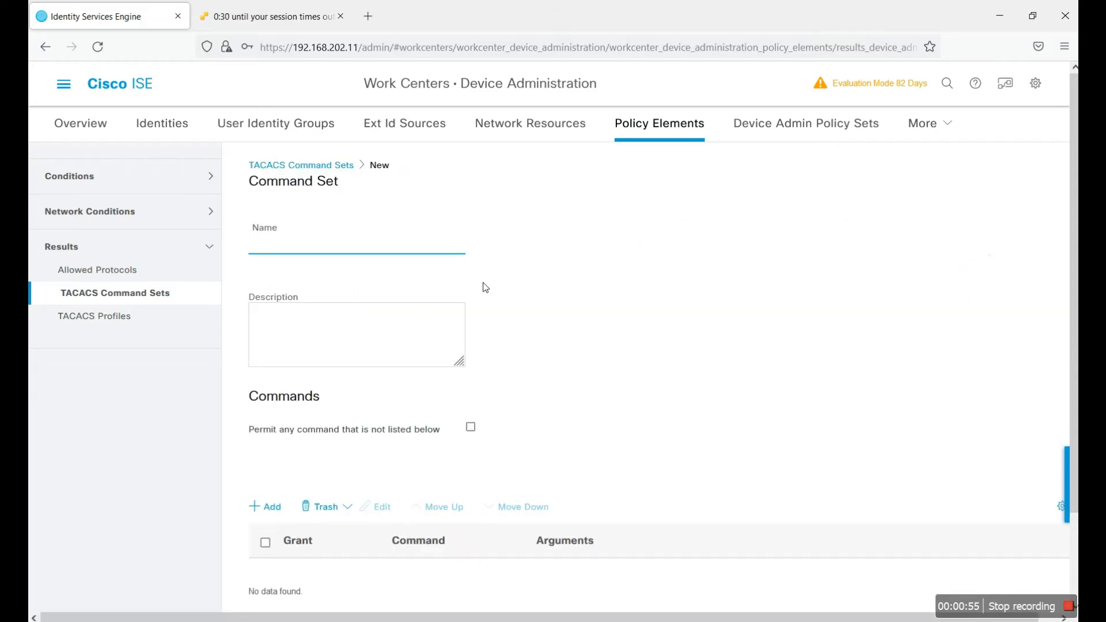
{"action": "type", "text": "PER"}
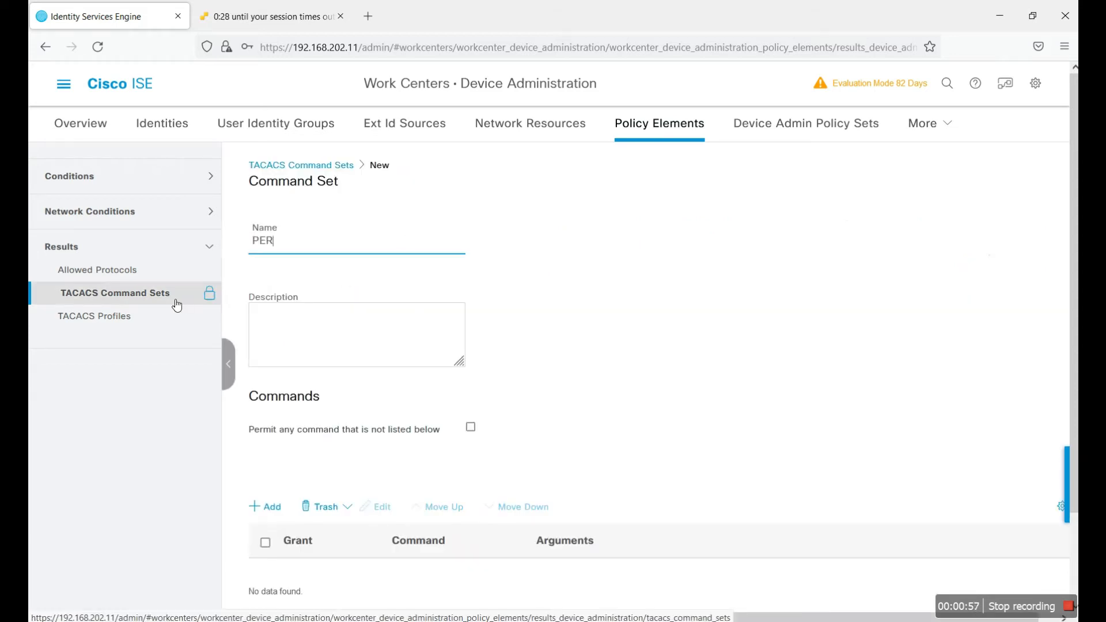
{"action": "type", "text": "MI"}
{"action": "type", "text": "T_A::"}
{"action": "key", "text": "BackSpace"}
{"action": "key", "text": "BackSpace"}
{"action": "type", "text": "LL"}
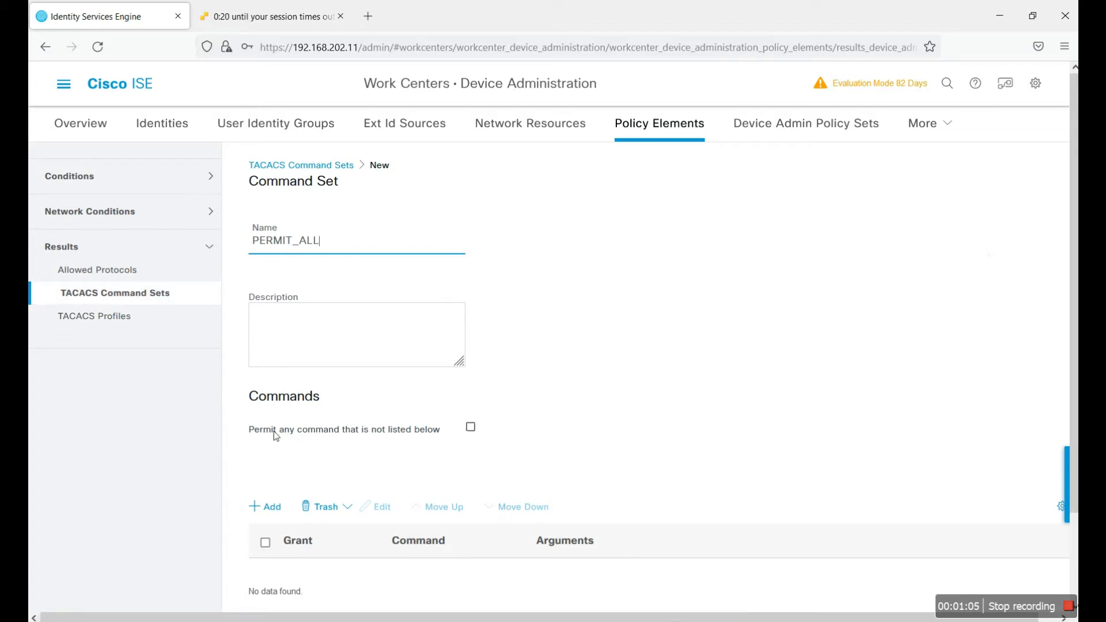
{"action": "left_click", "coordinate": [470, 430]}
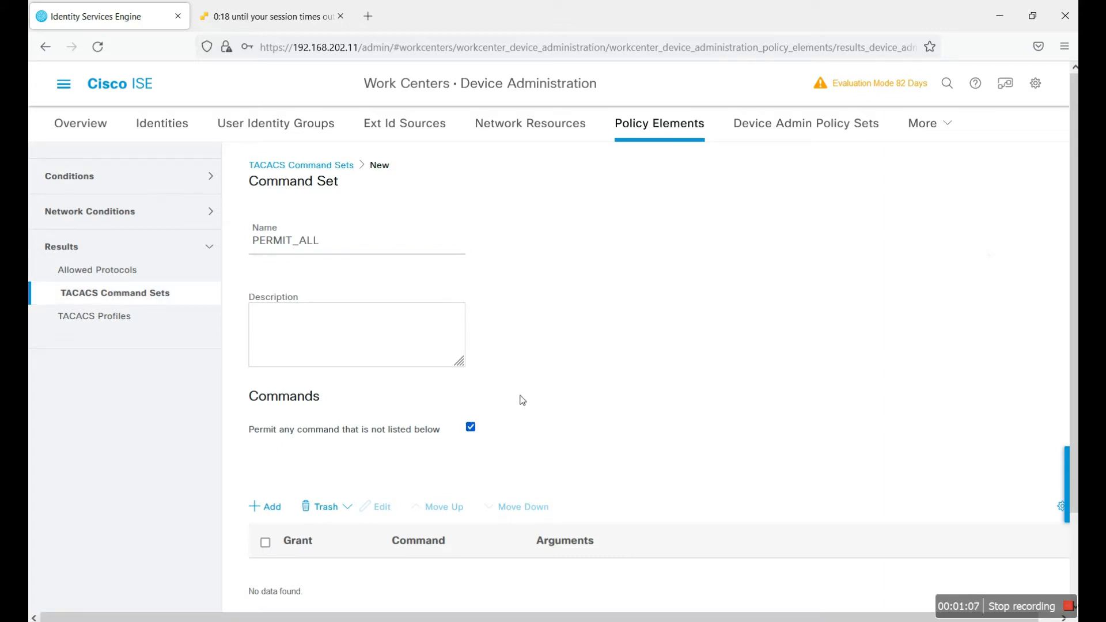
{"action": "scroll", "coordinate": [519, 403], "scroll_direction": "down", "scroll_amount": 2}
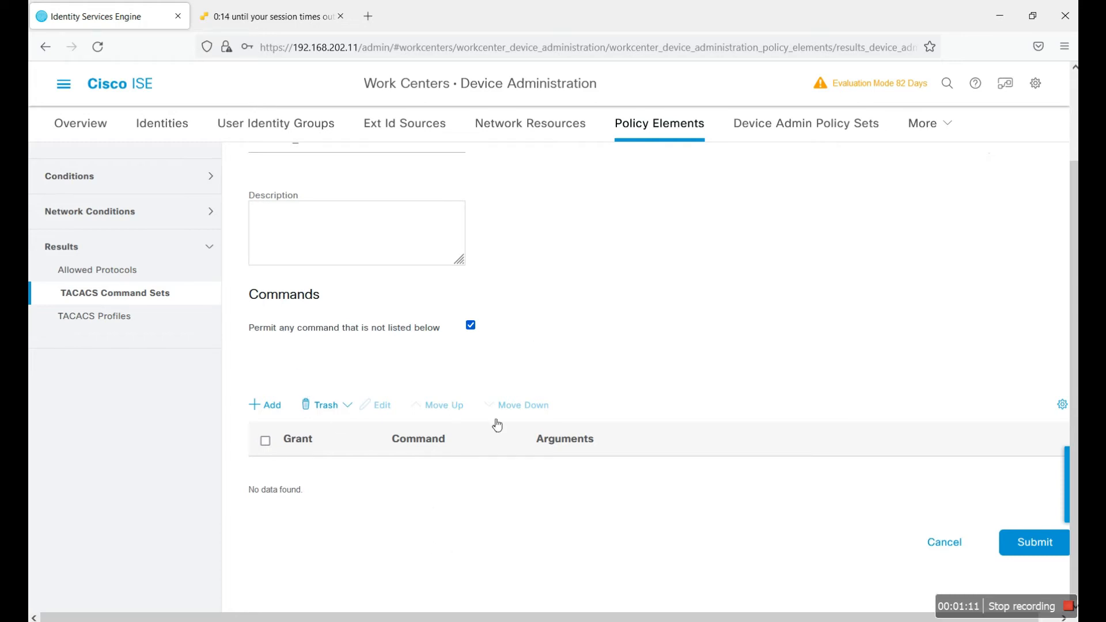
{"action": "scroll", "coordinate": [544, 400], "scroll_direction": "up", "scroll_amount": 1}
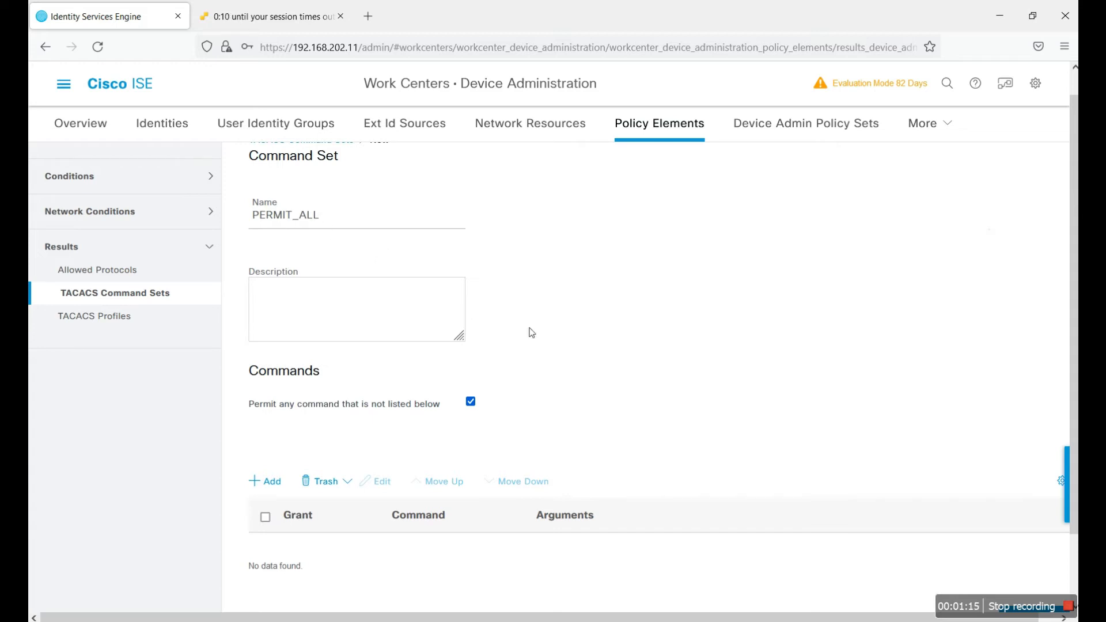
{"action": "scroll", "coordinate": [773, 366], "scroll_direction": "down", "scroll_amount": 1}
{"action": "left_click", "coordinate": [1031, 543]}
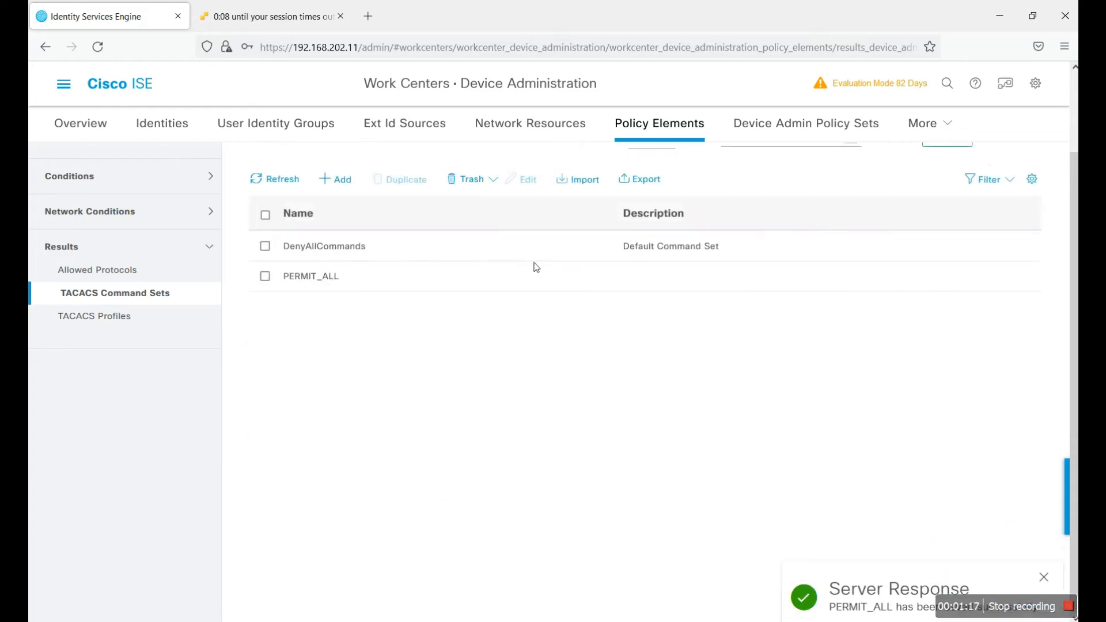
{"action": "left_click", "coordinate": [342, 180]}
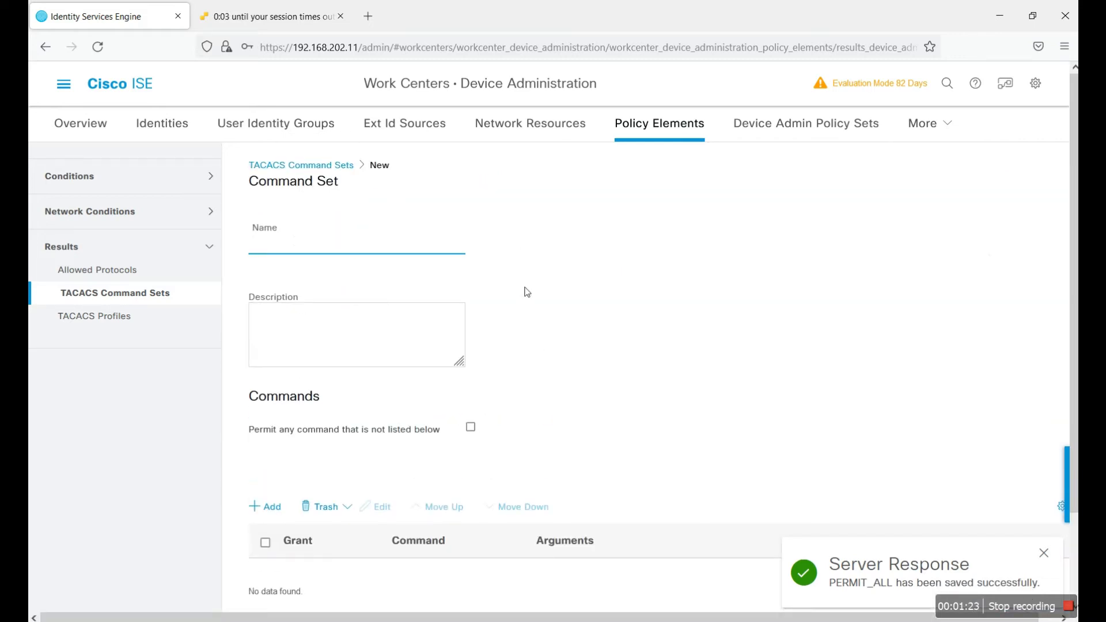
Step: Name the new command set HELP_DESK and add a Permit row for show version
{"action": "type", "text": "HELP-"}
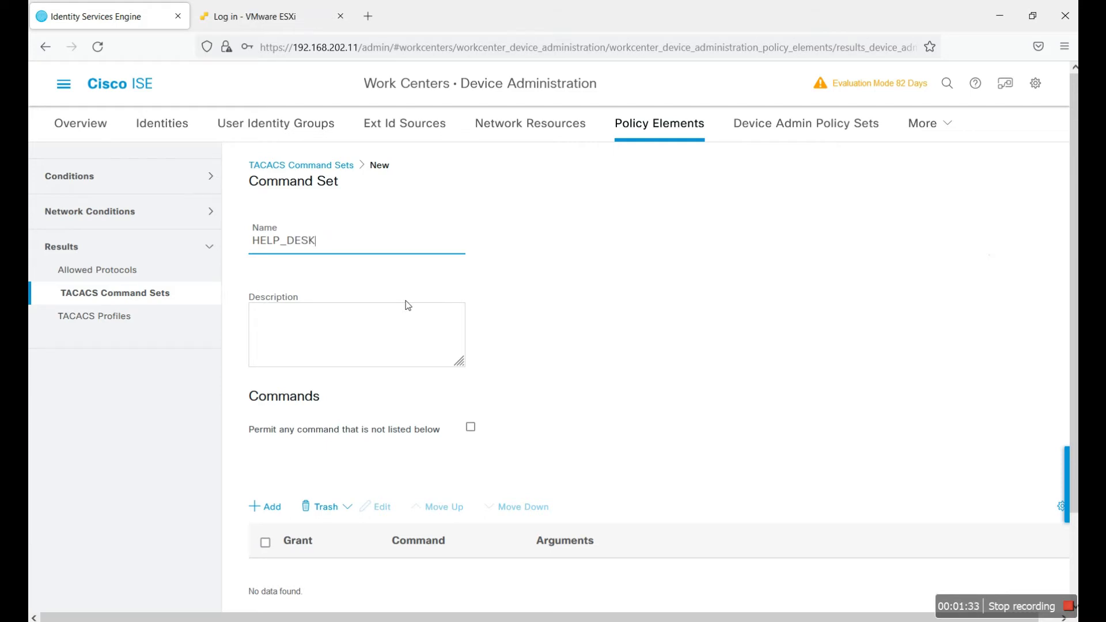
{"action": "scroll", "coordinate": [509, 402], "scroll_direction": "down", "scroll_amount": 2}
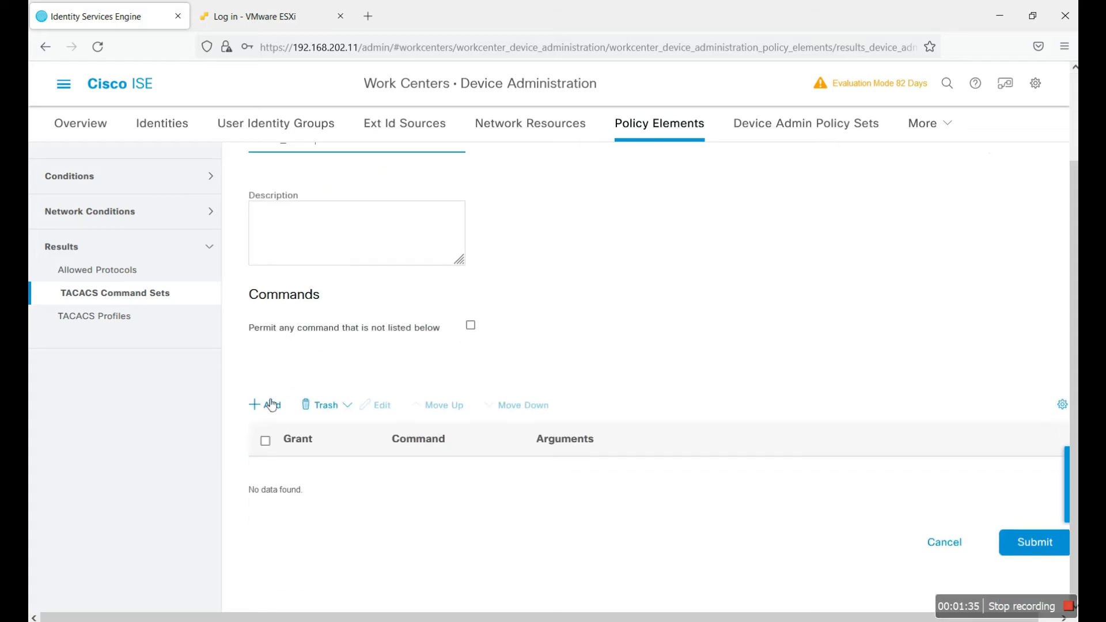
{"action": "left_click", "coordinate": [269, 405]}
{"action": "left_click", "coordinate": [371, 547]}
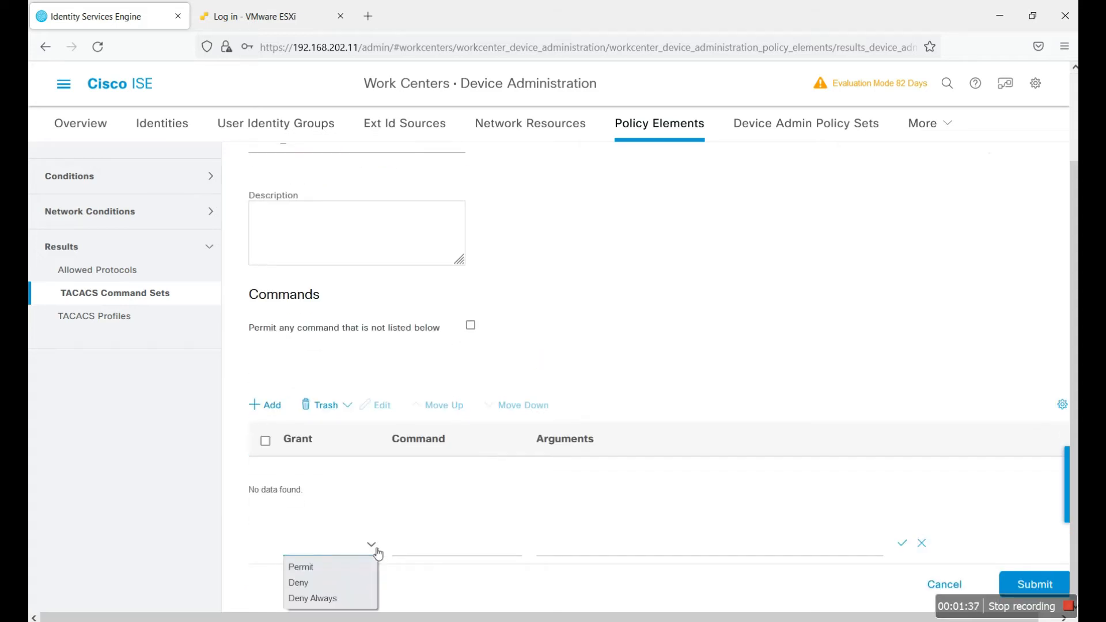
{"action": "left_click", "coordinate": [345, 569]}
{"action": "left_click", "coordinate": [477, 547]}
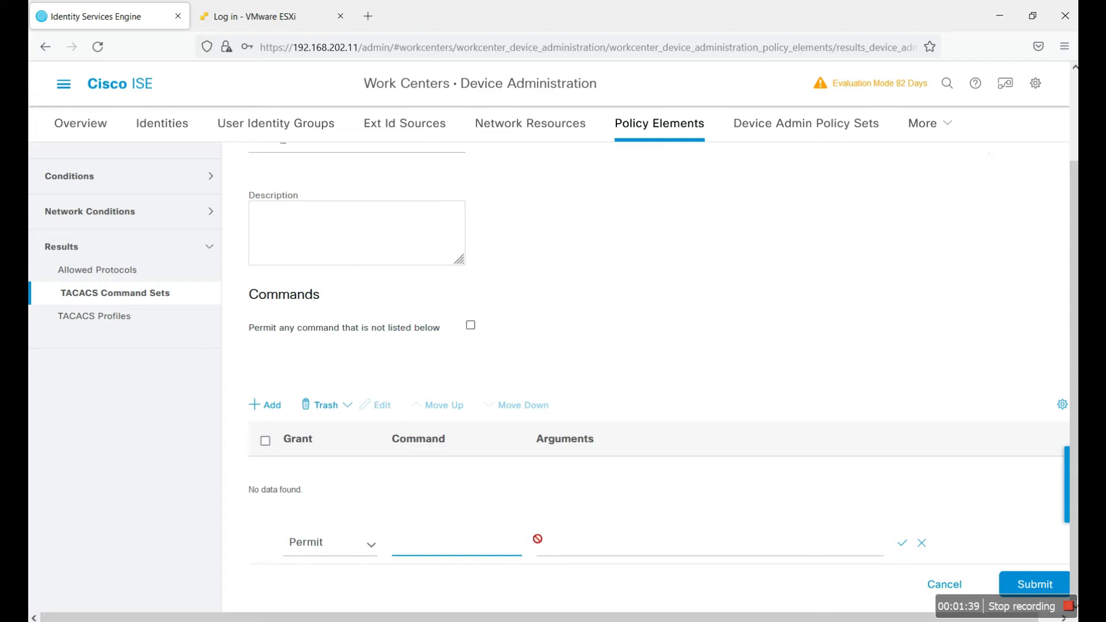
{"action": "left_click", "coordinate": [713, 558]}
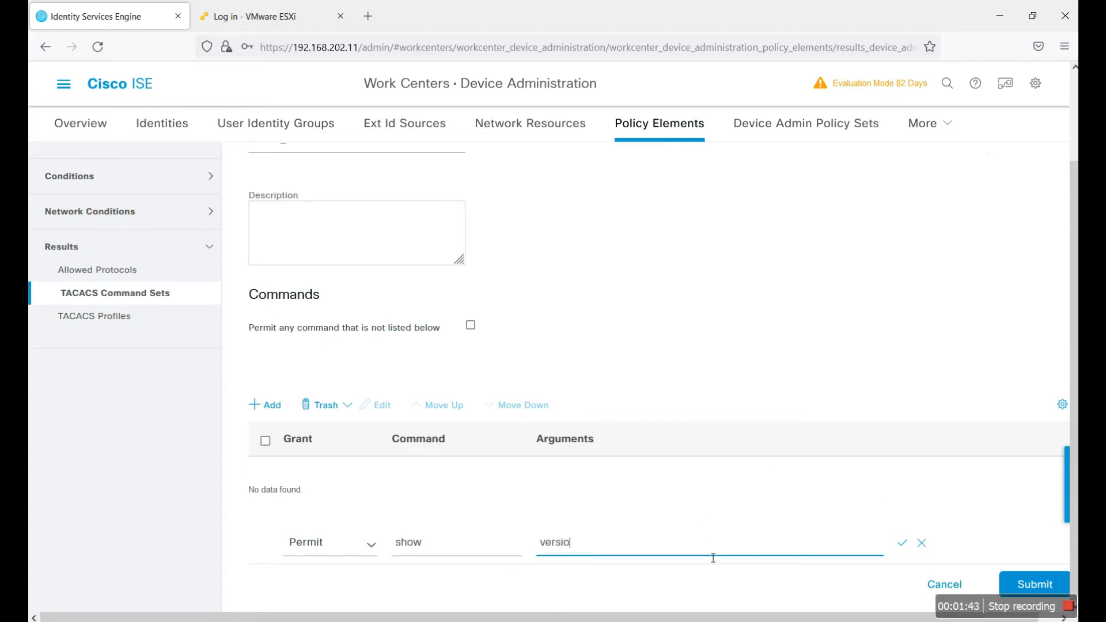
{"action": "left_click", "coordinate": [902, 543]}
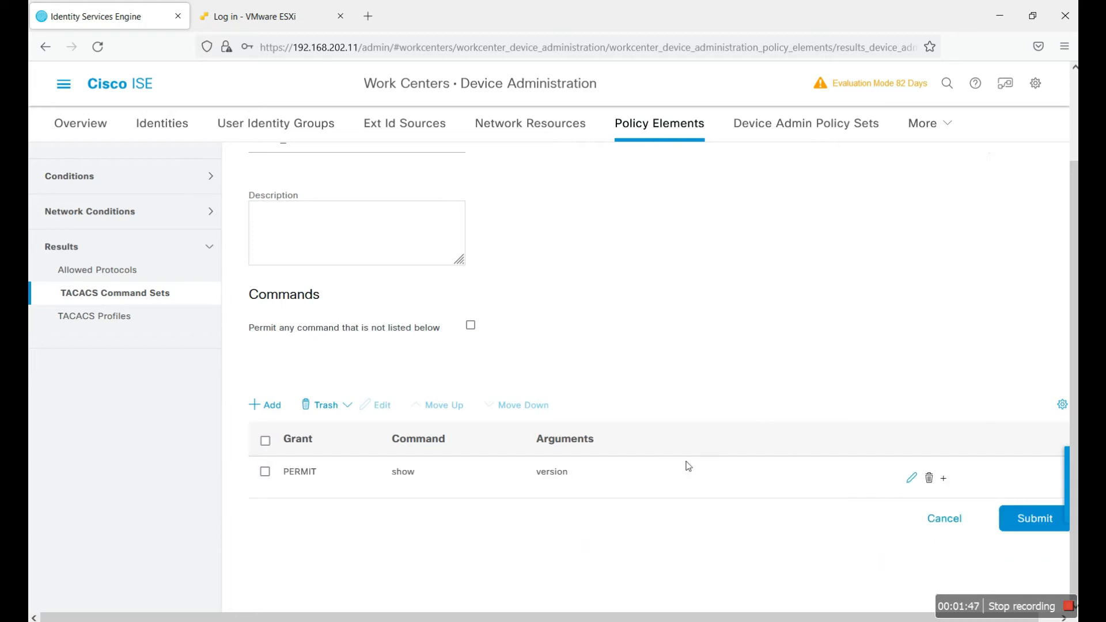
Step: Add Permit rows for show running-config and enable to HELP_DESK
{"action": "left_click", "coordinate": [272, 404]}
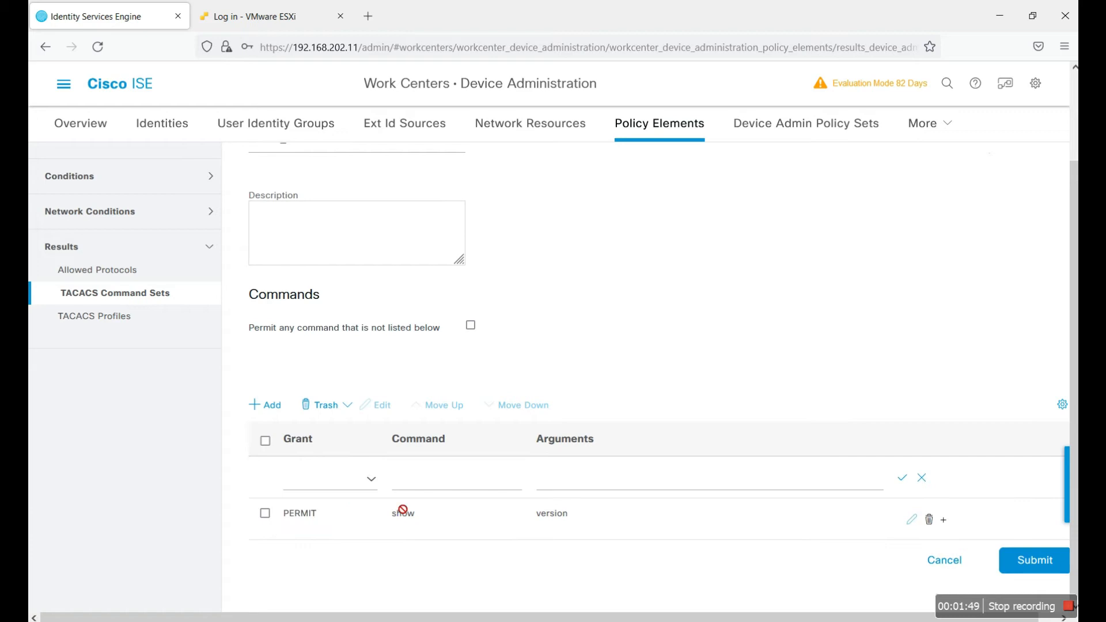
{"action": "left_click", "coordinate": [372, 483]}
{"action": "left_click", "coordinate": [350, 502]}
{"action": "left_click", "coordinate": [414, 491]}
{"action": "type", "text": "show"}
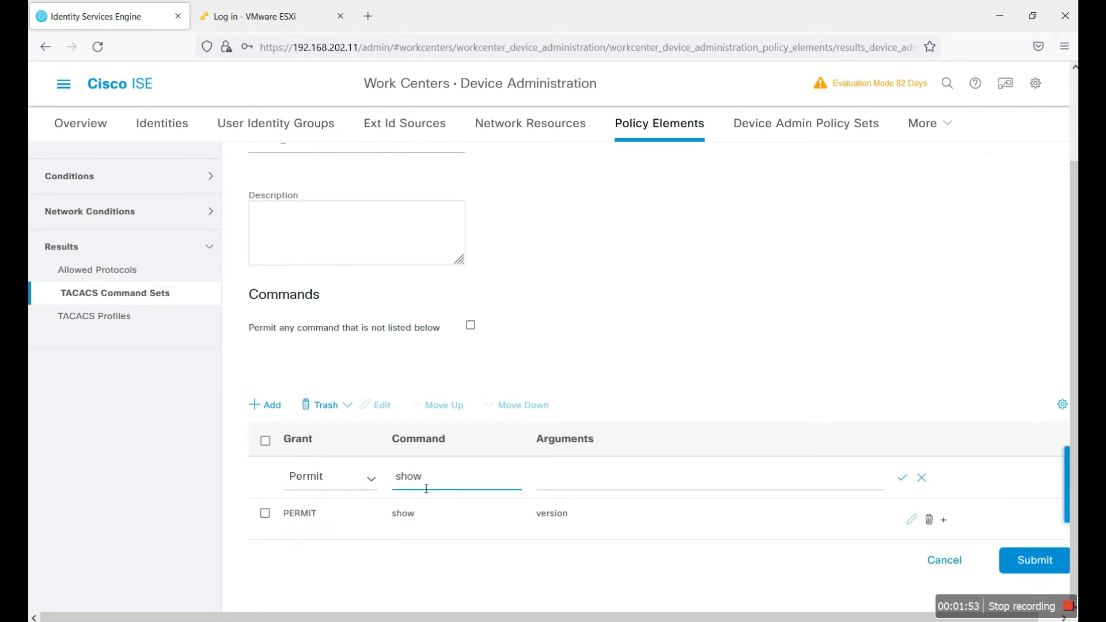
{"action": "left_click", "coordinate": [571, 489]}
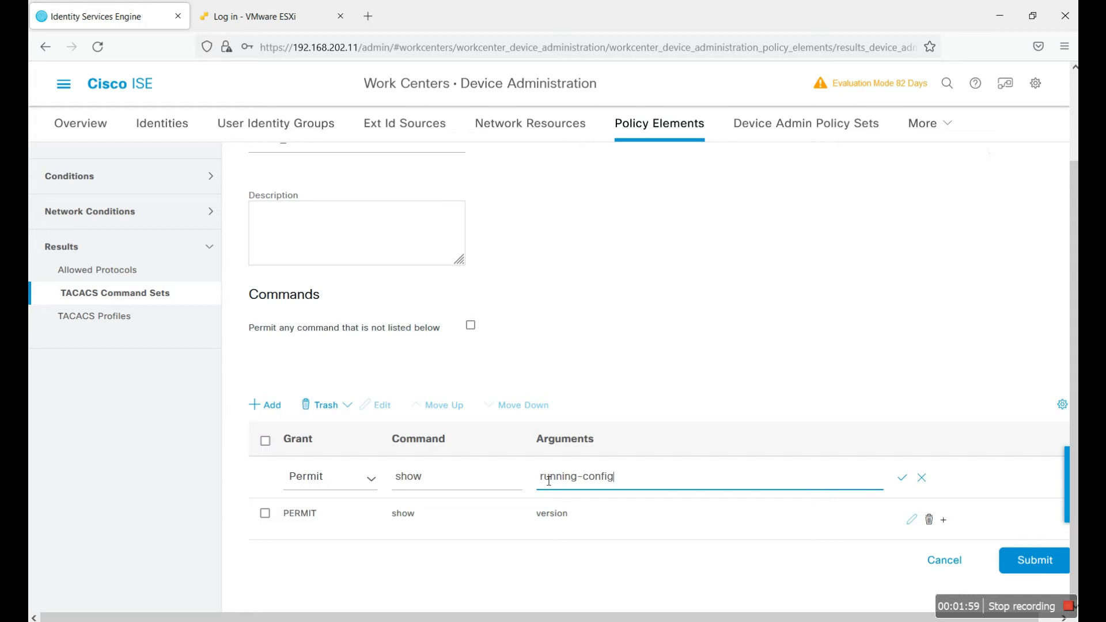
{"action": "left_click", "coordinate": [903, 479]}
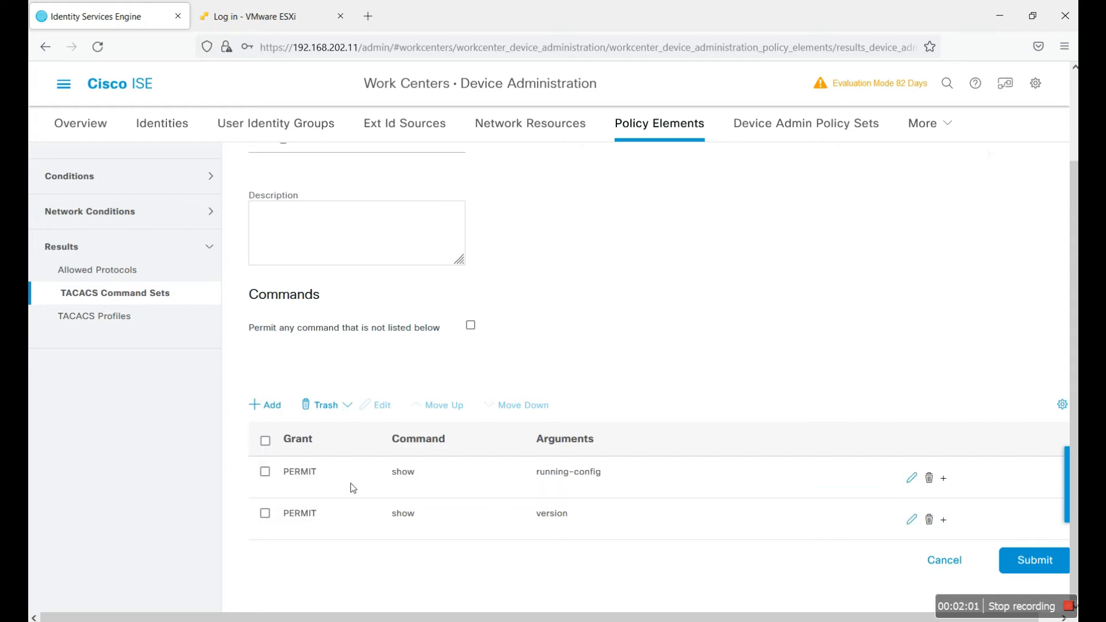
{"action": "left_click", "coordinate": [282, 407]}
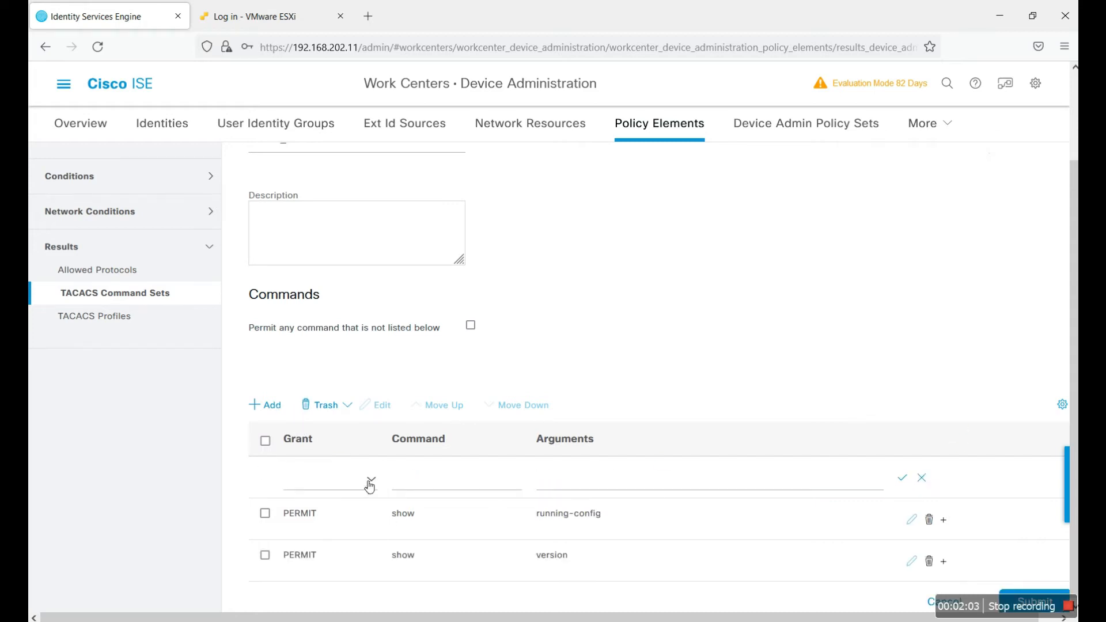
{"action": "left_click", "coordinate": [369, 486]}
{"action": "left_click", "coordinate": [324, 506]}
{"action": "left_click", "coordinate": [430, 487]}
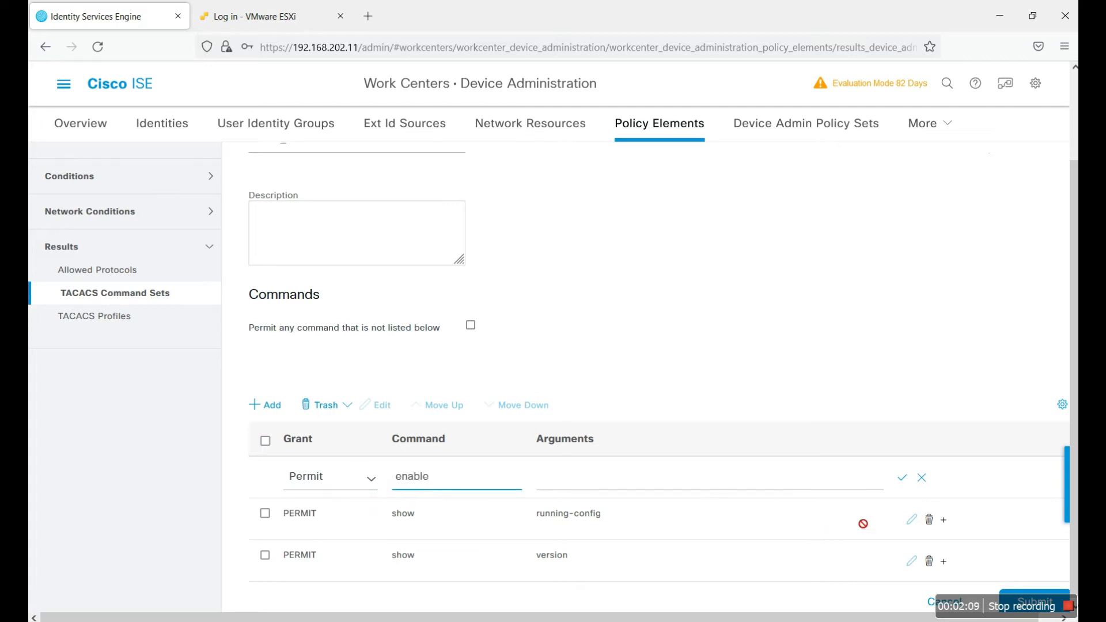
{"action": "left_click", "coordinate": [901, 478]}
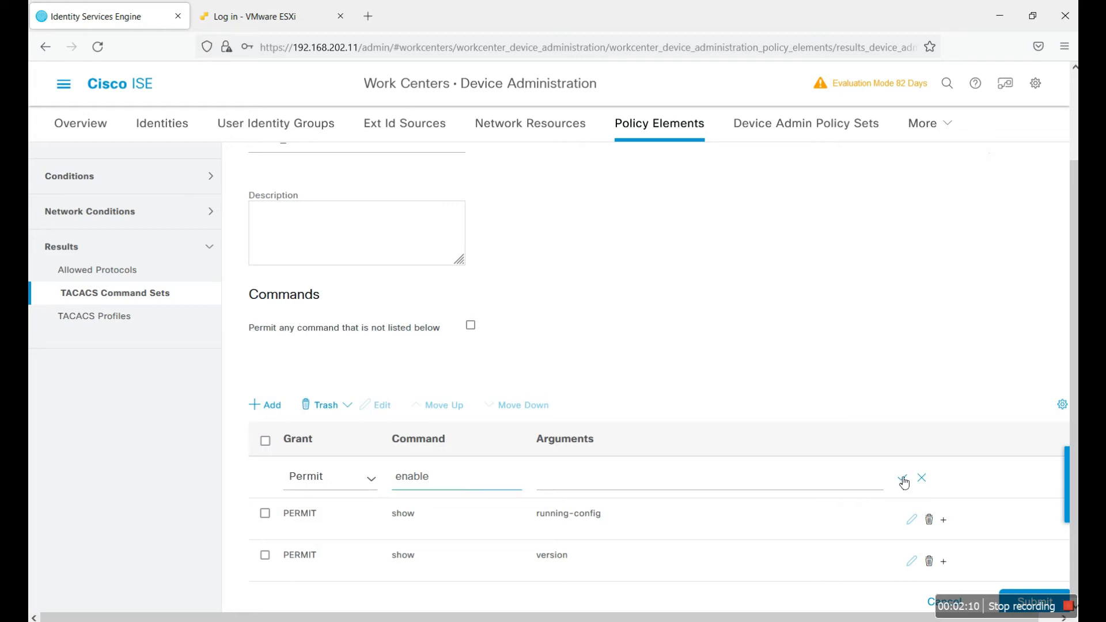
Step: Add a Permit row for config terminal and save the HELP_DESK command set
{"action": "left_click", "coordinate": [283, 406]}
{"action": "left_click", "coordinate": [372, 483]}
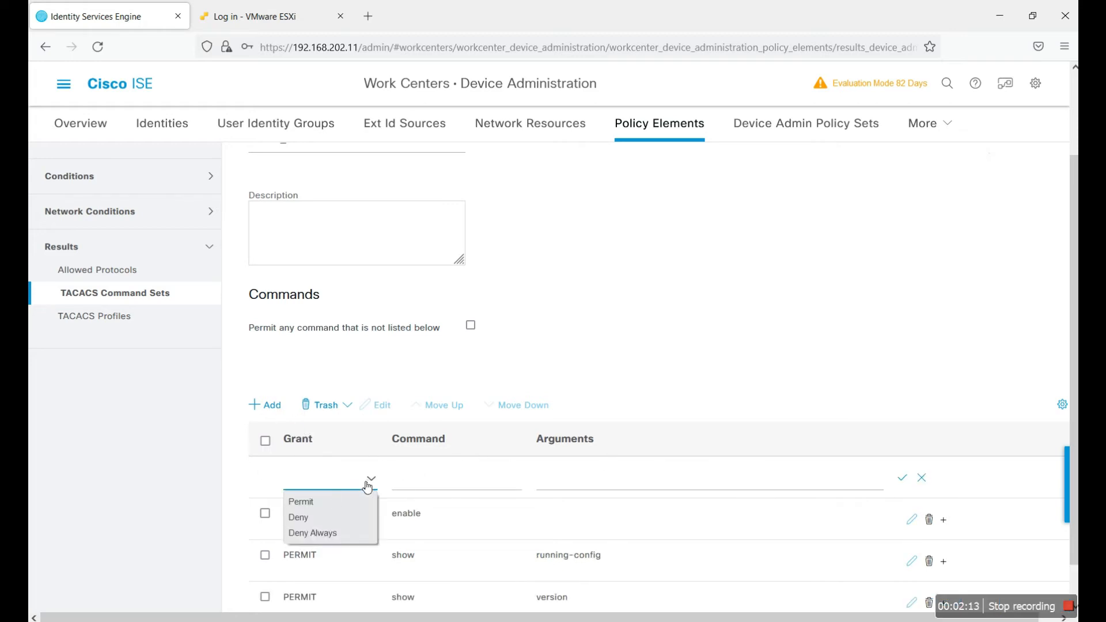
{"action": "left_click", "coordinate": [330, 506]}
{"action": "left_click", "coordinate": [437, 487]}
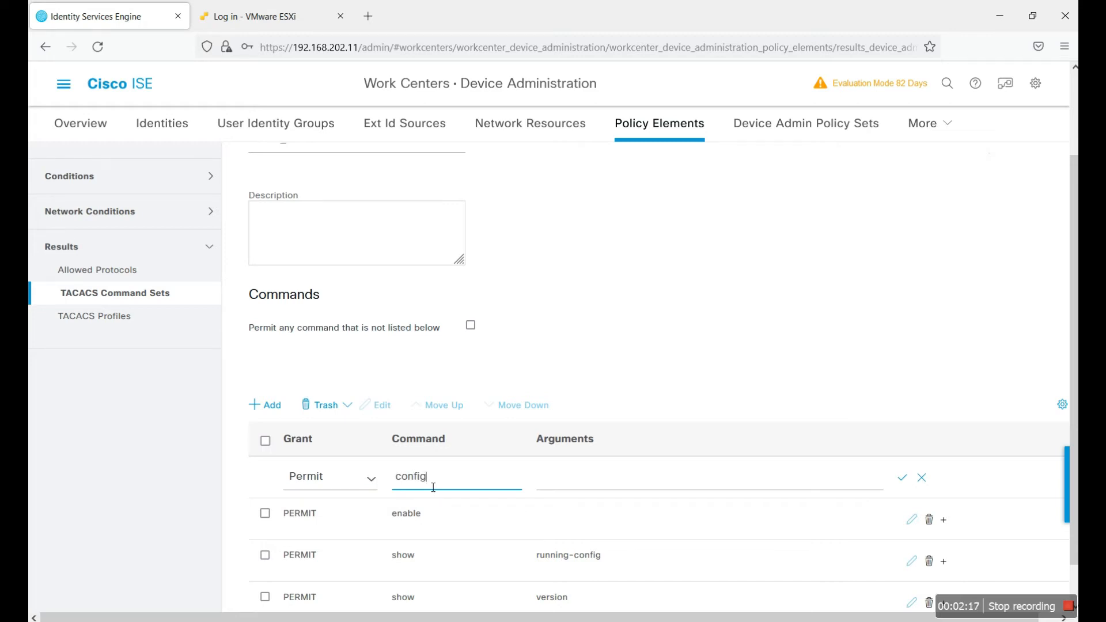
{"action": "key", "text": "Tab"}
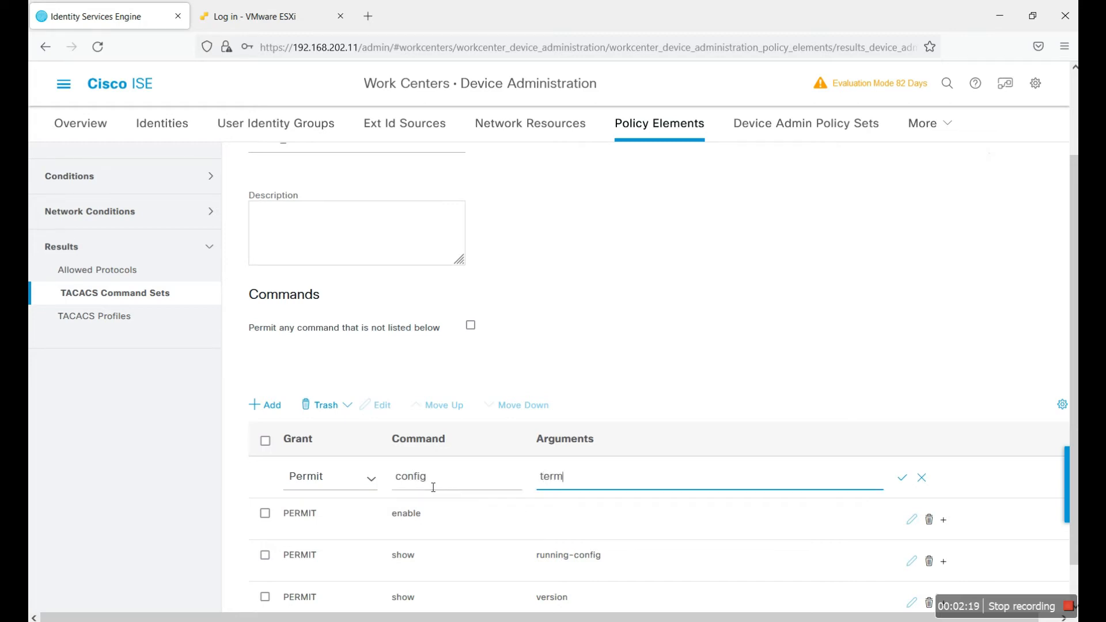
{"action": "left_click", "coordinate": [901, 477]}
{"action": "scroll", "coordinate": [657, 466], "scroll_direction": "down", "scroll_amount": 1}
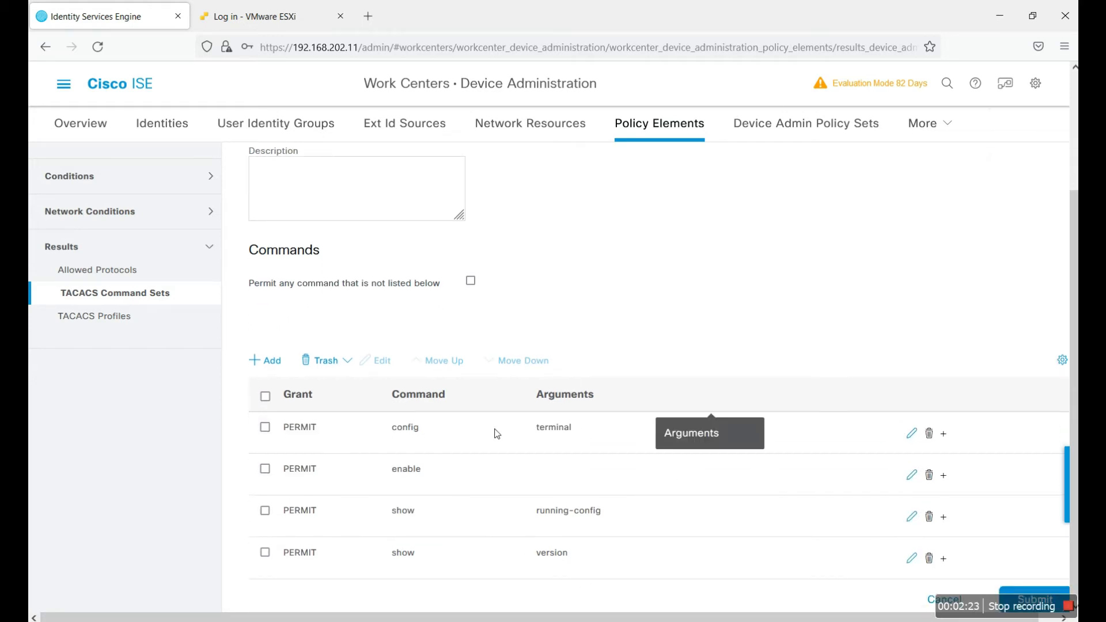
{"action": "left_click", "coordinate": [1009, 593]}
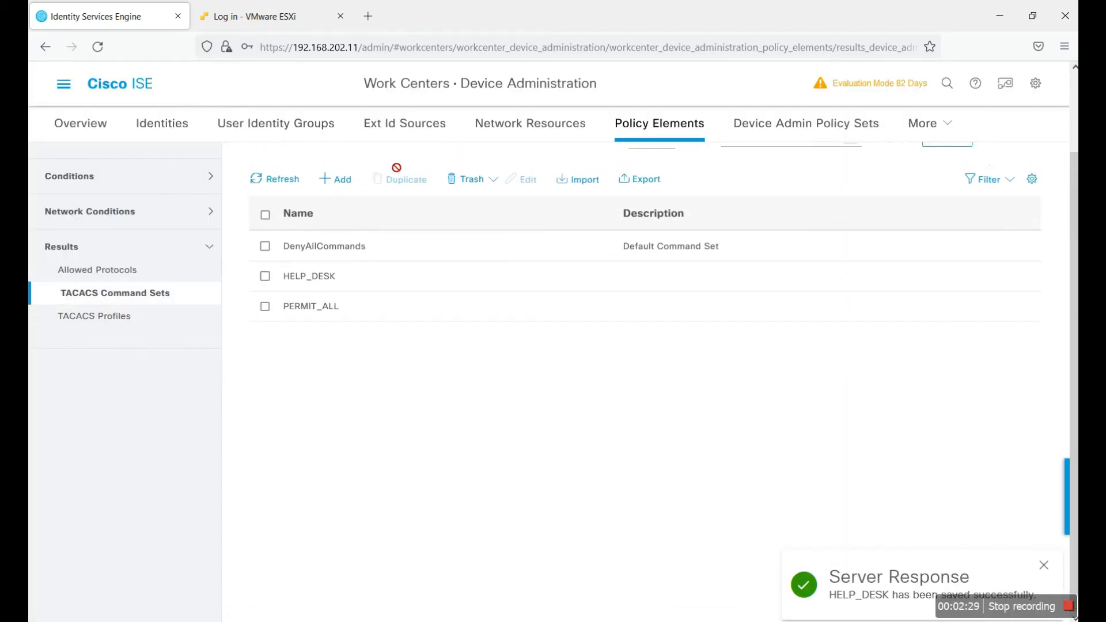
{"action": "left_click", "coordinate": [807, 123]}
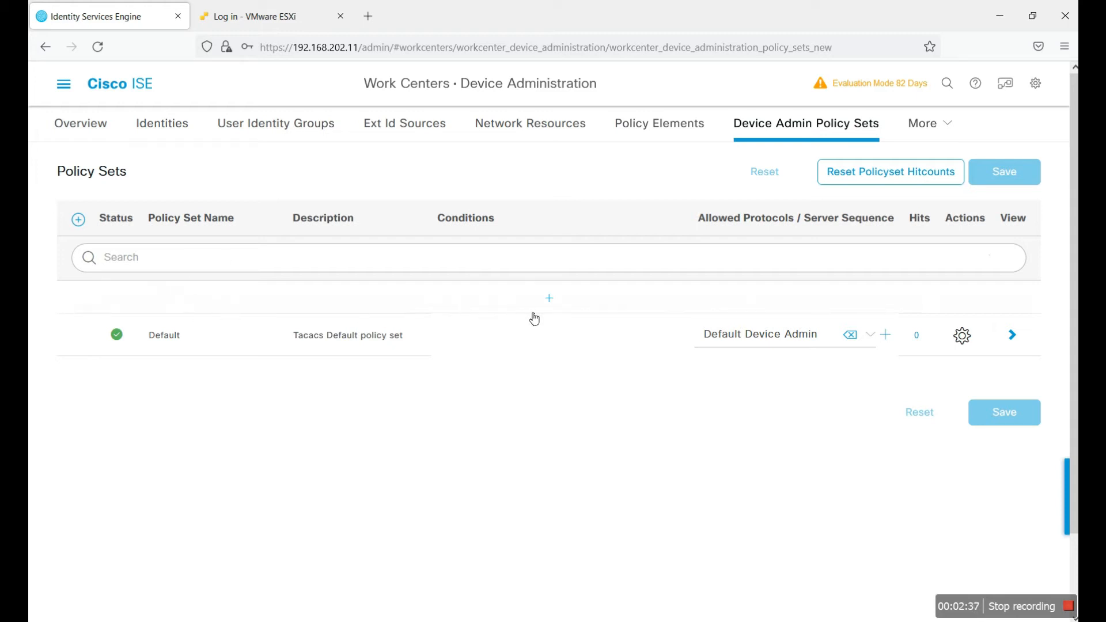
Step: Insert a new device admin policy set above Default and rename it For Karachi Switches
{"action": "left_click", "coordinate": [552, 300]}
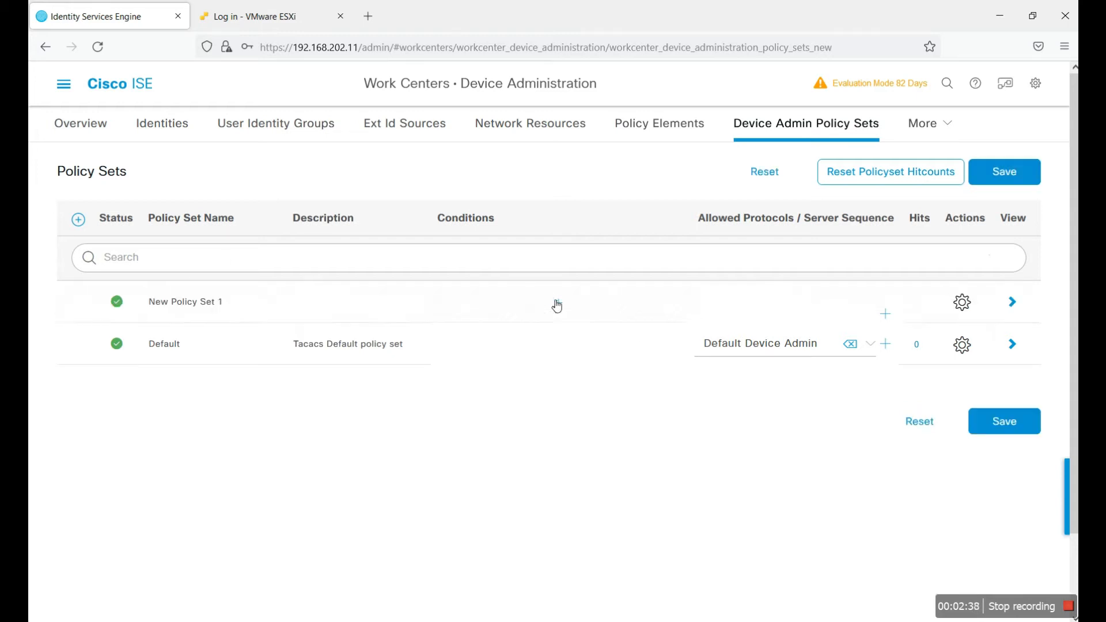
{"action": "double_click", "coordinate": [210, 304]}
{"action": "left_click", "coordinate": [224, 305]}
{"action": "triple_click", "coordinate": [190, 304]}
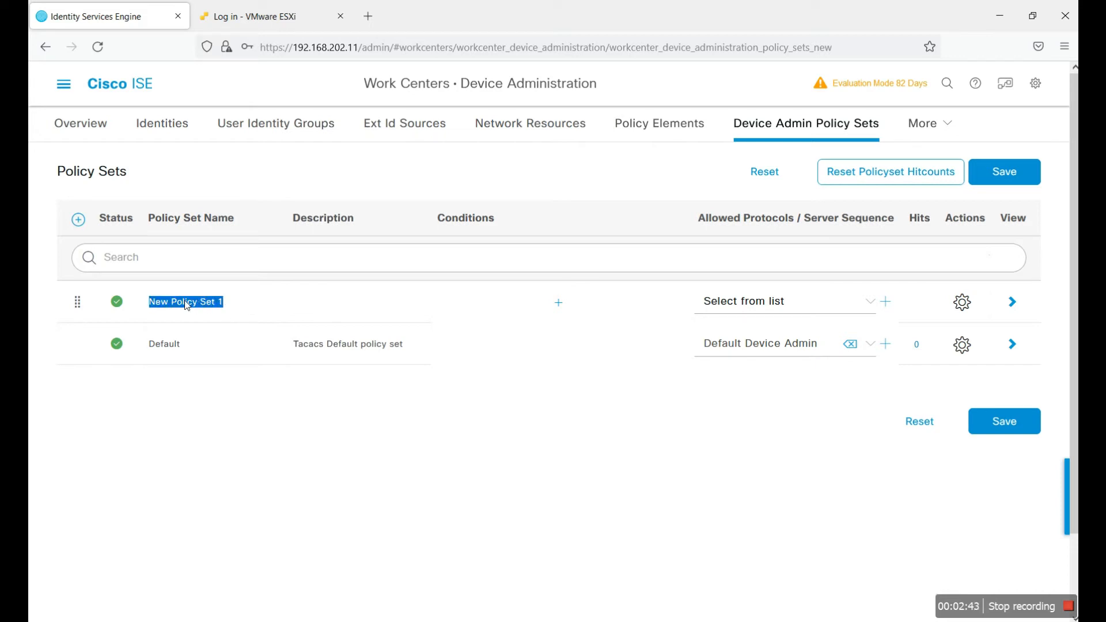
{"action": "type", "text": "KA"}
Step: Give For Karachi Switches the condition DEVICE Vendor-Group EQUALS Vendor-Group#Cisco
{"action": "left_click", "coordinate": [558, 303]}
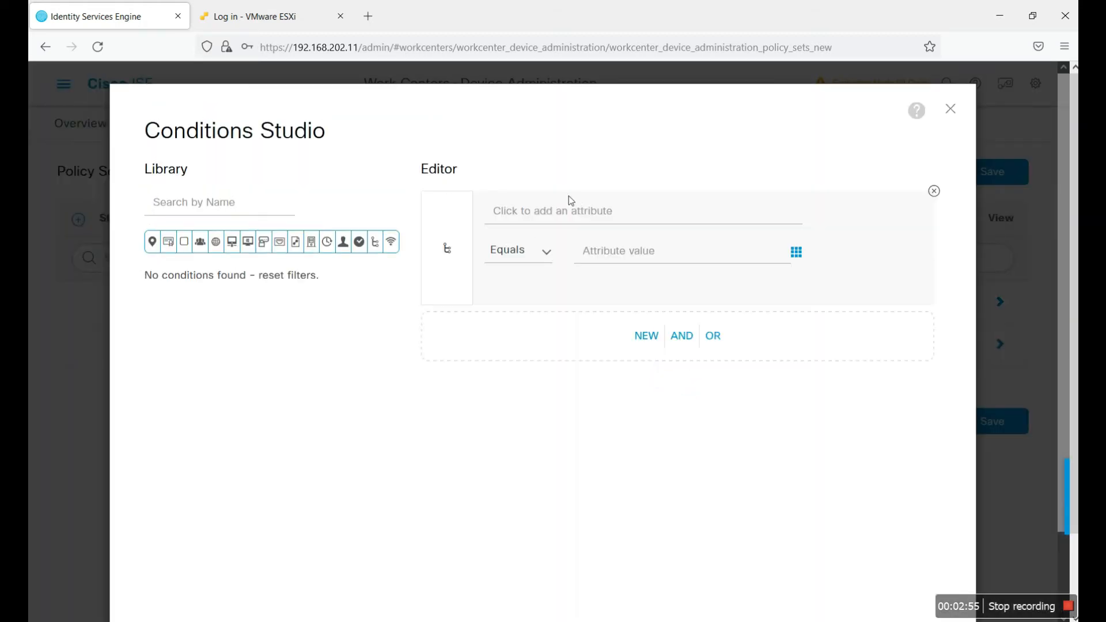
{"action": "left_click", "coordinate": [575, 215]}
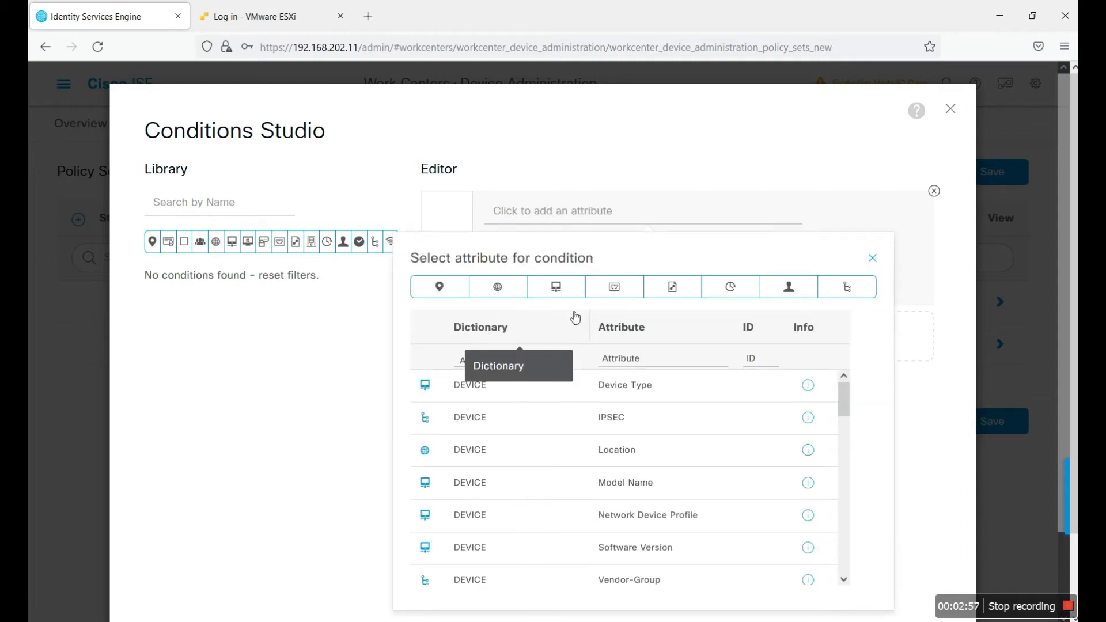
{"action": "left_click", "coordinate": [535, 361]}
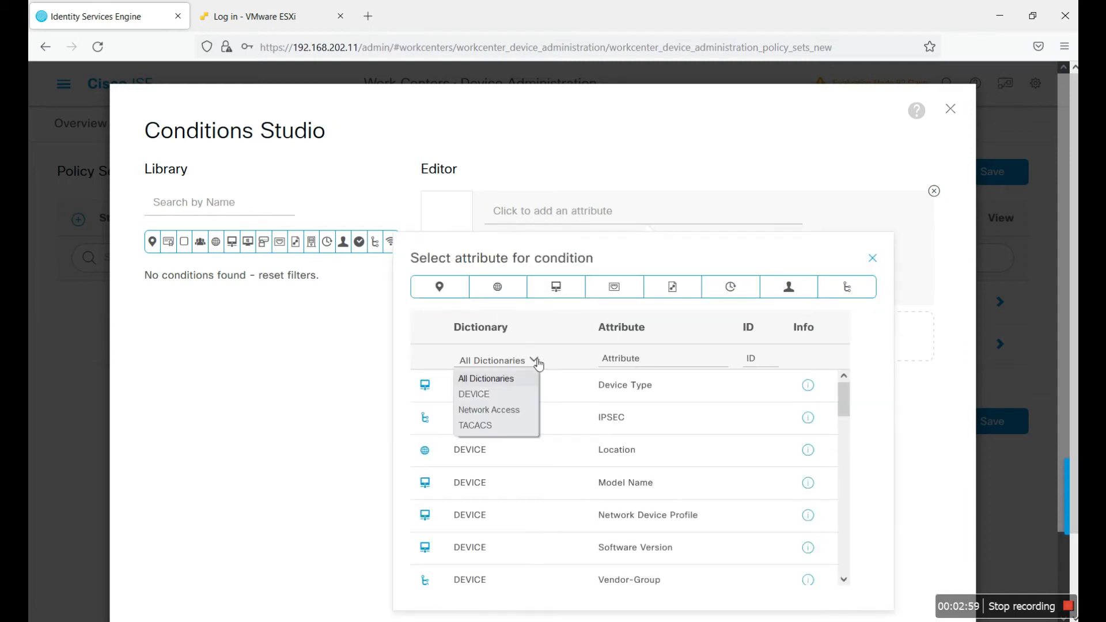
{"action": "left_click", "coordinate": [496, 429]}
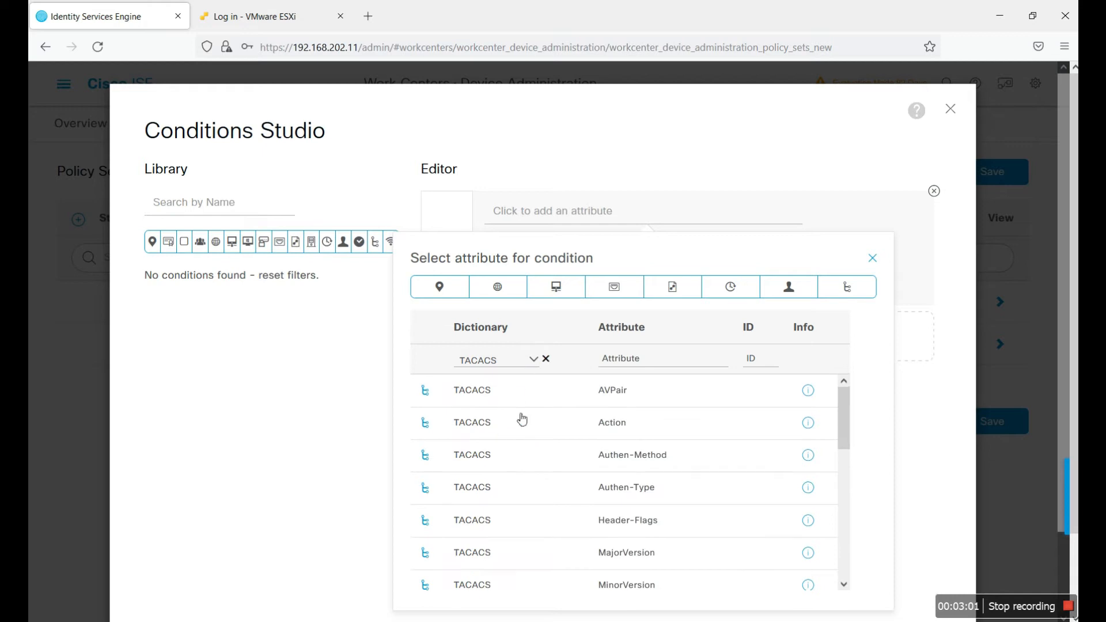
{"action": "scroll", "coordinate": [568, 491], "scroll_direction": "down", "scroll_amount": 5}
{"action": "scroll", "coordinate": [551, 415], "scroll_direction": "down", "scroll_amount": 1}
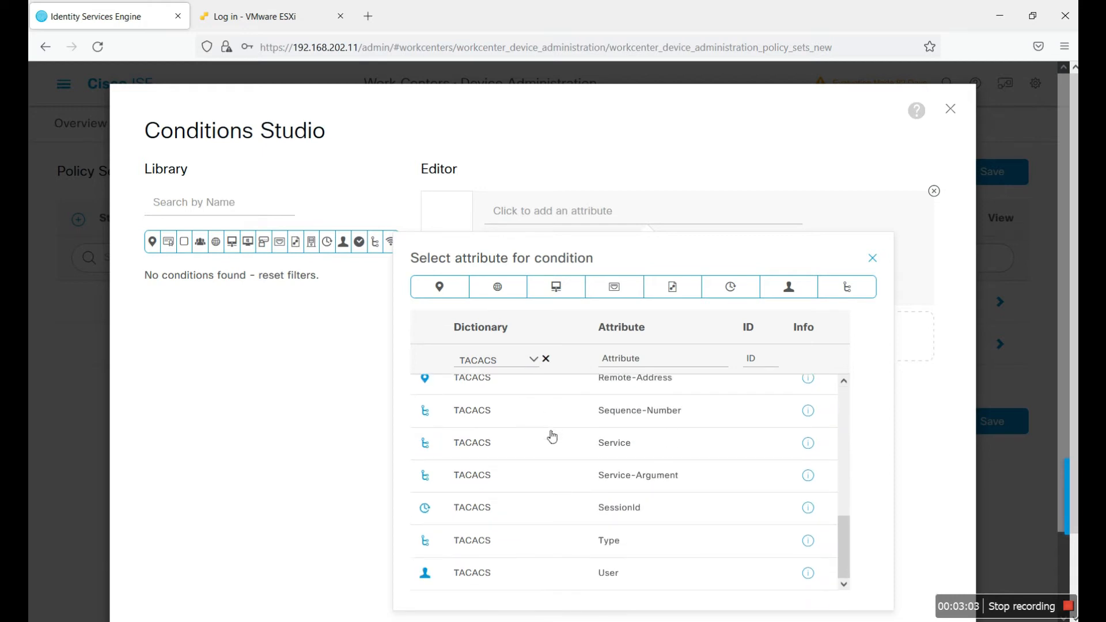
{"action": "scroll", "coordinate": [544, 403], "scroll_direction": "up", "scroll_amount": 10}
{"action": "left_click", "coordinate": [535, 360]}
{"action": "left_click", "coordinate": [512, 394]}
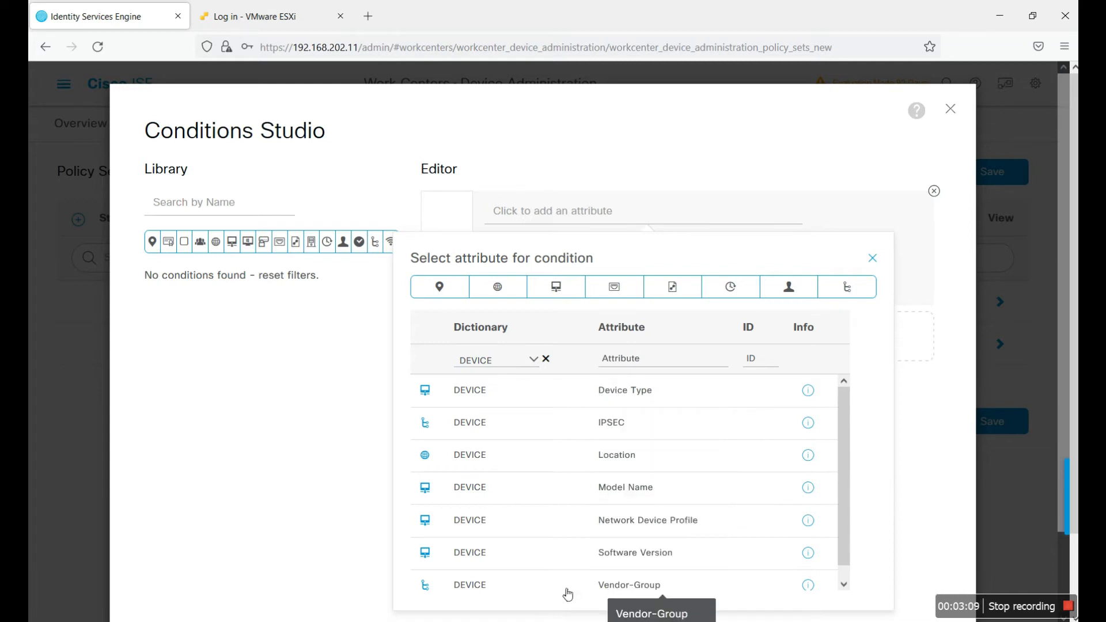
{"action": "left_click", "coordinate": [643, 587]}
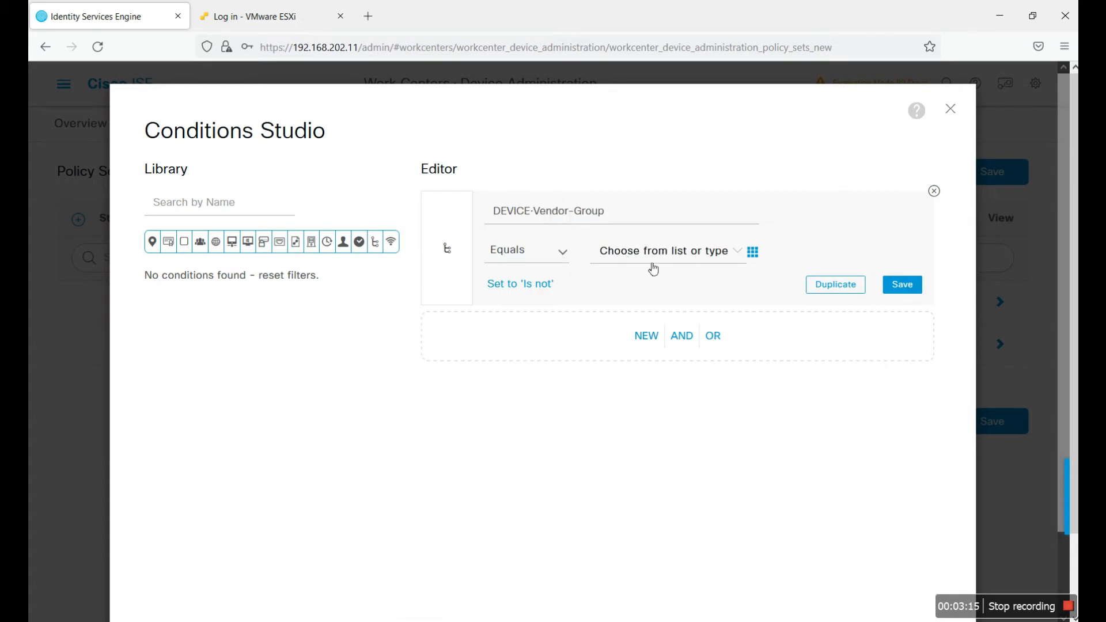
{"action": "left_click", "coordinate": [739, 252]}
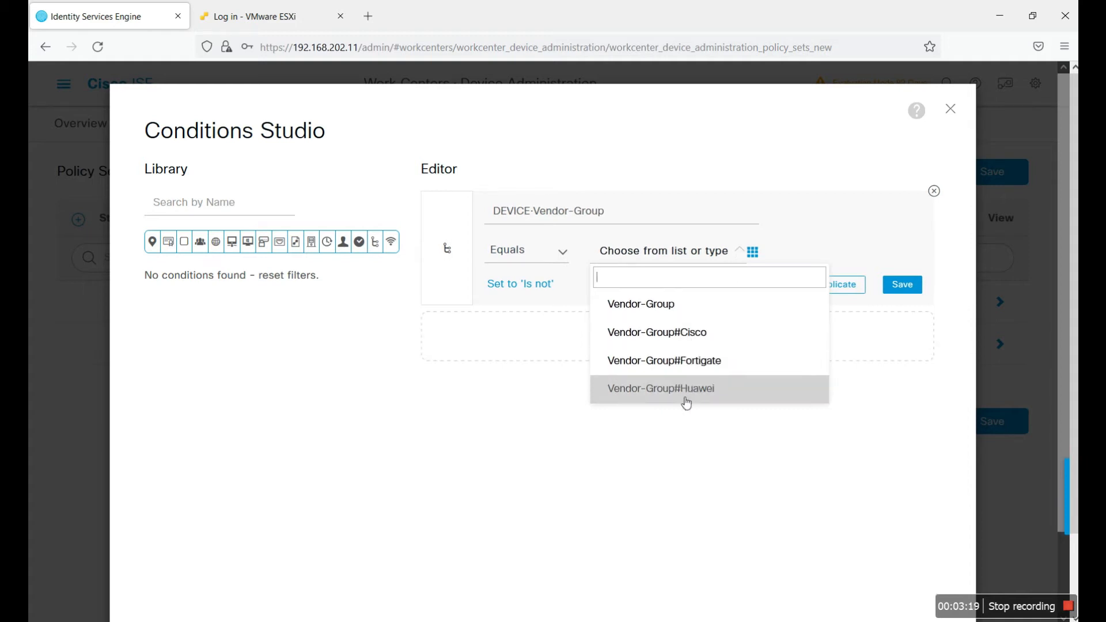
{"action": "left_click", "coordinate": [695, 340]}
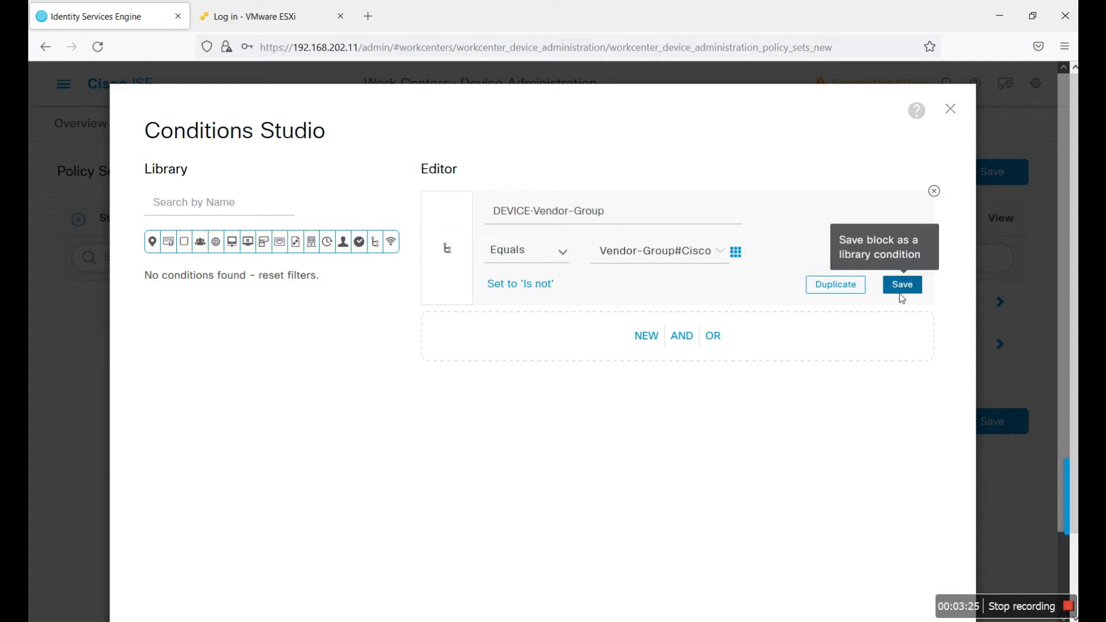
{"action": "scroll", "coordinate": [927, 438], "scroll_direction": "down", "scroll_amount": 2}
{"action": "left_click", "coordinate": [904, 561]}
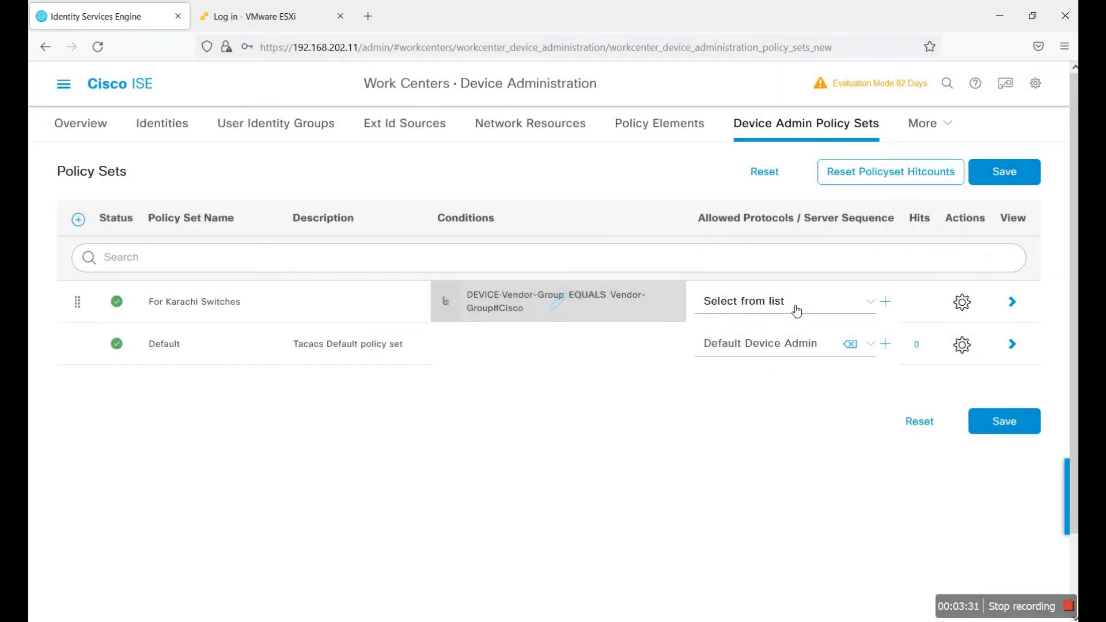
Step: Allow Default Device Admin protocols, save, and open the For Karachi Switches policy set
{"action": "left_click", "coordinate": [869, 306]}
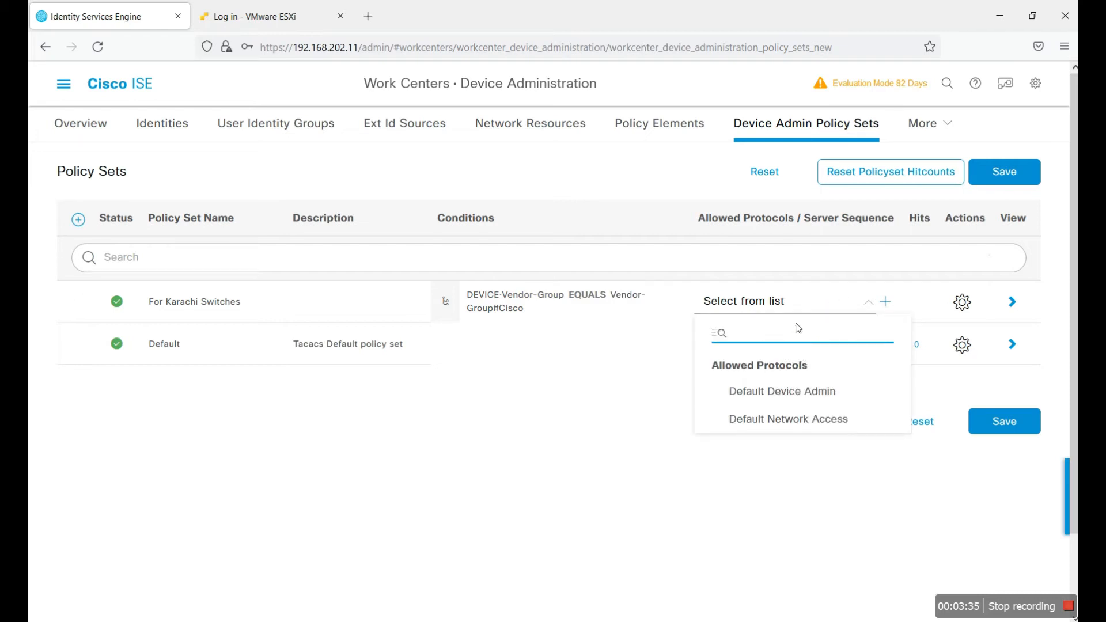
{"action": "left_click", "coordinate": [802, 392]}
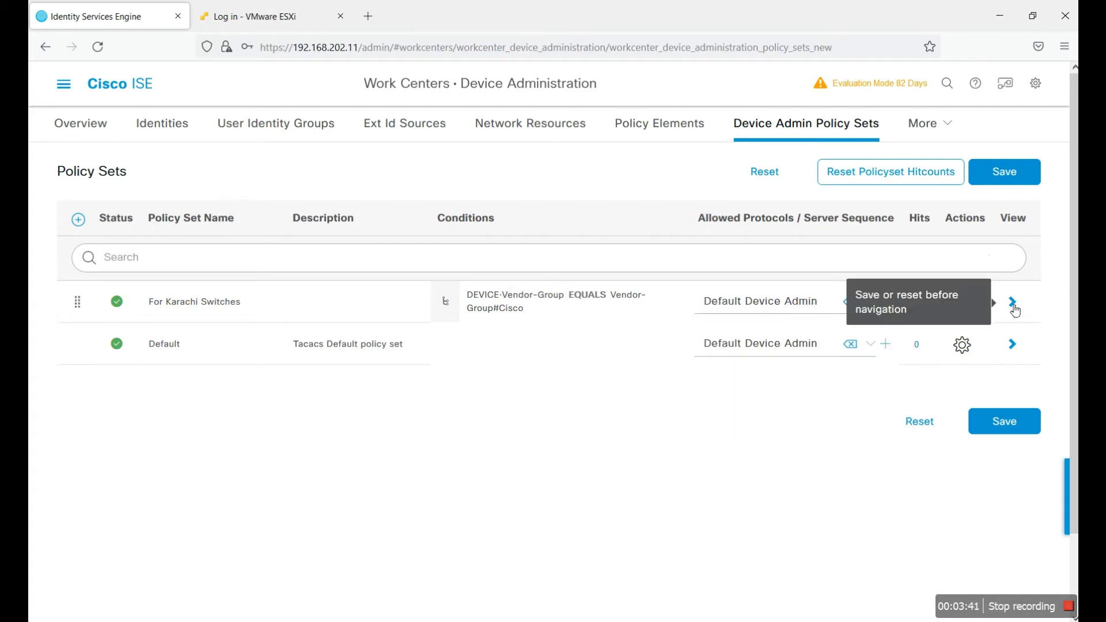
{"action": "left_click", "coordinate": [1002, 421]}
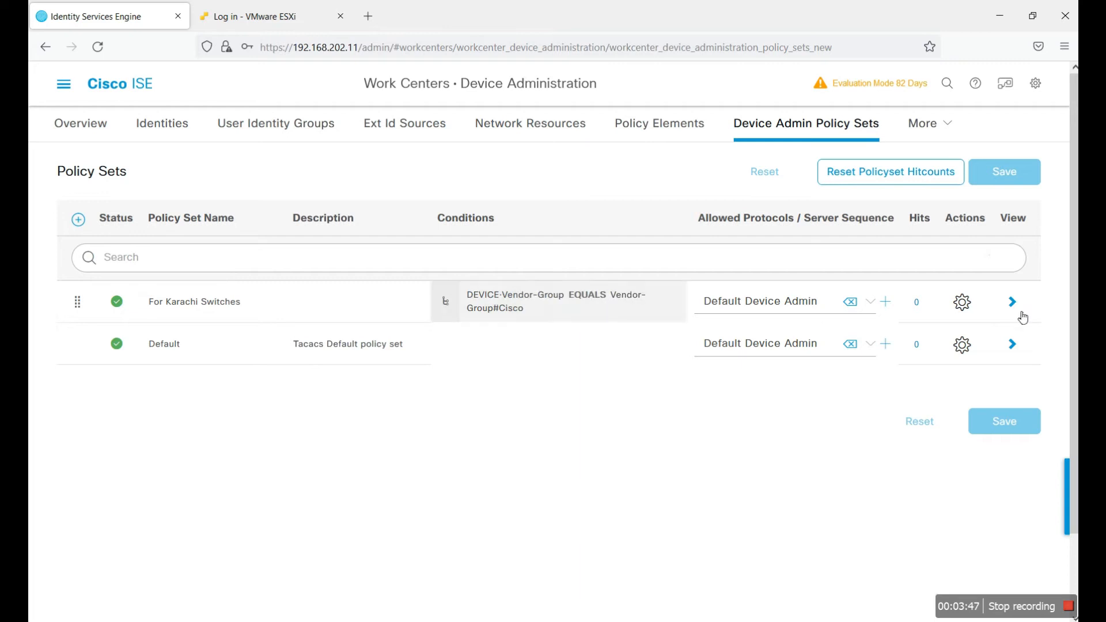
{"action": "left_click", "coordinate": [1013, 303]}
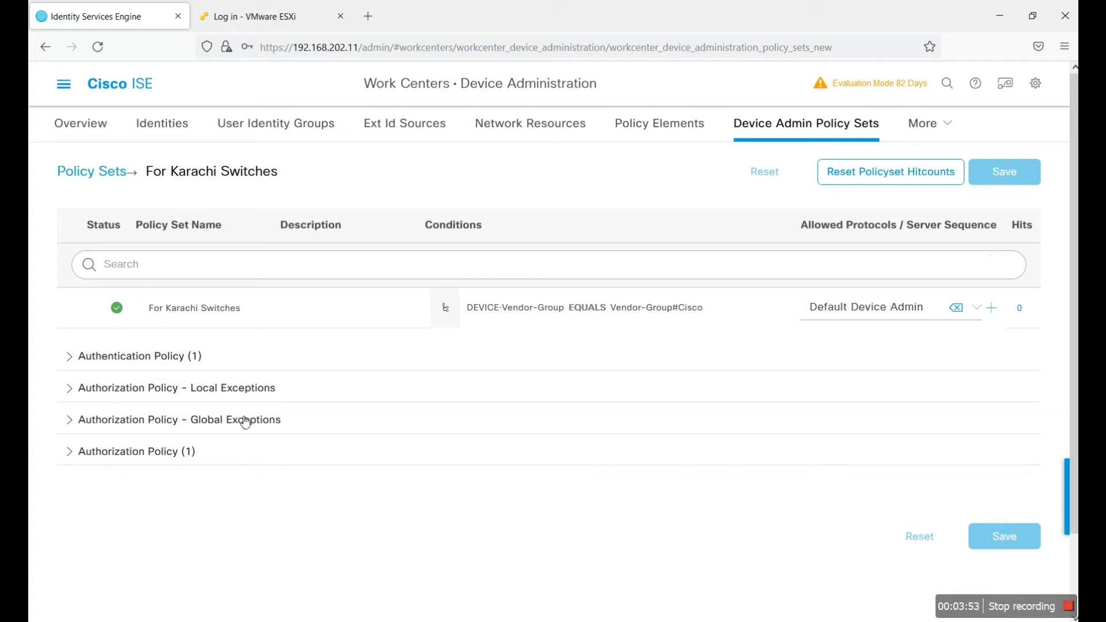
Step: Add a new authentication rule above Default and name it AUTHC-01
{"action": "left_click", "coordinate": [74, 357]}
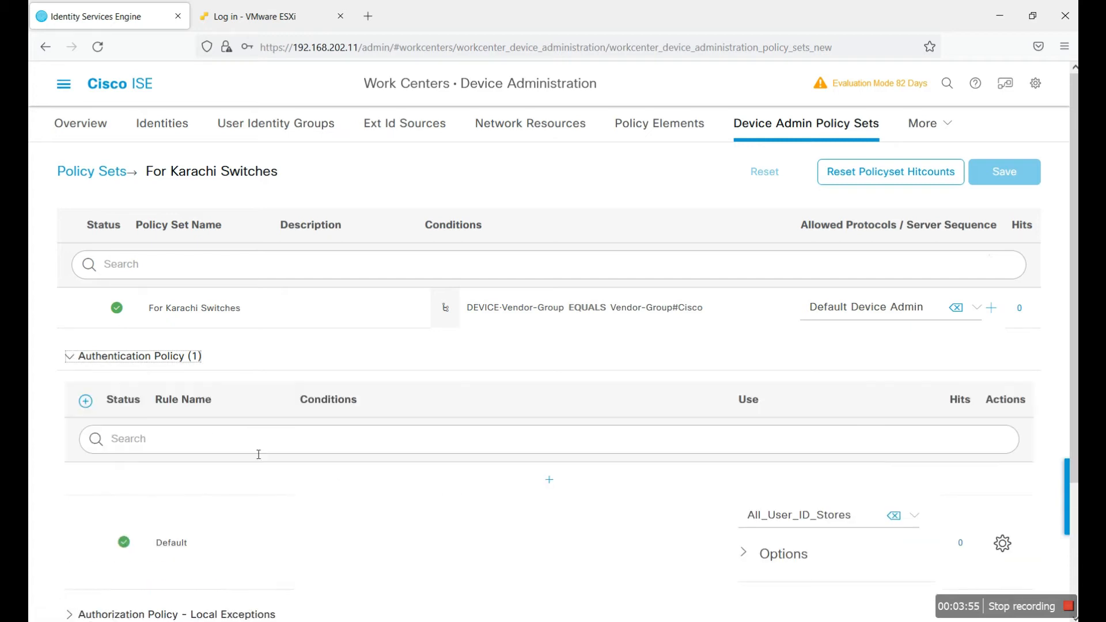
{"action": "scroll", "coordinate": [441, 365], "scroll_direction": "down", "scroll_amount": 3}
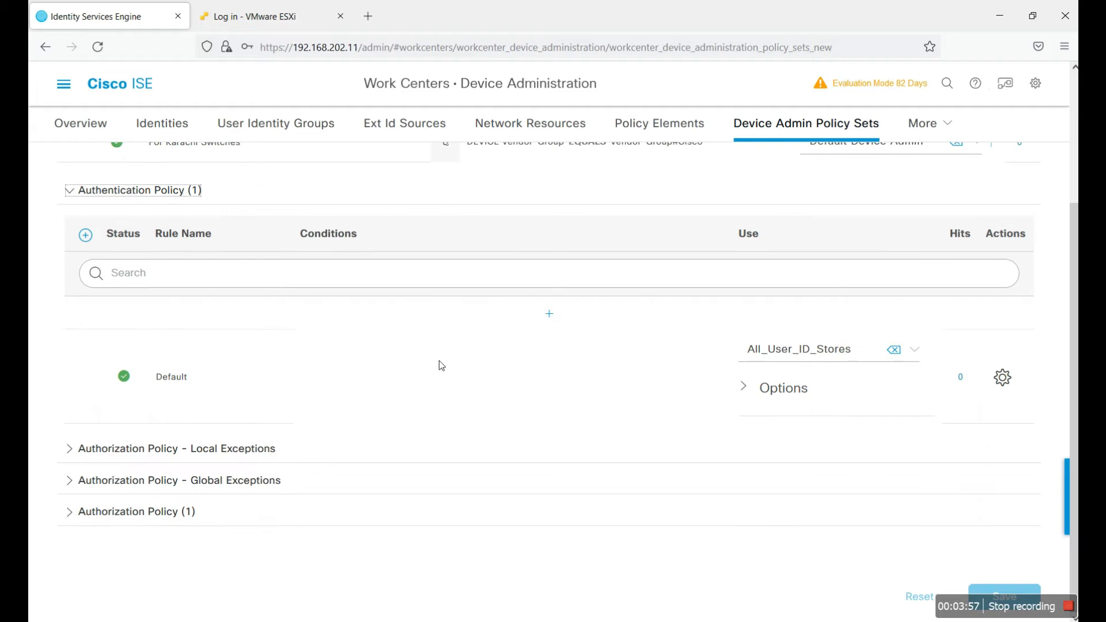
{"action": "left_click", "coordinate": [548, 313]}
{"action": "double_click", "coordinate": [218, 352]}
{"action": "left_click_drag", "start_coordinate": [251, 350], "coordinate": [154, 352]}
{"action": "type", "text": "AUTH"}
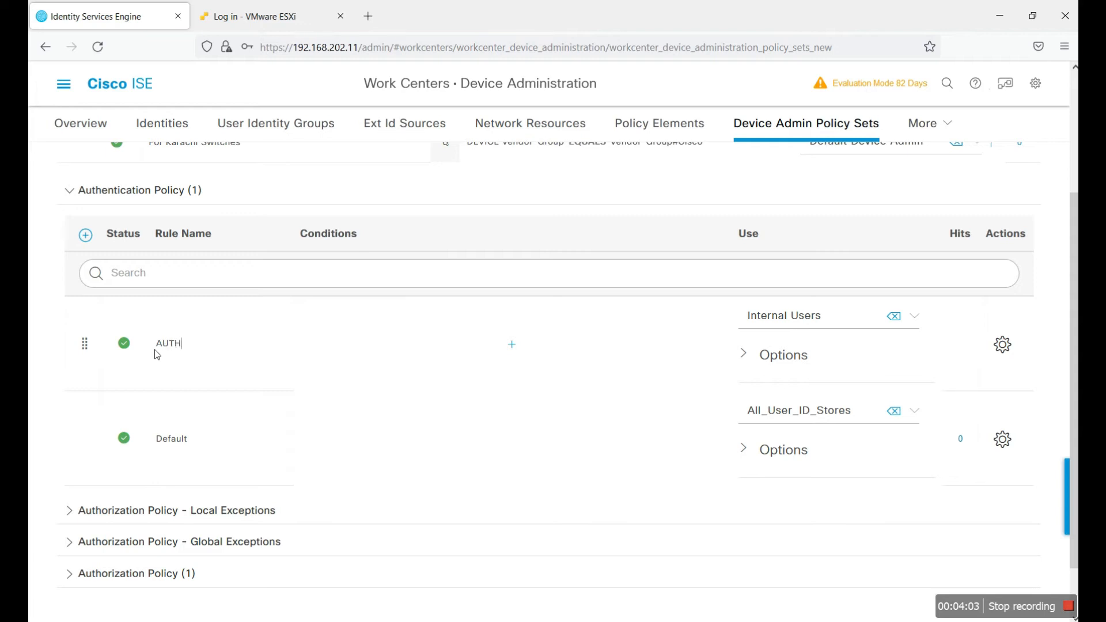
{"action": "type", "text": "C-01"}
Step: Condition AUTHC-01 on DEVICE Location EQUALS All Locations#KARACHI
{"action": "left_click", "coordinate": [526, 346]}
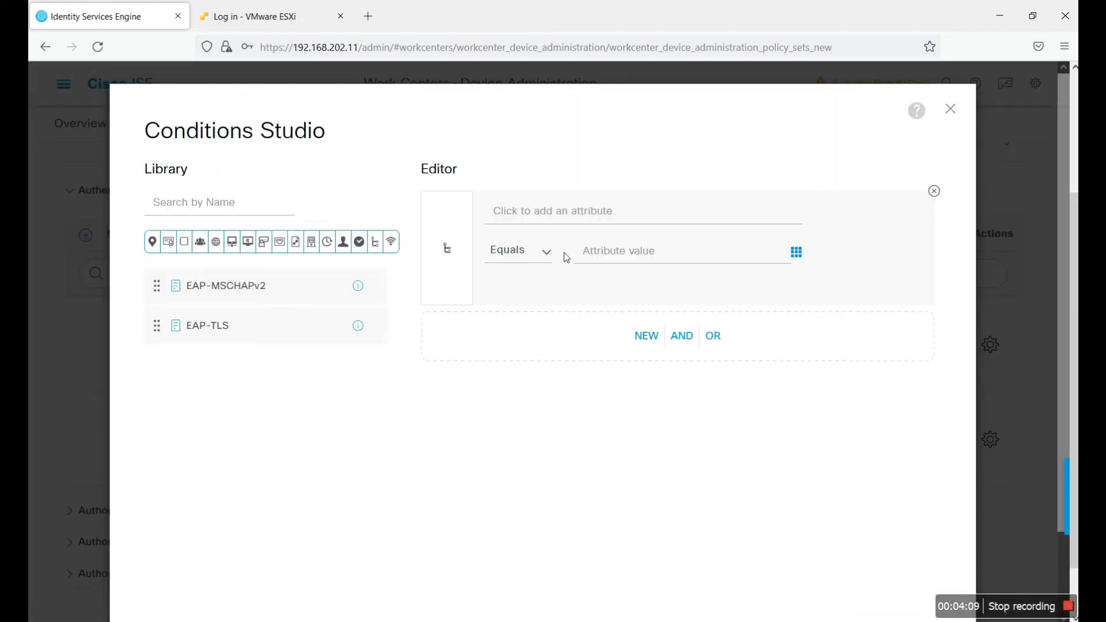
{"action": "left_click", "coordinate": [588, 218]}
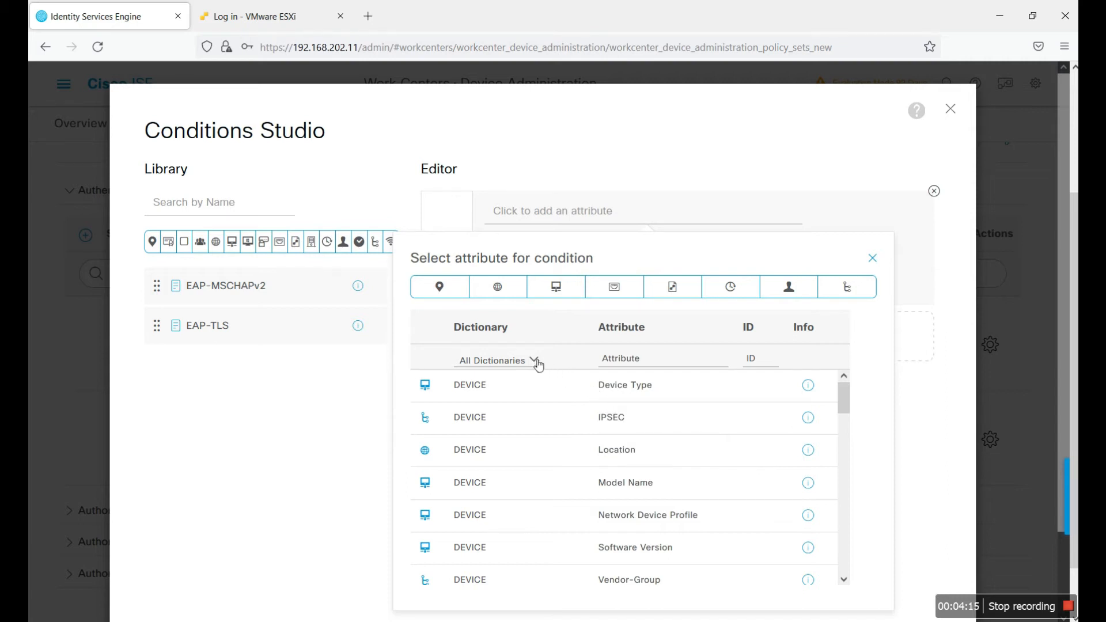
{"action": "left_click", "coordinate": [491, 451]}
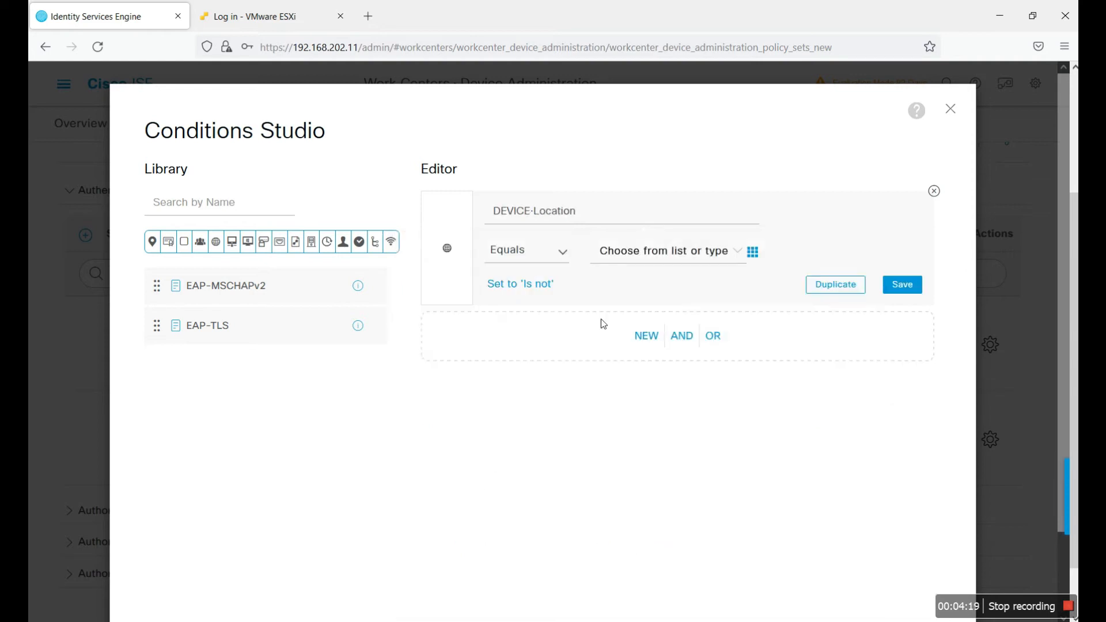
{"action": "left_click", "coordinate": [668, 252]}
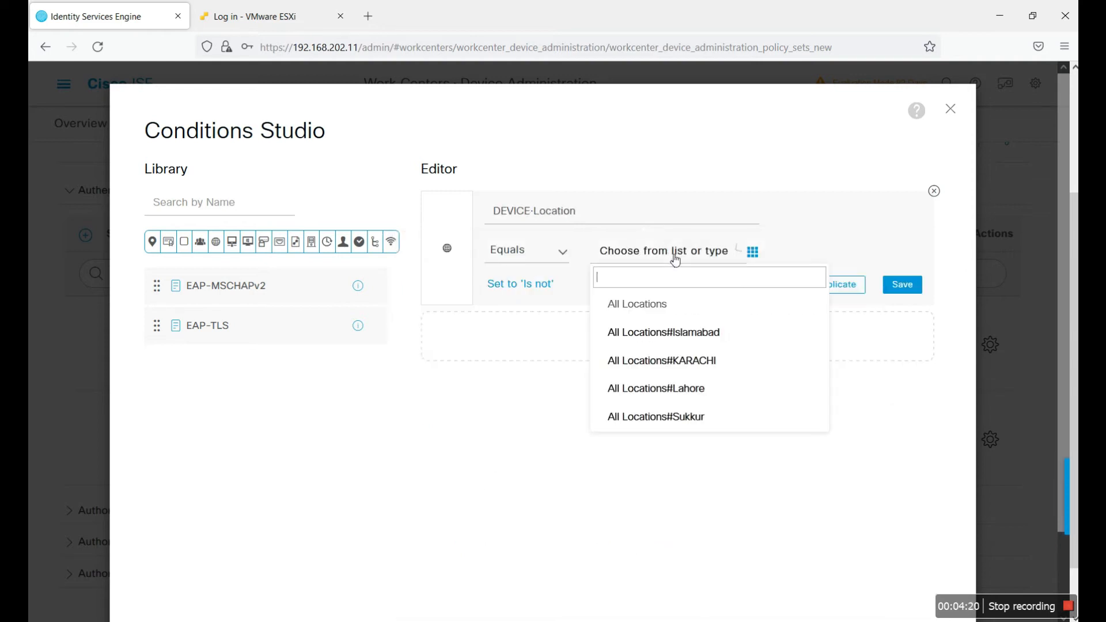
{"action": "left_click", "coordinate": [698, 367]}
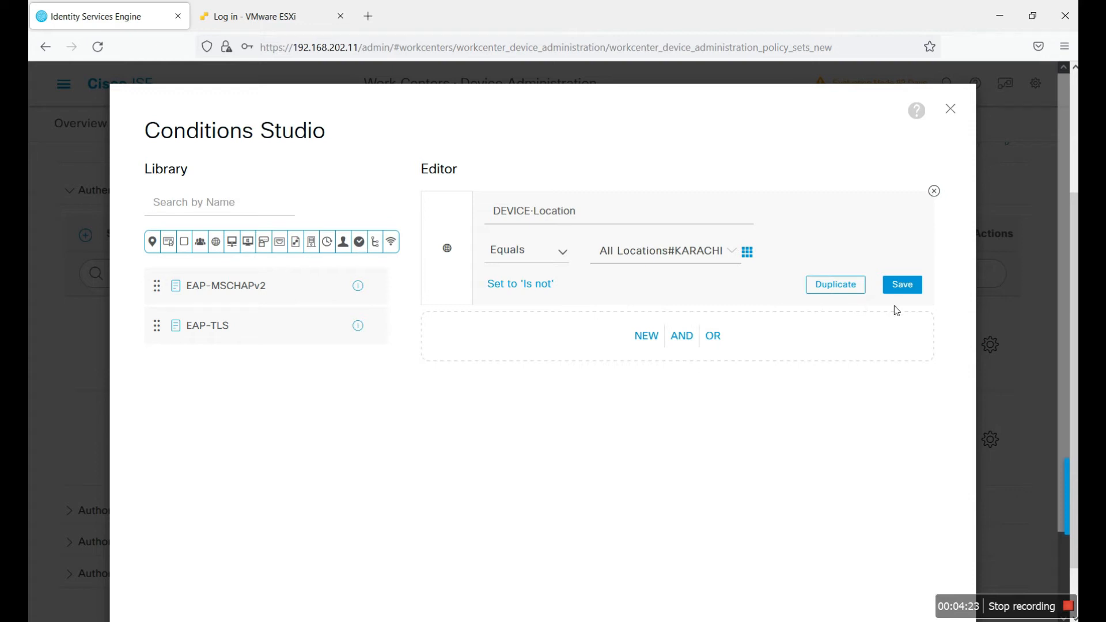
{"action": "scroll", "coordinate": [1041, 536], "scroll_direction": "down", "scroll_amount": 2}
{"action": "left_click", "coordinate": [902, 557]}
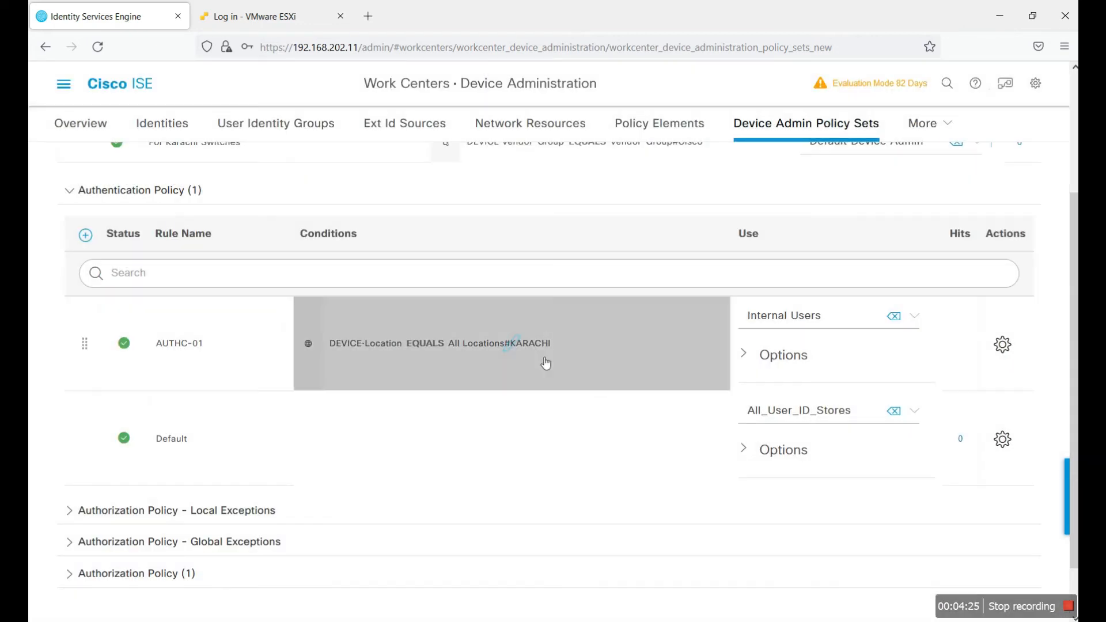
Step: Point AUTHC-01 at AD-DNS01, set If User not found to CONTINUE, and save
{"action": "left_click", "coordinate": [854, 324]}
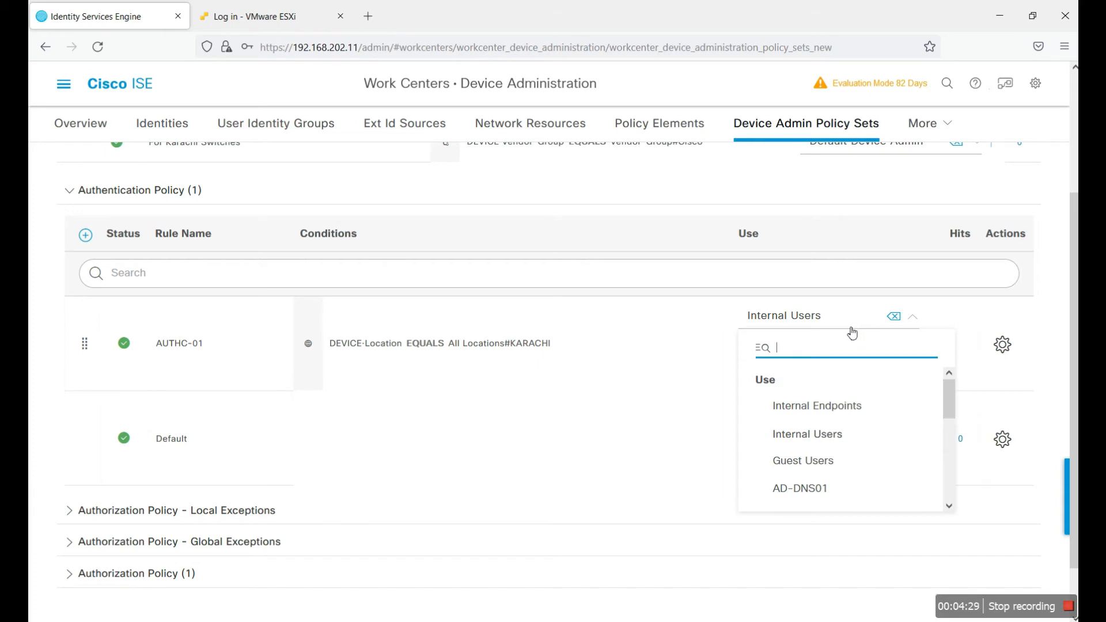
{"action": "left_click", "coordinate": [805, 488]}
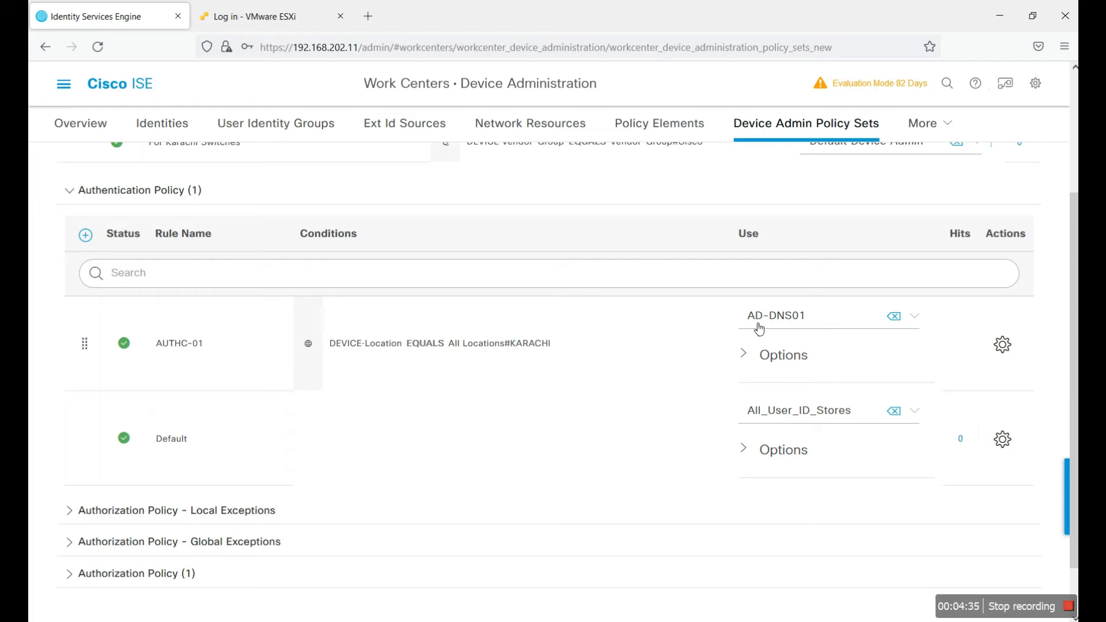
{"action": "left_click", "coordinate": [743, 354]}
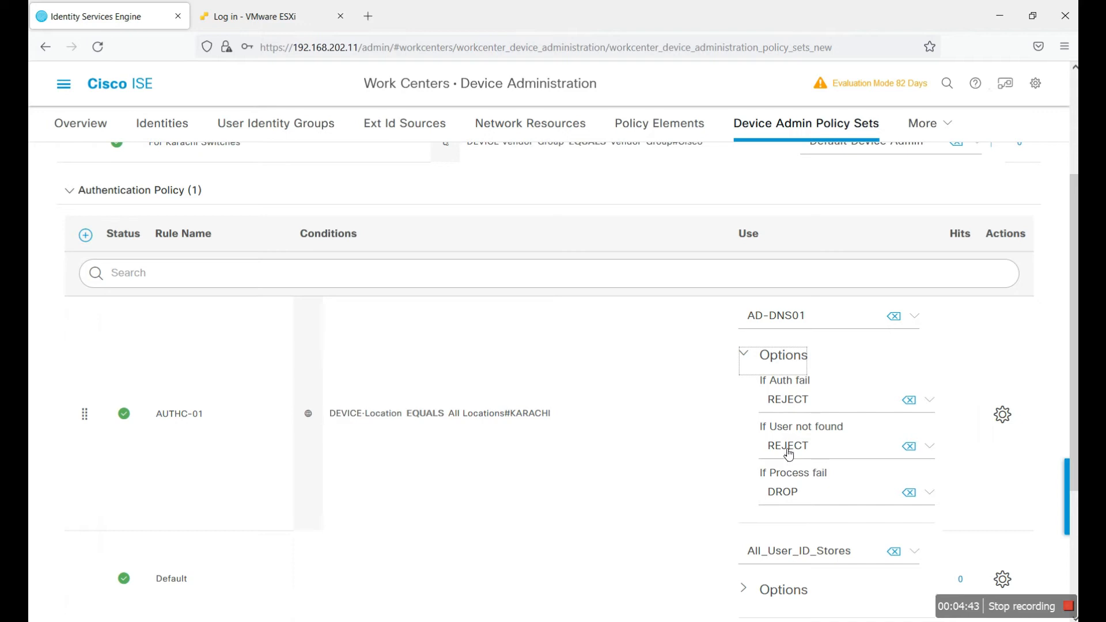
{"action": "left_click", "coordinate": [928, 447]}
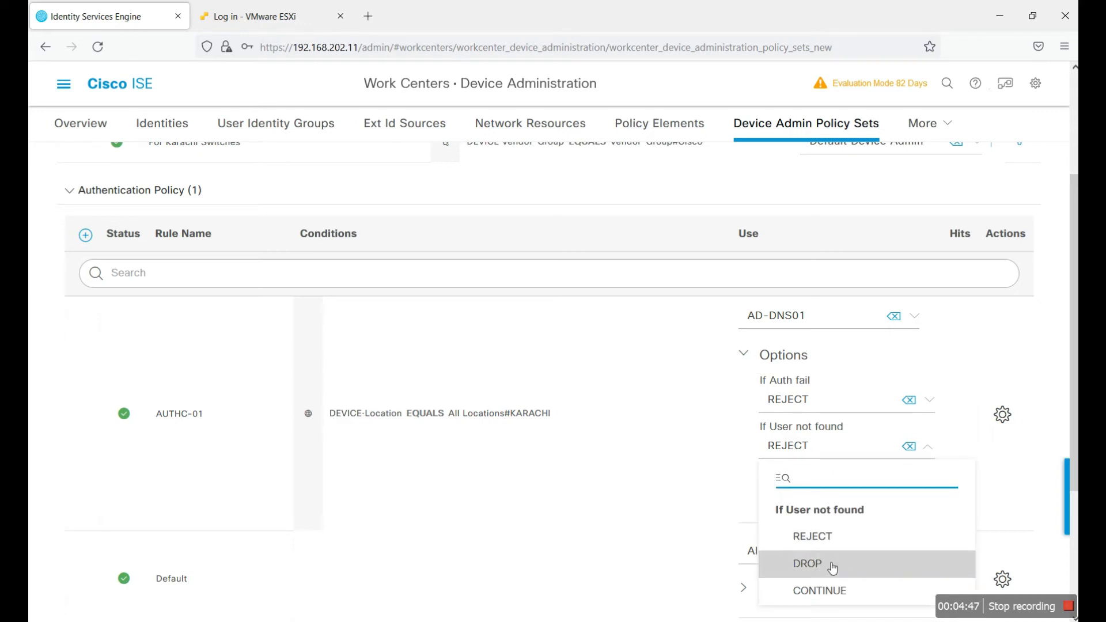
{"action": "left_click", "coordinate": [834, 589]}
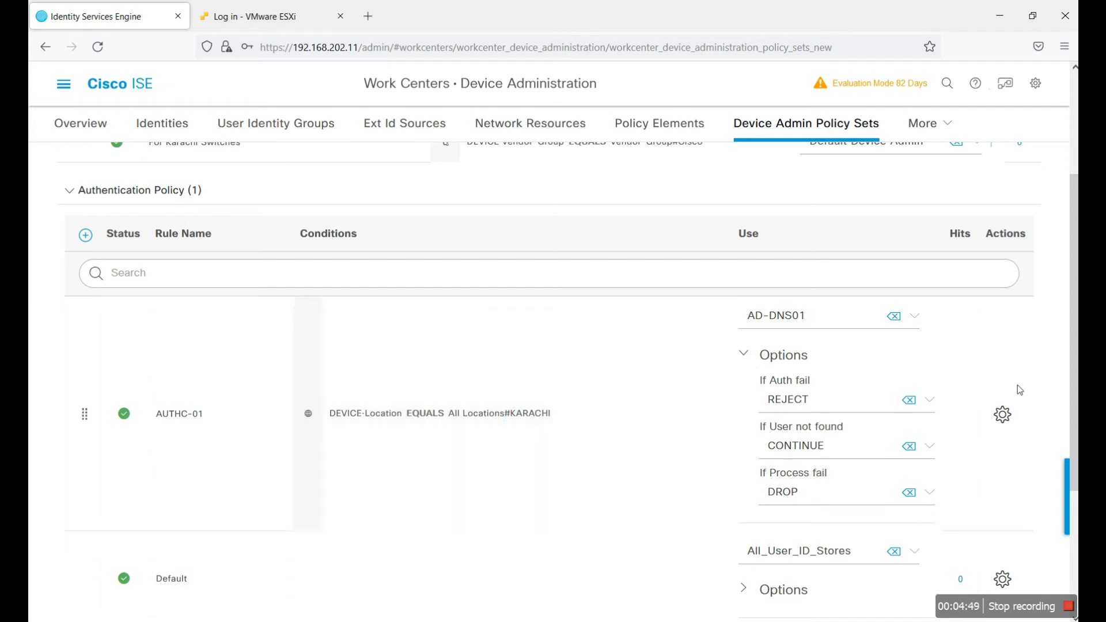
{"action": "scroll", "coordinate": [662, 310], "scroll_direction": "down", "scroll_amount": 1}
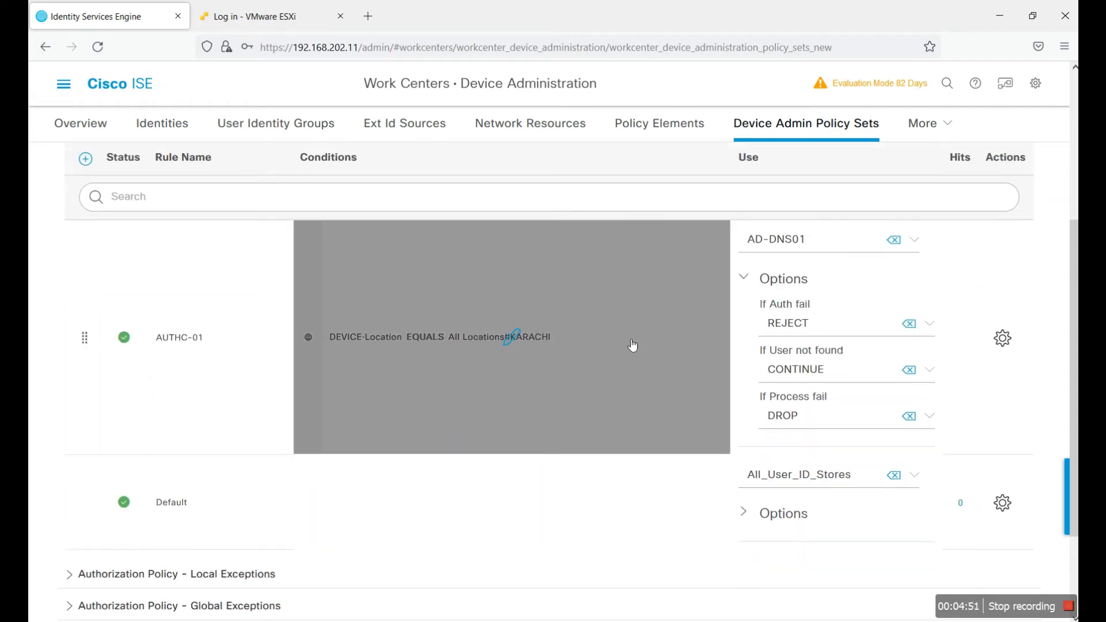
{"action": "scroll", "coordinate": [834, 276], "scroll_direction": "down", "scroll_amount": 2}
{"action": "scroll", "coordinate": [824, 242], "scroll_direction": "up", "scroll_amount": 1}
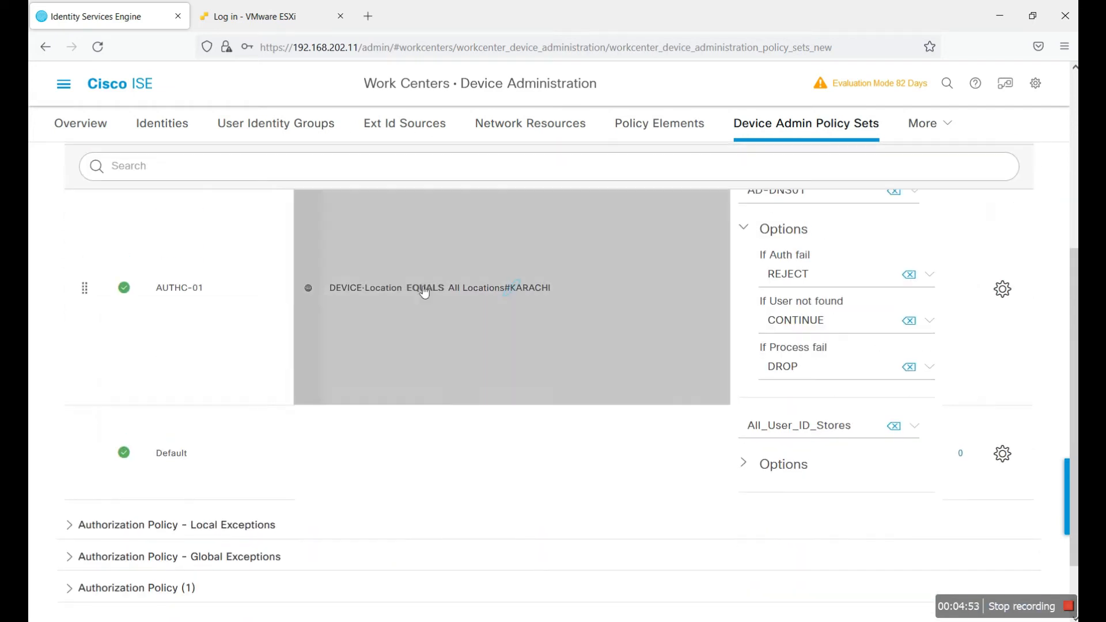
{"action": "scroll", "coordinate": [749, 317], "scroll_direction": "down", "scroll_amount": 1}
{"action": "scroll", "coordinate": [878, 319], "scroll_direction": "up", "scroll_amount": 2}
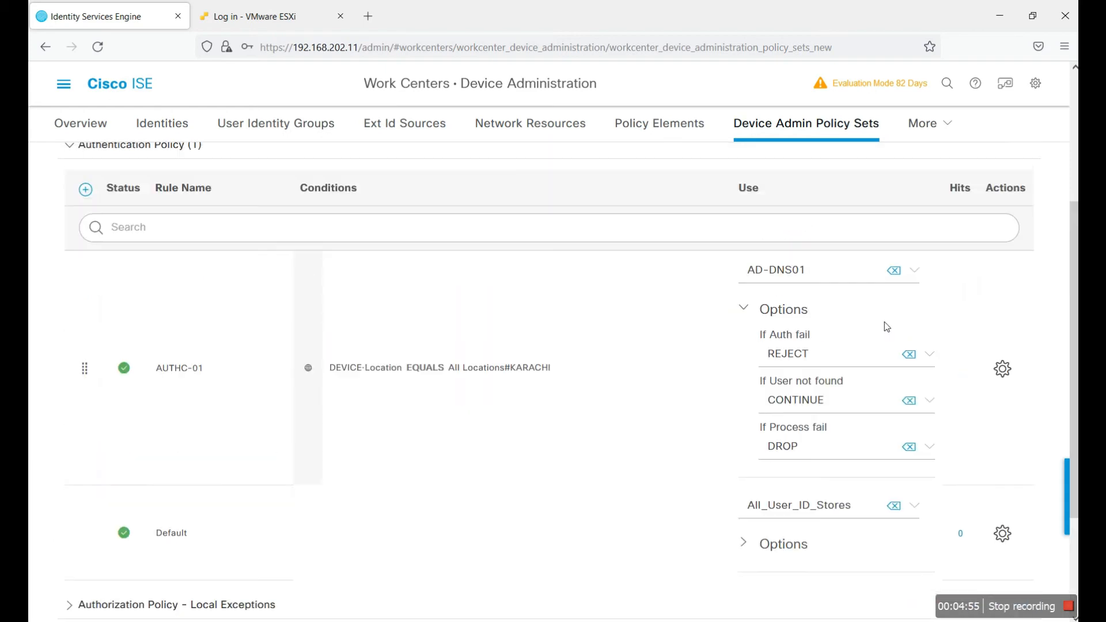
{"action": "scroll", "coordinate": [933, 408], "scroll_direction": "down", "scroll_amount": 2}
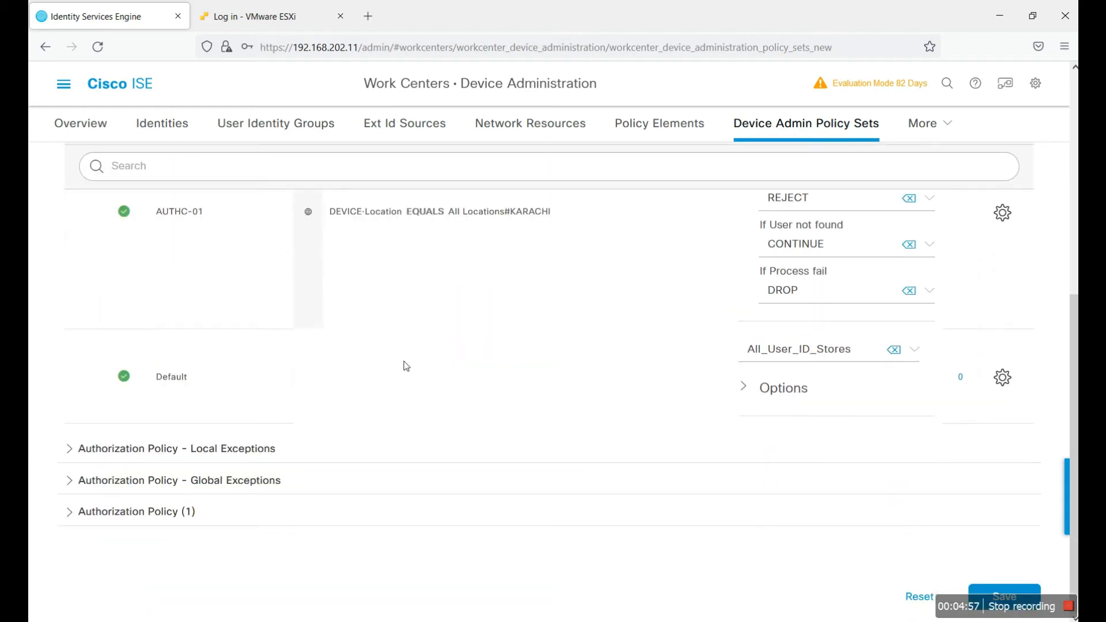
{"action": "left_click", "coordinate": [992, 593]}
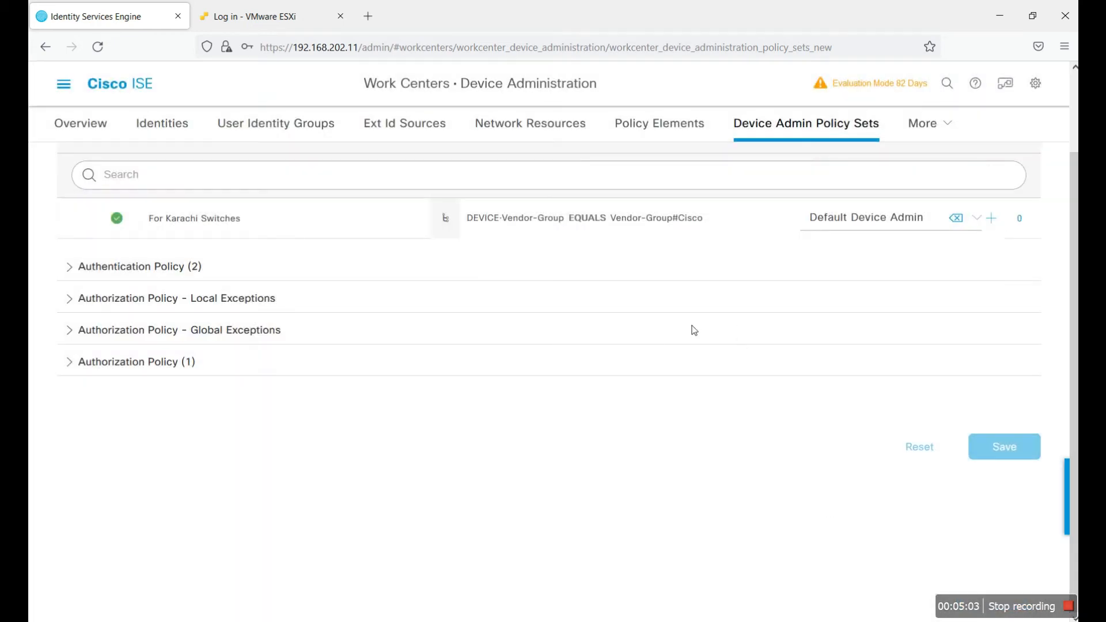
Step: Duplicate the AUTHC-01 authentication rule below itself as a new AUTHC-02 rule
{"action": "left_click", "coordinate": [125, 267]}
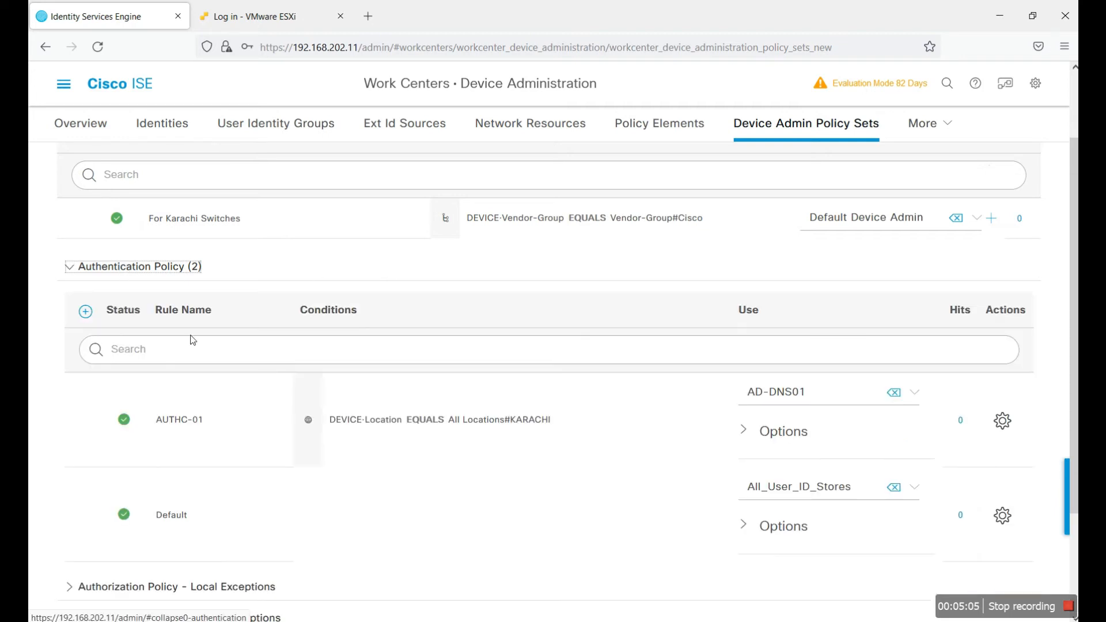
{"action": "scroll", "coordinate": [576, 346], "scroll_direction": "down", "scroll_amount": 3}
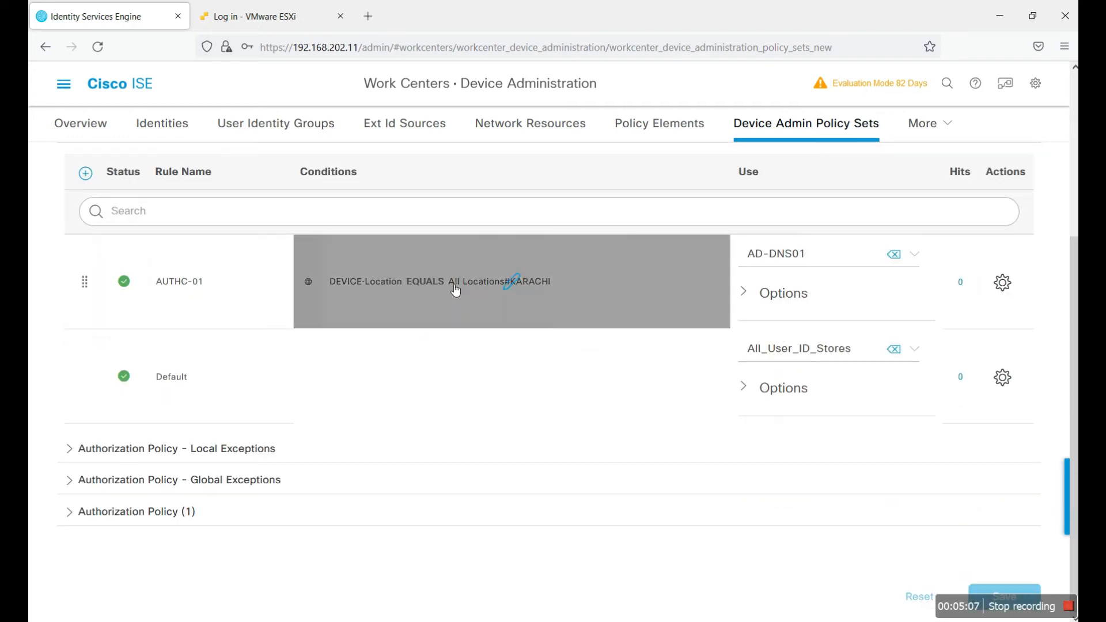
{"action": "left_click", "coordinate": [1002, 282]}
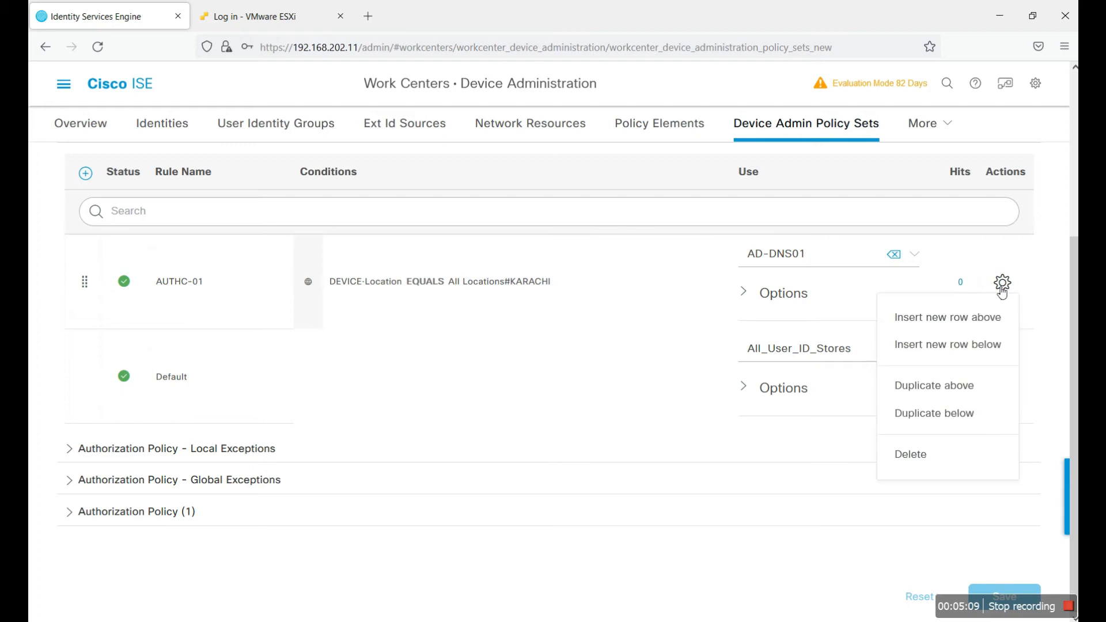
{"action": "left_click", "coordinate": [917, 410]}
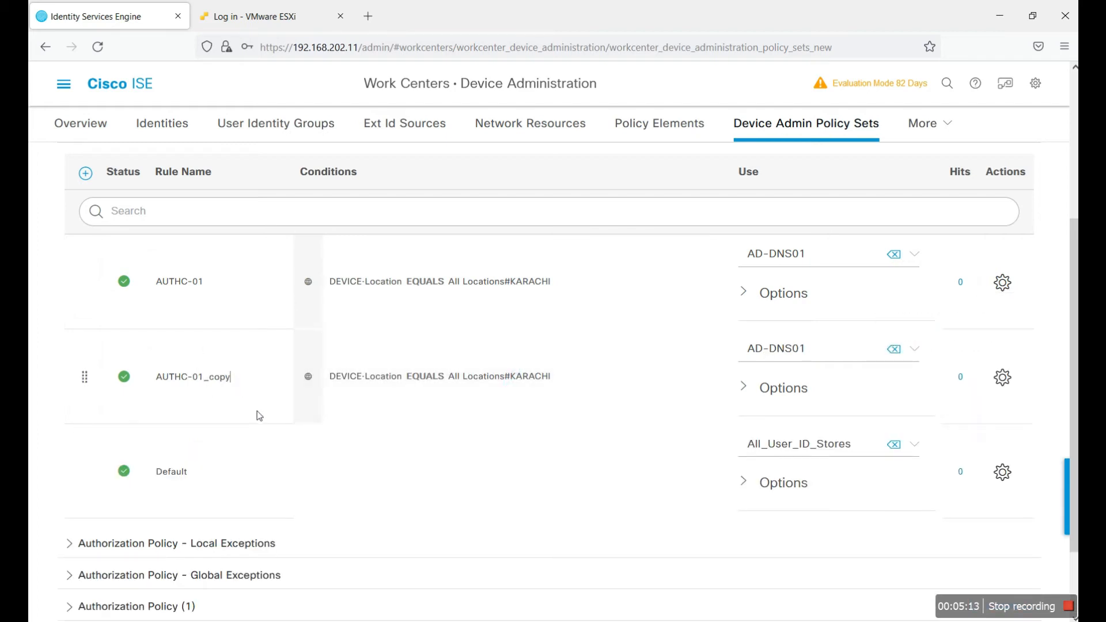
{"action": "key", "text": "BackSpace"}
{"action": "key", "text": "BackSpace"}
{"action": "key", "text": "BackSpace"}
{"action": "key", "text": "BackSpace"}
Step: Make AUTHC-02 match DEVICE-Location All Locations#Sukkur, use Internal Users, and save
{"action": "left_click", "coordinate": [501, 375]}
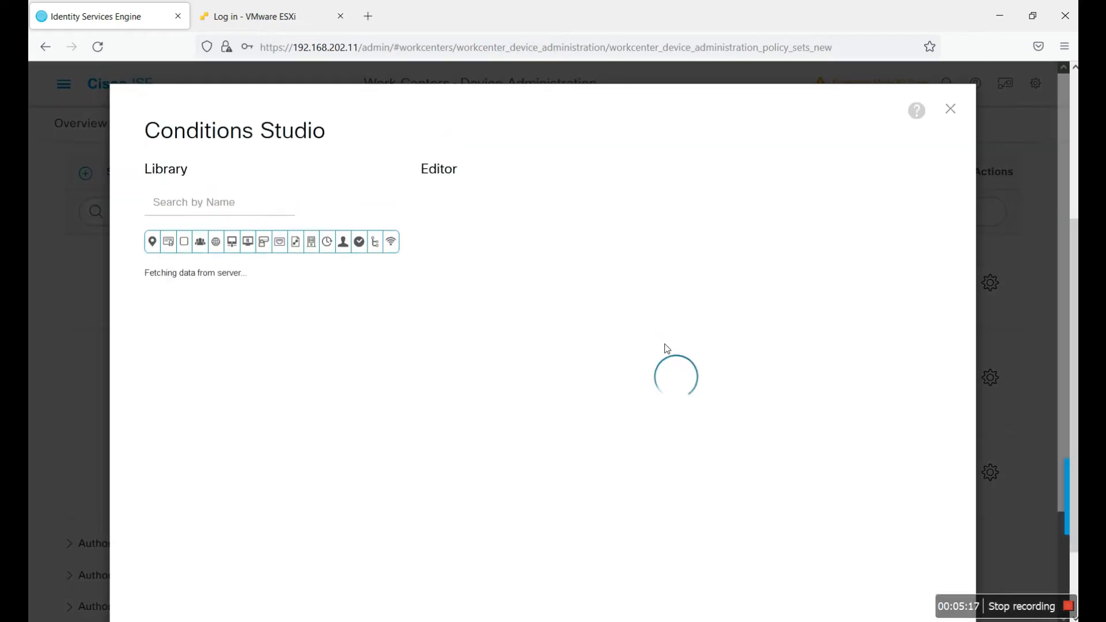
{"action": "left_click", "coordinate": [730, 254]}
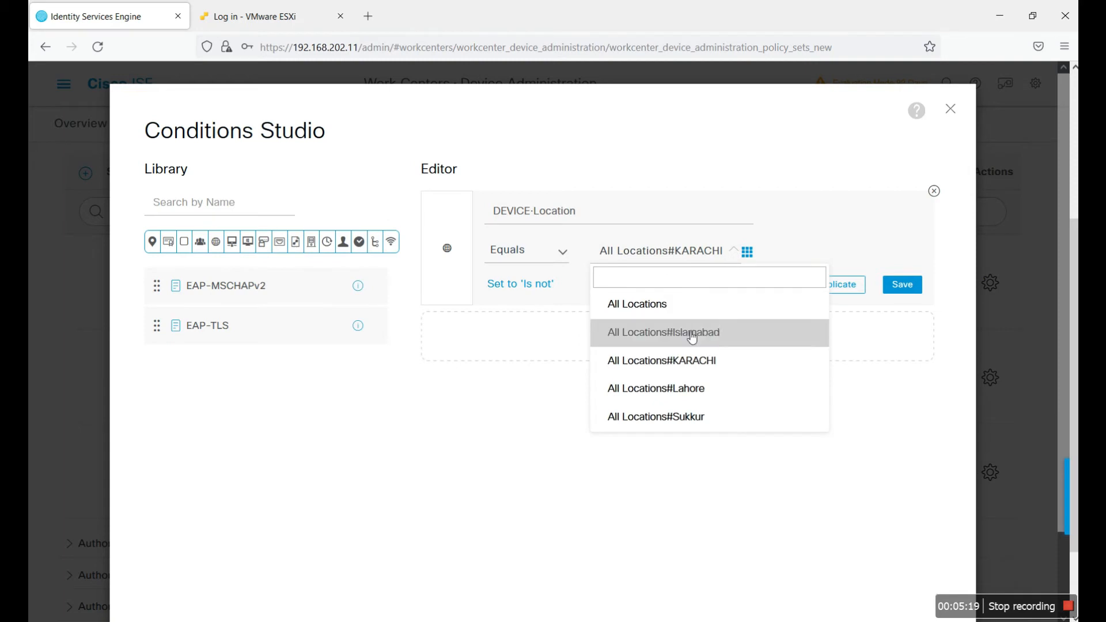
{"action": "left_click", "coordinate": [690, 422]}
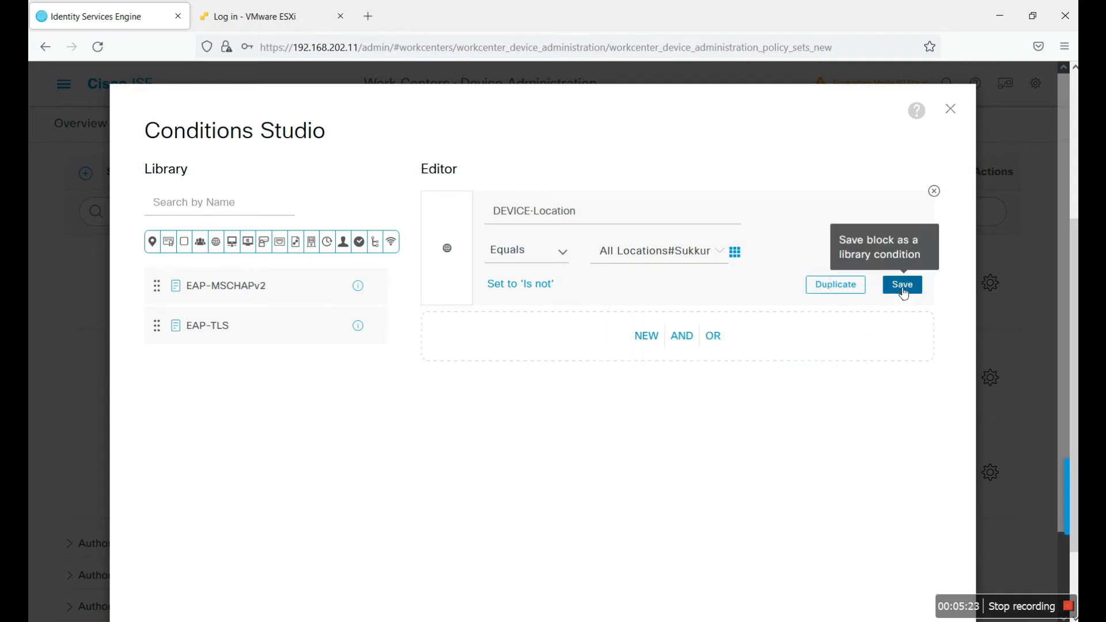
{"action": "scroll", "coordinate": [944, 538], "scroll_direction": "down", "scroll_amount": 3}
{"action": "left_click", "coordinate": [918, 557]}
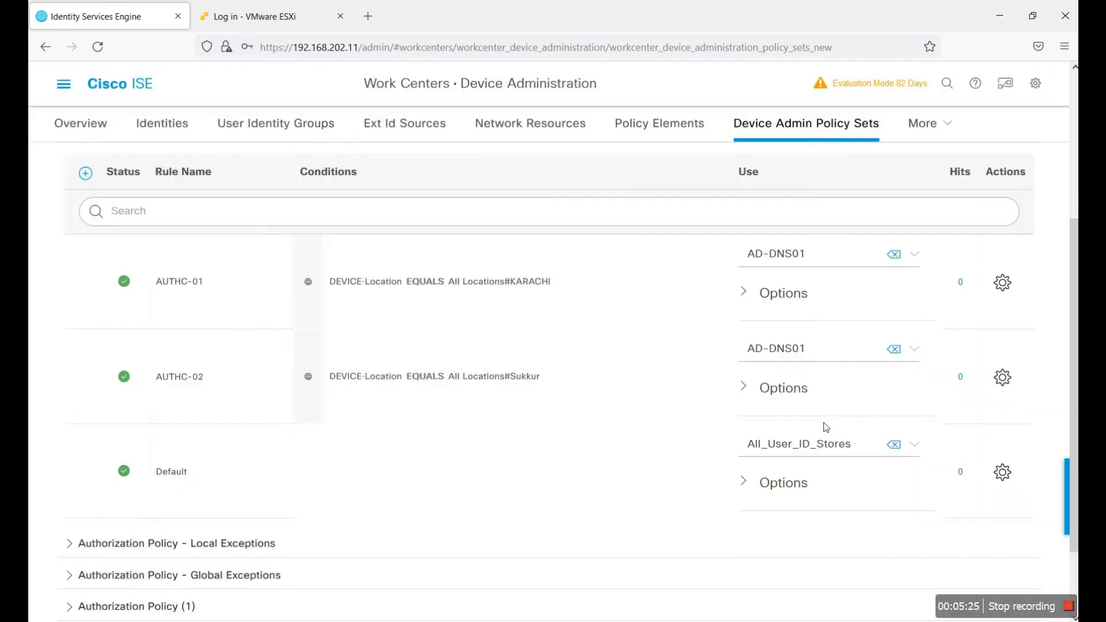
{"action": "left_click", "coordinate": [862, 358]}
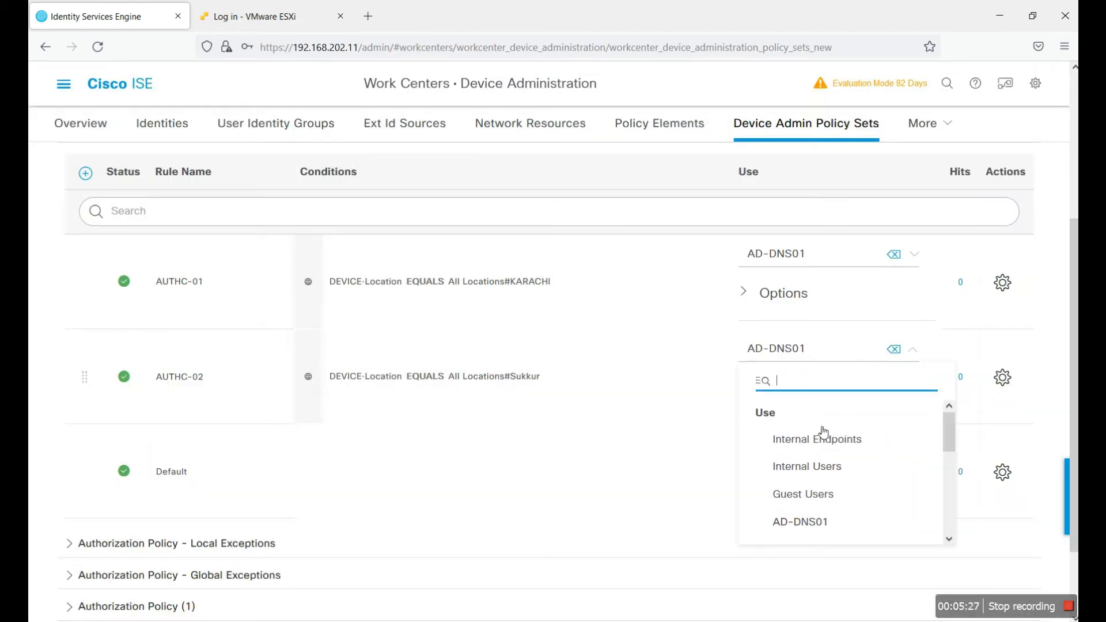
{"action": "left_click", "coordinate": [824, 471]}
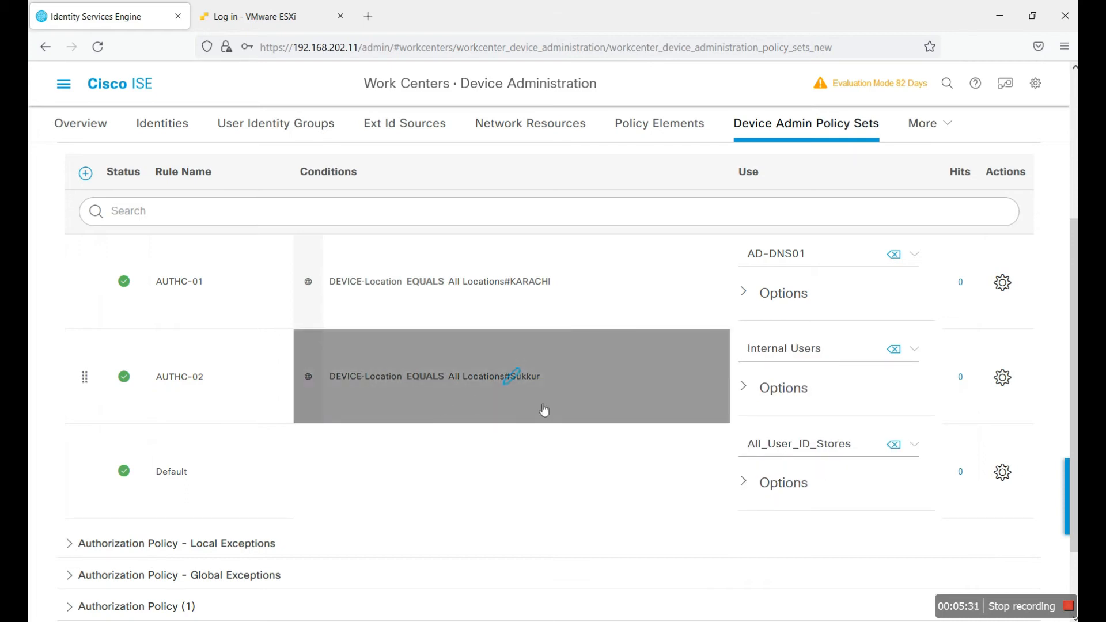
{"action": "scroll", "coordinate": [621, 469], "scroll_direction": "down", "scroll_amount": 2}
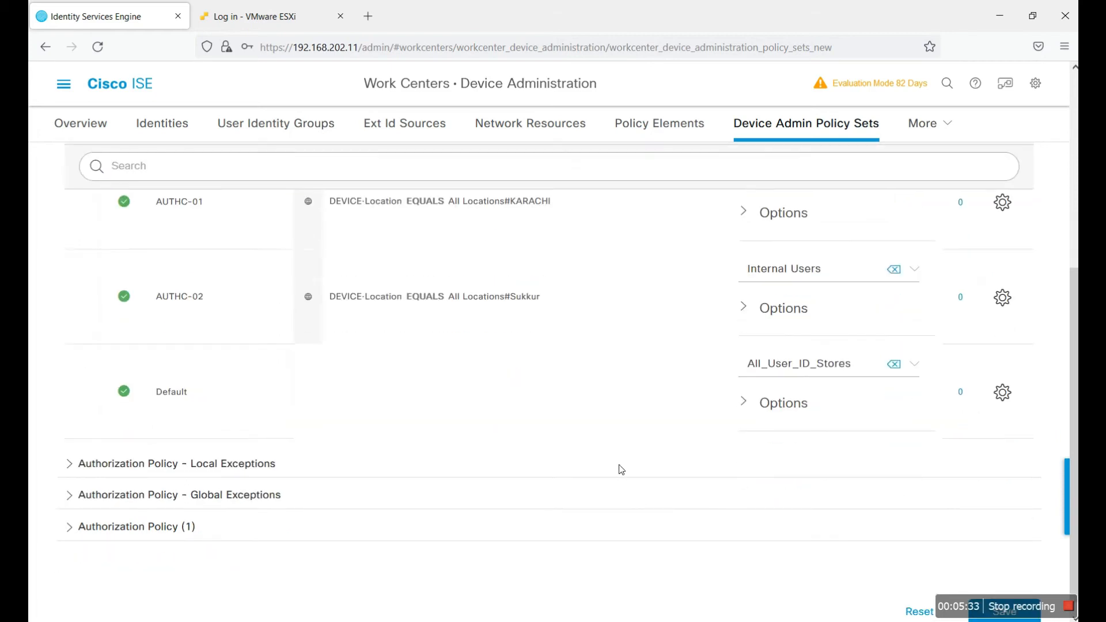
{"action": "left_click", "coordinate": [1005, 587]}
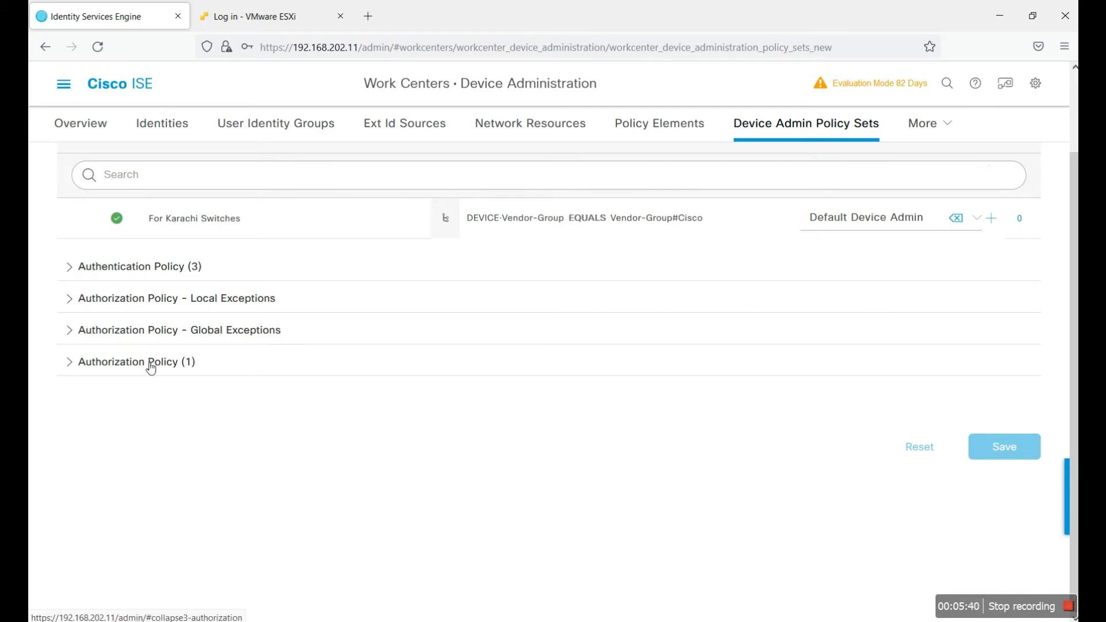
Step: Add a new authorization rule named Authz-01 above the Default rule
{"action": "left_click", "coordinate": [150, 362]}
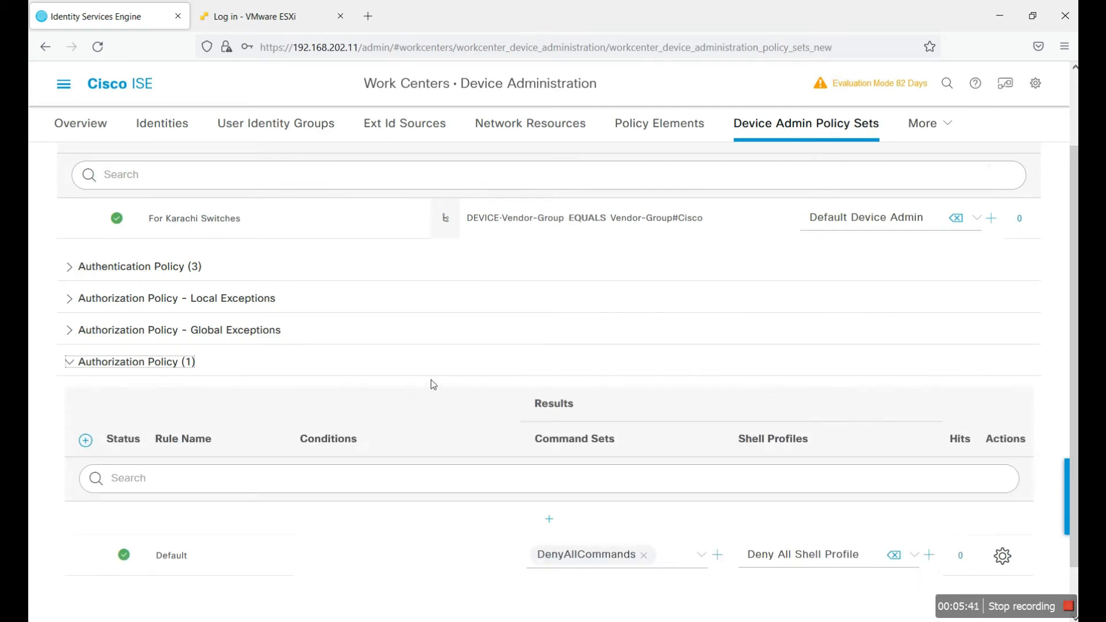
{"action": "scroll", "coordinate": [430, 378], "scroll_direction": "down", "scroll_amount": 1}
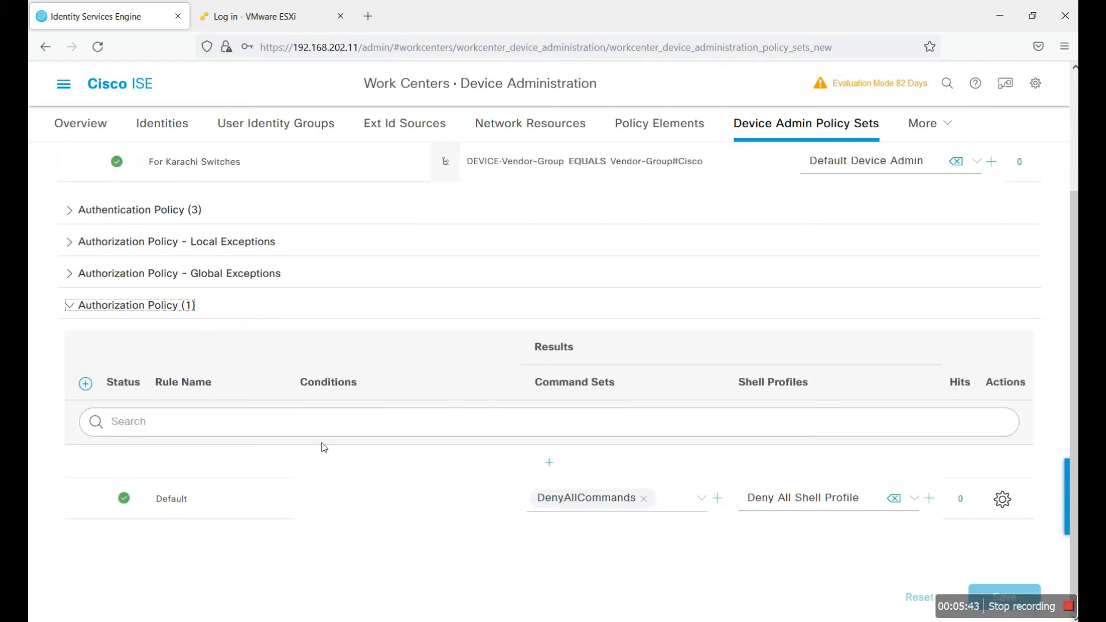
{"action": "left_click", "coordinate": [550, 463]}
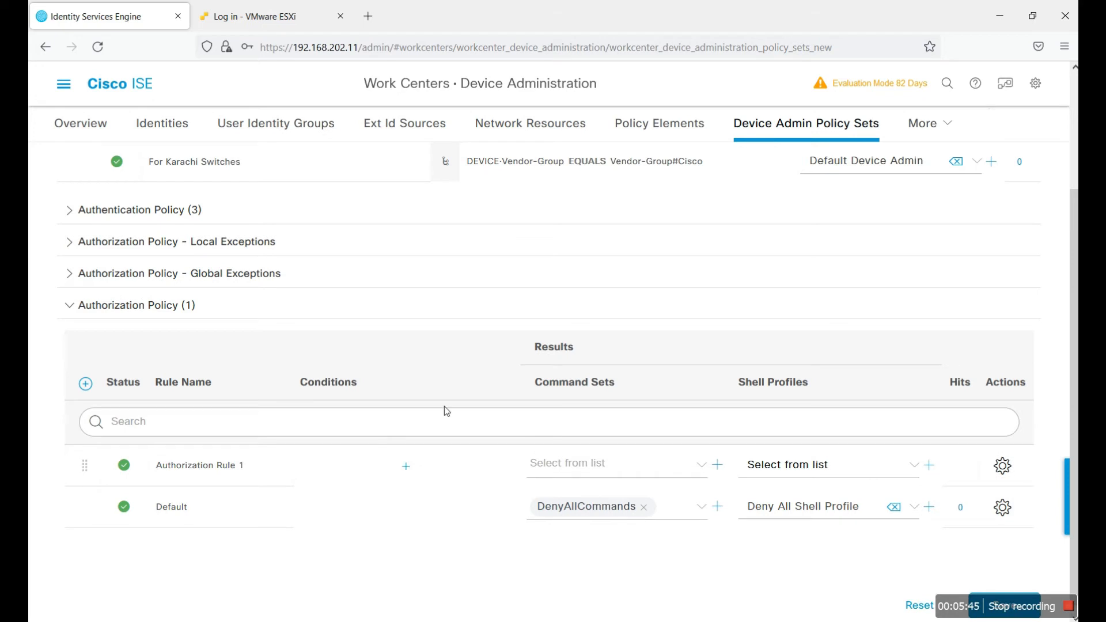
{"action": "double_click", "coordinate": [237, 468]}
{"action": "left_click", "coordinate": [243, 467]}
Step: Give Authz-01 the condition DEVICE-Location EQUALS All Locations#KARACHI
{"action": "left_click", "coordinate": [621, 469]}
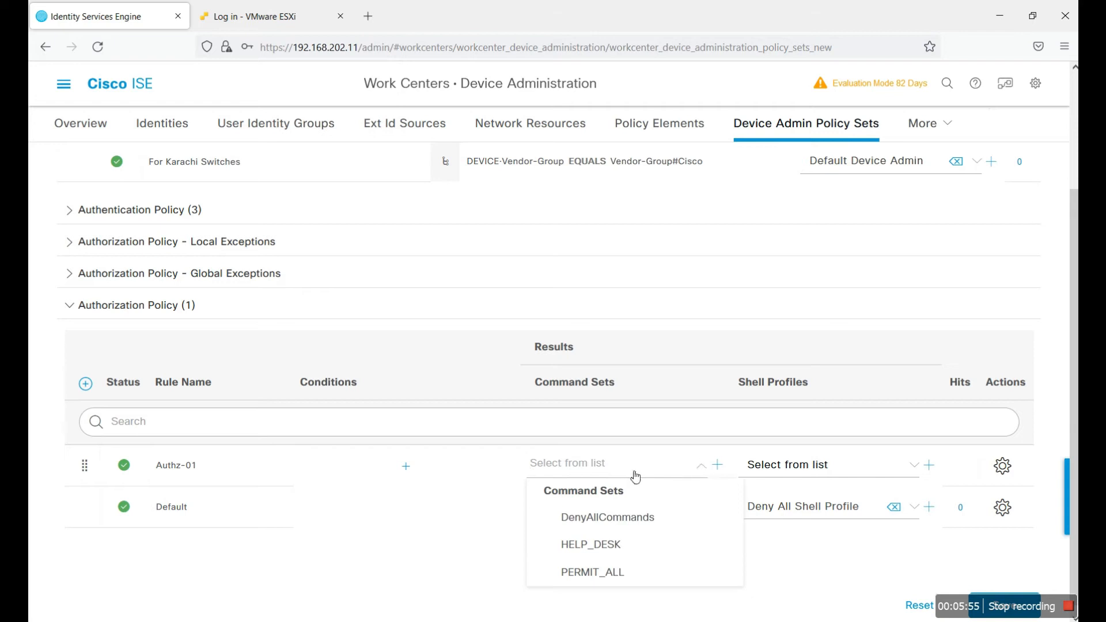
{"action": "left_click", "coordinate": [406, 466]}
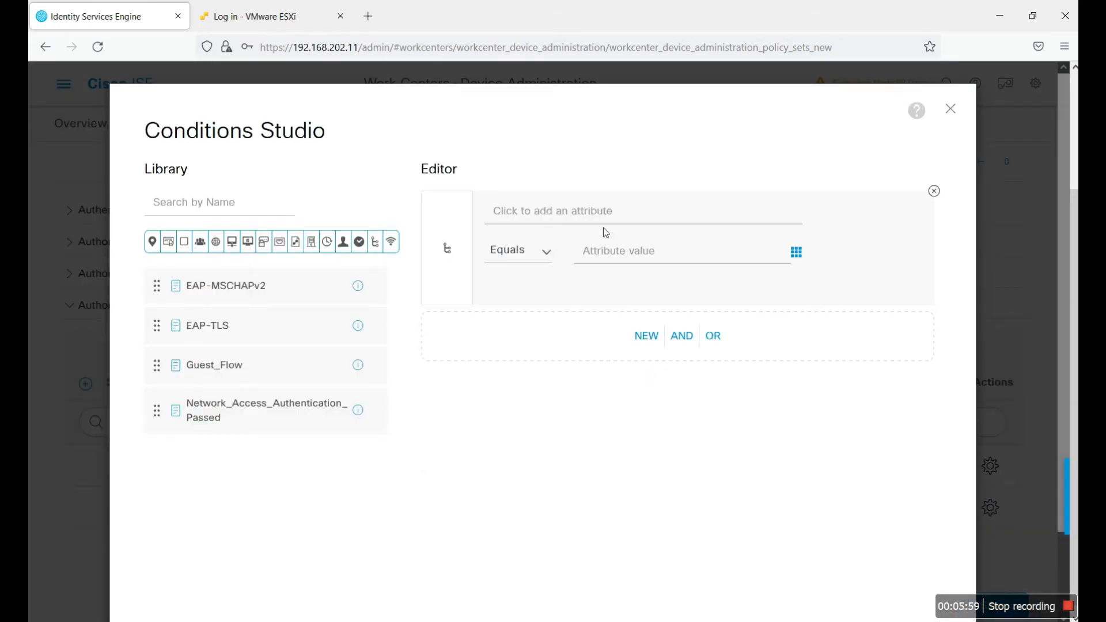
{"action": "left_click", "coordinate": [615, 213]}
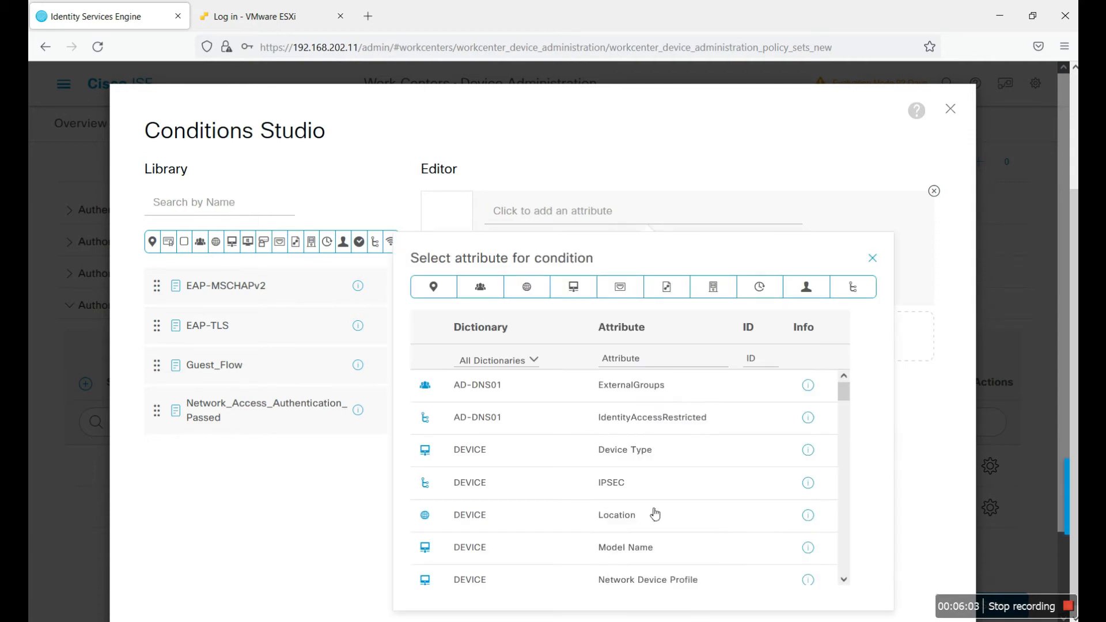
{"action": "scroll", "coordinate": [845, 398], "scroll_direction": "down", "scroll_amount": 3}
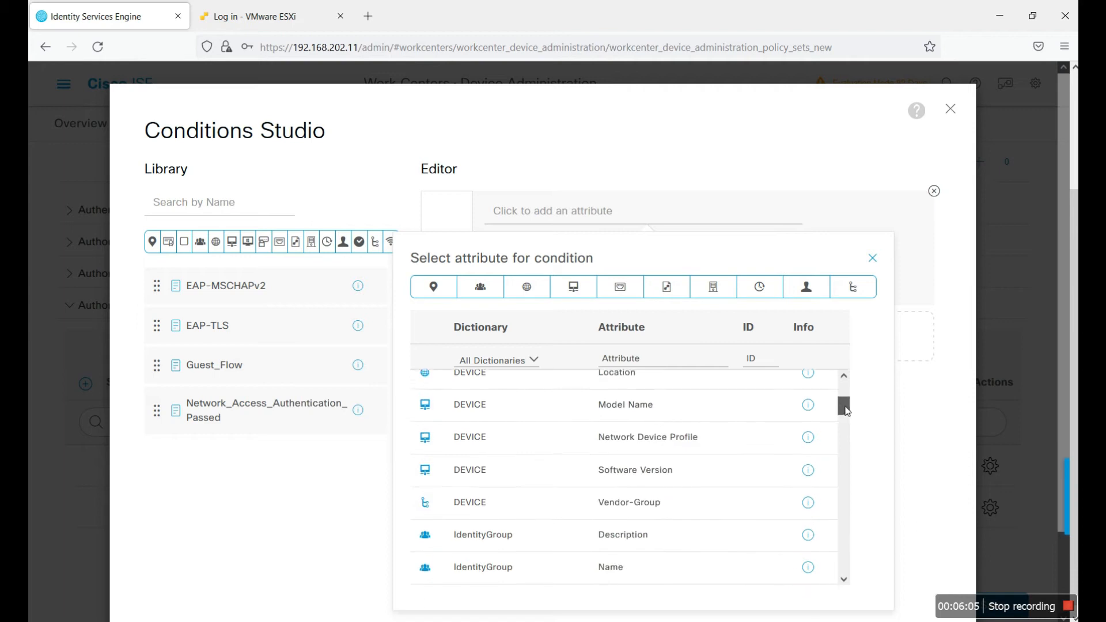
{"action": "scroll", "coordinate": [844, 405], "scroll_direction": "up", "scroll_amount": 2}
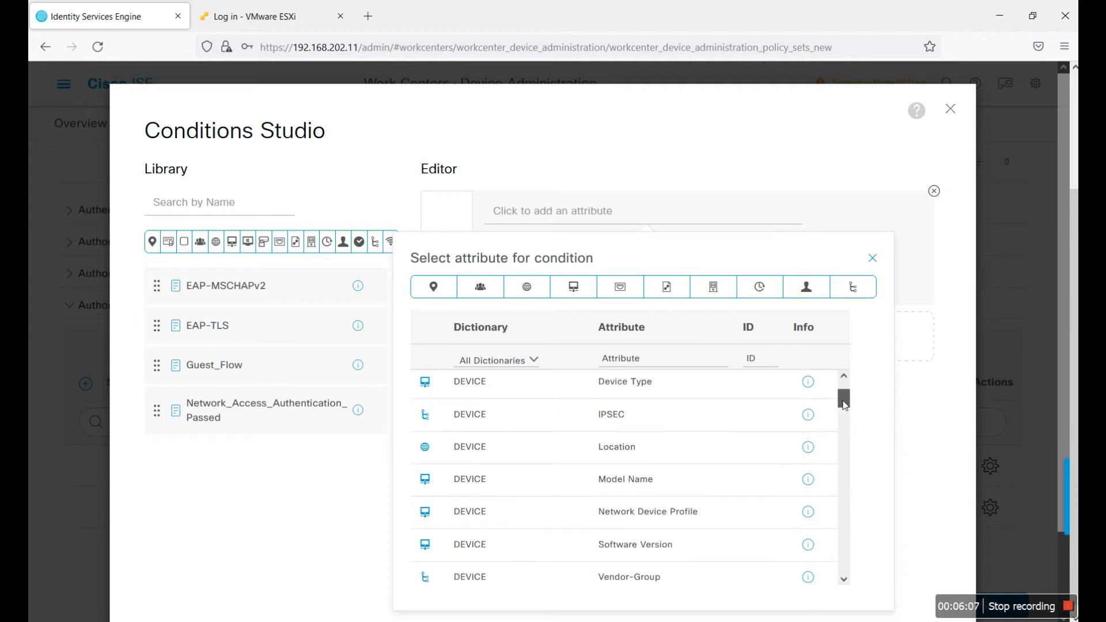
{"action": "left_click", "coordinate": [671, 447]}
{"action": "left_click", "coordinate": [733, 259]}
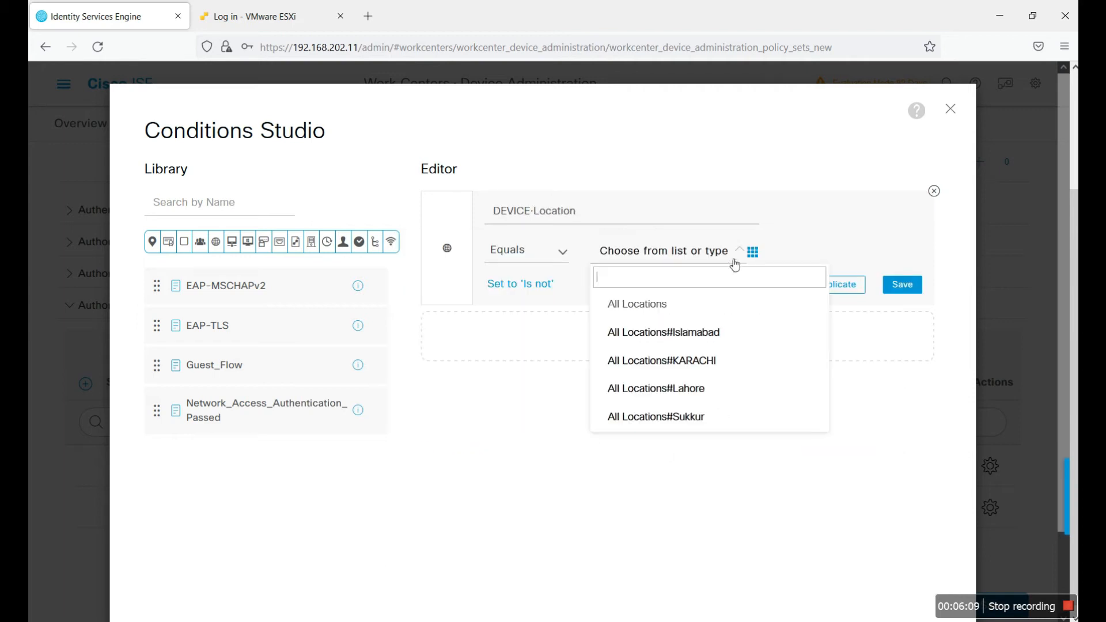
{"action": "left_click", "coordinate": [706, 361]}
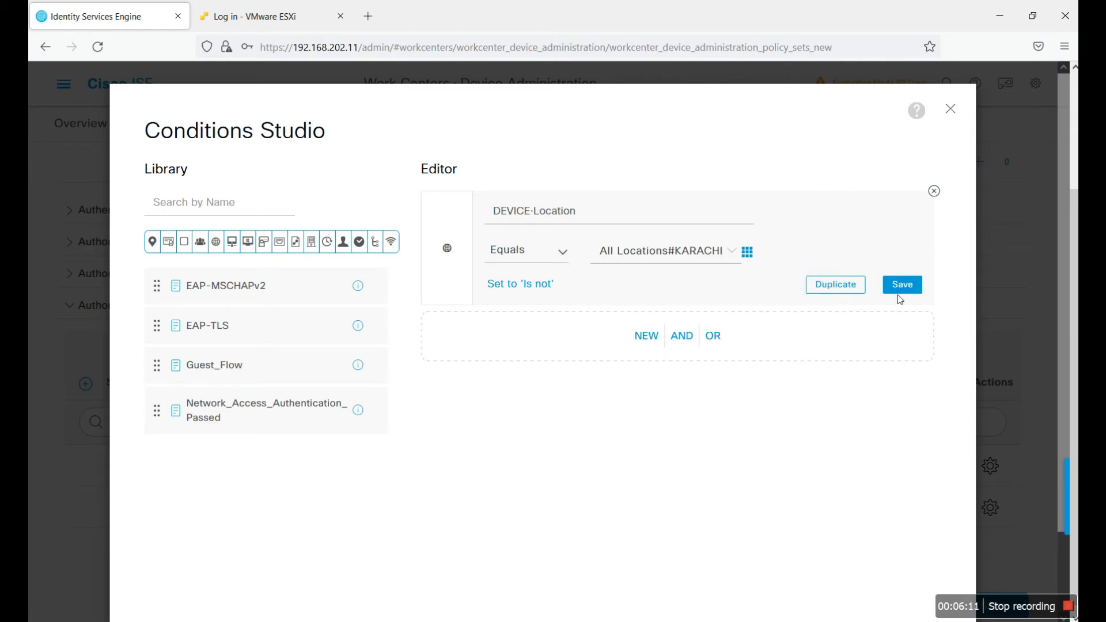
{"action": "scroll", "coordinate": [865, 529], "scroll_direction": "down", "scroll_amount": 1}
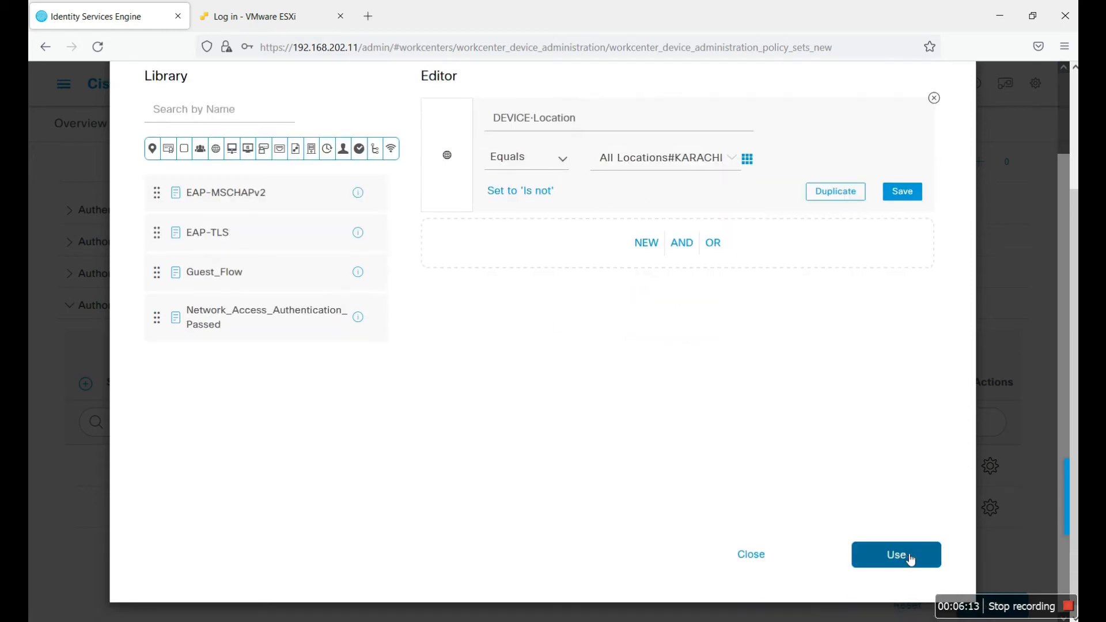
{"action": "left_click", "coordinate": [895, 553]}
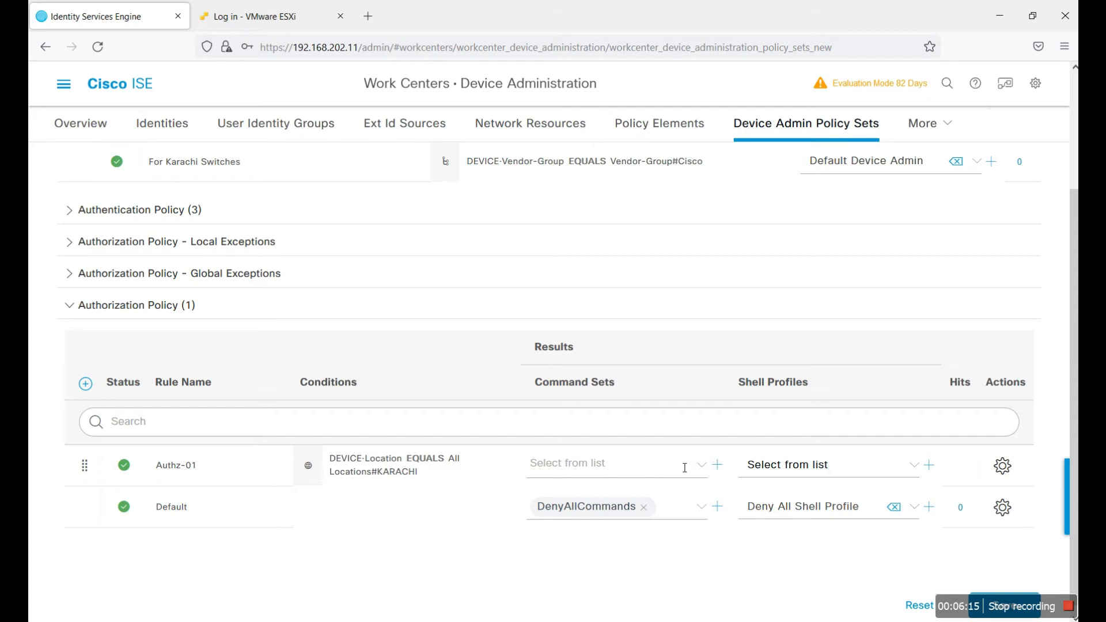
Step: Assign Authz-01 the PERMIT_ALL command set and Default Shell Profile, then save
{"action": "left_click", "coordinate": [684, 468]}
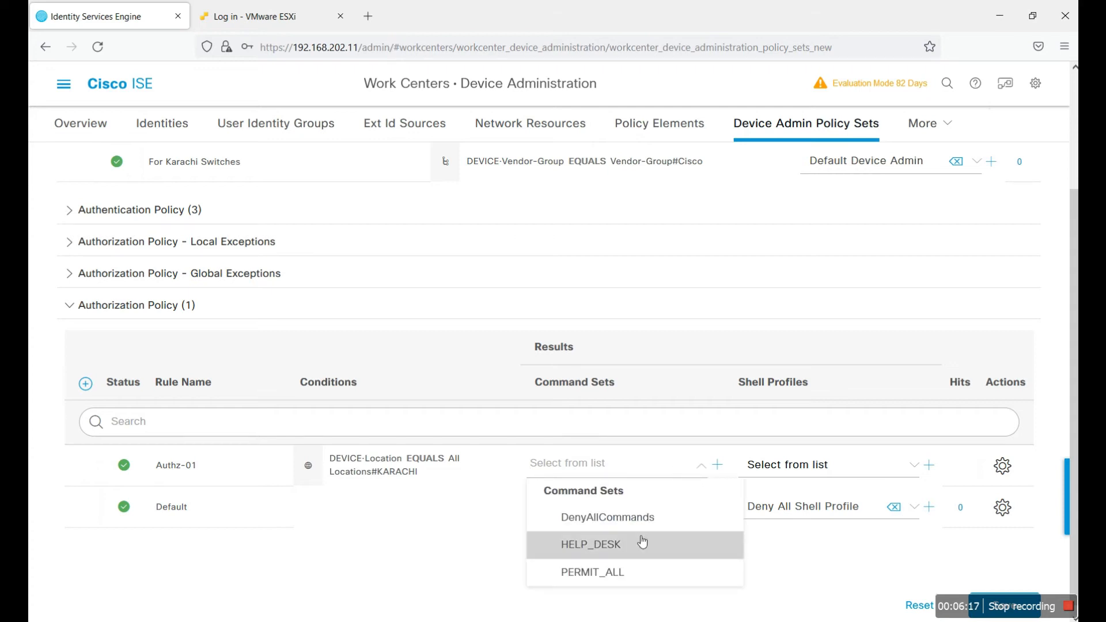
{"action": "left_click", "coordinate": [629, 570]}
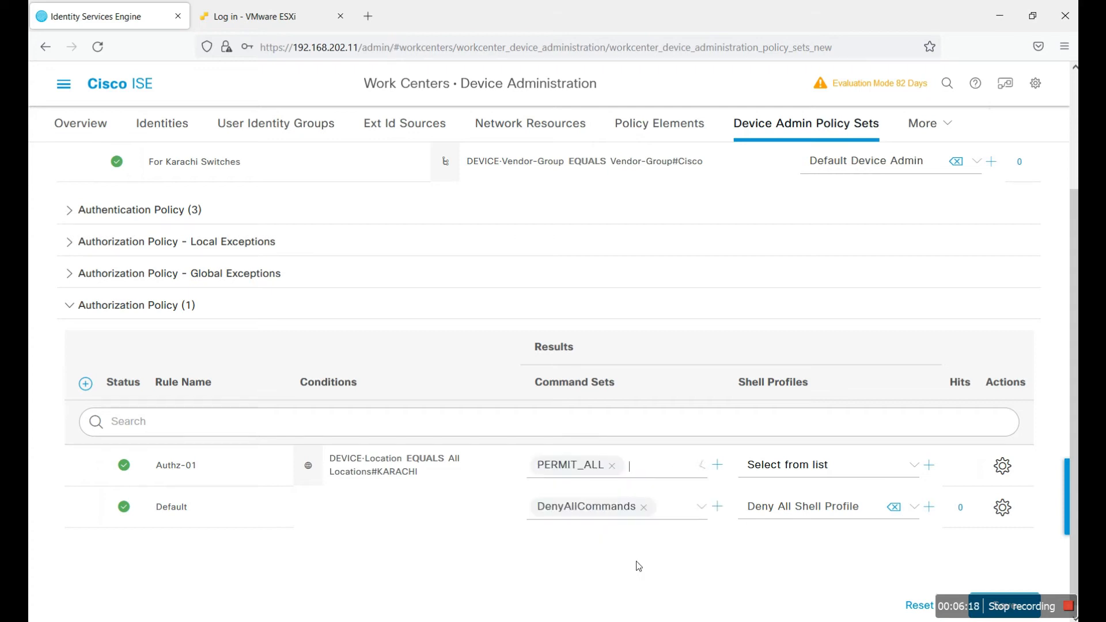
{"action": "left_click", "coordinate": [829, 468]}
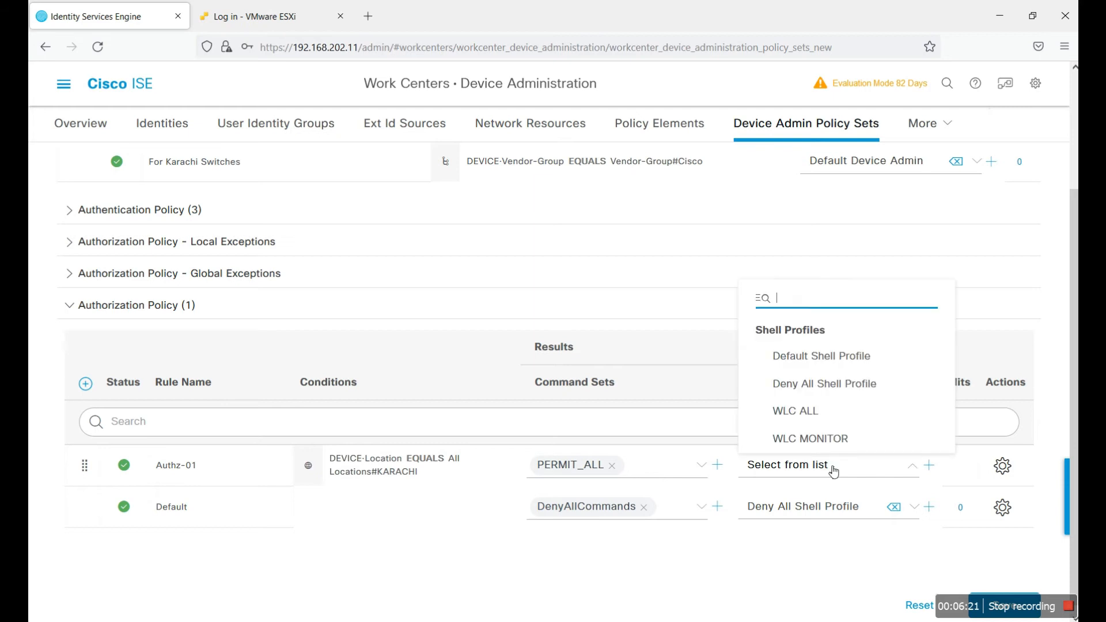
{"action": "left_click", "coordinate": [855, 364]}
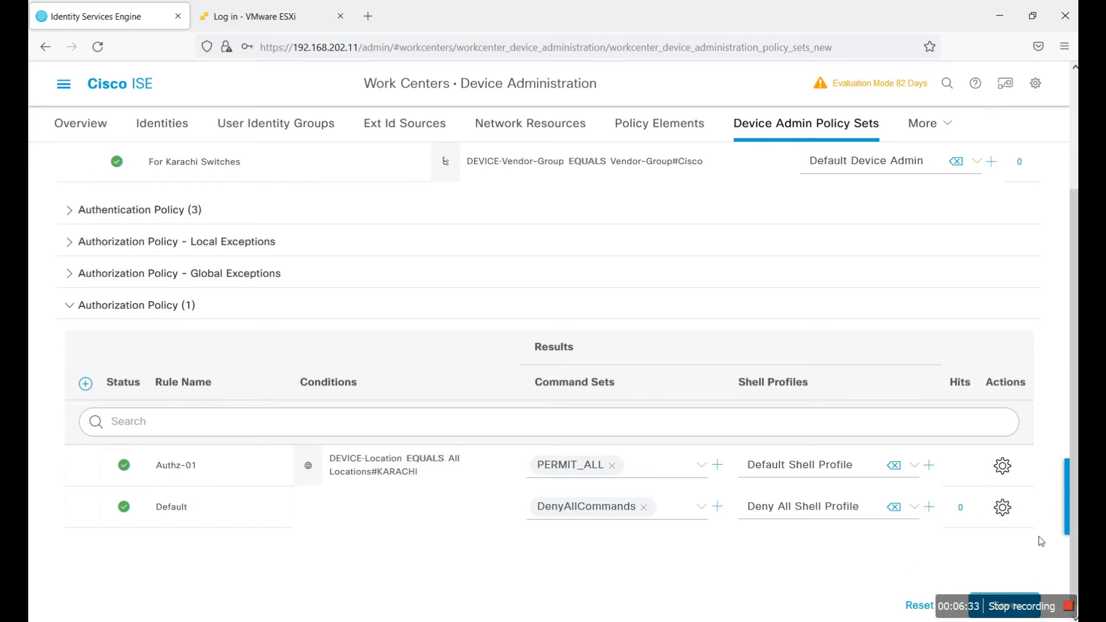
{"action": "scroll", "coordinate": [1039, 544], "scroll_direction": "down", "scroll_amount": 1}
{"action": "left_click", "coordinate": [1004, 599]}
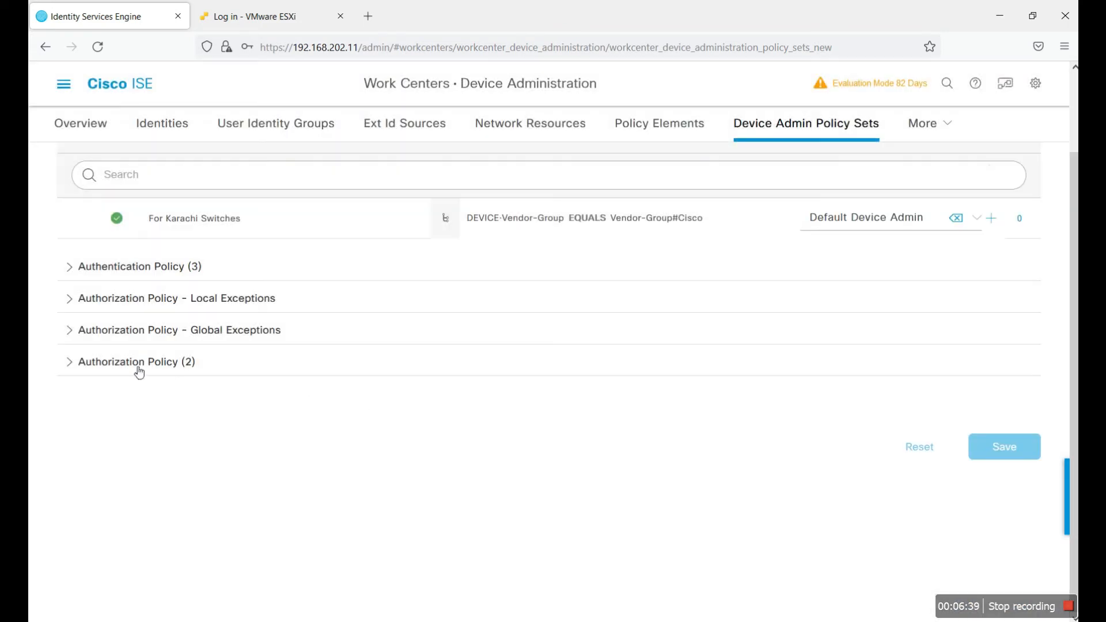
{"action": "left_click", "coordinate": [138, 368]}
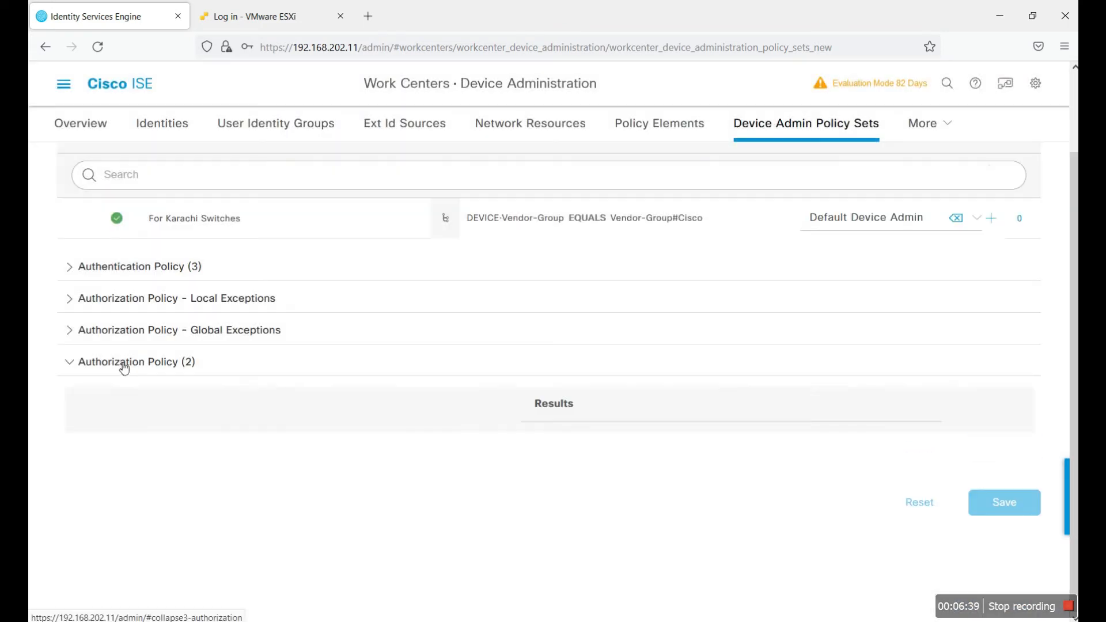
Step: Duplicate Authz-01 below itself and change the copy's location to All Locations#Sukkur
{"action": "scroll", "coordinate": [630, 462], "scroll_direction": "down", "scroll_amount": 1}
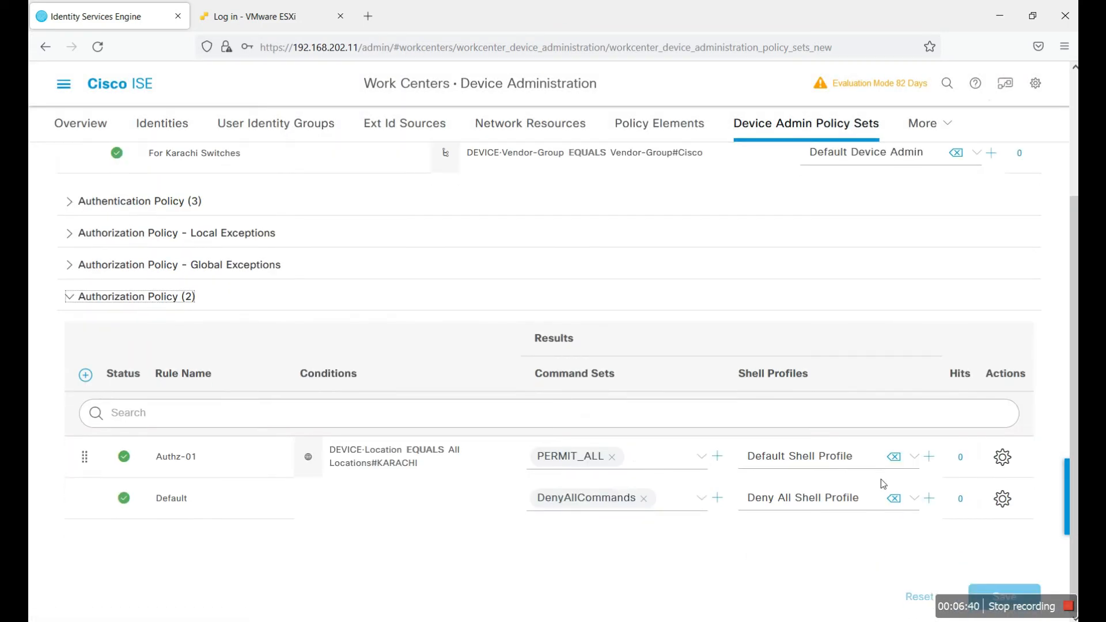
{"action": "left_click", "coordinate": [1000, 458]}
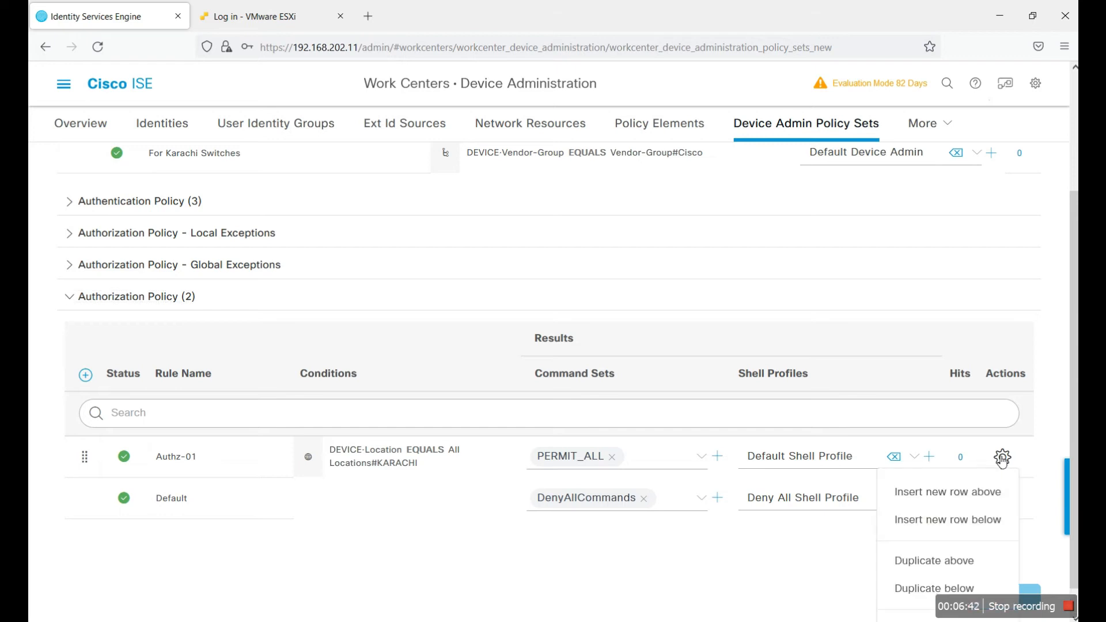
{"action": "left_click", "coordinate": [916, 588]}
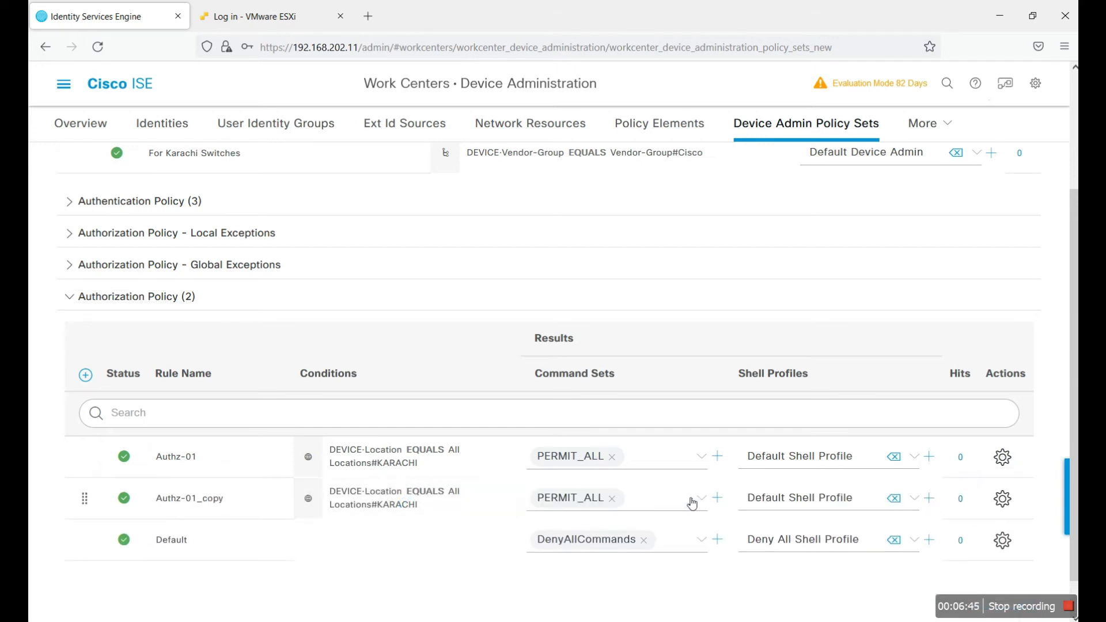
{"action": "left_click", "coordinate": [451, 496]}
{"action": "left_click", "coordinate": [732, 252]}
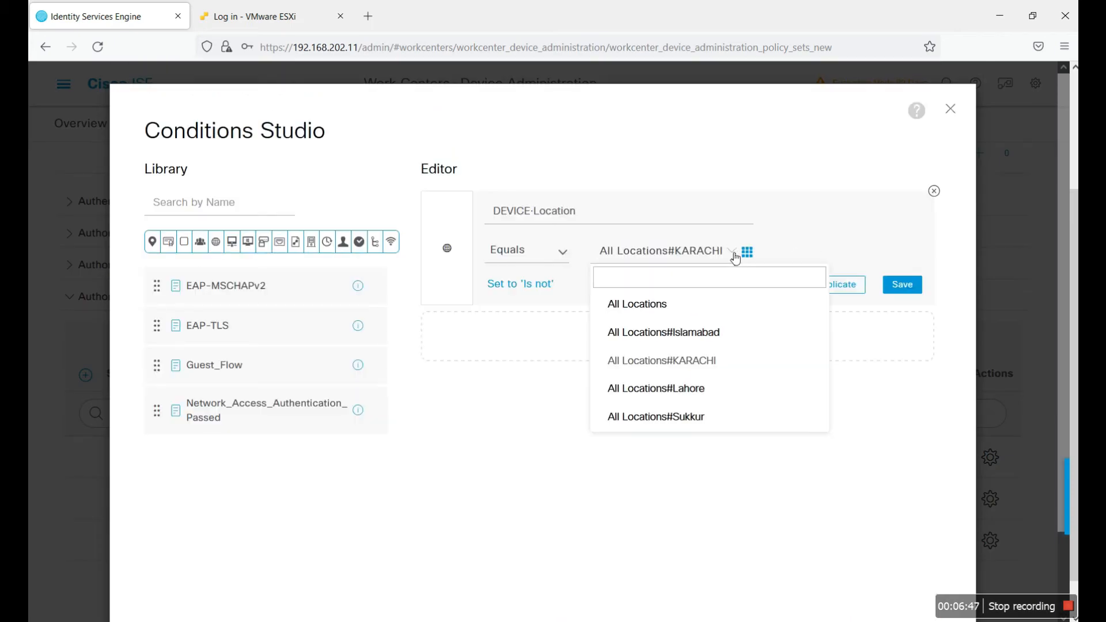
{"action": "left_click", "coordinate": [691, 417]}
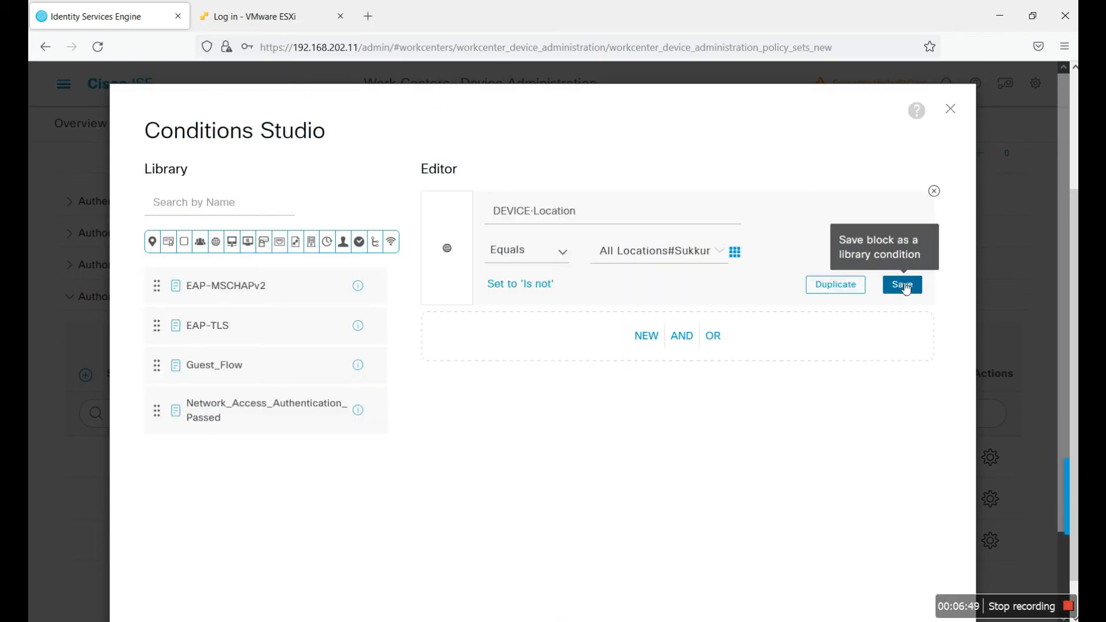
{"action": "scroll", "coordinate": [866, 375], "scroll_direction": "down", "scroll_amount": 3}
{"action": "left_click", "coordinate": [901, 556]}
Step: Replace PERMIT_ALL with HELP_DESK on the copied rule and trim the copy suffix from its name
{"action": "left_click", "coordinate": [638, 507]}
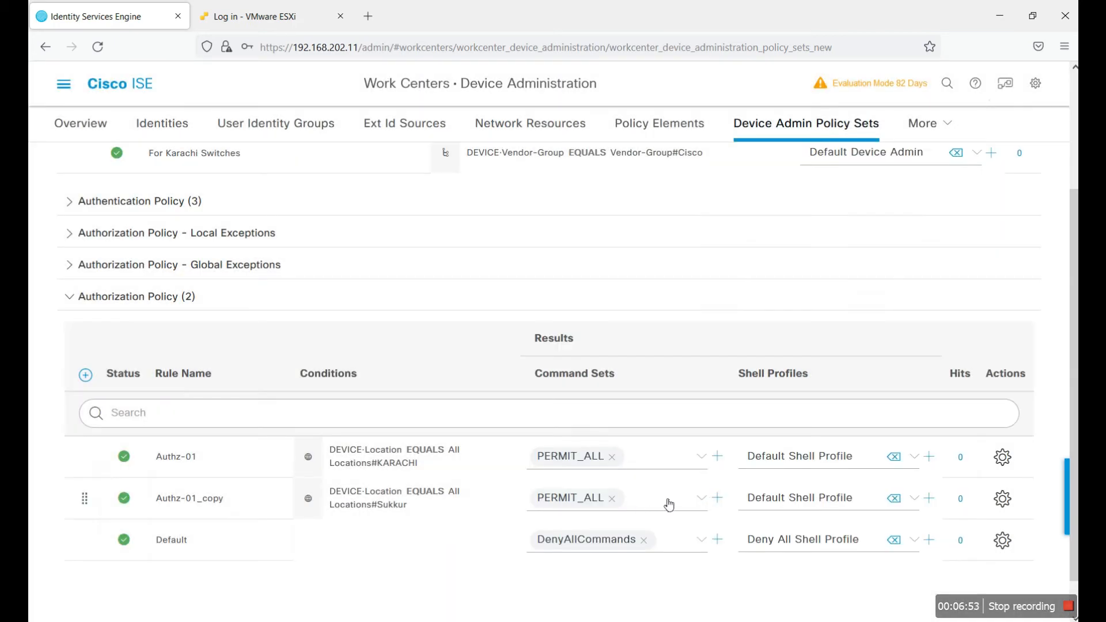
{"action": "left_click", "coordinate": [701, 500]}
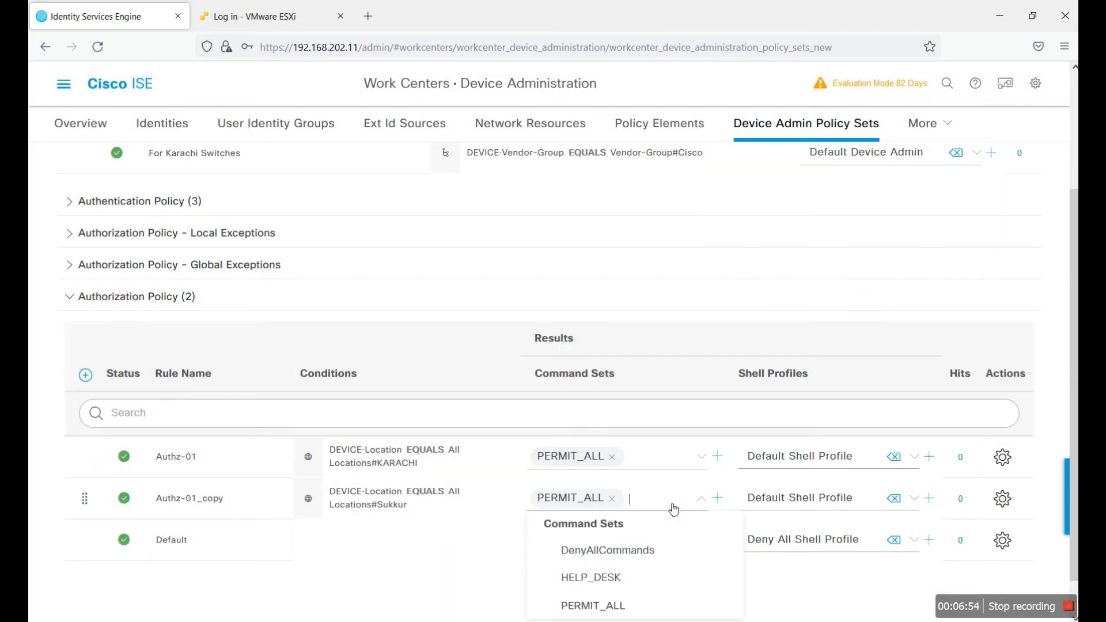
{"action": "left_click", "coordinate": [615, 580]}
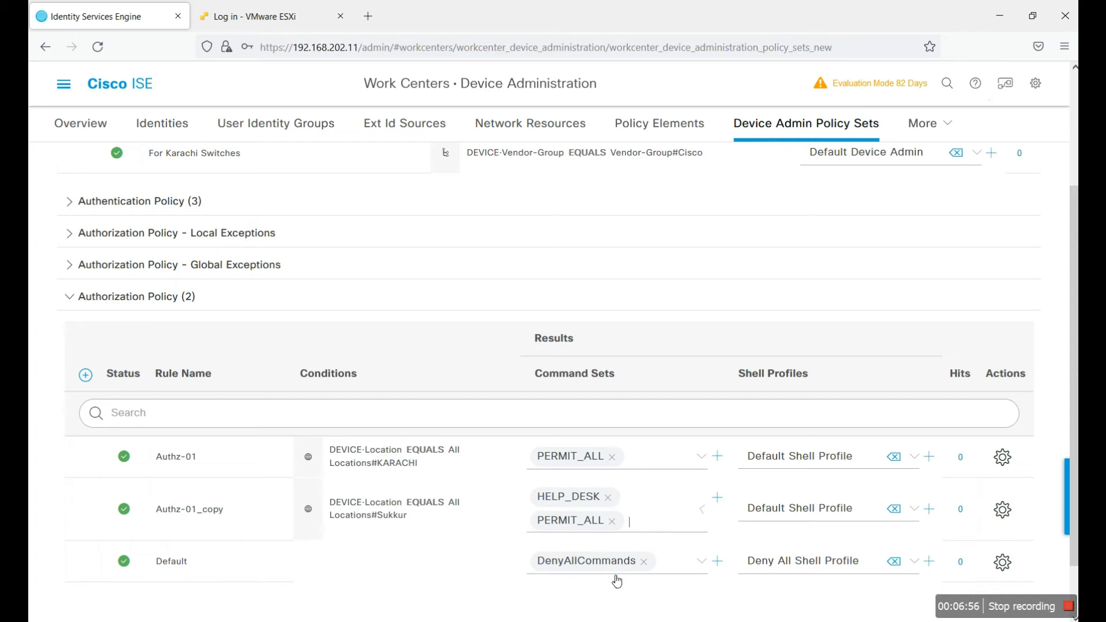
{"action": "left_click", "coordinate": [612, 521]}
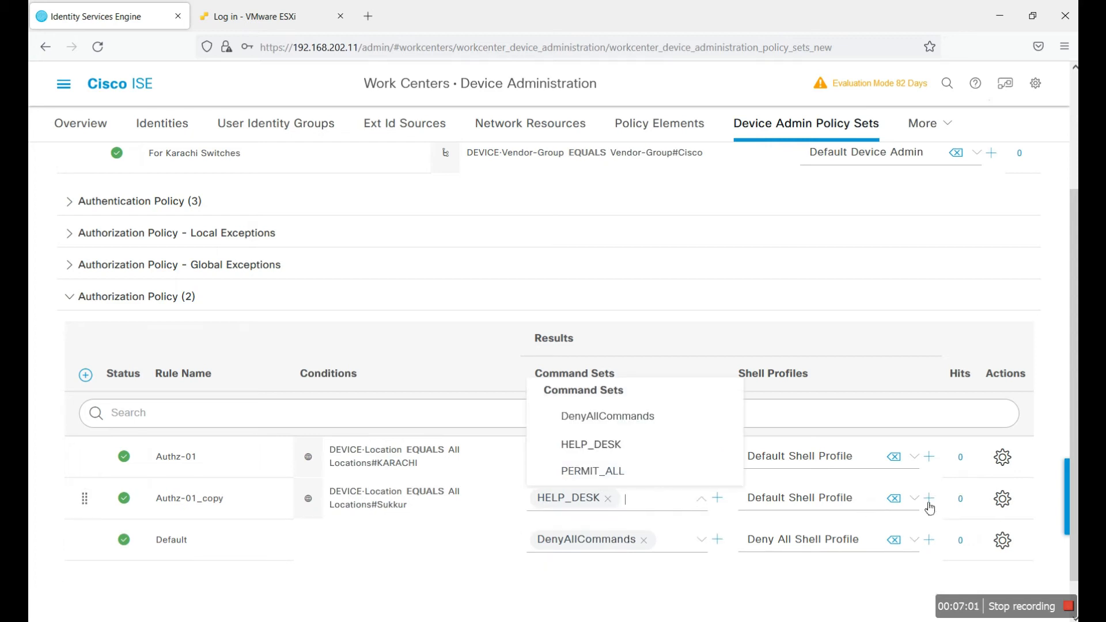
{"action": "left_click", "coordinate": [236, 505]}
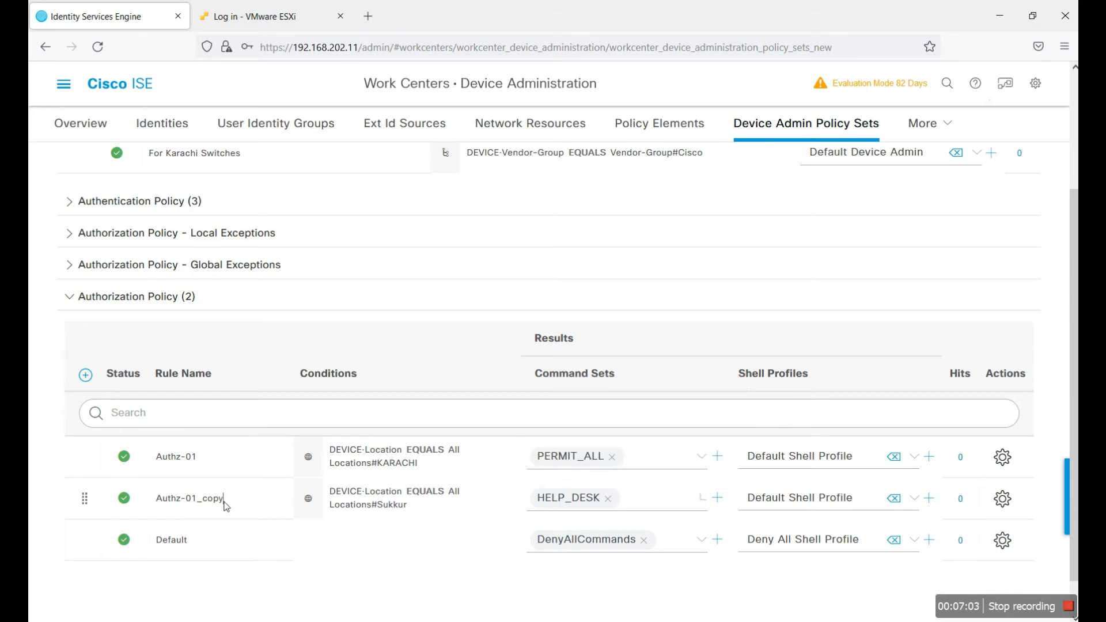
{"action": "key", "text": "BackSpace"}
{"action": "key", "text": "BackSpace"}
Step: Save the policy set with Authz-02, then view the AD-DNS01 Active Directory join point's groups
{"action": "scroll", "coordinate": [1061, 550], "scroll_direction": "down", "scroll_amount": 2}
{"action": "left_click", "coordinate": [1005, 587]}
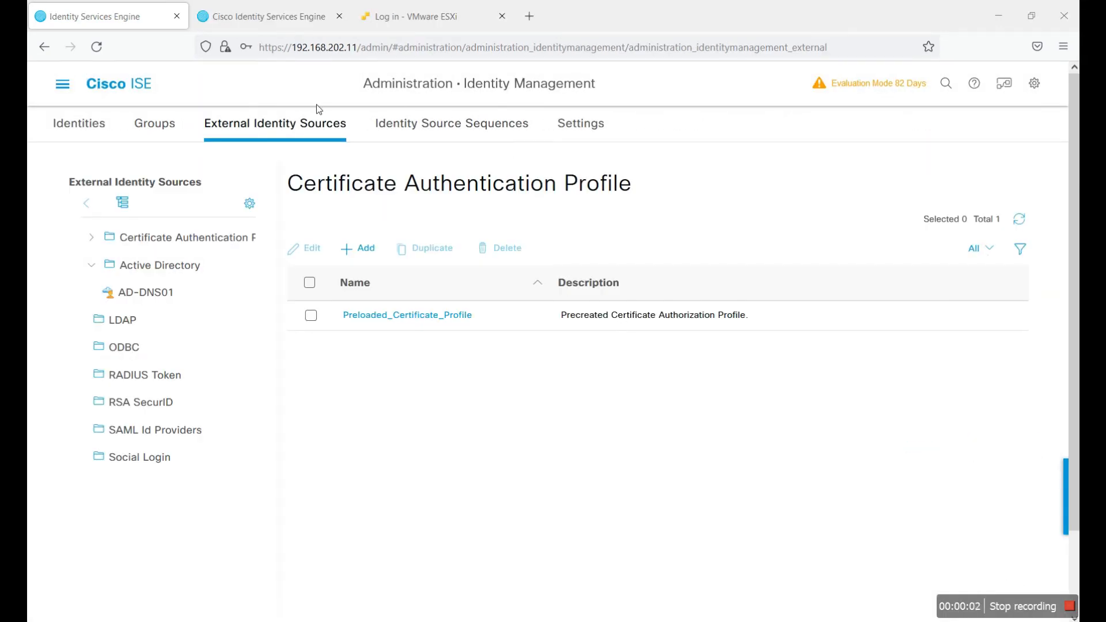
{"action": "left_click", "coordinate": [61, 81]}
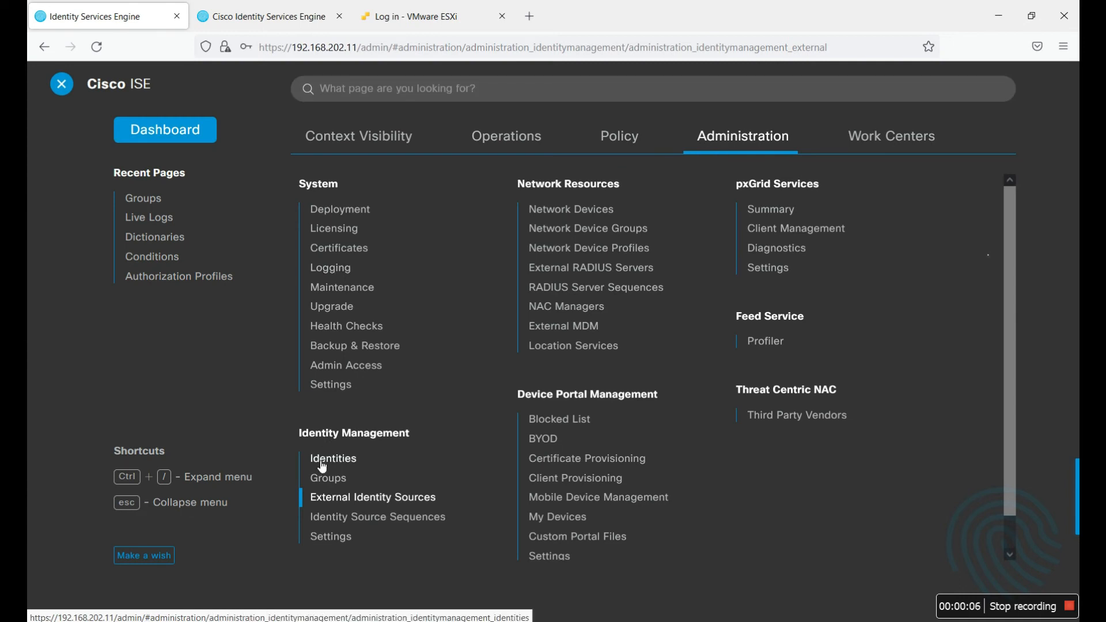
{"action": "left_click", "coordinate": [372, 497]}
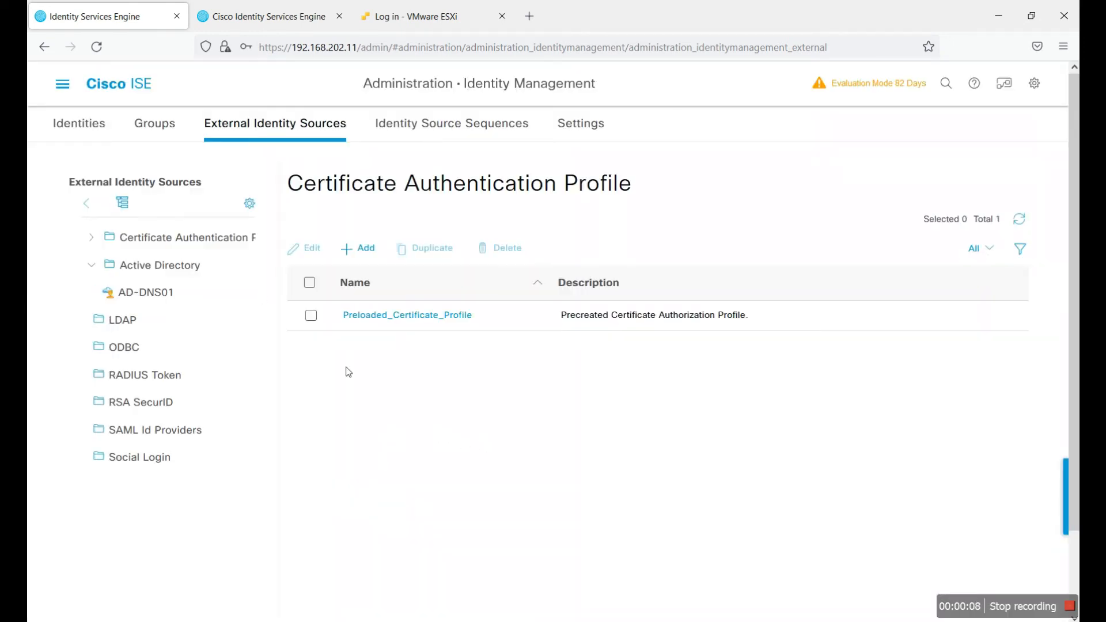
{"action": "left_click", "coordinate": [163, 294]}
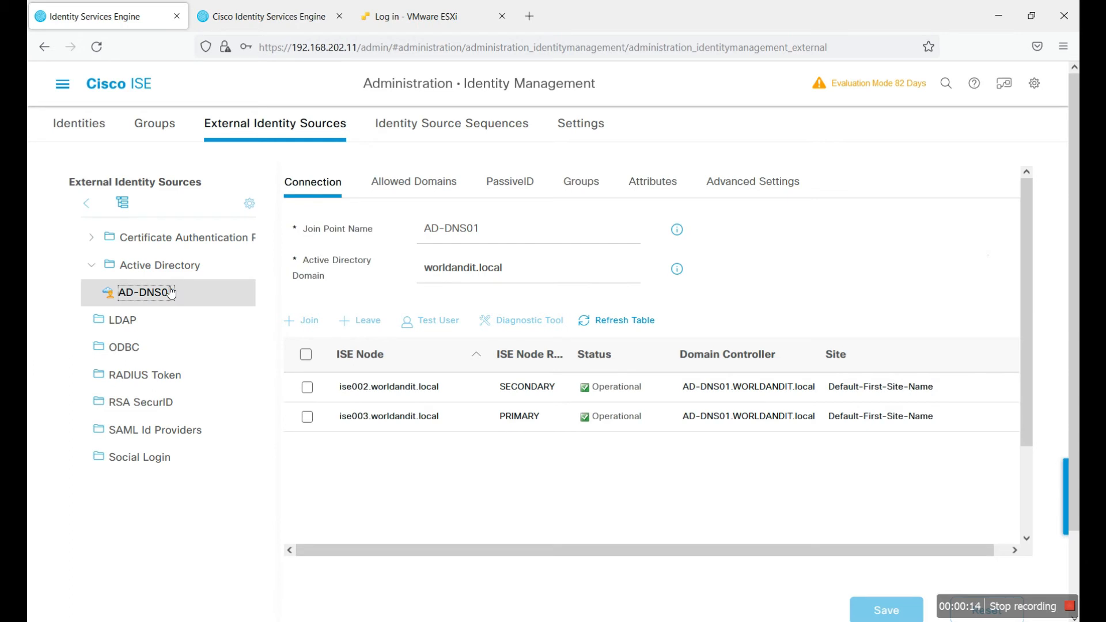
{"action": "left_click", "coordinate": [578, 186]}
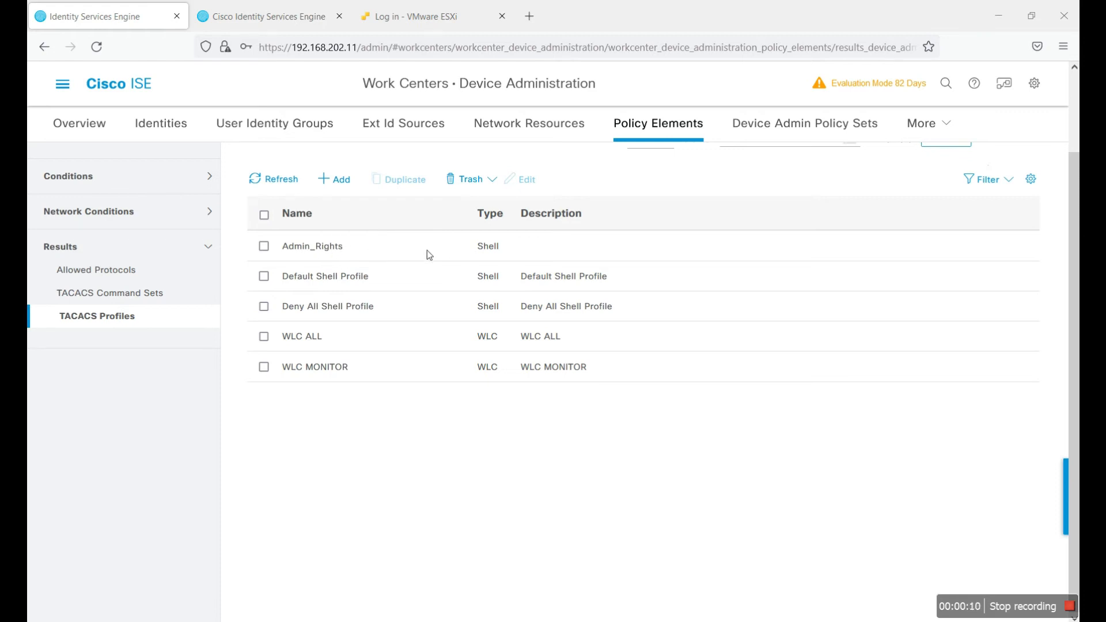
Step: Start a new TACACS shell profile named HELP_DESK
{"action": "left_click", "coordinate": [343, 179]}
{"action": "type", "text": "HELP-"}
{"action": "key", "text": "BackSpace"}
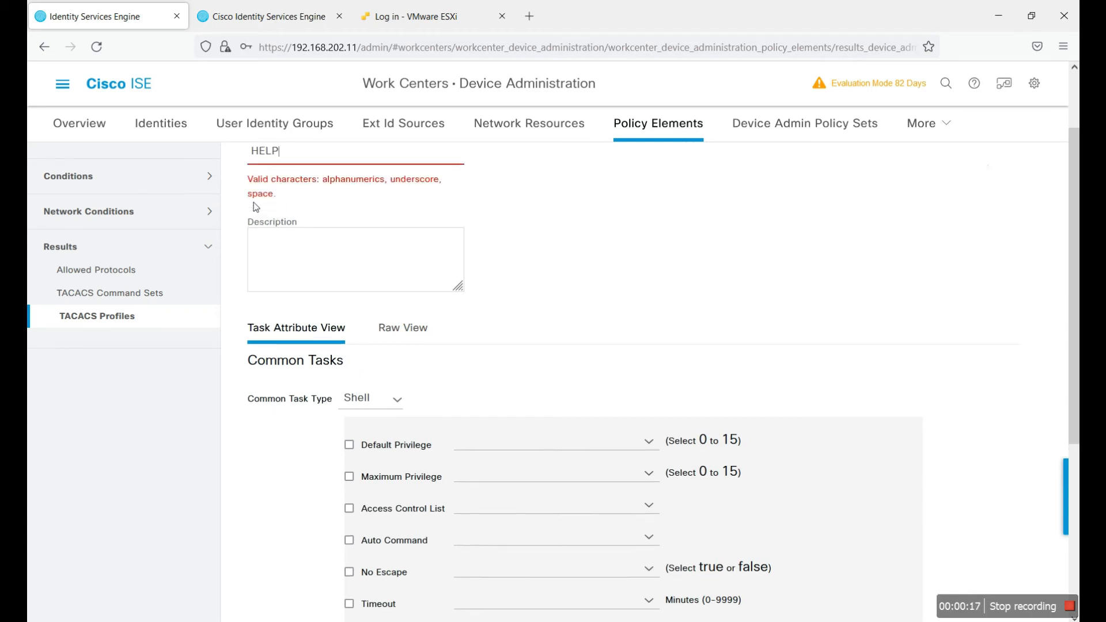
{"action": "type", "text": "_DESK"}
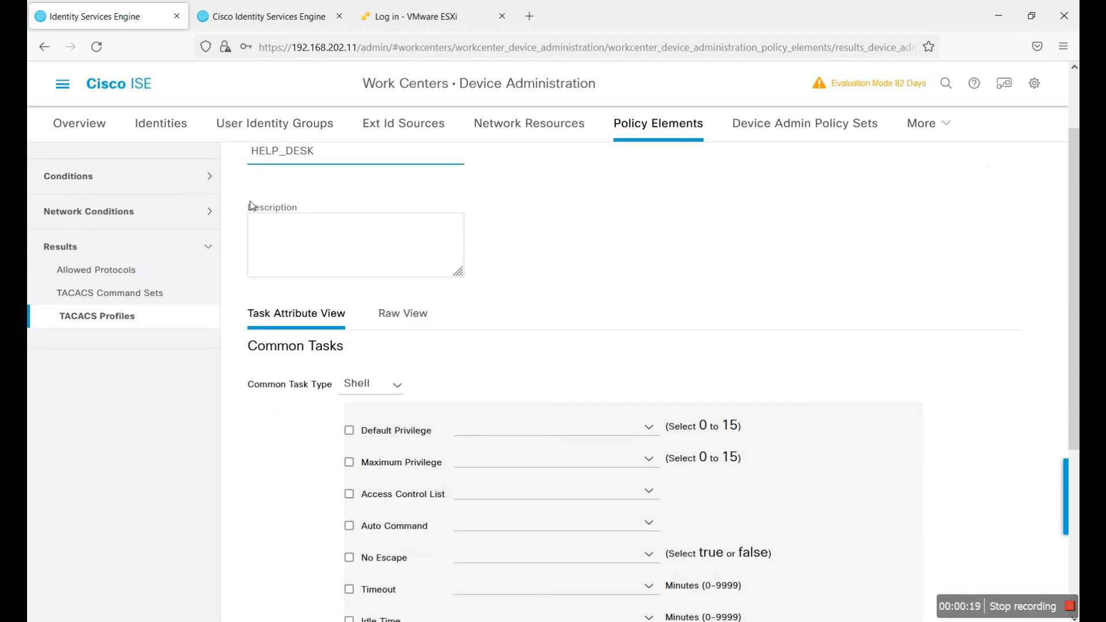
Step: Enable default and maximum privilege, set both to 15, and submit the profile
{"action": "left_click", "coordinate": [352, 432]}
{"action": "left_click", "coordinate": [349, 462]}
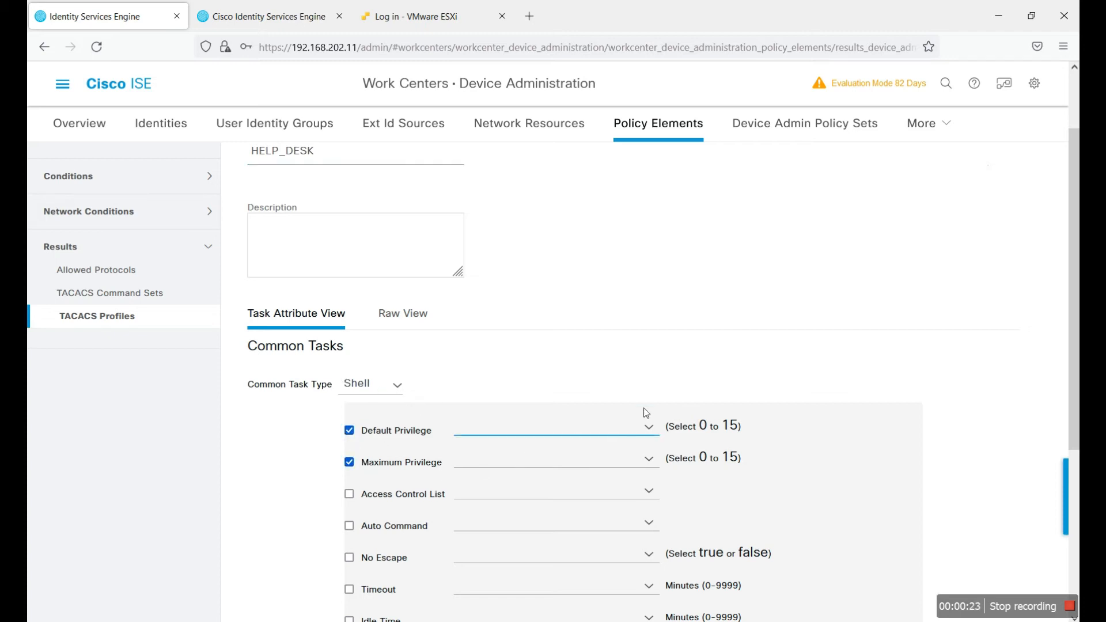
{"action": "scroll", "coordinate": [644, 408], "scroll_direction": "down", "scroll_amount": 4}
{"action": "left_click", "coordinate": [656, 206]}
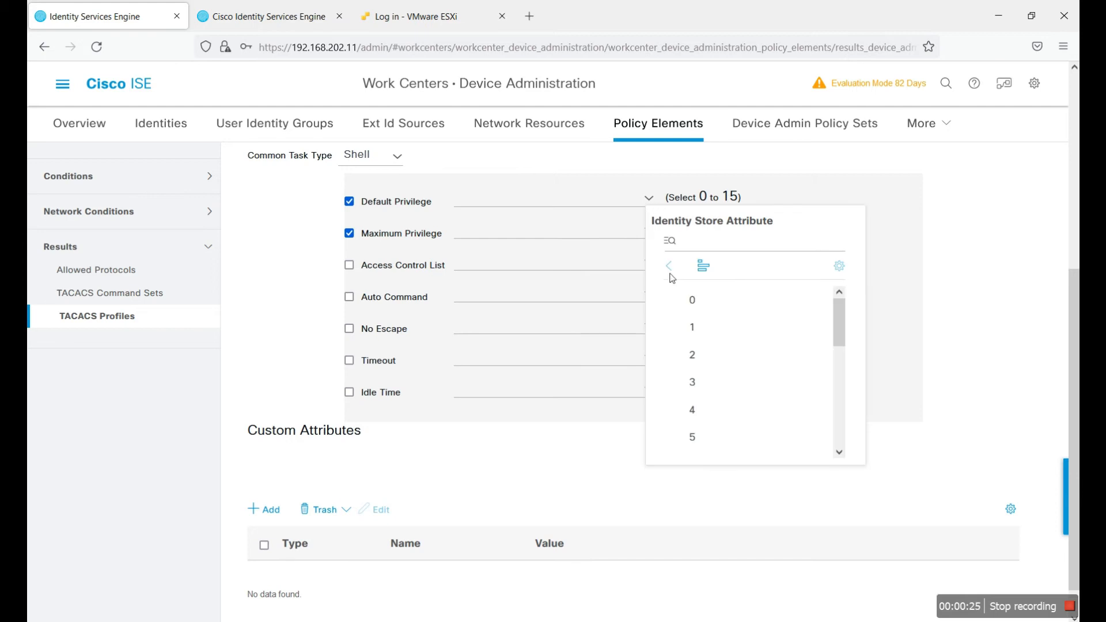
{"action": "scroll", "coordinate": [749, 346], "scroll_direction": "down", "scroll_amount": 3}
{"action": "scroll", "coordinate": [742, 398], "scroll_direction": "down", "scroll_amount": 1}
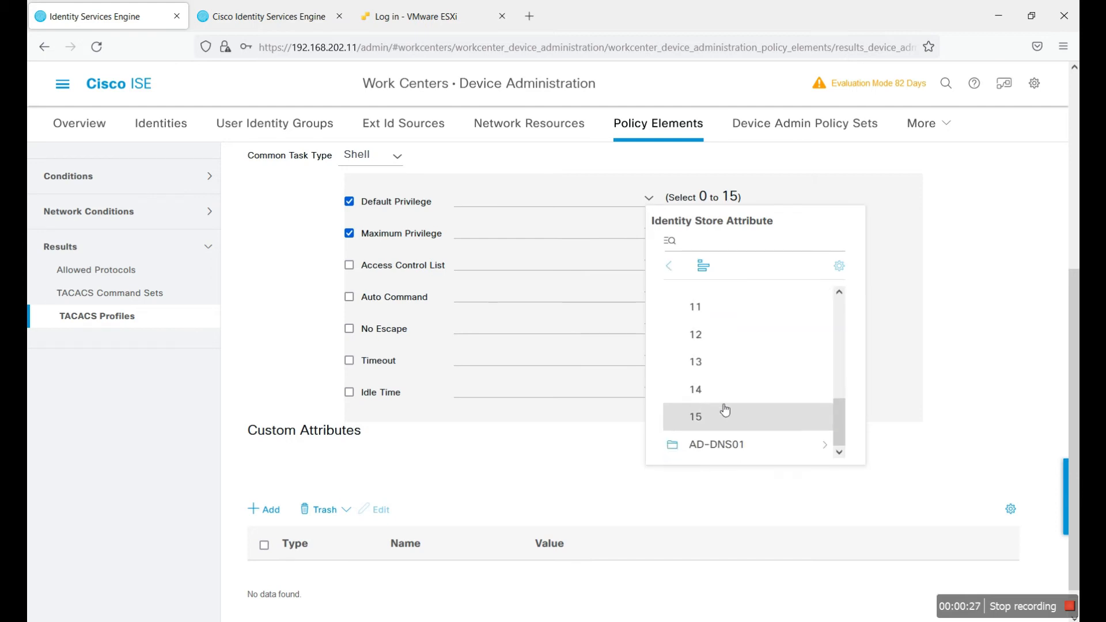
{"action": "left_click", "coordinate": [721, 410]}
{"action": "left_click", "coordinate": [653, 235]}
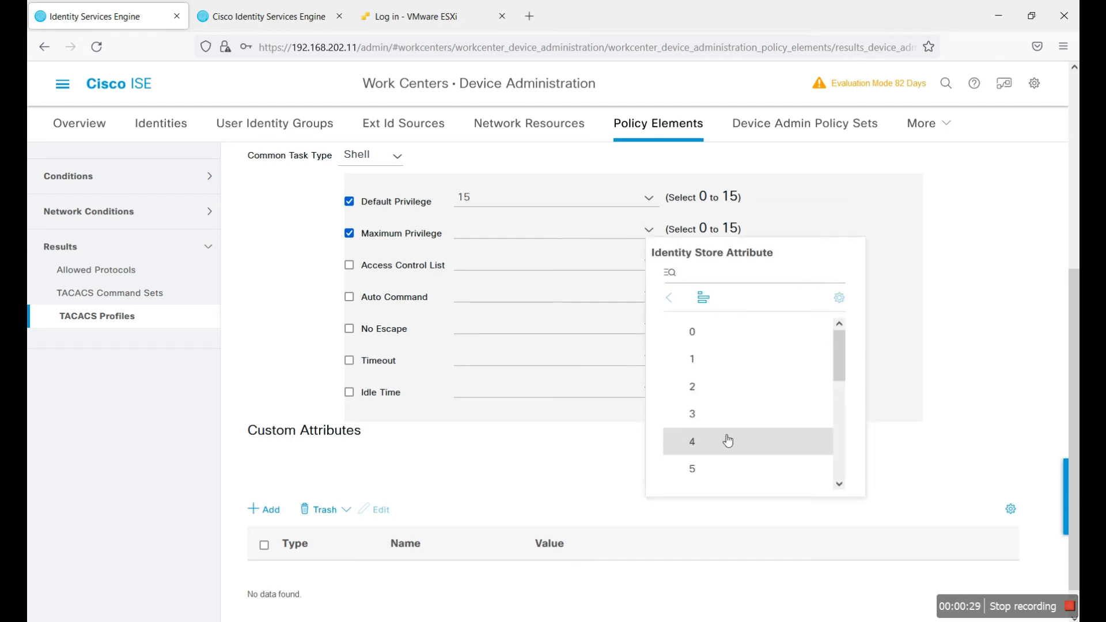
{"action": "scroll", "coordinate": [731, 439], "scroll_direction": "down", "scroll_amount": 3}
{"action": "left_click", "coordinate": [726, 473]}
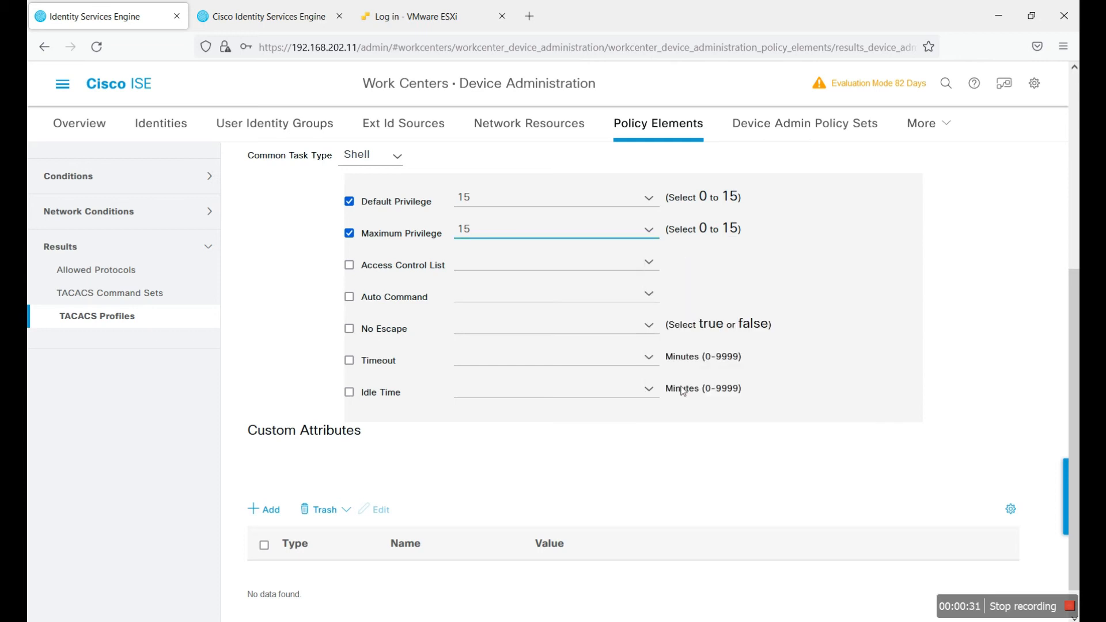
{"action": "scroll", "coordinate": [858, 352], "scroll_direction": "down", "scroll_amount": 1}
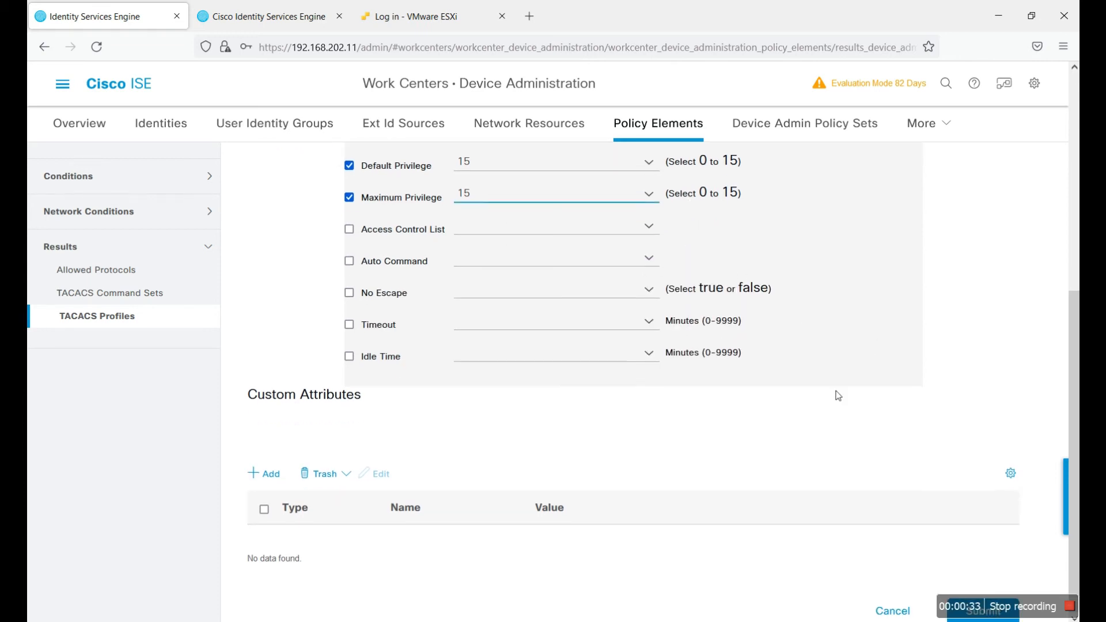
{"action": "left_click", "coordinate": [982, 615]}
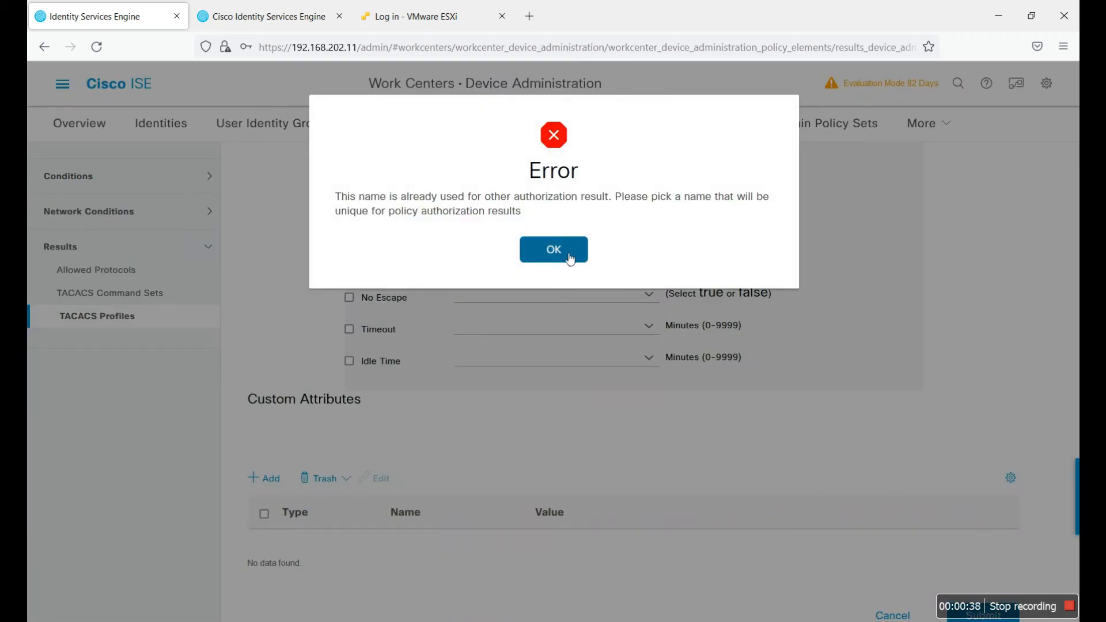
Step: Resolve the duplicate-name error by renaming the profile HELP_DESK01 and resubmitting it
{"action": "left_click", "coordinate": [569, 258]}
{"action": "left_click", "coordinate": [297, 206]}
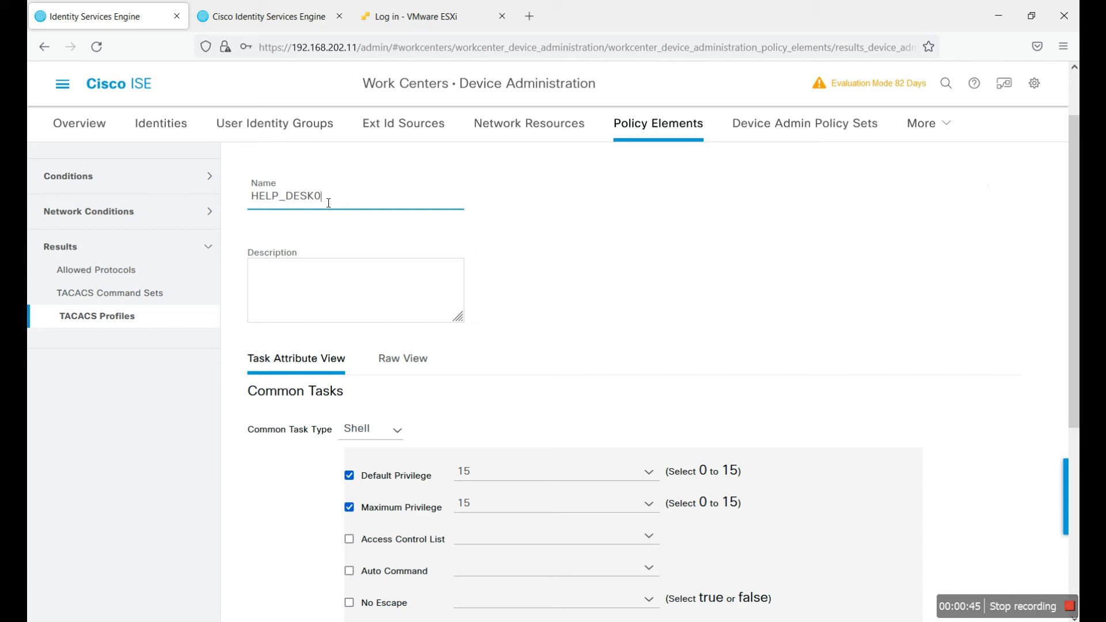
{"action": "scroll", "coordinate": [779, 259], "scroll_direction": "down", "scroll_amount": 5}
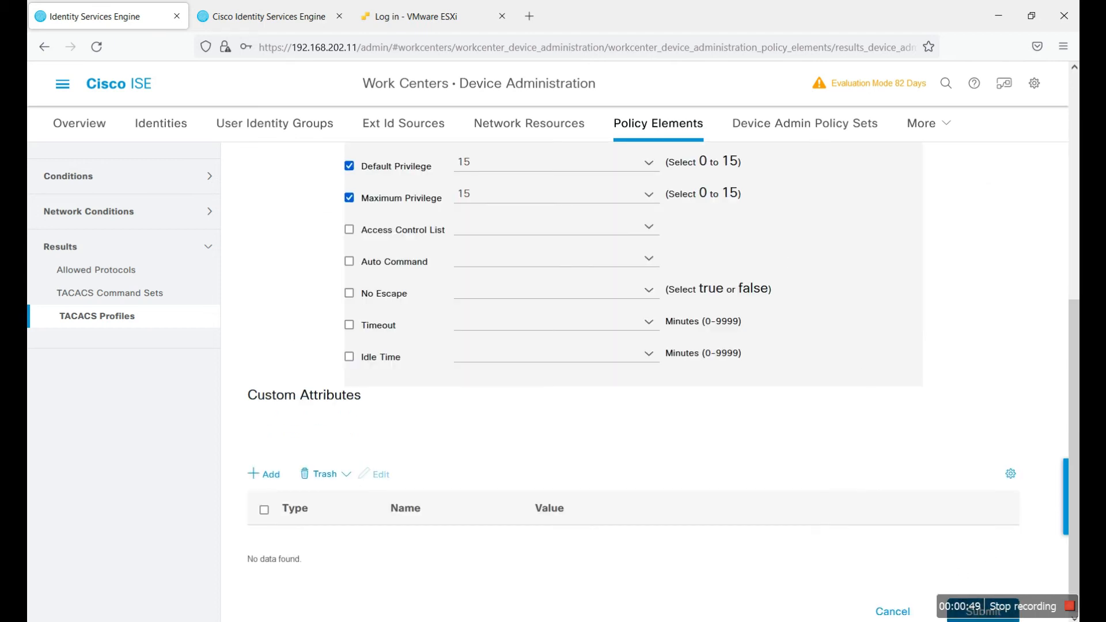
{"action": "left_click", "coordinate": [982, 610]}
{"action": "scroll", "coordinate": [420, 375], "scroll_direction": "up", "scroll_amount": 3}
{"action": "scroll", "coordinate": [321, 240], "scroll_direction": "up", "scroll_amount": 2}
{"action": "left_click", "coordinate": [803, 128]}
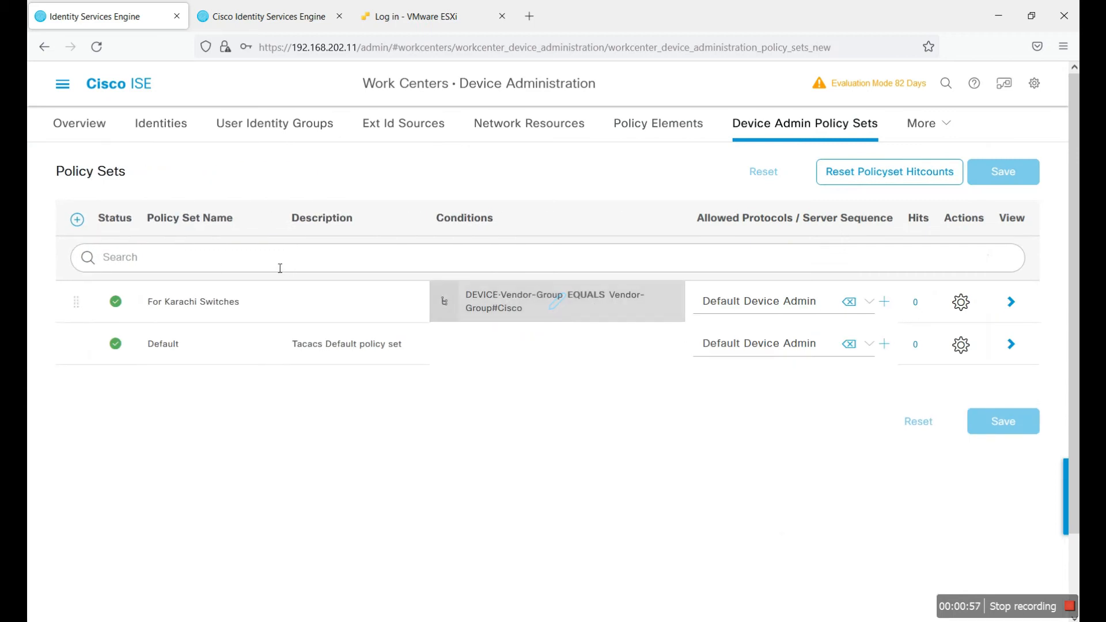
Step: Open the For Karachi Switches policy set and retype its name as 'For Cisco Switches'
{"action": "left_click", "coordinate": [1010, 301]}
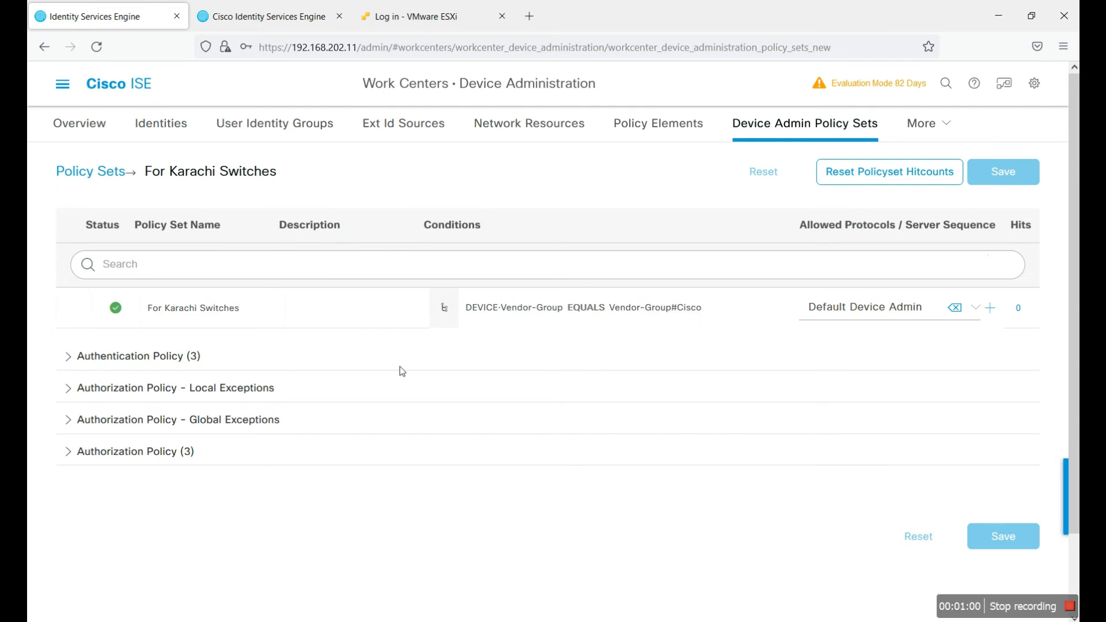
{"action": "left_click", "coordinate": [156, 363]}
{"action": "scroll", "coordinate": [382, 323], "scroll_direction": "down", "scroll_amount": 4}
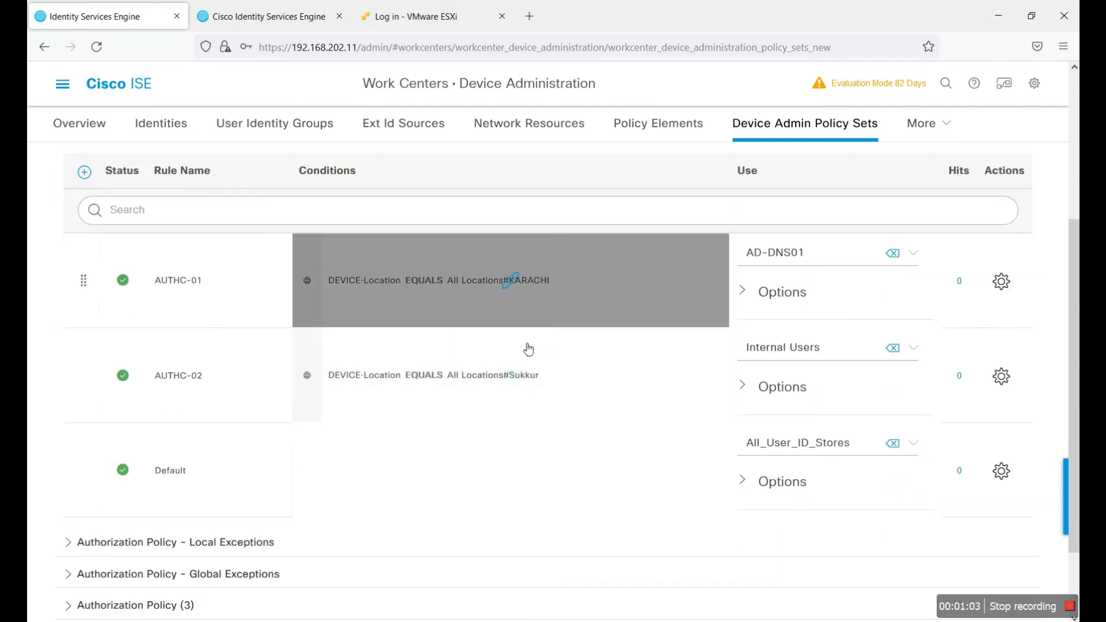
{"action": "scroll", "coordinate": [427, 366], "scroll_direction": "up", "scroll_amount": 1}
{"action": "scroll", "coordinate": [427, 365], "scroll_direction": "up", "scroll_amount": 2}
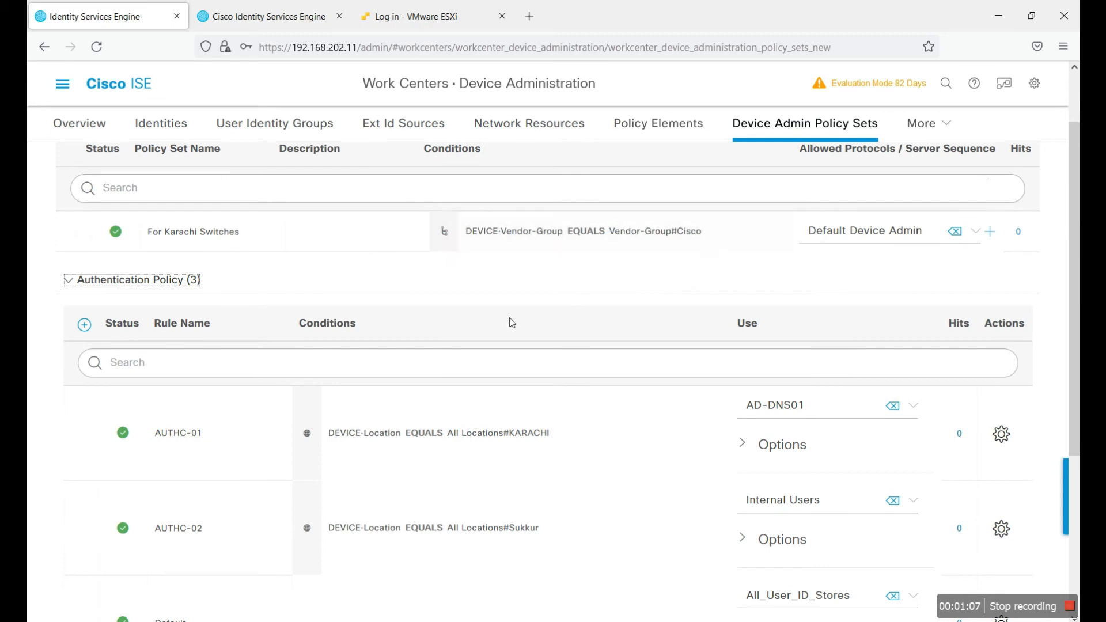
{"action": "left_click", "coordinate": [239, 233]}
{"action": "double_click", "coordinate": [240, 233]}
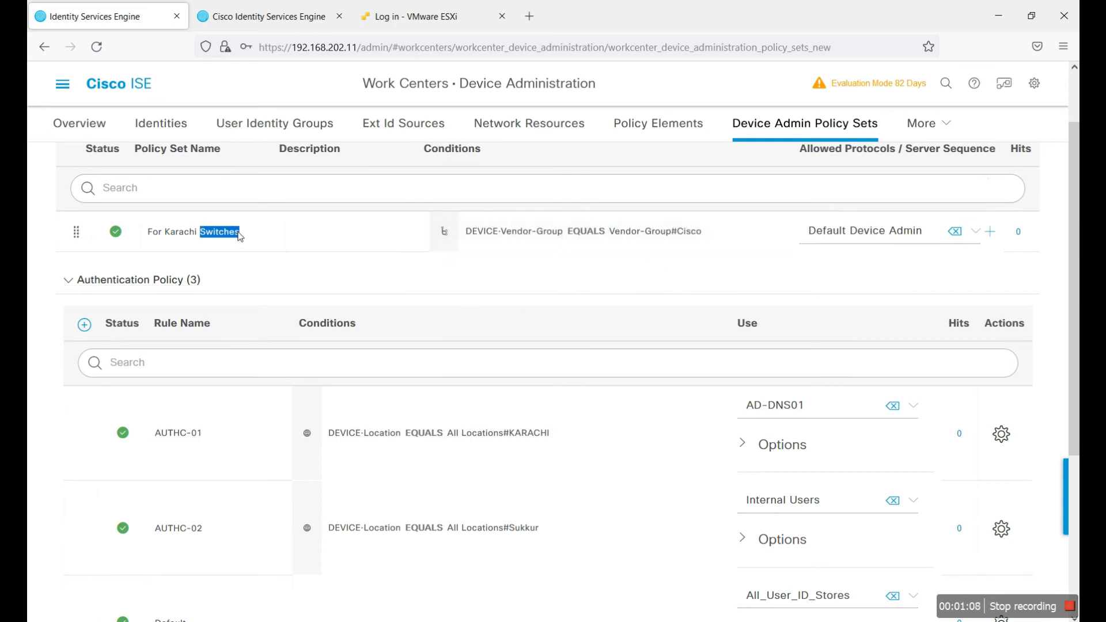
{"action": "key", "text": "BackSpace"}
{"action": "key", "text": "BackSpace"}
{"action": "key", "text": "BackSpace"}
{"action": "key", "text": "BackSpace"}
{"action": "key", "text": "BackSpace"}
{"action": "key", "text": "BackSpace"}
{"action": "key", "text": "BackSpace"}
{"action": "key", "text": "BackSpace"}
{"action": "key", "text": "BackSpace"}
{"action": "type", "text": "Sw"}
{"action": "key", "text": "BackSpace"}
{"action": "key", "text": "BackSpace"}
{"action": "type", "text": "Cisco Switches"}
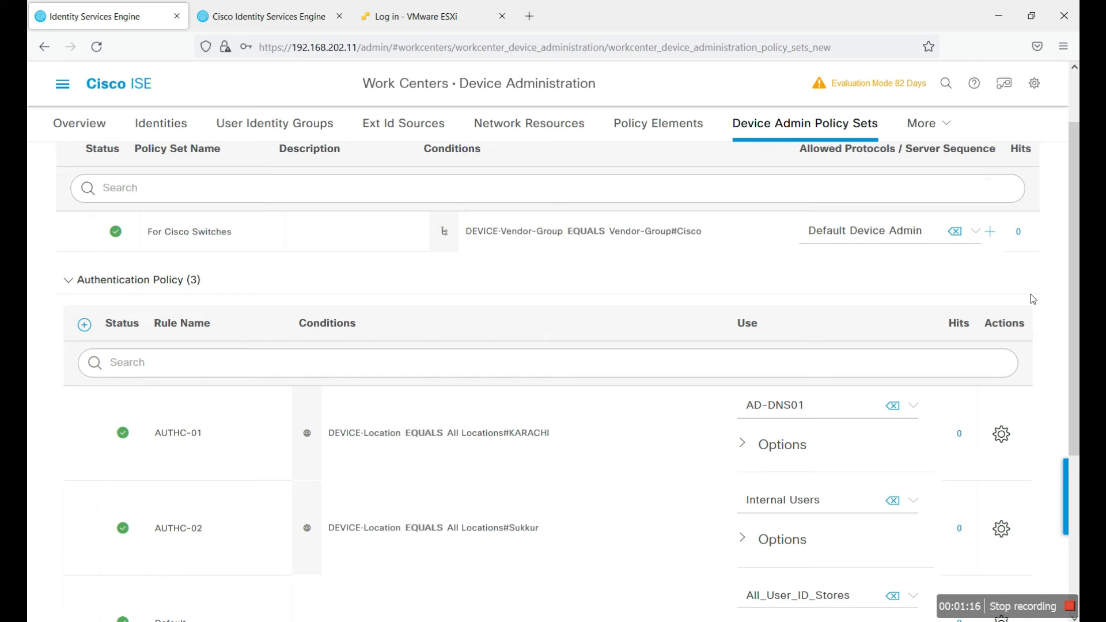
Step: Set Authz-01's shell profile to Admin_Rights and Authz-02's to HELP_DESK01, then save
{"action": "scroll", "coordinate": [757, 315], "scroll_direction": "down", "scroll_amount": 3}
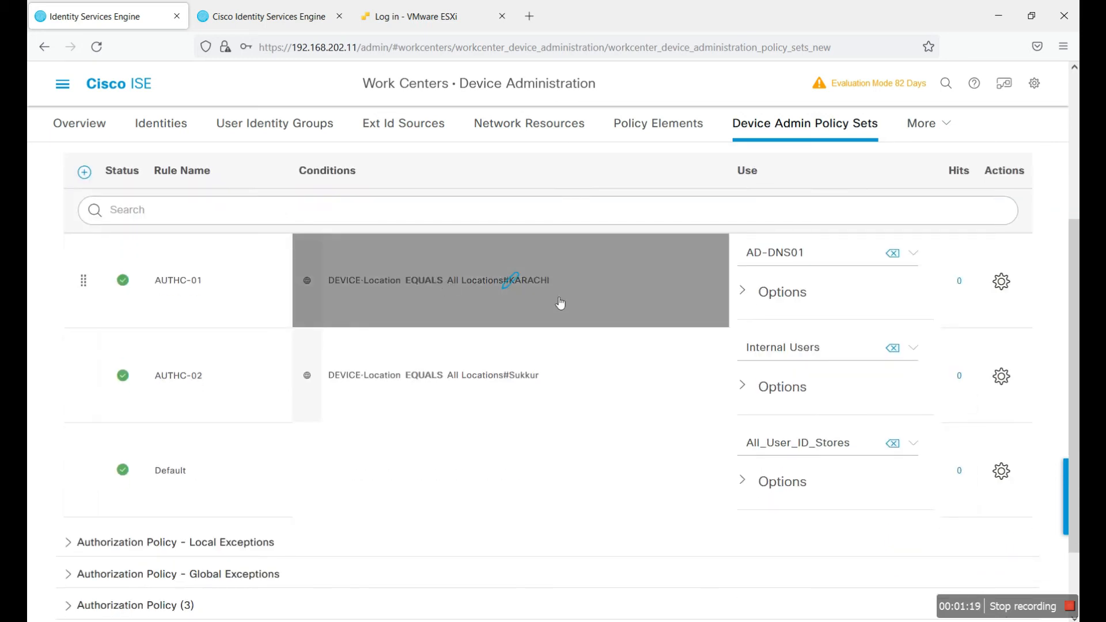
{"action": "scroll", "coordinate": [560, 303], "scroll_direction": "down", "scroll_amount": 2}
{"action": "left_click", "coordinate": [145, 521]}
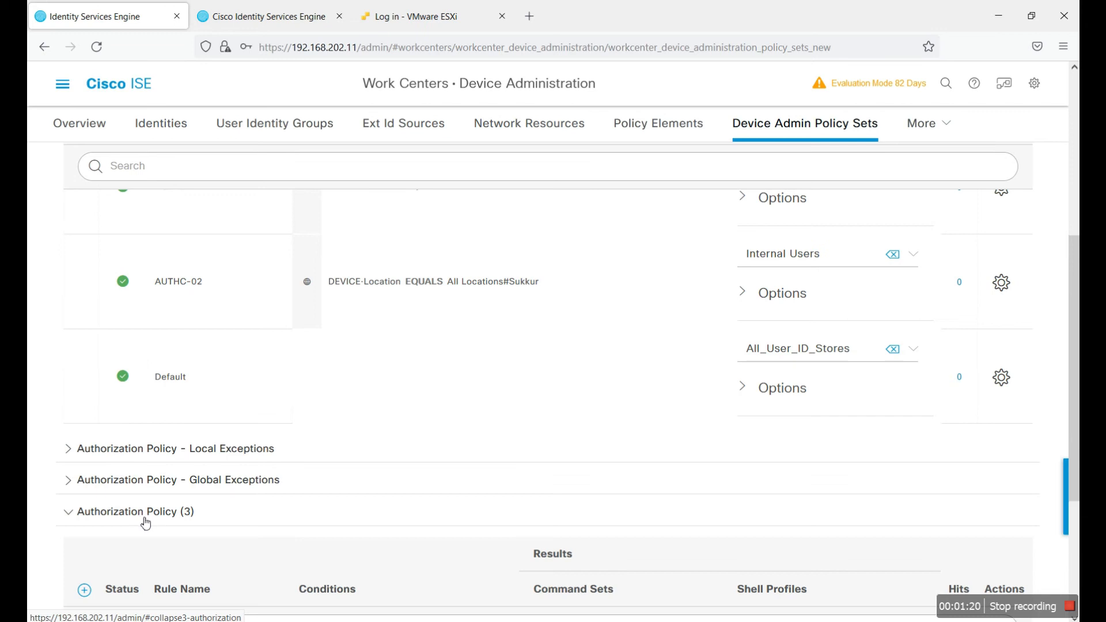
{"action": "scroll", "coordinate": [403, 472], "scroll_direction": "down", "scroll_amount": 5}
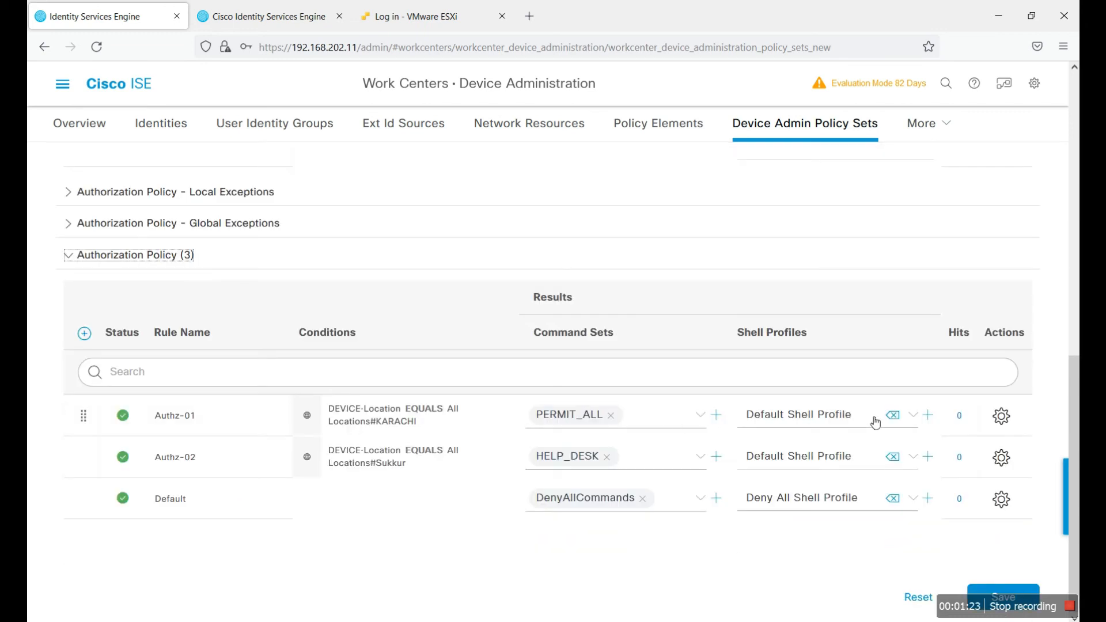
{"action": "left_click", "coordinate": [914, 417]}
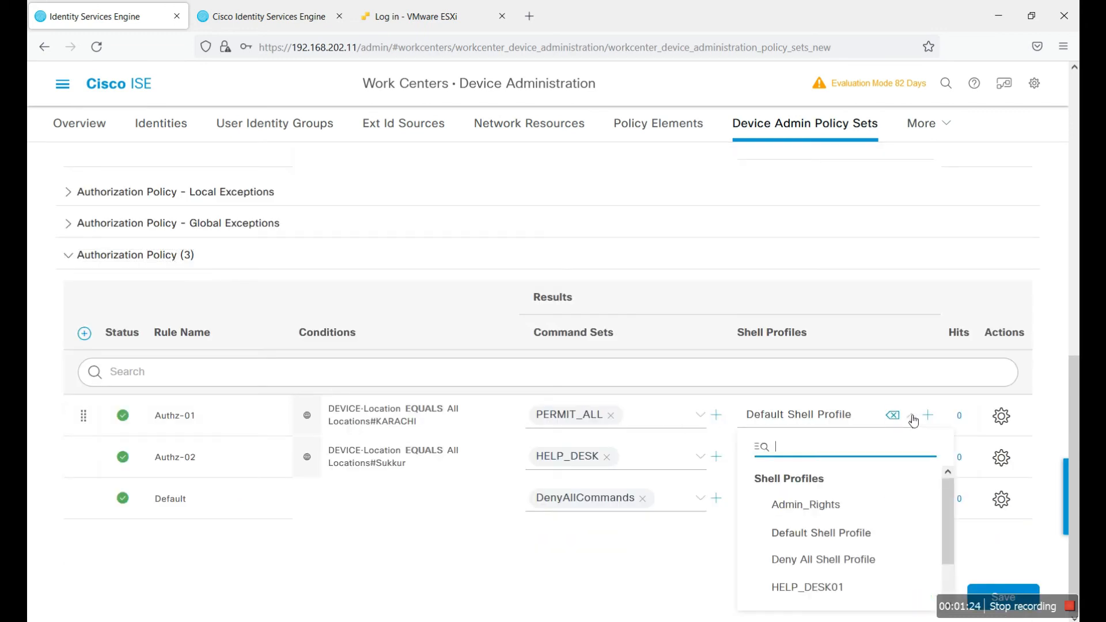
{"action": "left_click", "coordinate": [836, 509]}
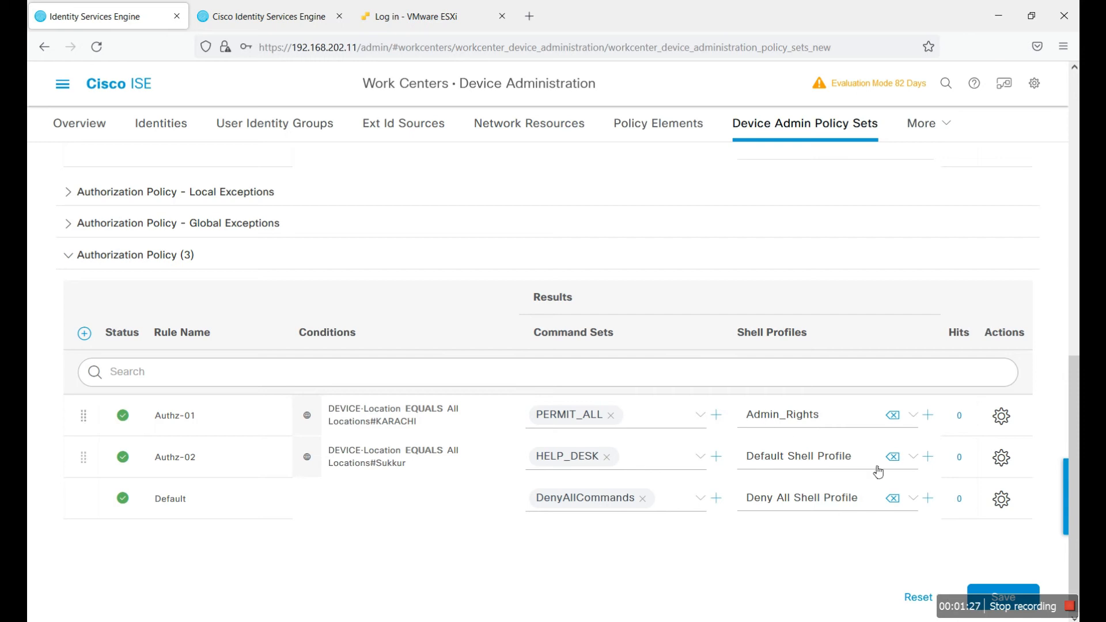
{"action": "left_click", "coordinate": [912, 456]}
{"action": "left_click", "coordinate": [868, 429]}
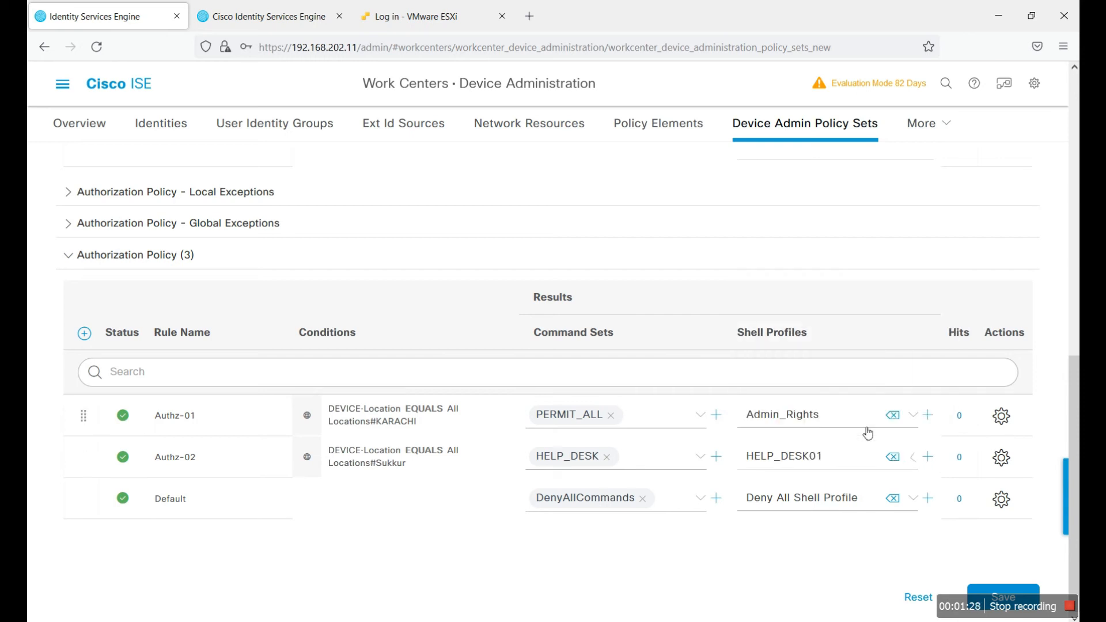
{"action": "left_click", "coordinate": [989, 596]}
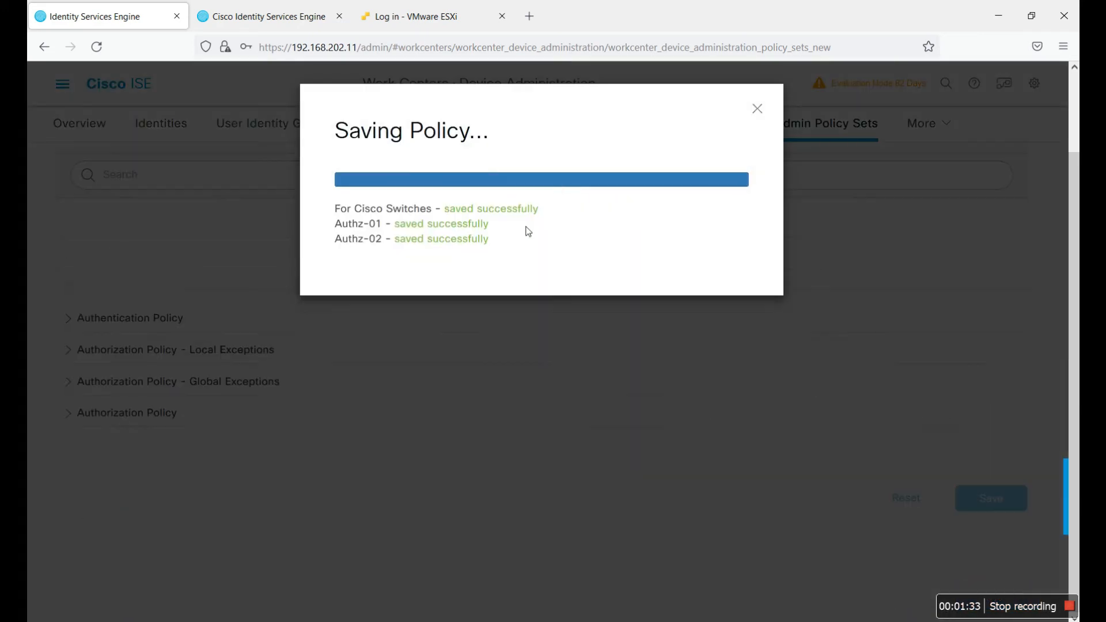
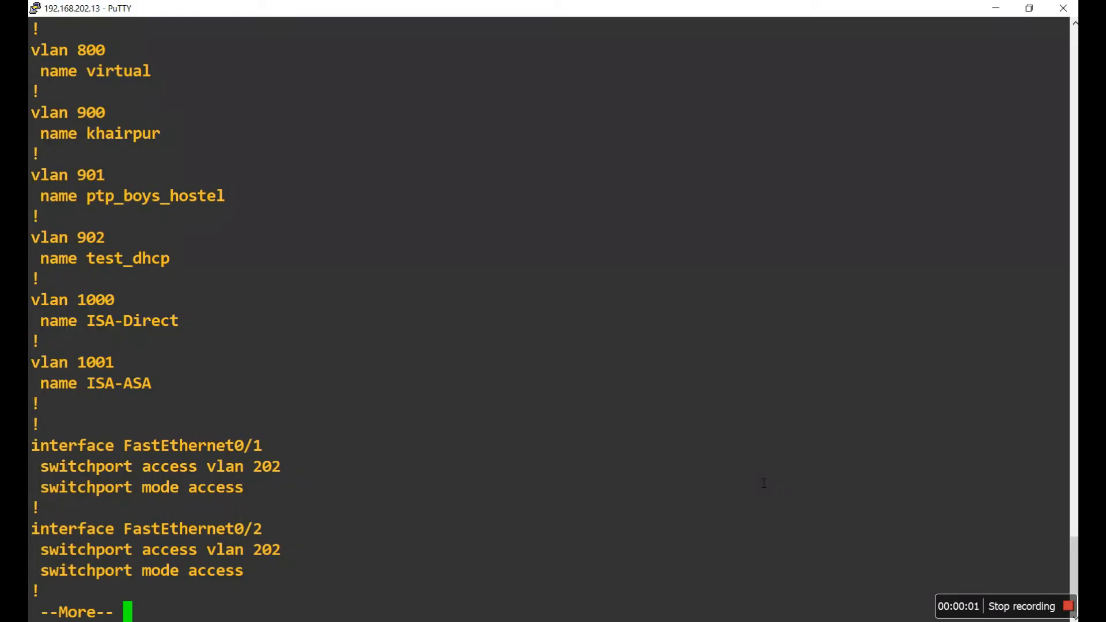
Step: Advance the switch's show run output by another page
{"action": "key", "text": "Return"}
{"action": "key", "text": "Return"}
{"action": "key", "text": "Return"}
{"action": "key", "text": "Return"}
{"action": "key", "text": "Return"}
{"action": "key", "text": "Return"}
{"action": "key", "text": "Return"}
{"action": "key", "text": "Return"}
{"action": "key", "text": "Return"}
{"action": "key", "text": "Return"}
{"action": "key", "text": "Return"}
{"action": "key", "text": "Return"}
{"action": "key", "text": "Return"}
{"action": "key", "text": "Return"}
{"action": "key", "text": "Return"}
{"action": "key", "text": "Return"}
{"action": "key", "text": "Return"}
{"action": "key", "text": "Return"}
{"action": "key", "text": "Return"}
{"action": "key", "text": "Return"}
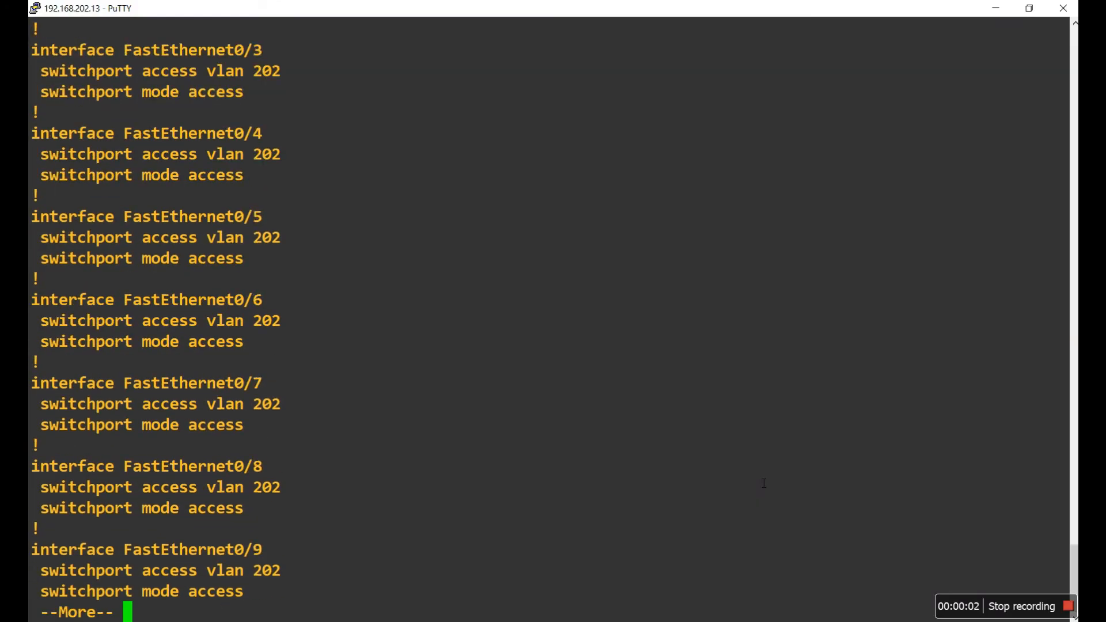
Step: Page the running configuration to its end and scroll back up to the AAA section
{"action": "key", "text": "Return"}
{"action": "key", "text": "Return"}
{"action": "key", "text": "Return"}
{"action": "key", "text": "Return"}
{"action": "key", "text": "Return"}
{"action": "key", "text": "Return"}
{"action": "key", "text": "Return"}
{"action": "key", "text": "Return"}
{"action": "key", "text": "Return"}
{"action": "key", "text": "Return"}
{"action": "key", "text": "Return"}
{"action": "key", "text": "Return"}
{"action": "key", "text": "Return"}
{"action": "key", "text": "Return"}
{"action": "key", "text": "Return"}
{"action": "key", "text": "Return"}
{"action": "key", "text": "Return"}
{"action": "key", "text": "Return"}
{"action": "key", "text": "Return"}
{"action": "key", "text": "Return"}
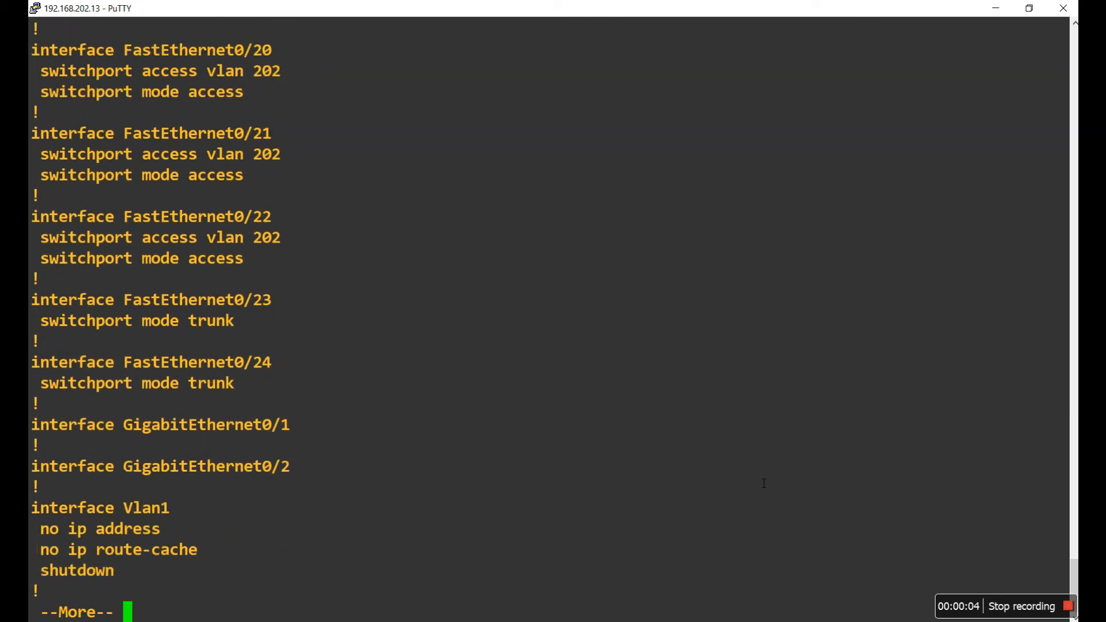
{"action": "key", "text": "Return"}
{"action": "key", "text": "Return"}
{"action": "key", "text": "Return"}
{"action": "key", "text": "Return"}
{"action": "key", "text": "Return"}
{"action": "key", "text": "Return"}
{"action": "key", "text": "Return"}
{"action": "key", "text": "Return"}
{"action": "key", "text": "Return"}
{"action": "key", "text": "Return"}
{"action": "key", "text": "Return"}
{"action": "key", "text": "Return"}
{"action": "key", "text": "Return"}
{"action": "key", "text": "Return"}
{"action": "key", "text": "Return"}
{"action": "key", "text": "Return"}
{"action": "key", "text": "Return"}
{"action": "key", "text": "Return"}
{"action": "key", "text": "Return"}
{"action": "key", "text": "Return"}
{"action": "key", "text": "Return"}
{"action": "key", "text": "Return"}
{"action": "key", "text": "Return"}
{"action": "key", "text": "Return"}
{"action": "key", "text": "Return"}
{"action": "key", "text": "Return"}
{"action": "key", "text": "Return"}
{"action": "key", "text": "Return"}
{"action": "key", "text": "Return"}
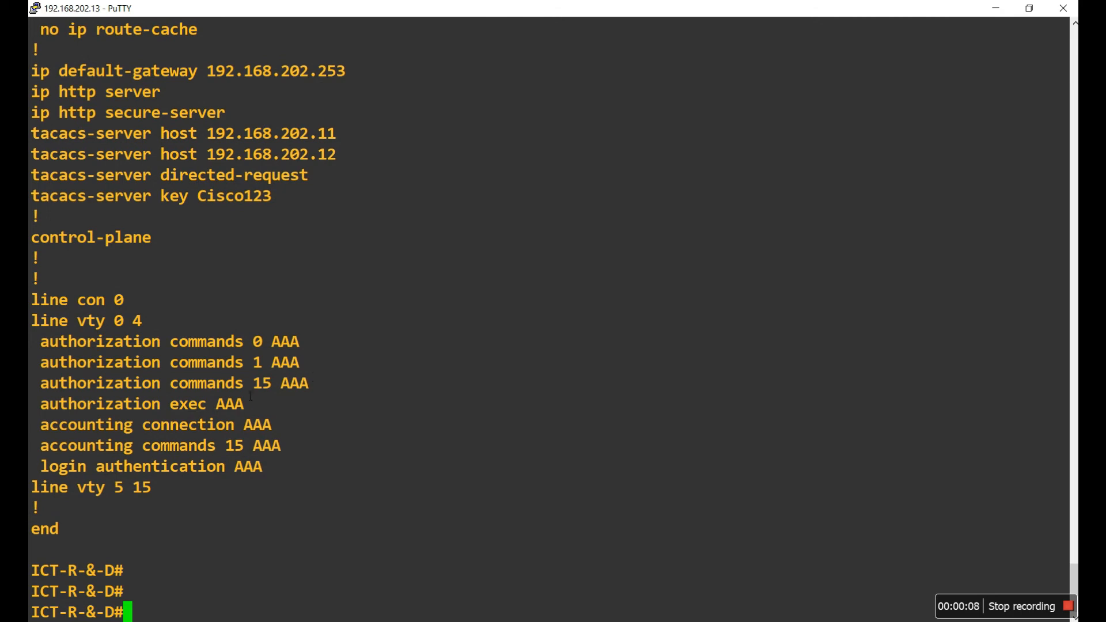
{"action": "scroll", "coordinate": [292, 397], "scroll_direction": "up", "scroll_amount": 20}
{"action": "scroll", "coordinate": [292, 397], "scroll_direction": "up", "scroll_amount": 5}
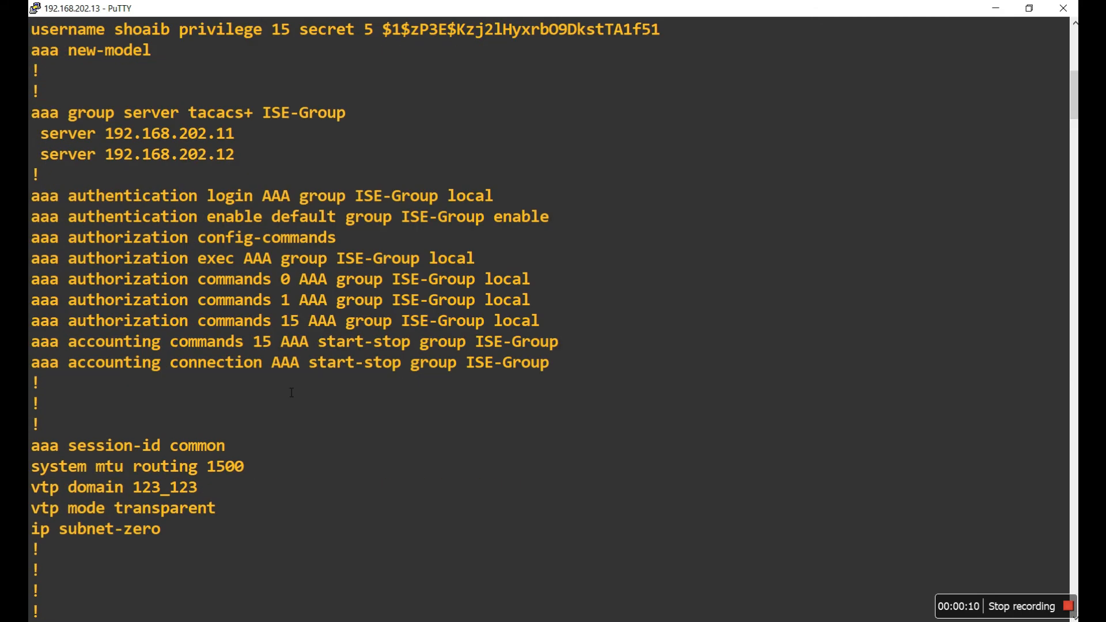
{"action": "scroll", "coordinate": [317, 398], "scroll_direction": "up", "scroll_amount": 8}
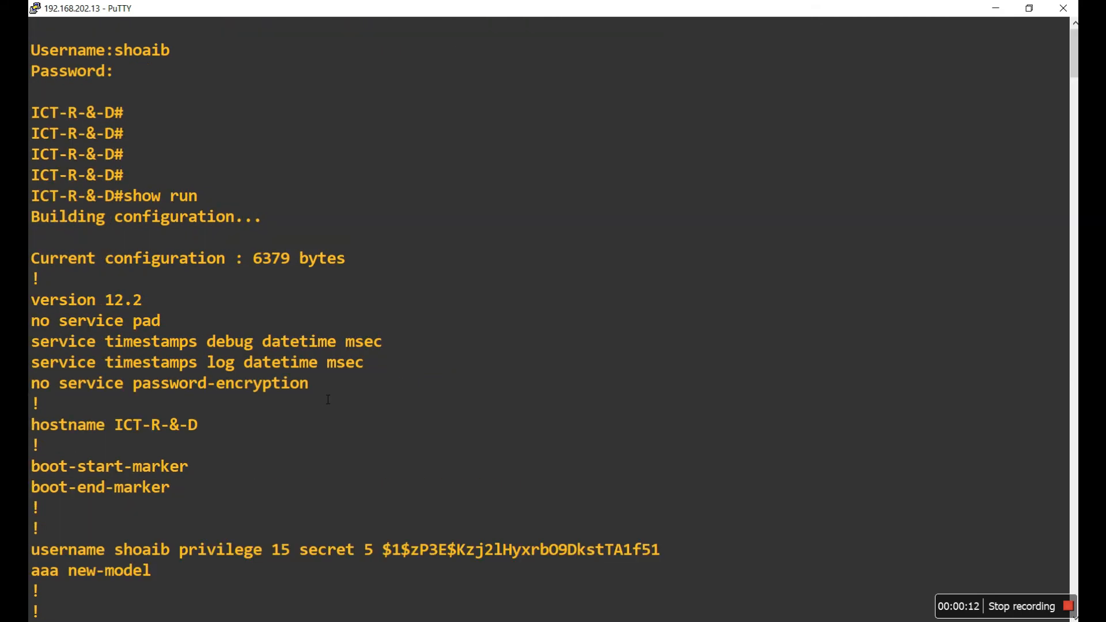
{"action": "scroll", "coordinate": [328, 399], "scroll_direction": "down", "scroll_amount": 5}
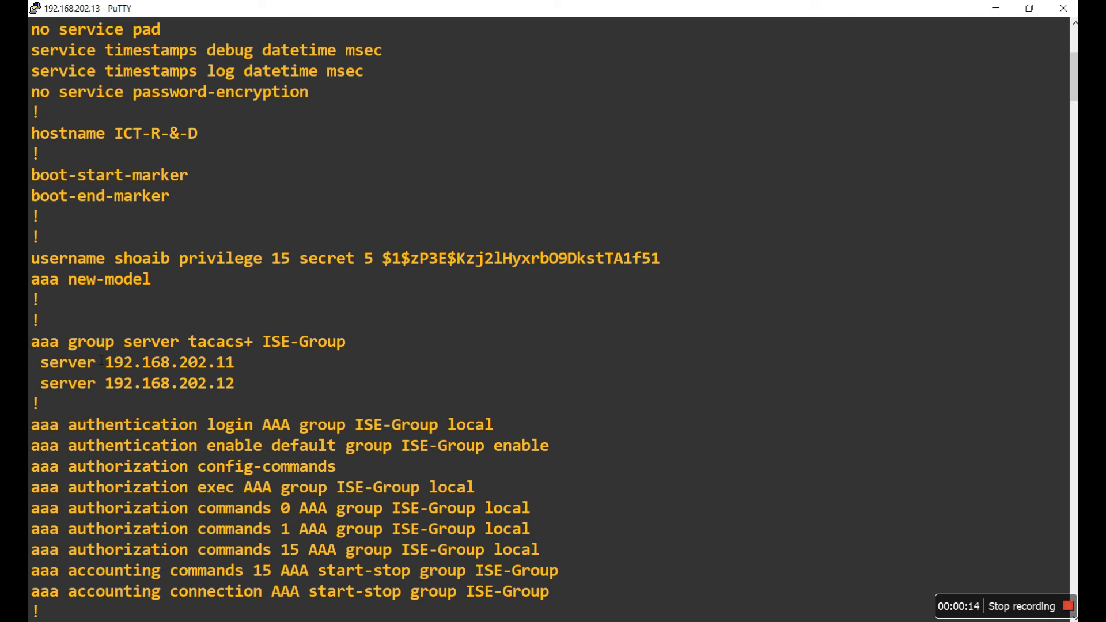
Step: Highlight aaa new-model, the ISE-Group TACACS+ group, server 192.168.202.11 and the login authentication line
{"action": "left_click_drag", "start_coordinate": [33, 282], "coordinate": [150, 280]}
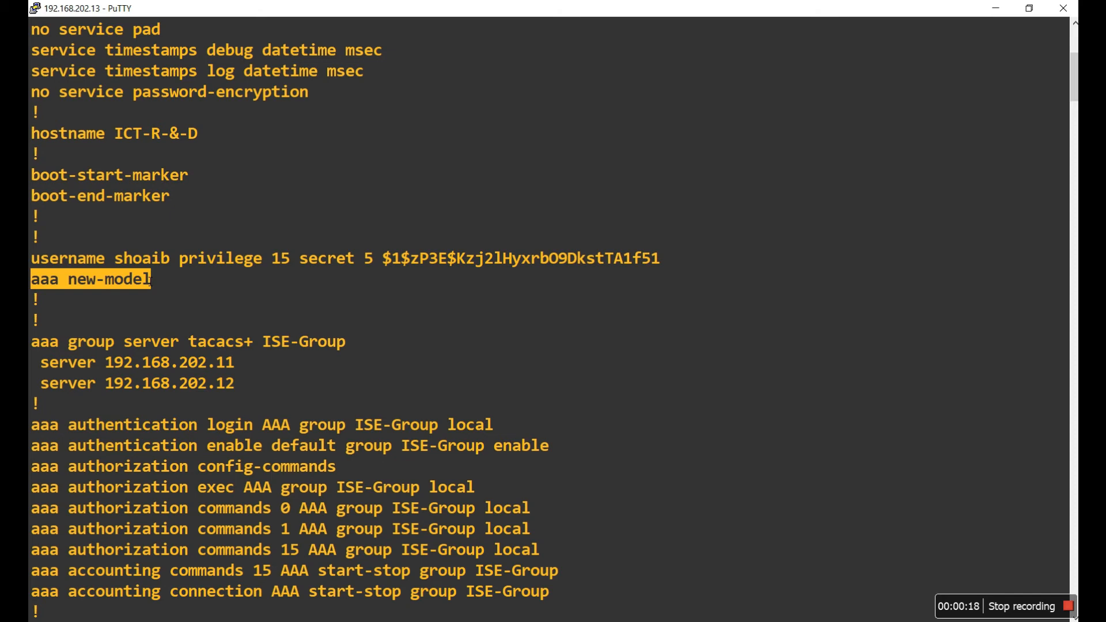
{"action": "left_click_drag", "start_coordinate": [32, 342], "coordinate": [355, 349]}
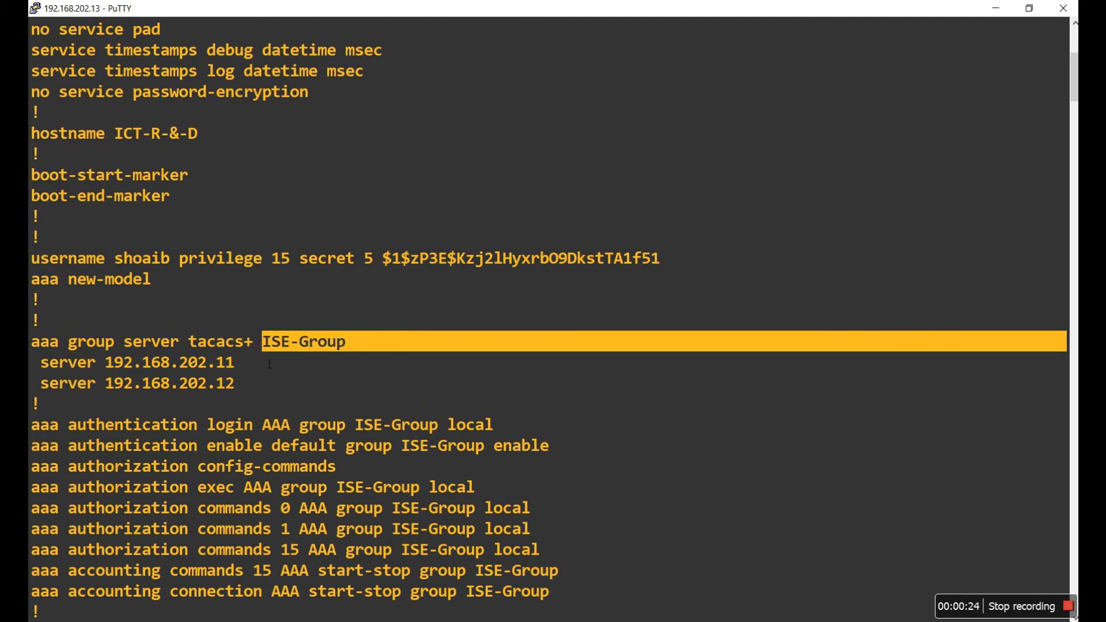
{"action": "left_click_drag", "start_coordinate": [105, 363], "coordinate": [239, 369]}
{"action": "left_click", "coordinate": [220, 393]}
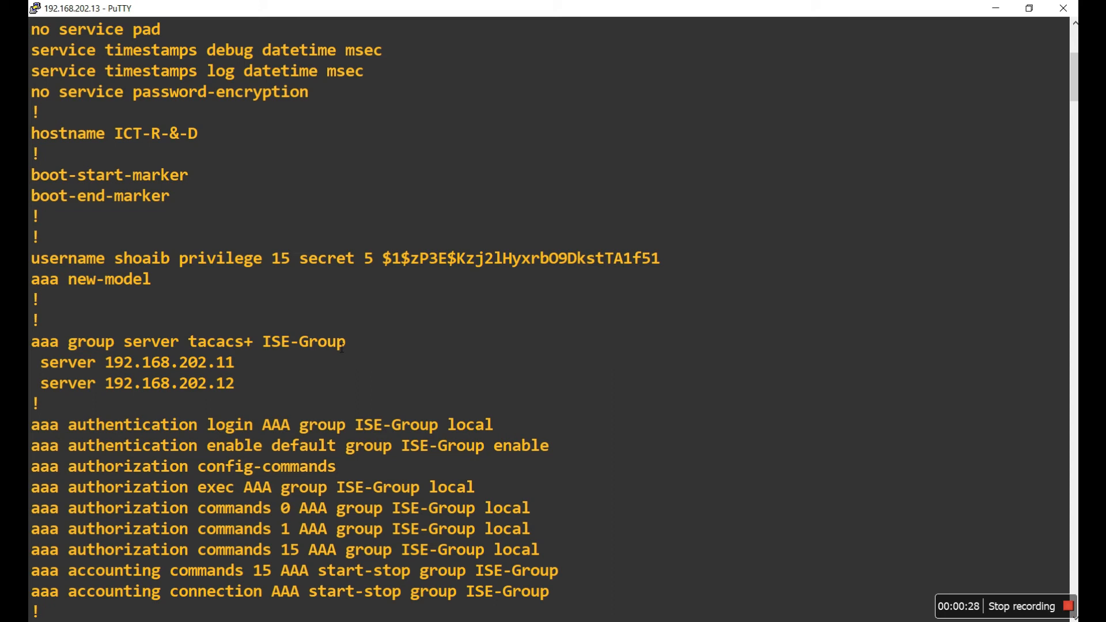
{"action": "scroll", "coordinate": [342, 348], "scroll_direction": "down", "scroll_amount": 5}
{"action": "double_click", "coordinate": [40, 137]}
{"action": "left_click_drag", "start_coordinate": [68, 133], "coordinate": [431, 136]}
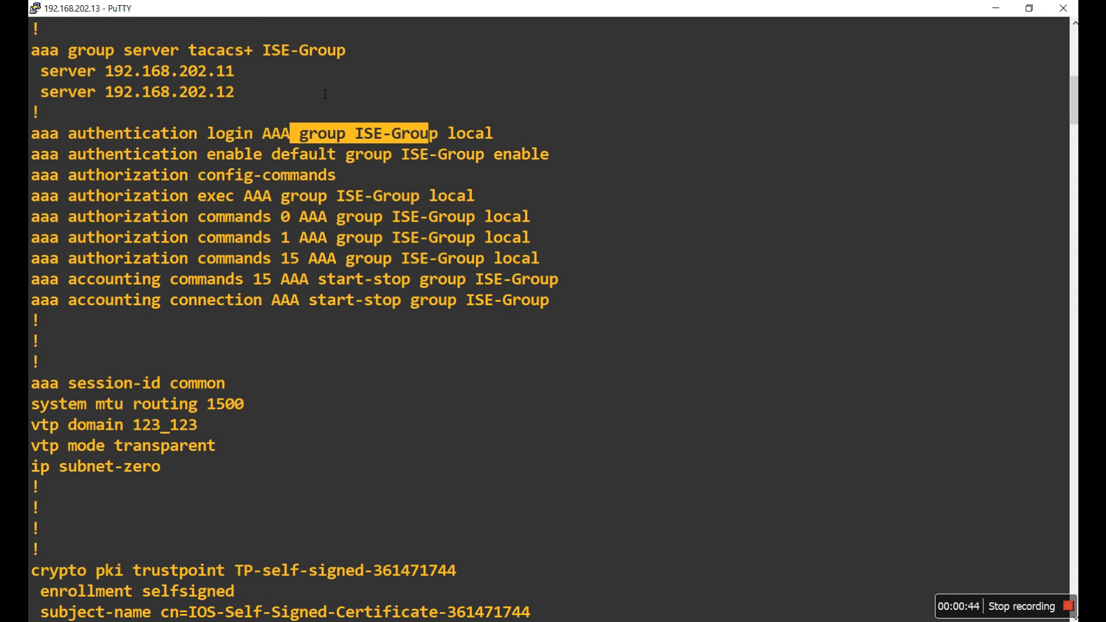
{"action": "left_click_drag", "start_coordinate": [53, 160], "coordinate": [219, 158]}
{"action": "left_click_drag", "start_coordinate": [222, 159], "coordinate": [258, 160]}
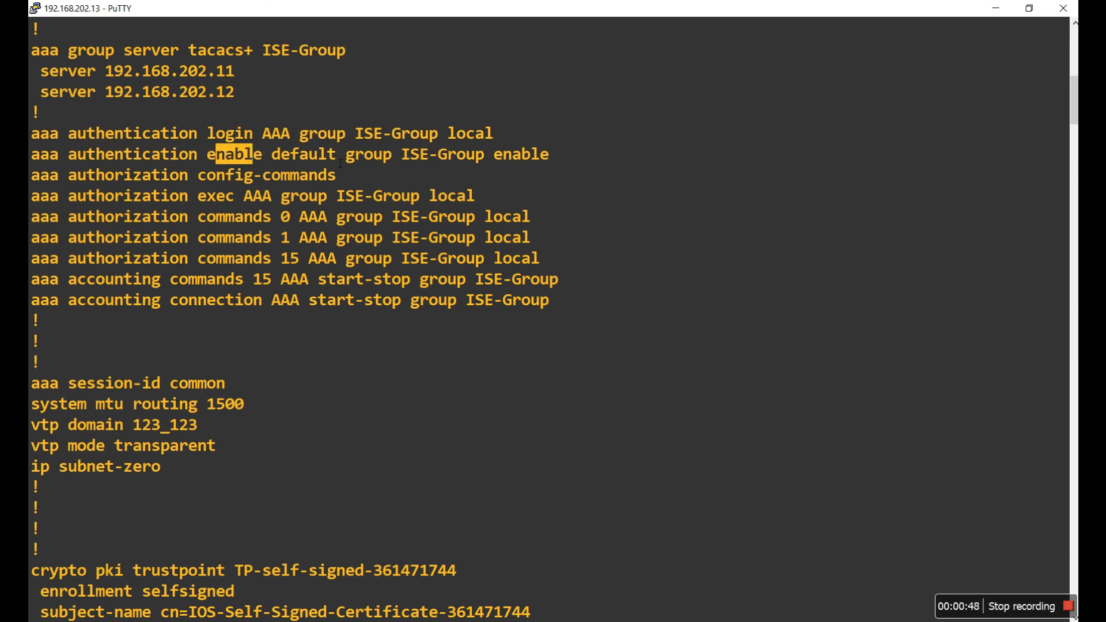
{"action": "left_click_drag", "start_coordinate": [354, 160], "coordinate": [439, 159]}
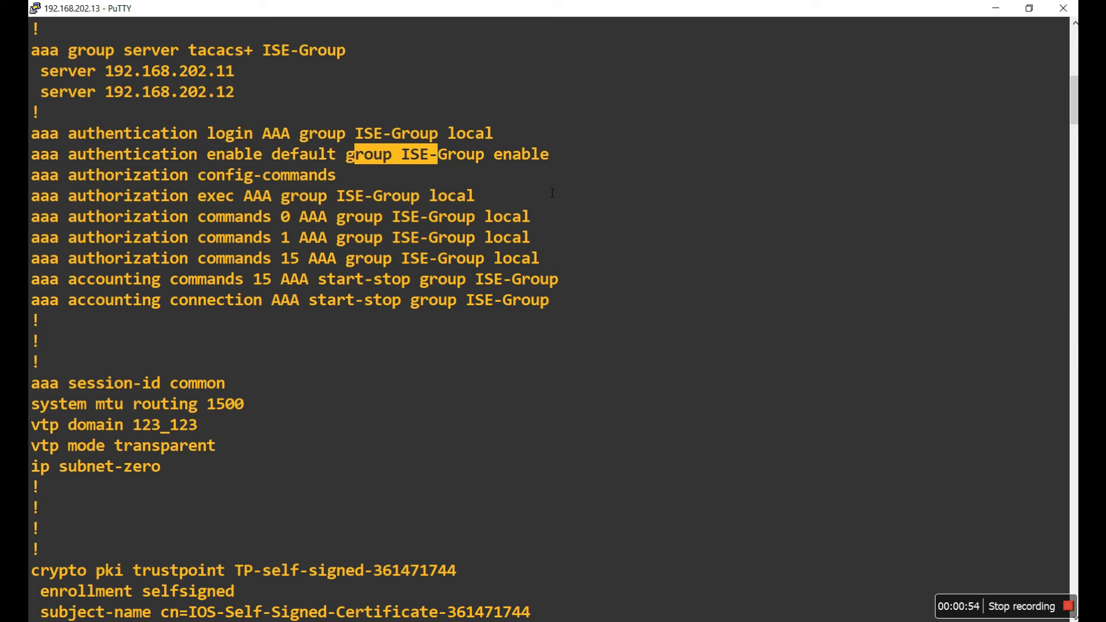
{"action": "left_click_drag", "start_coordinate": [495, 159], "coordinate": [571, 160]}
{"action": "left_click_drag", "start_coordinate": [32, 175], "coordinate": [336, 180]}
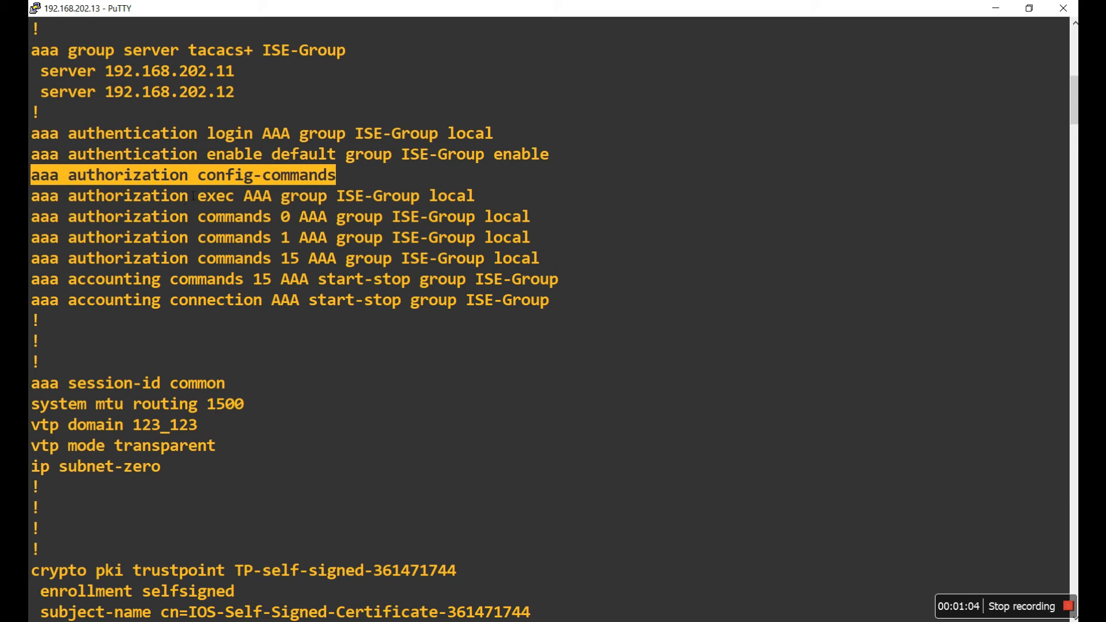
{"action": "left_click_drag", "start_coordinate": [196, 203], "coordinate": [235, 199]}
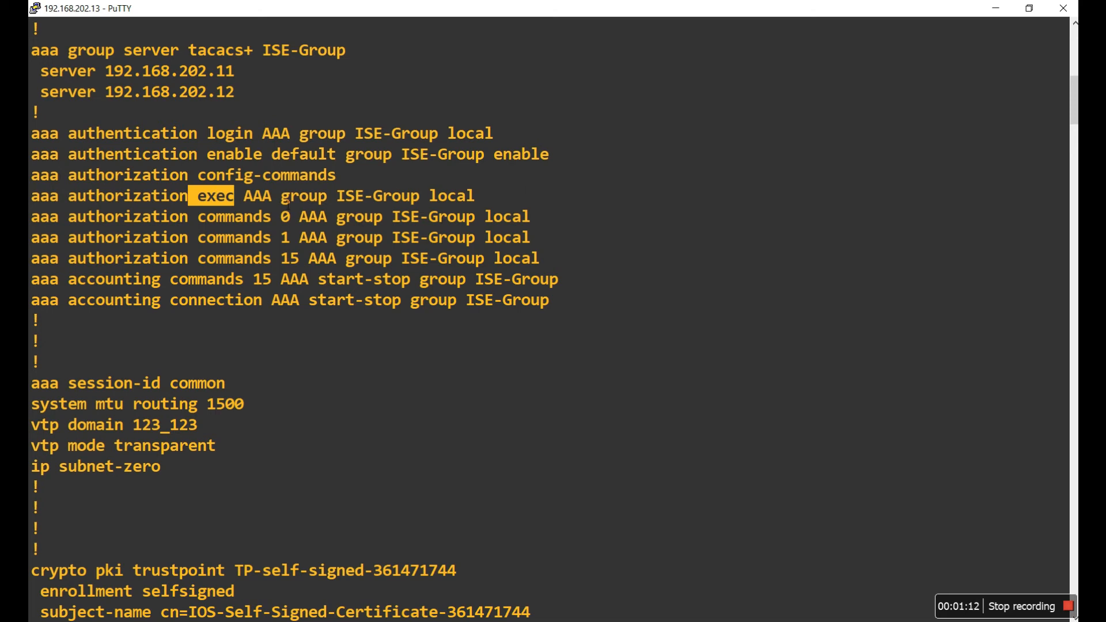
{"action": "left_click_drag", "start_coordinate": [69, 199], "coordinate": [515, 200]}
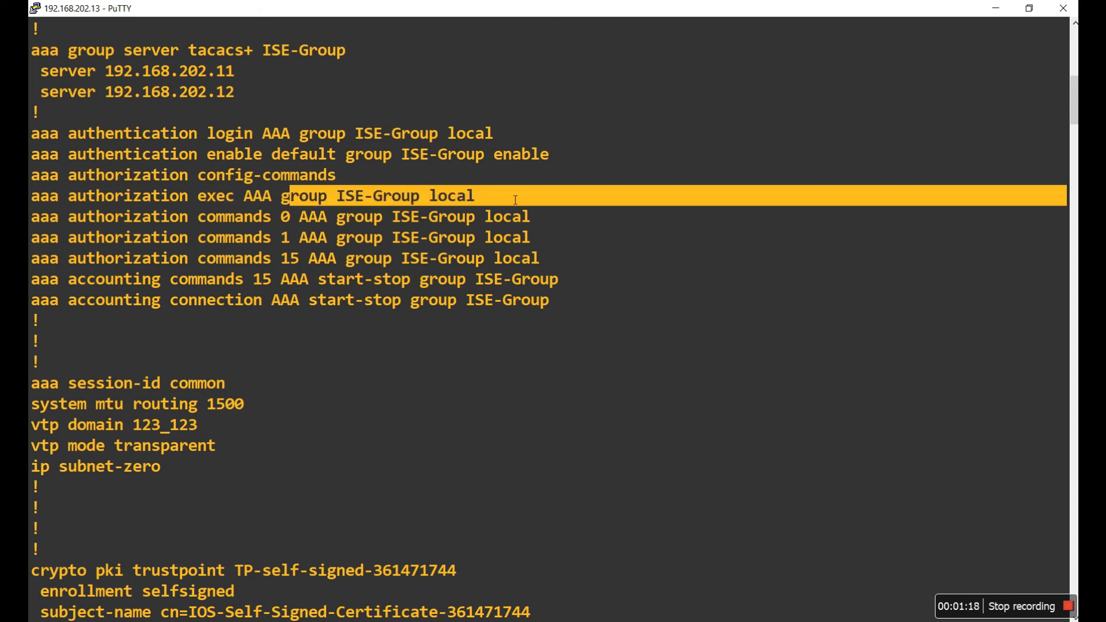
{"action": "left_click_drag", "start_coordinate": [150, 219], "coordinate": [545, 262]}
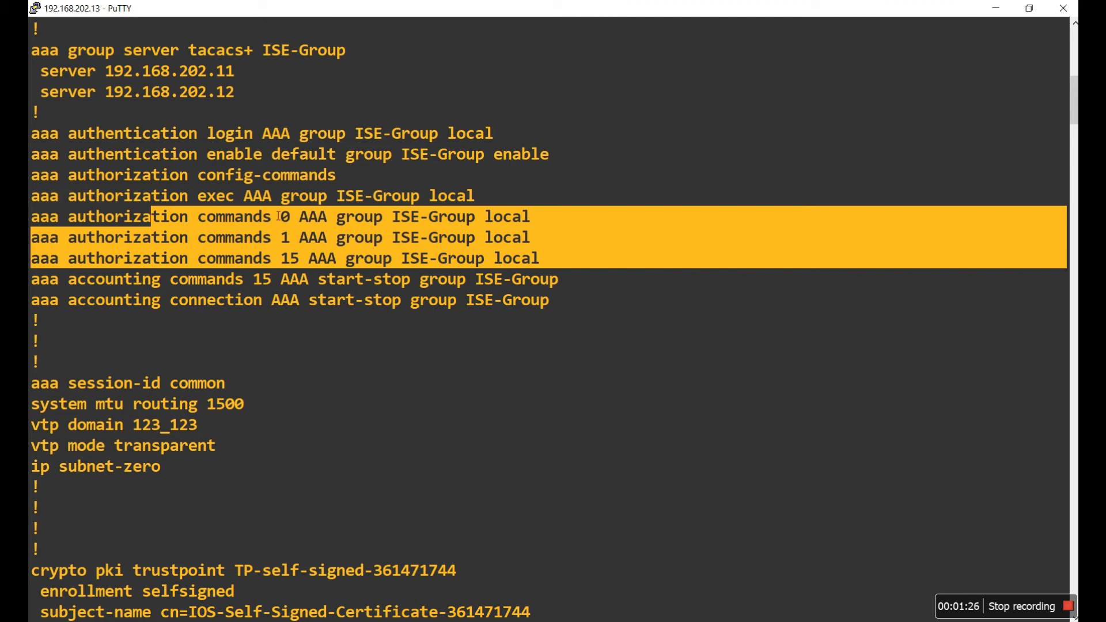
{"action": "left_click", "coordinate": [311, 258]}
{"action": "left_click_drag", "start_coordinate": [143, 258], "coordinate": [511, 259]}
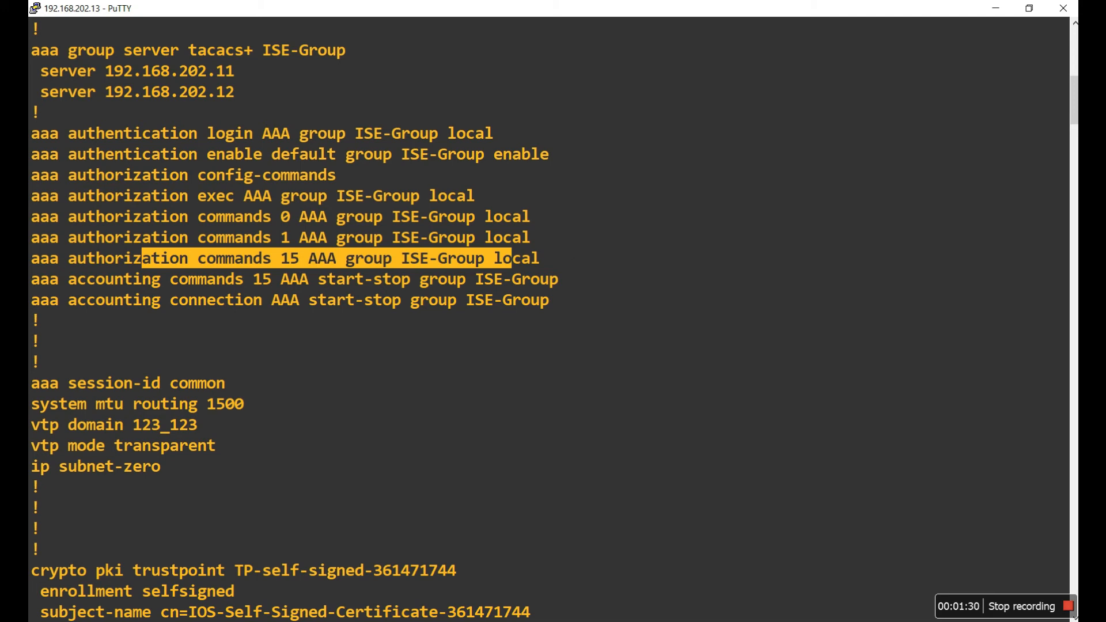
{"action": "left_click_drag", "start_coordinate": [41, 280], "coordinate": [566, 297]}
{"action": "left_click", "coordinate": [564, 298]}
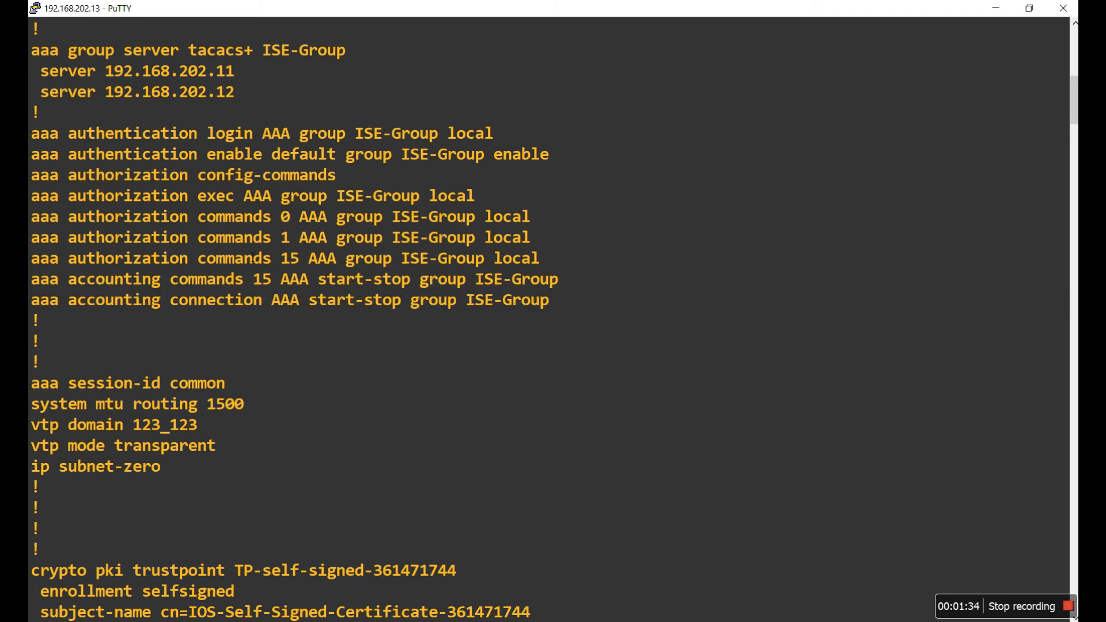
{"action": "left_click_drag", "start_coordinate": [155, 280], "coordinate": [558, 284]}
{"action": "left_click", "coordinate": [514, 286]}
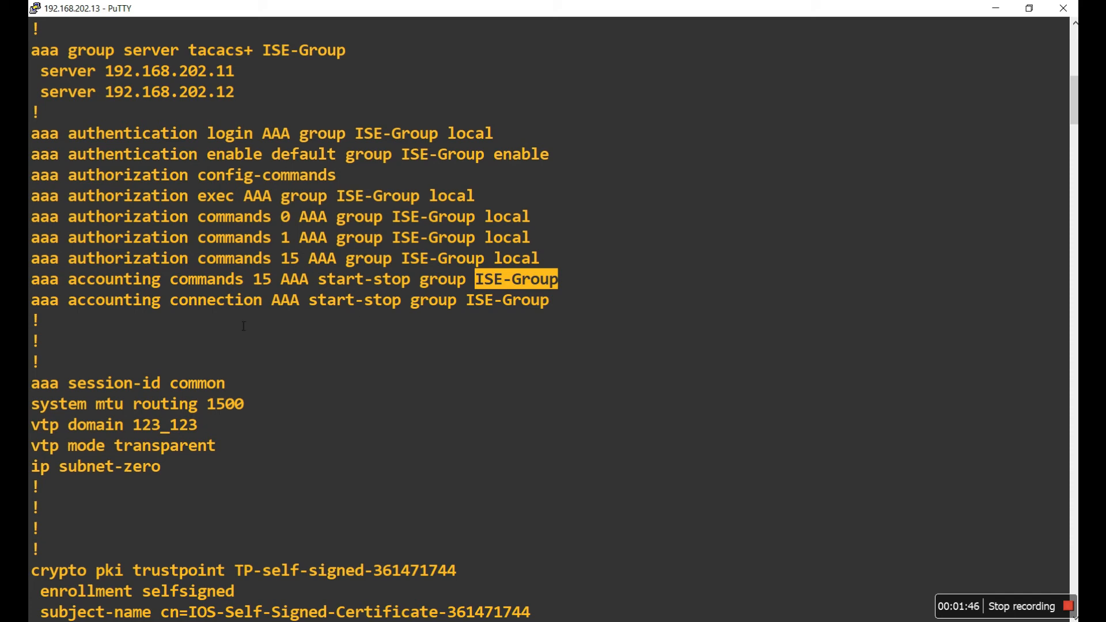
{"action": "left_click_drag", "start_coordinate": [117, 311], "coordinate": [407, 313]}
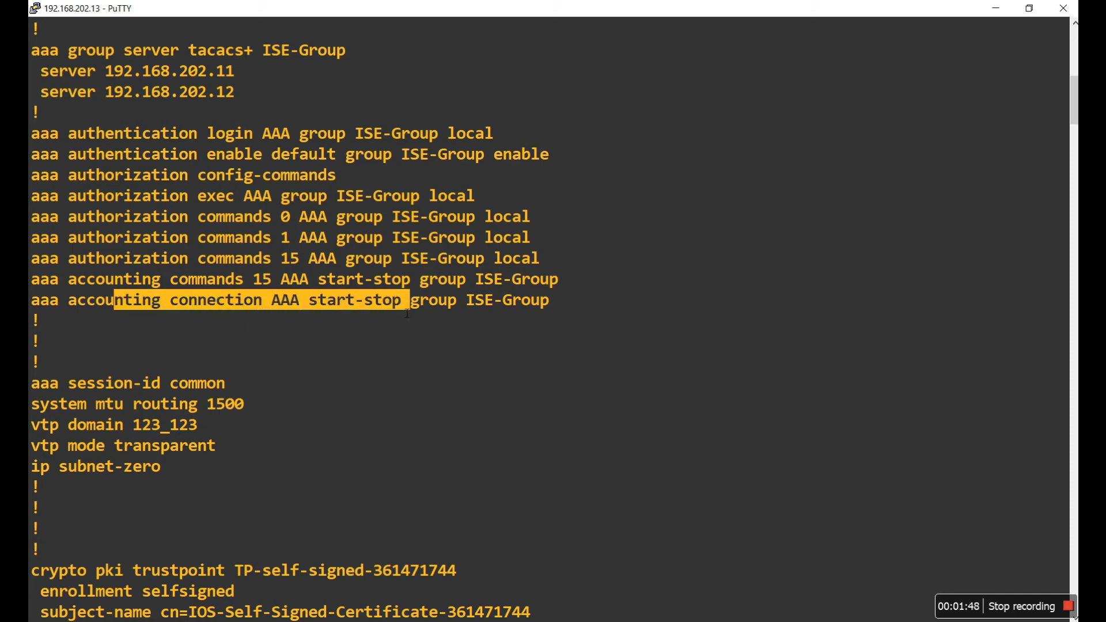
{"action": "left_click", "coordinate": [171, 309]}
{"action": "left_click_drag", "start_coordinate": [171, 309], "coordinate": [474, 309]}
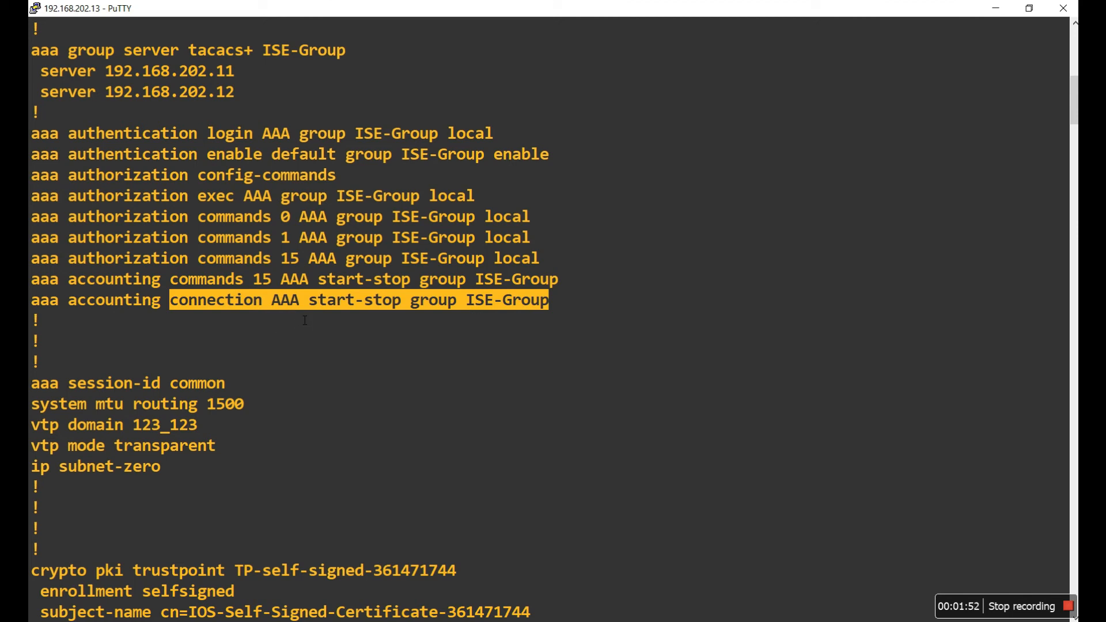
Step: Highlight the line vty 0 4 level 0 command authorization, accounting and login authentication settings
{"action": "scroll", "coordinate": [410, 349], "scroll_direction": "down", "scroll_amount": 20}
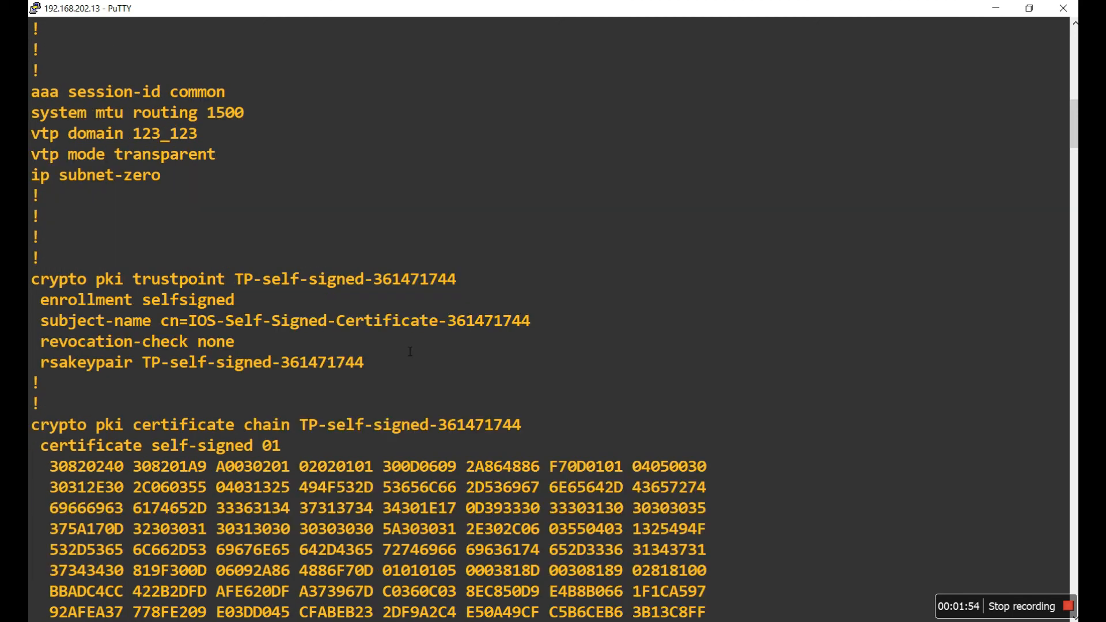
{"action": "scroll", "coordinate": [403, 343], "scroll_direction": "down", "scroll_amount": 12}
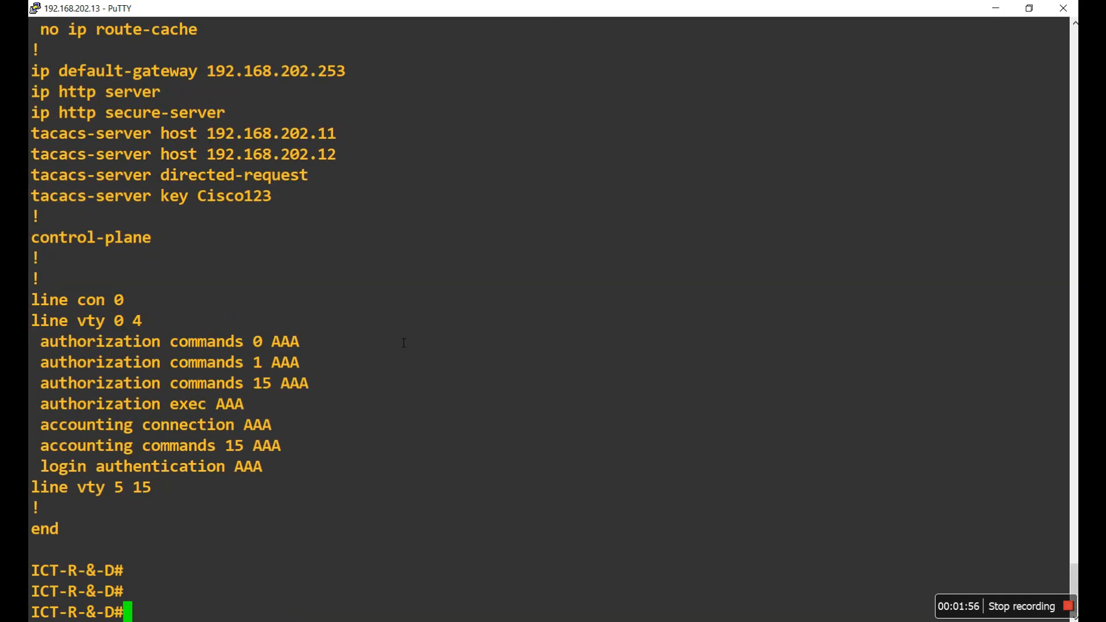
{"action": "left_click_drag", "start_coordinate": [68, 321], "coordinate": [149, 329]}
{"action": "left_click", "coordinate": [189, 368]}
{"action": "left_click_drag", "start_coordinate": [45, 344], "coordinate": [313, 458]}
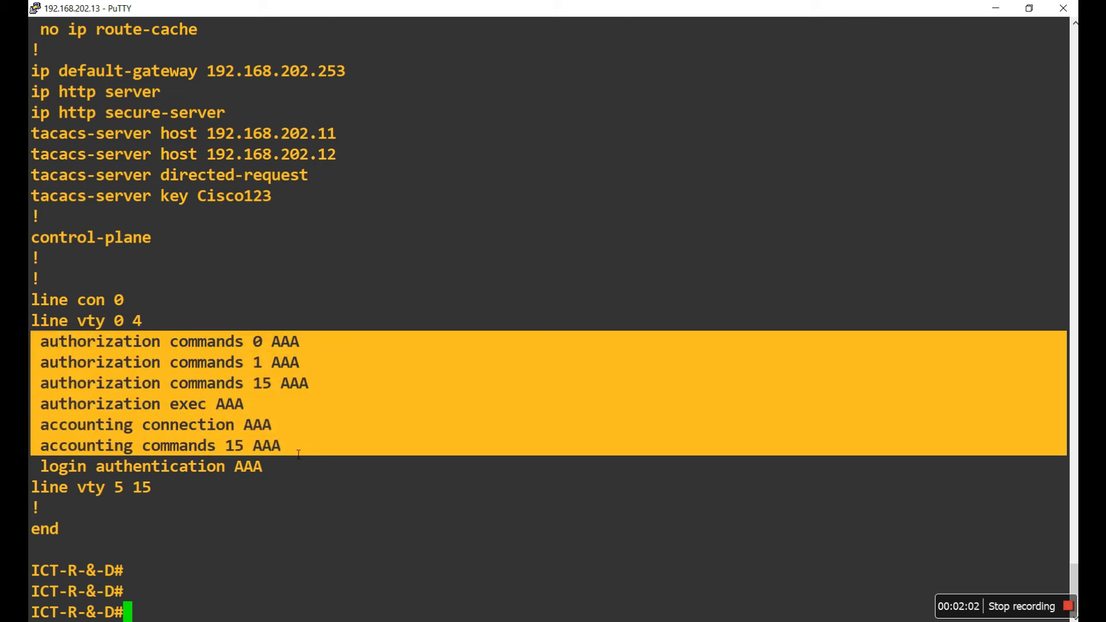
{"action": "left_click", "coordinate": [313, 458]}
{"action": "left_click_drag", "start_coordinate": [180, 346], "coordinate": [298, 364]}
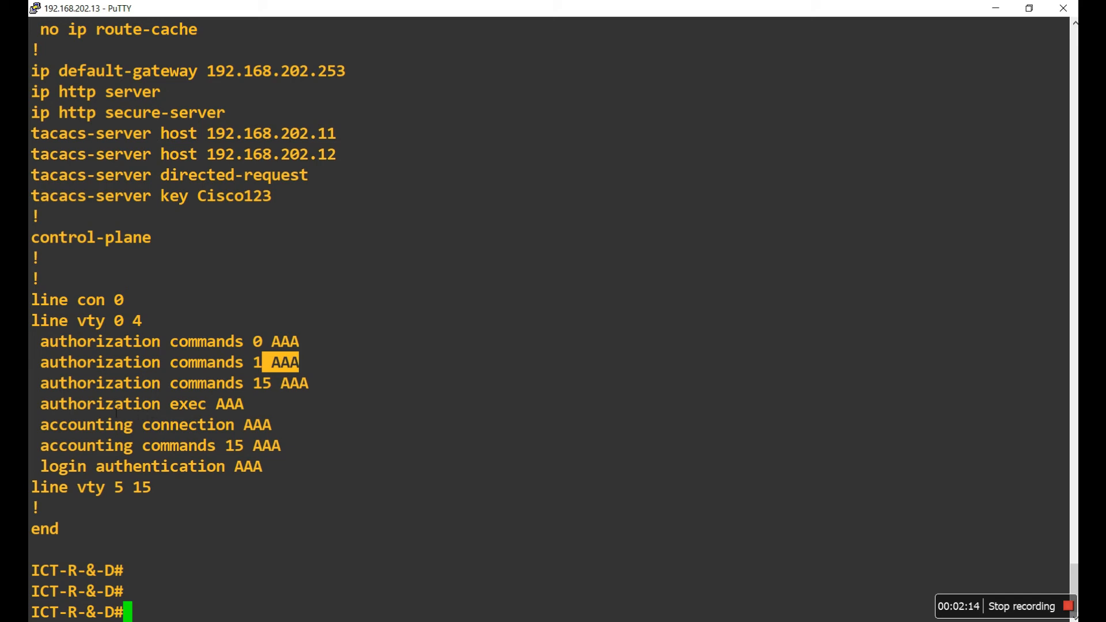
{"action": "left_click_drag", "start_coordinate": [98, 468], "coordinate": [263, 469]}
{"action": "left_click_drag", "start_coordinate": [113, 426], "coordinate": [276, 446]}
{"action": "left_click", "coordinate": [301, 468]}
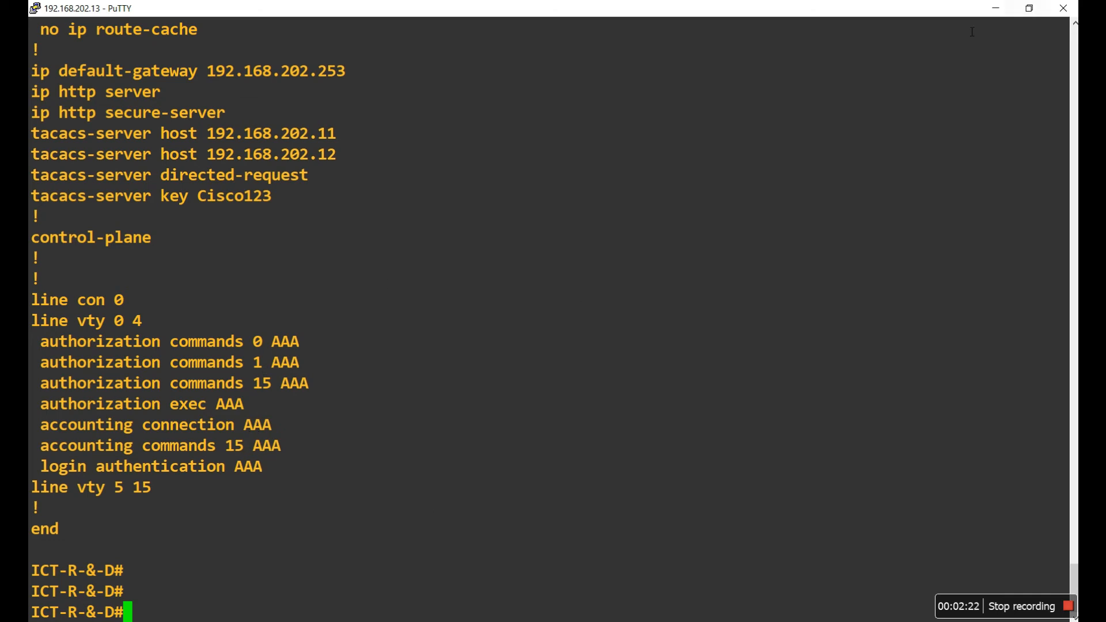
Step: Close the old session and open a new Telnet connection to 192.168.202.13
{"action": "left_click", "coordinate": [1063, 9]}
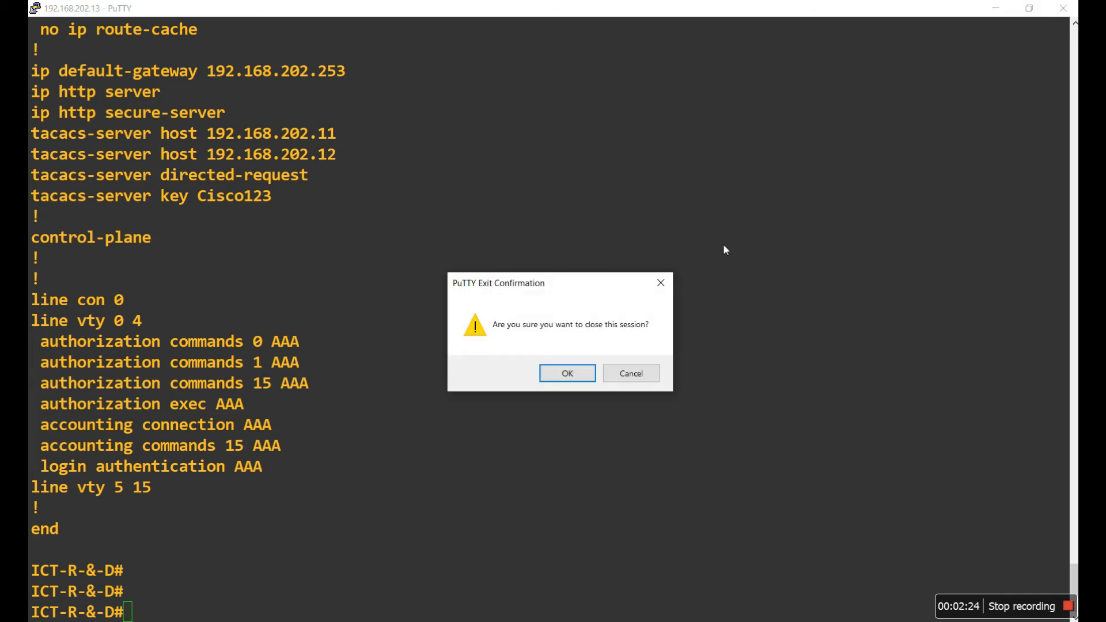
{"action": "left_click", "coordinate": [567, 373]}
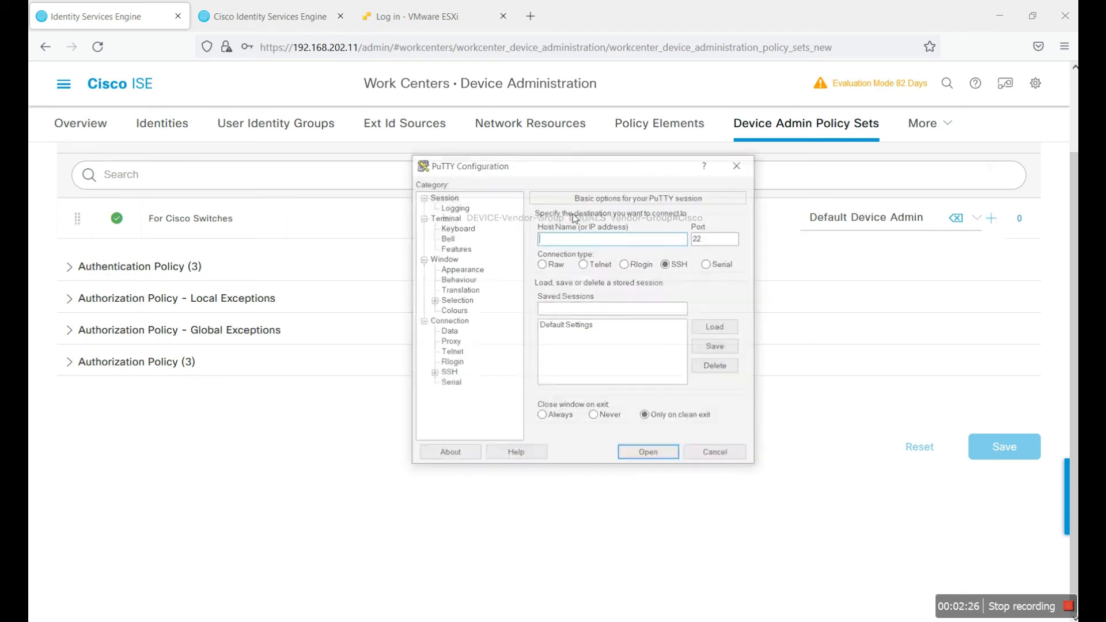
{"action": "left_click", "coordinate": [598, 263]}
{"action": "type", "text": "192.168."}
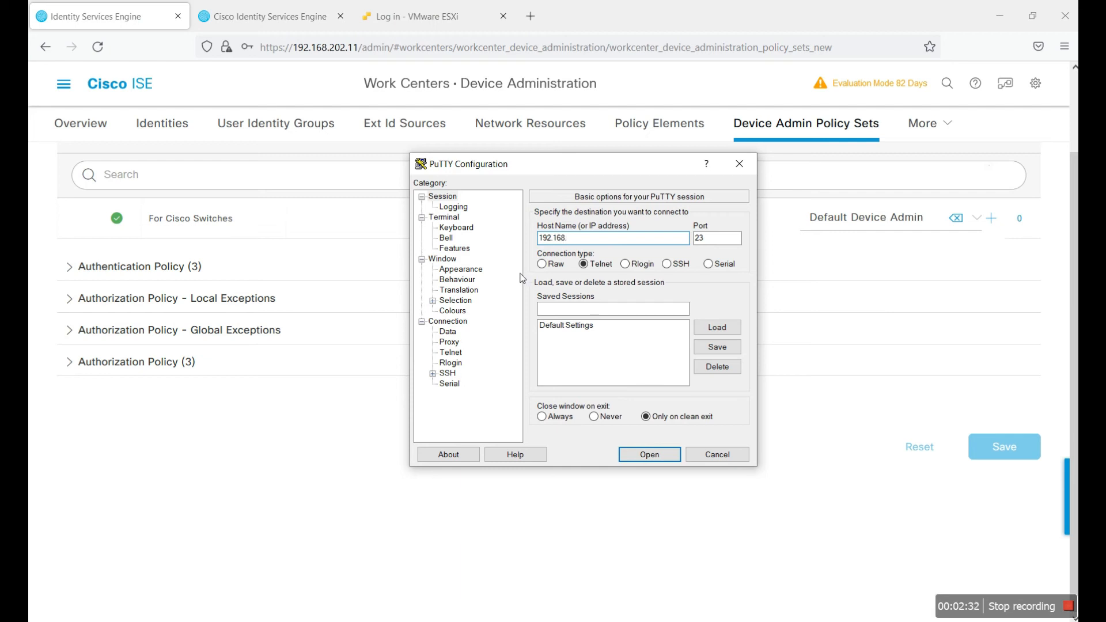
{"action": "type", "text": "202.13"}
{"action": "left_click", "coordinate": [645, 454]}
Step: Log in to the switch with a username and password, correcting a mistyped username
{"action": "left_click_drag", "start_coordinate": [391, 104], "coordinate": [626, 303]}
{"action": "type", "text": "ars"}
{"action": "key", "text": "BackSpace"}
{"action": "key", "text": "BackSpace"}
{"action": "key", "text": "BackSpace"}
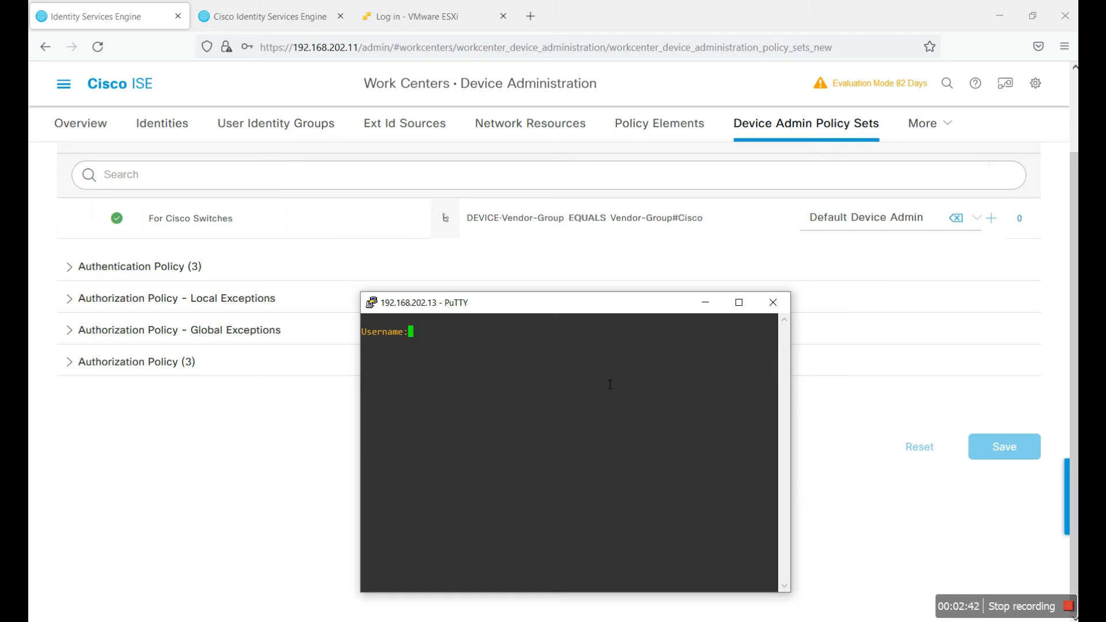
{"action": "type", "text": "shiraz"}
{"action": "key", "text": "Return"}
{"action": "key", "text": "Return"}
{"action": "key", "text": "BackSpace"}
{"action": "key", "text": "Return"}
{"action": "key", "text": "Return"}
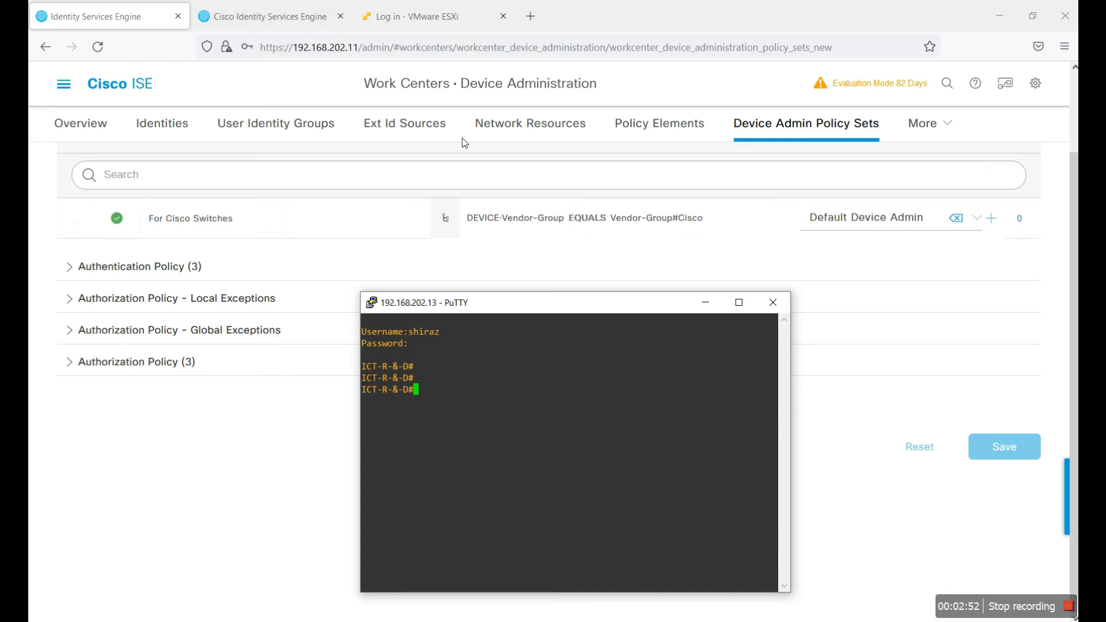
Step: Go to Operations > TACACS > Live Logs and open the newest entry's detail report
{"action": "left_click", "coordinate": [64, 84]}
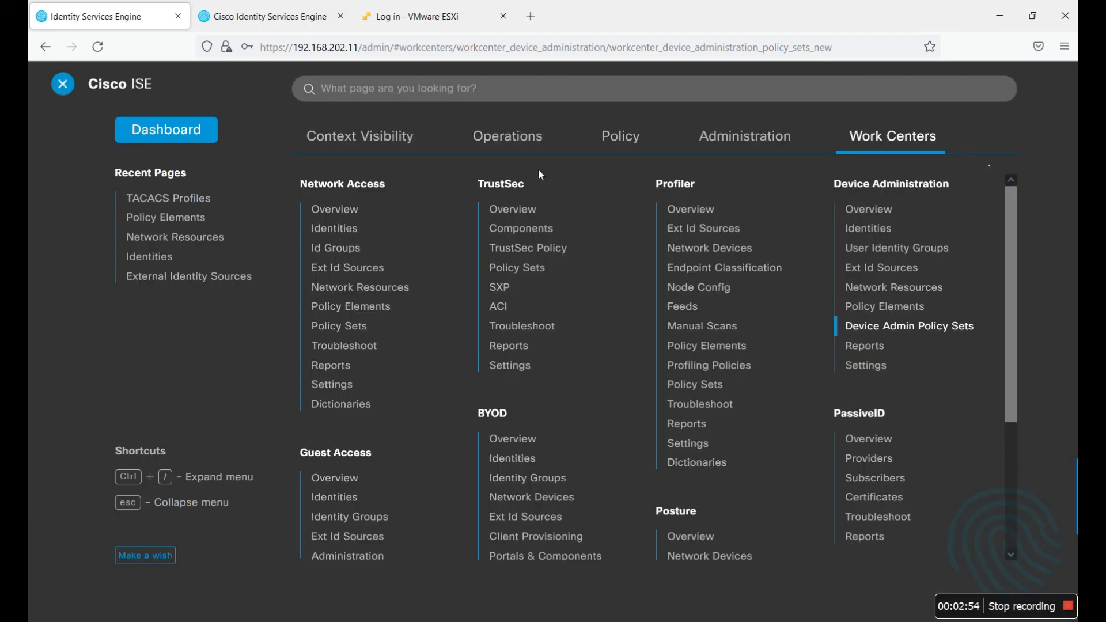
{"action": "left_click", "coordinate": [520, 141]}
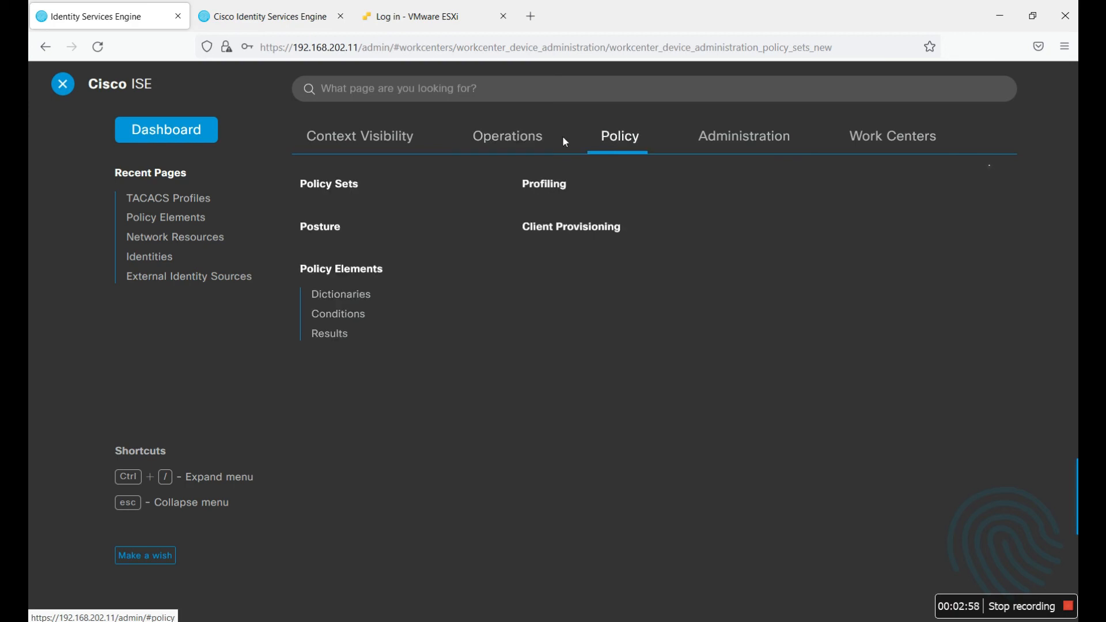
{"action": "mouse_move", "coordinate": [745, 143]}
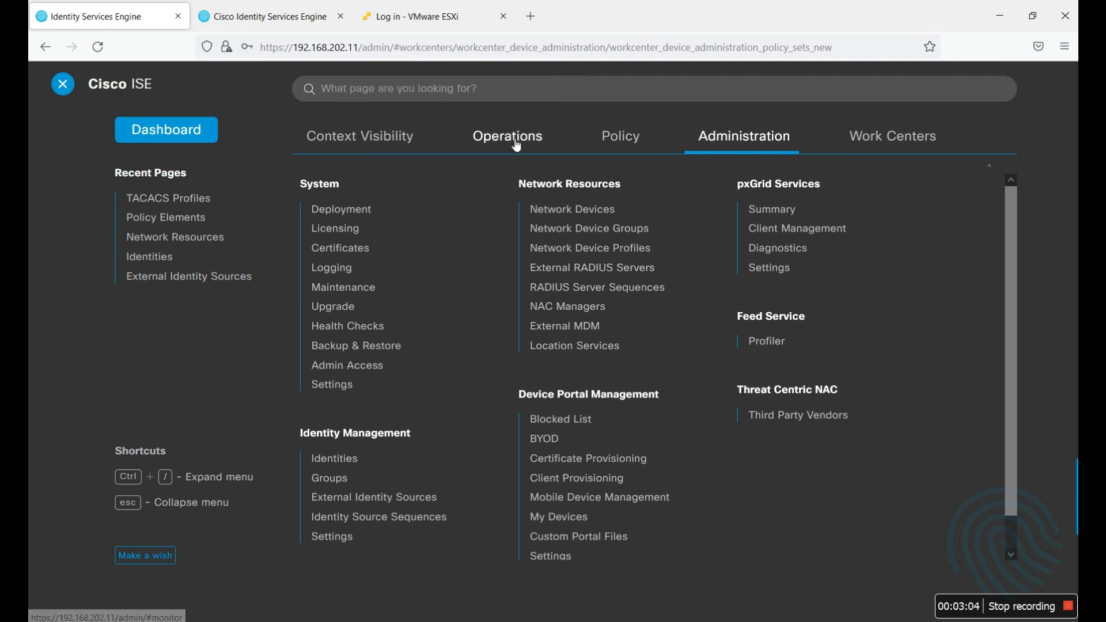
{"action": "mouse_move", "coordinate": [507, 139]}
{"action": "left_click", "coordinate": [337, 301]}
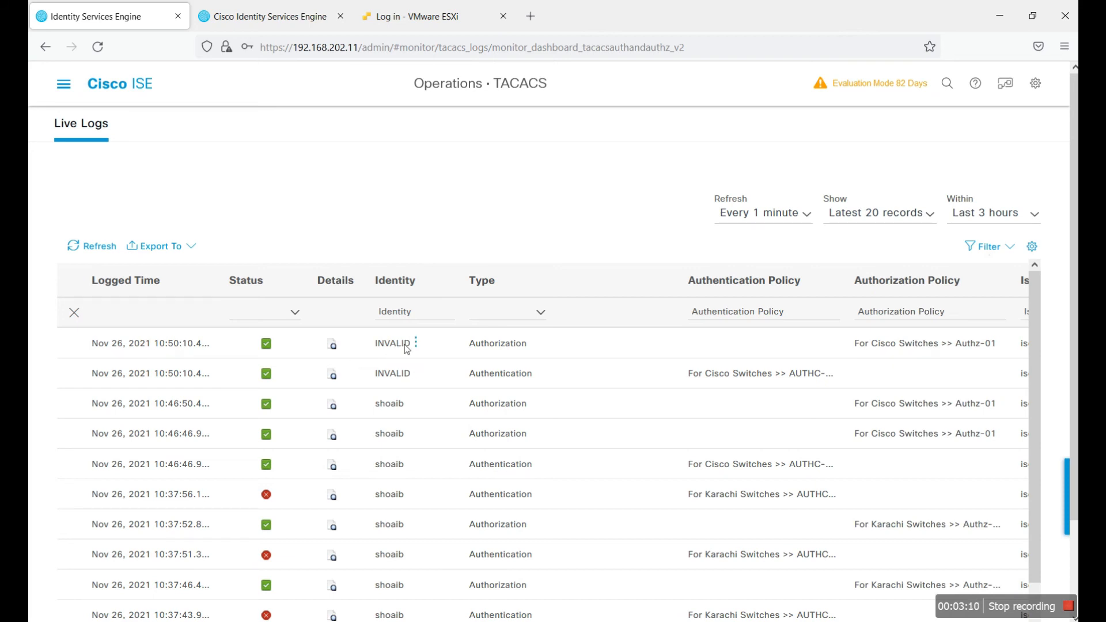
{"action": "left_click", "coordinate": [334, 346]}
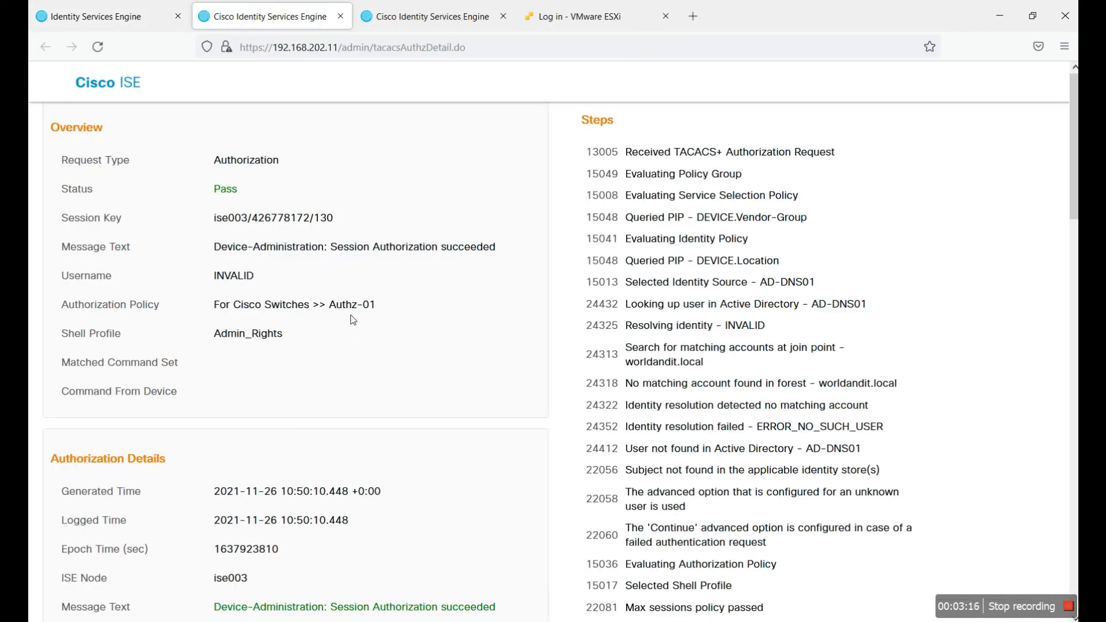
Step: Scroll the detail report and highlight the Session Authorization succeeded message
{"action": "scroll", "coordinate": [361, 317], "scroll_direction": "down", "scroll_amount": 3}
{"action": "left_click_drag", "start_coordinate": [315, 464], "coordinate": [493, 465]}
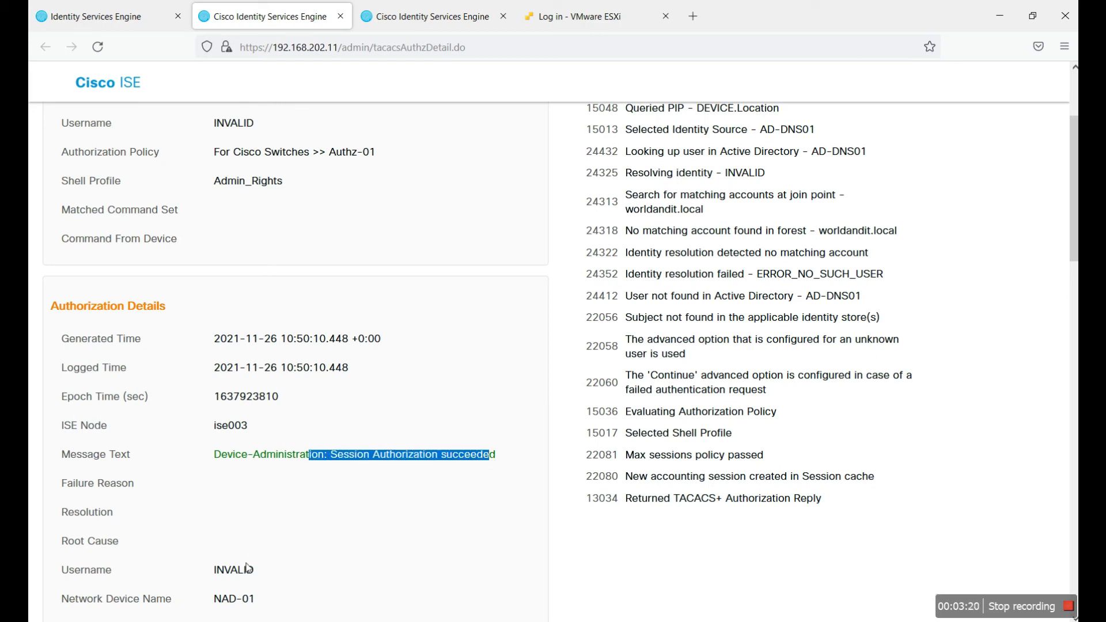
{"action": "scroll", "coordinate": [275, 501], "scroll_direction": "down", "scroll_amount": 3}
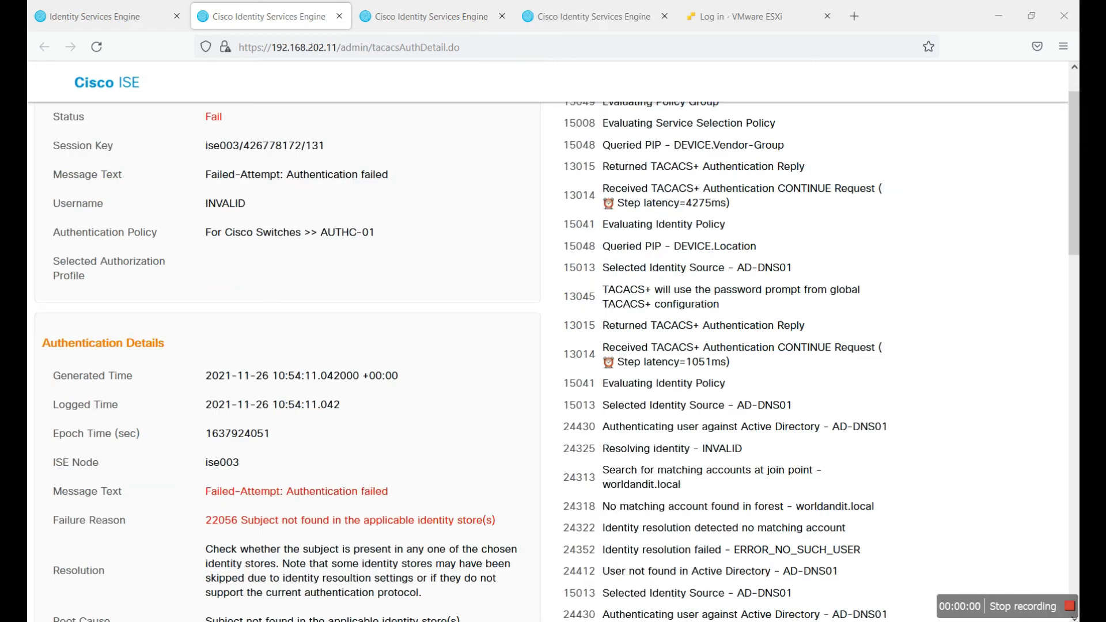
{"action": "key", "text": "alt+Tab"}
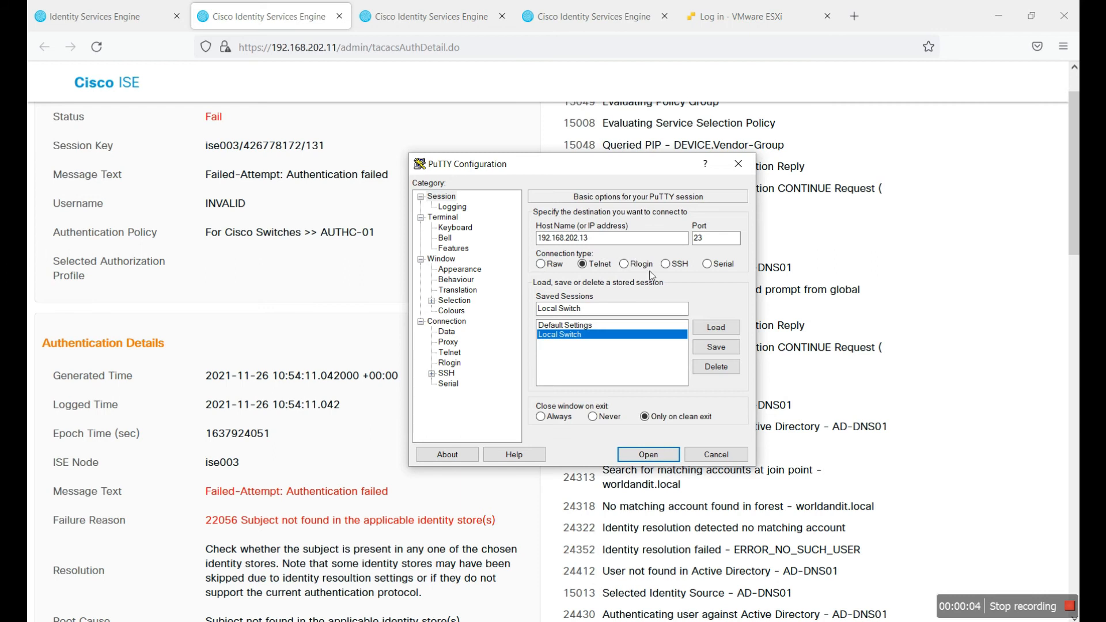
Step: Open the Local Switch session and attempt logins with bogus usernames 'asdas' and 'asd'
{"action": "left_click", "coordinate": [648, 454]}
{"action": "type", "text": "asdas"}
{"action": "key", "text": "Return"}
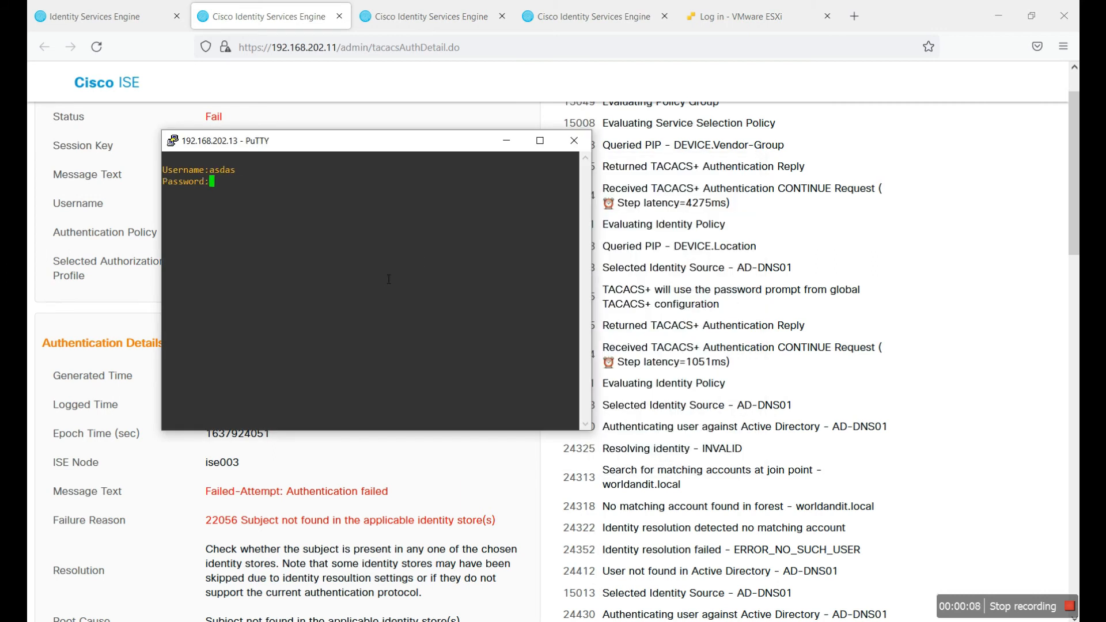
{"action": "key", "text": "Return"}
{"action": "type", "text": "asd"}
{"action": "key", "text": "Return"}
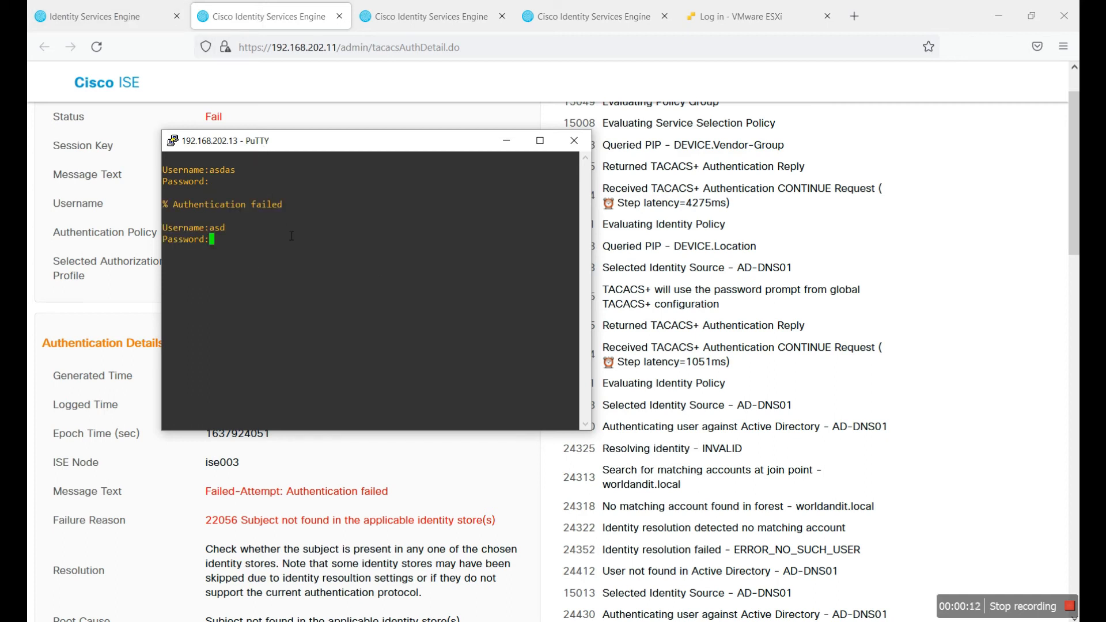
Step: Refresh the ISE TACACS Live Logs and open the newest failed attempt's detail report
{"action": "left_click", "coordinate": [241, 20]}
{"action": "left_click", "coordinate": [127, 17]}
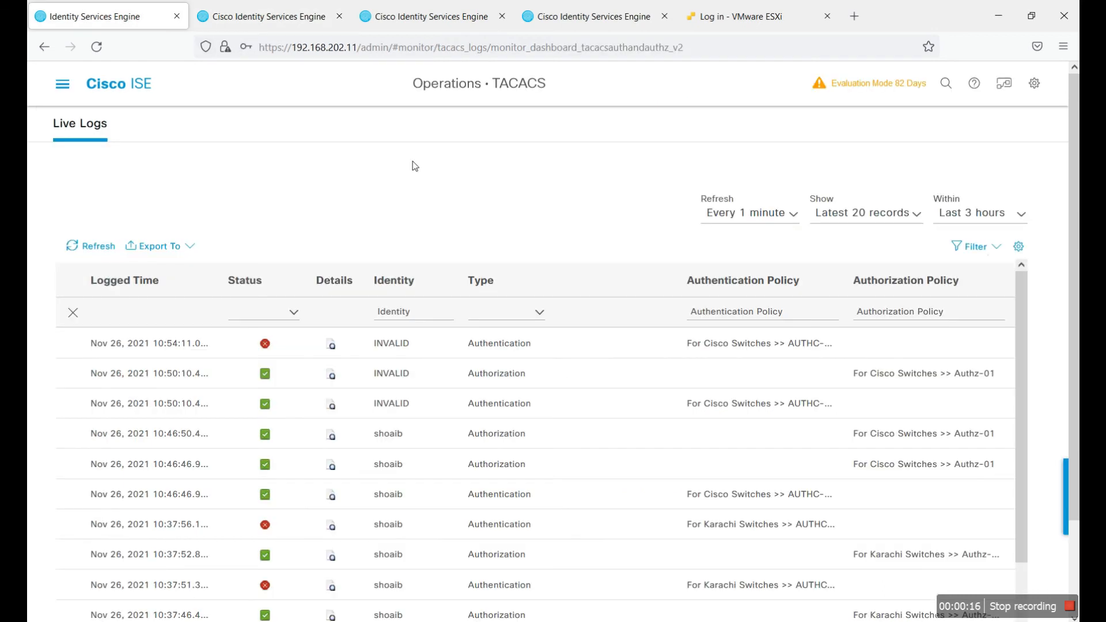
{"action": "left_click", "coordinate": [103, 247]}
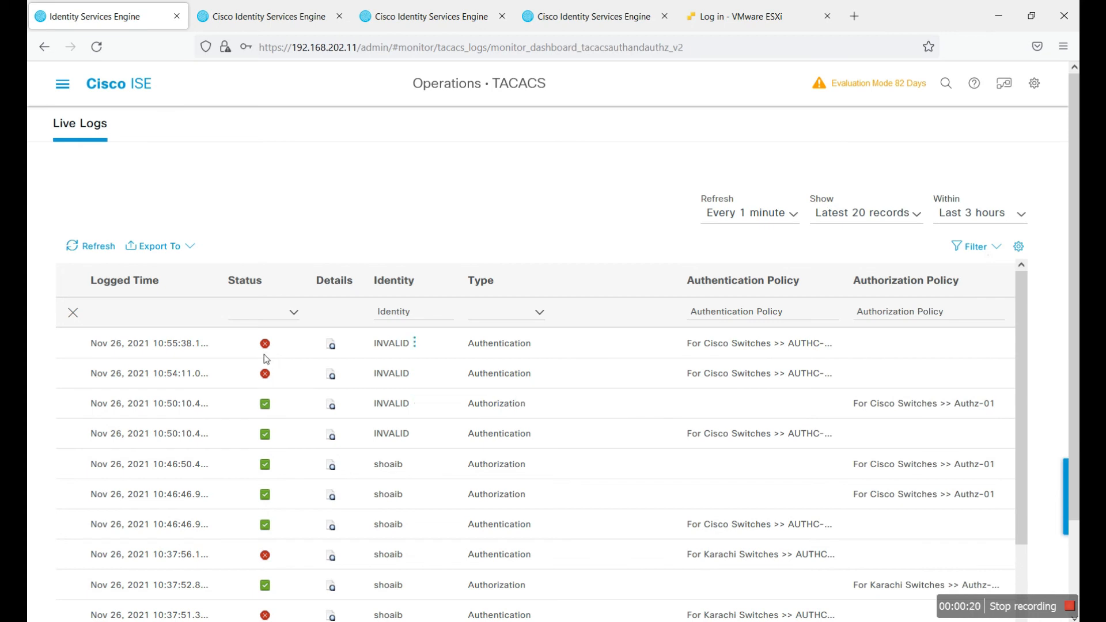
{"action": "left_click", "coordinate": [331, 344]}
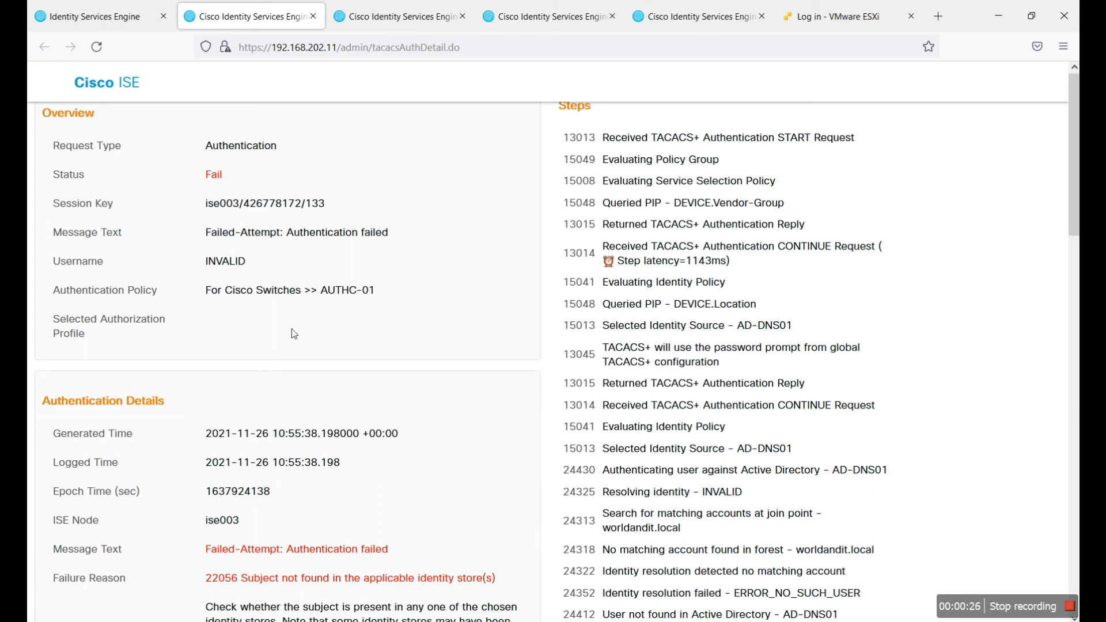
{"action": "scroll", "coordinate": [454, 337], "scroll_direction": "down", "scroll_amount": 1}
{"action": "left_click_drag", "start_coordinate": [310, 474], "coordinate": [383, 480]}
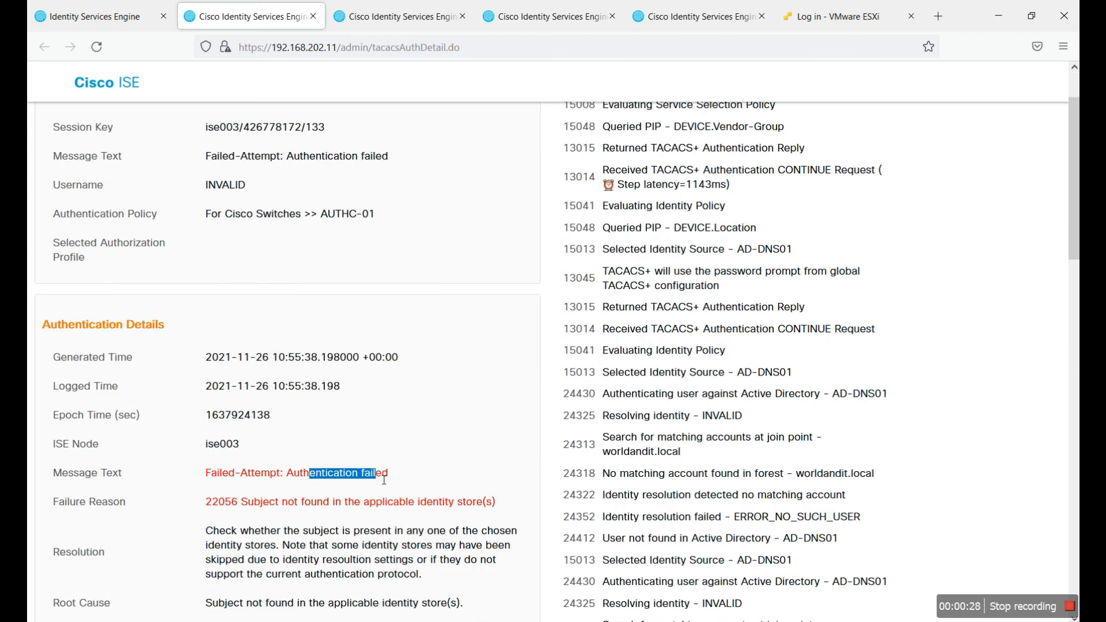
{"action": "scroll", "coordinate": [402, 336], "scroll_direction": "down", "scroll_amount": 2}
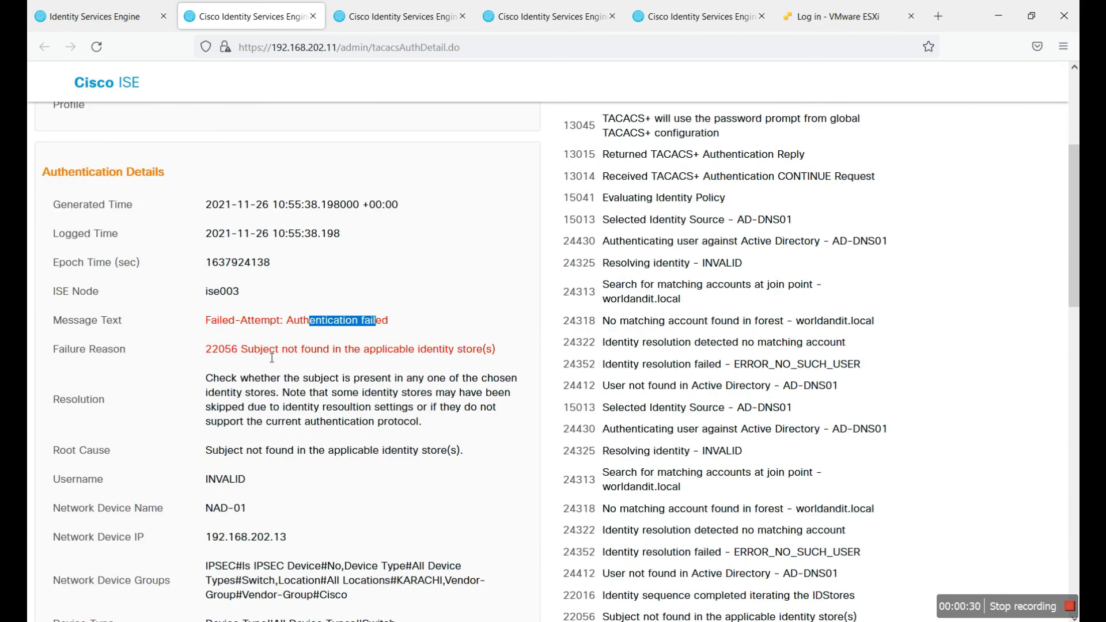
{"action": "left_click_drag", "start_coordinate": [271, 358], "coordinate": [413, 357]}
{"action": "scroll", "coordinate": [532, 455], "scroll_direction": "down", "scroll_amount": 9}
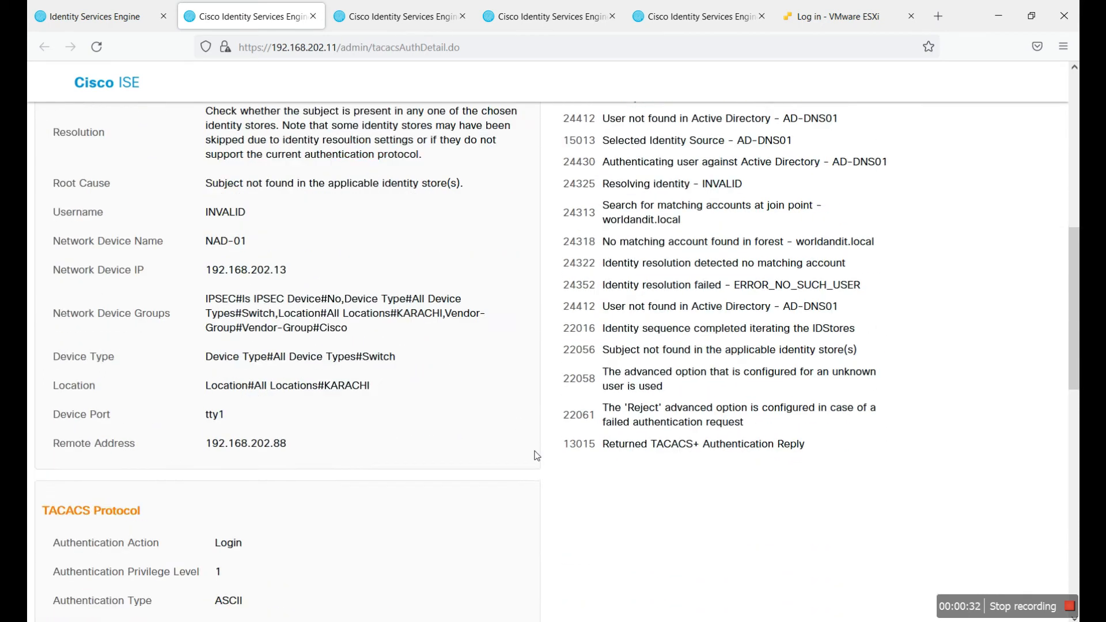
{"action": "scroll", "coordinate": [557, 431], "scroll_direction": "down", "scroll_amount": 4}
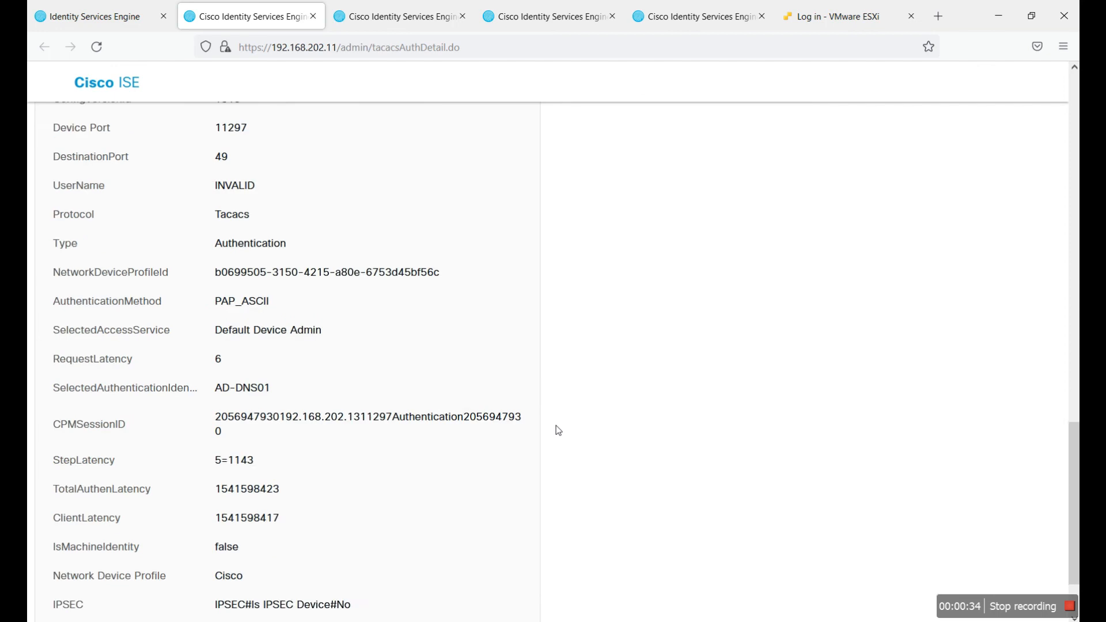
{"action": "scroll", "coordinate": [558, 430], "scroll_direction": "up", "scroll_amount": 10}
{"action": "key", "text": "alt+Tab"}
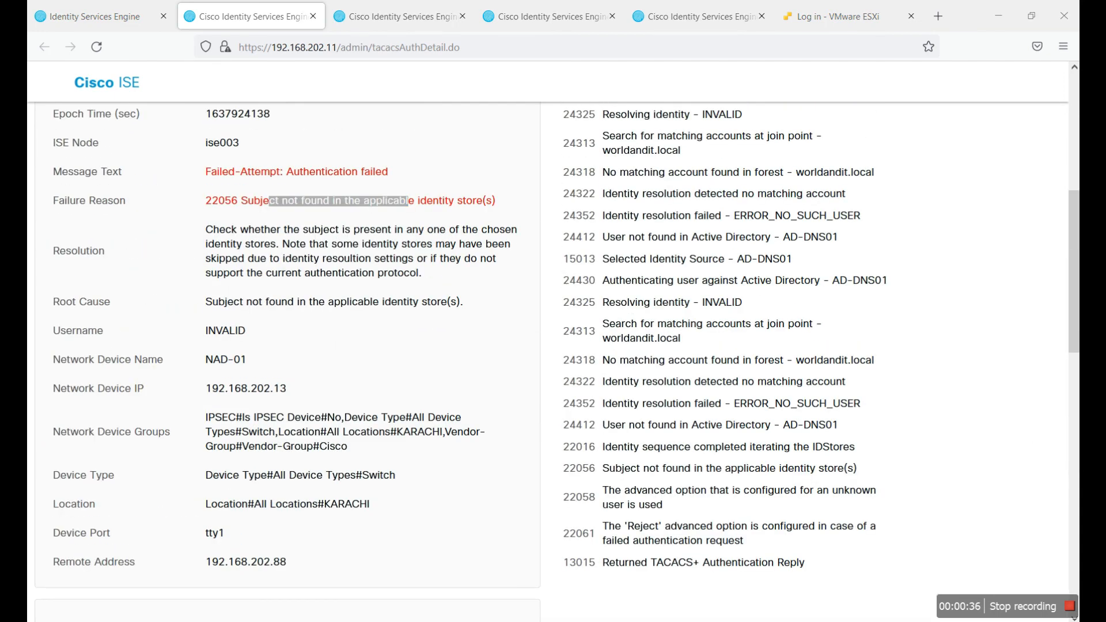
Step: Log in to the switch with a valid username and password
{"action": "type", "text": "shoaib"}
{"action": "key", "text": "Return"}
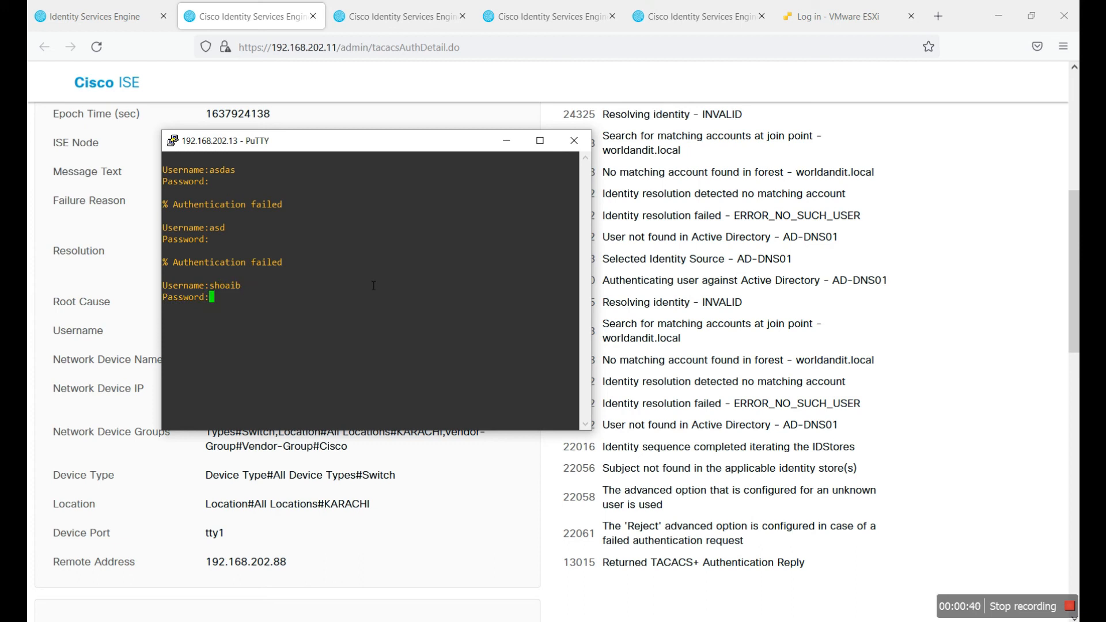
{"action": "key", "text": "Return"}
Step: Refresh the ISE TACACS Live Logs to capture the new login
{"action": "key", "text": "alt+Tab"}
{"action": "left_click", "coordinate": [147, 22]}
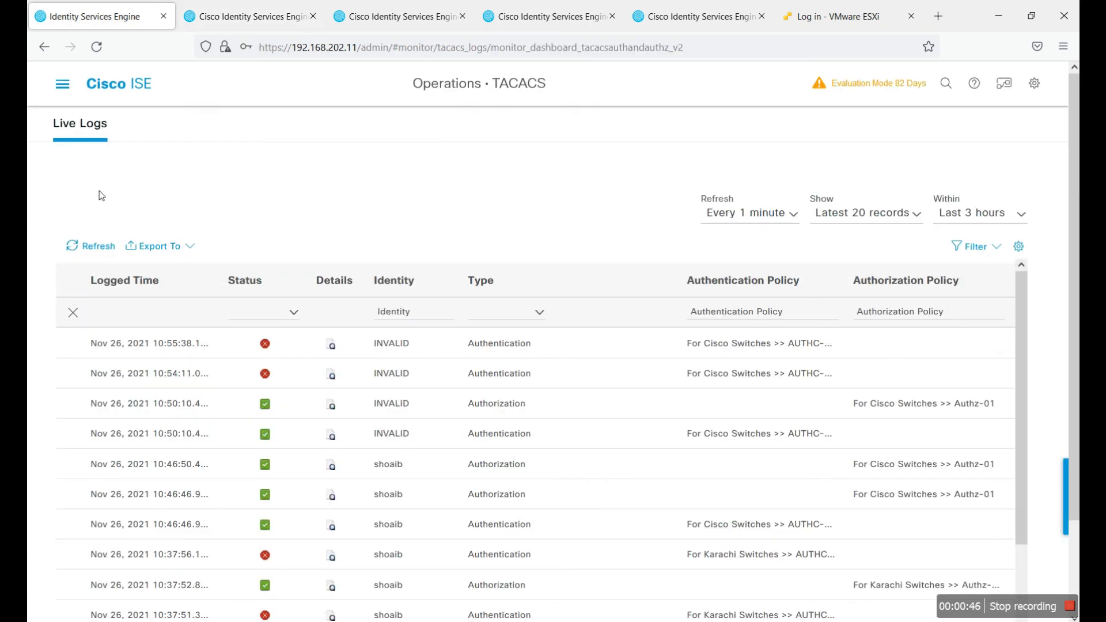
{"action": "left_click", "coordinate": [91, 248]}
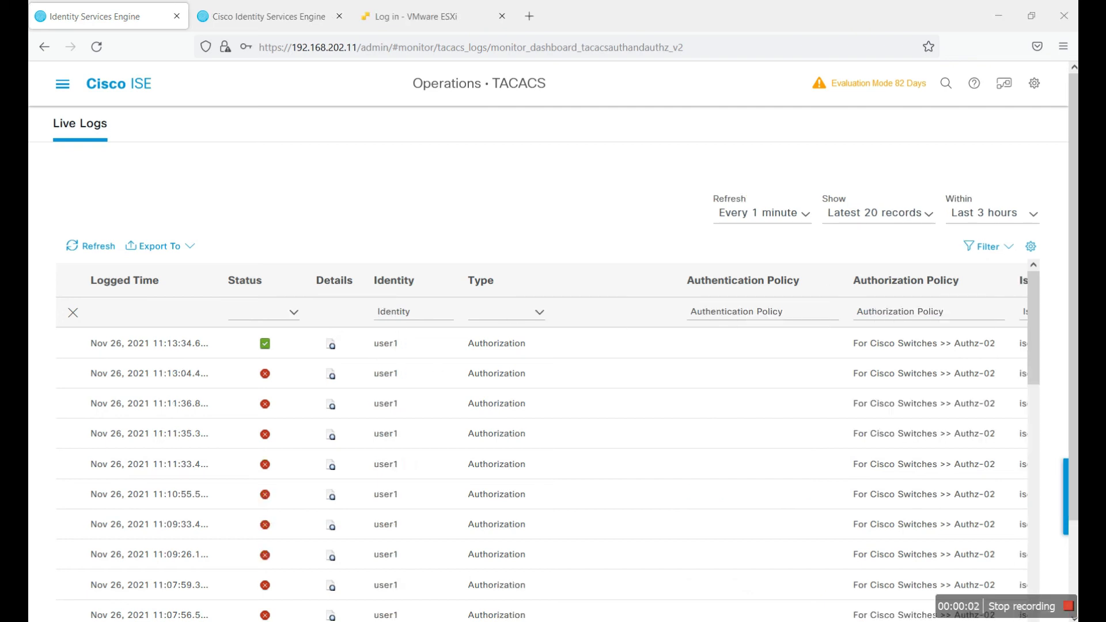
Step: Close the current switch terminal session
{"action": "key", "text": "alt+Tab"}
{"action": "left_click", "coordinate": [995, 70]}
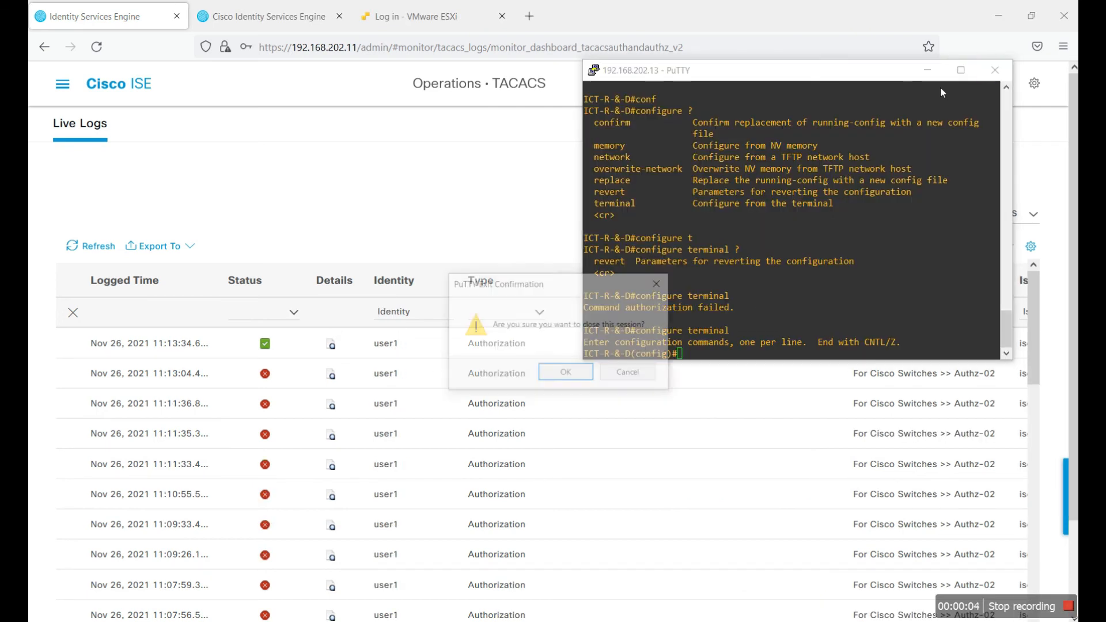
{"action": "left_click", "coordinate": [570, 371]}
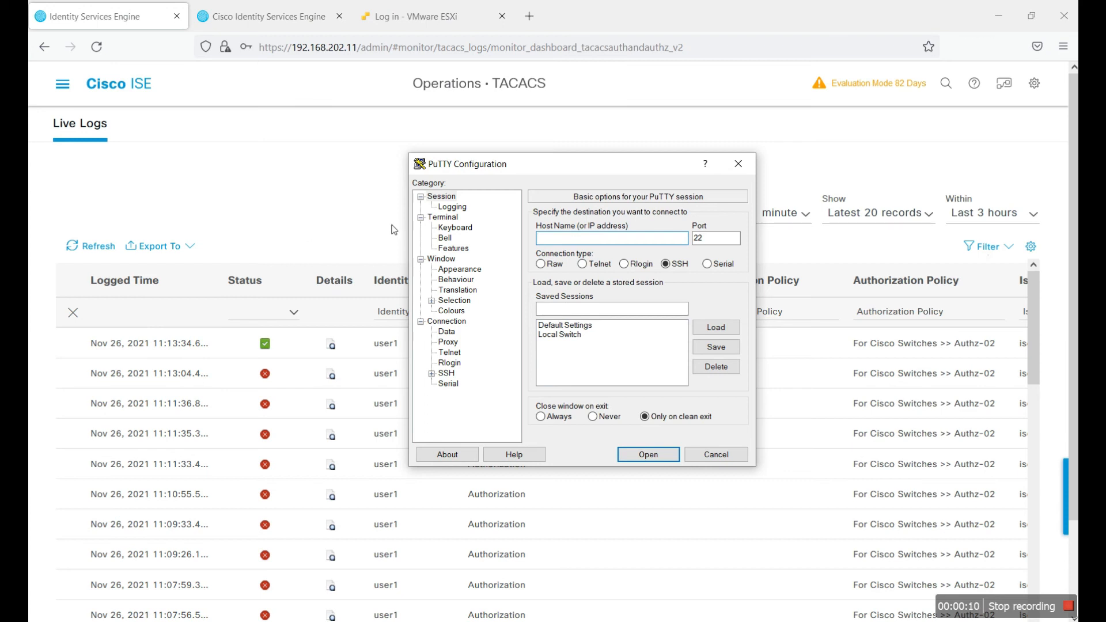
Step: Open the saved Local Switch session and attempt a login with an unknown account
{"action": "left_click_drag", "start_coordinate": [533, 168], "coordinate": [486, 111]}
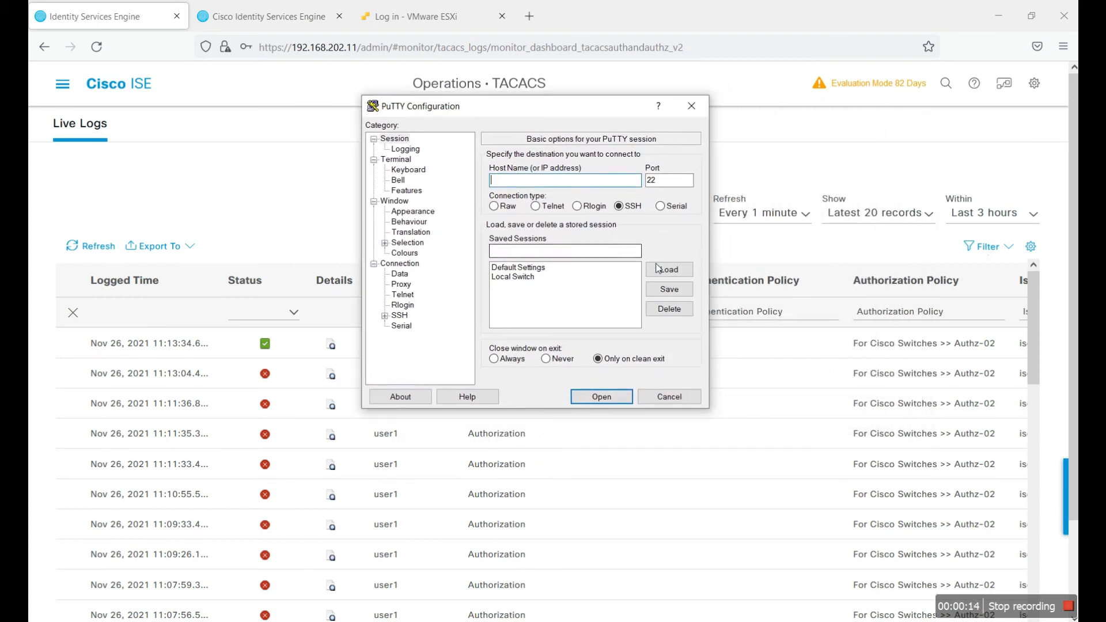
{"action": "double_click", "coordinate": [512, 276]}
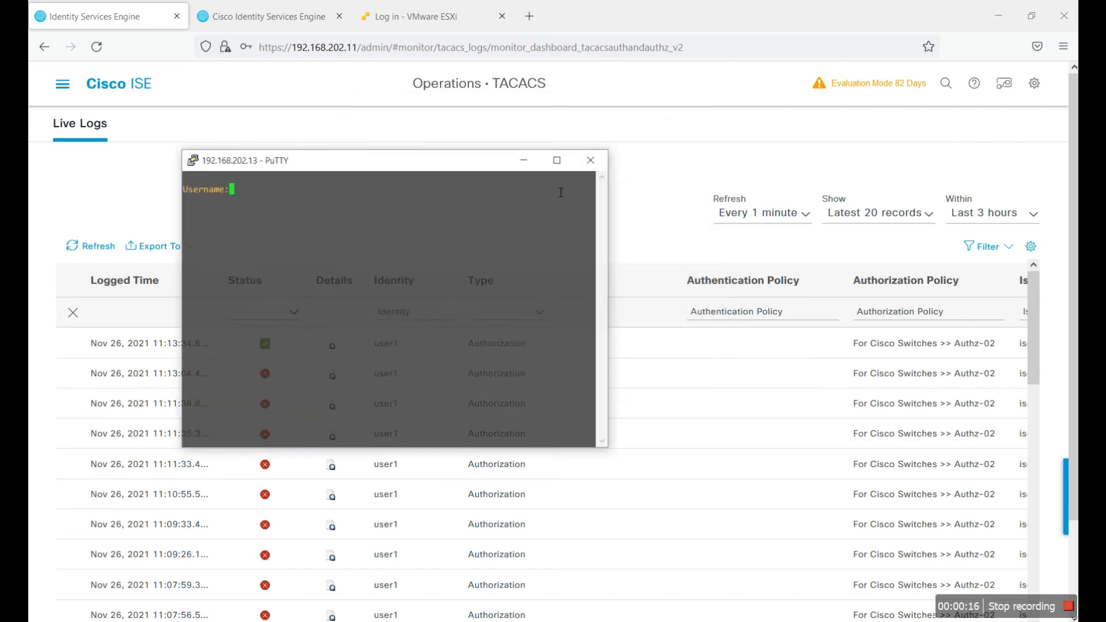
{"action": "type", "text": "shoaib"}
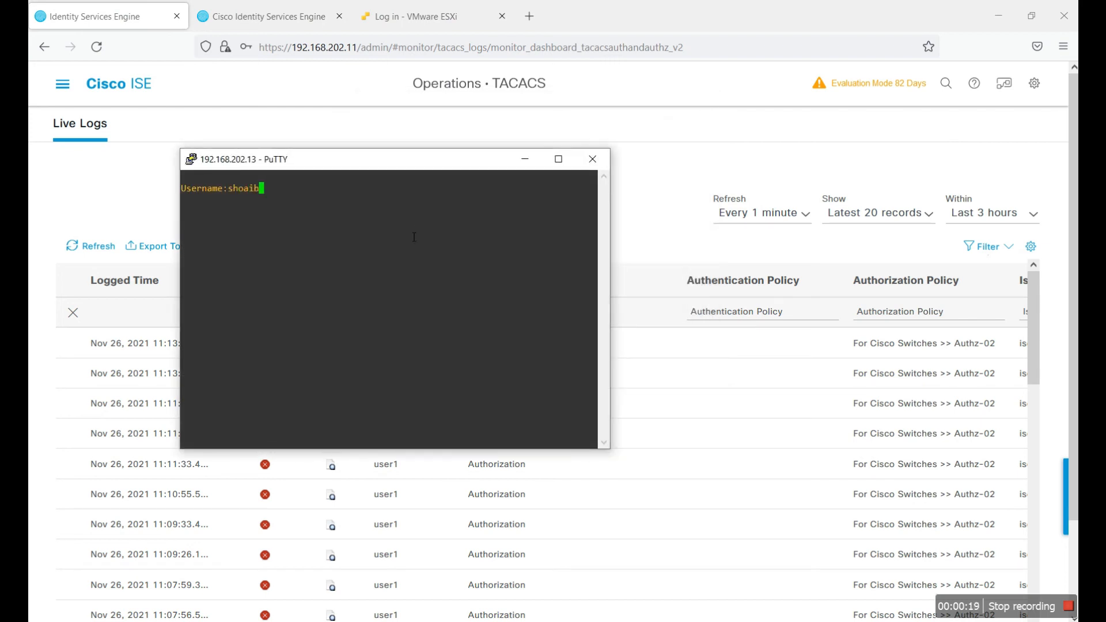
{"action": "key", "text": "Return"}
{"action": "left_click_drag", "start_coordinate": [351, 167], "coordinate": [606, 160]}
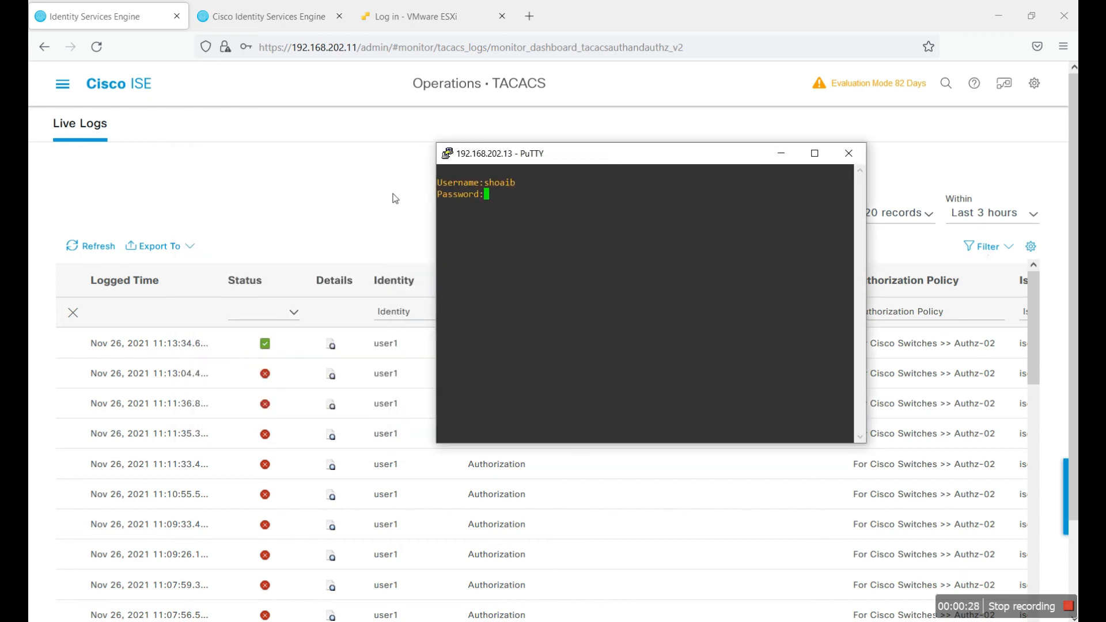
{"action": "key", "text": "Return"}
Step: Refresh Live Logs, log in to the switch as user1, then refresh to show user1's passing entries
{"action": "left_click", "coordinate": [289, 213]}
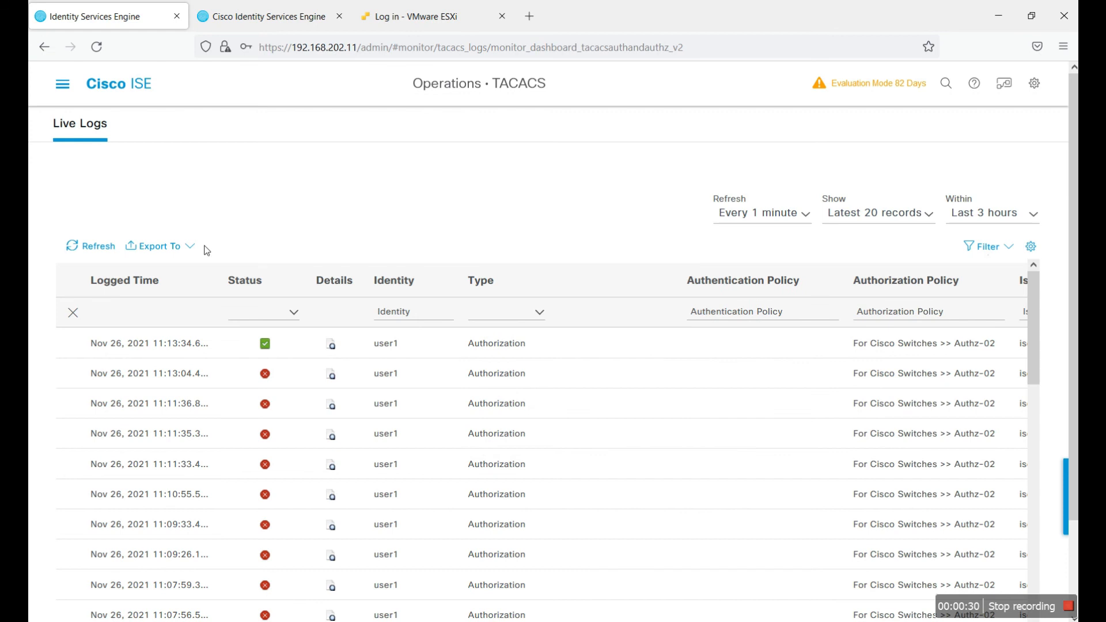
{"action": "left_click", "coordinate": [87, 246]}
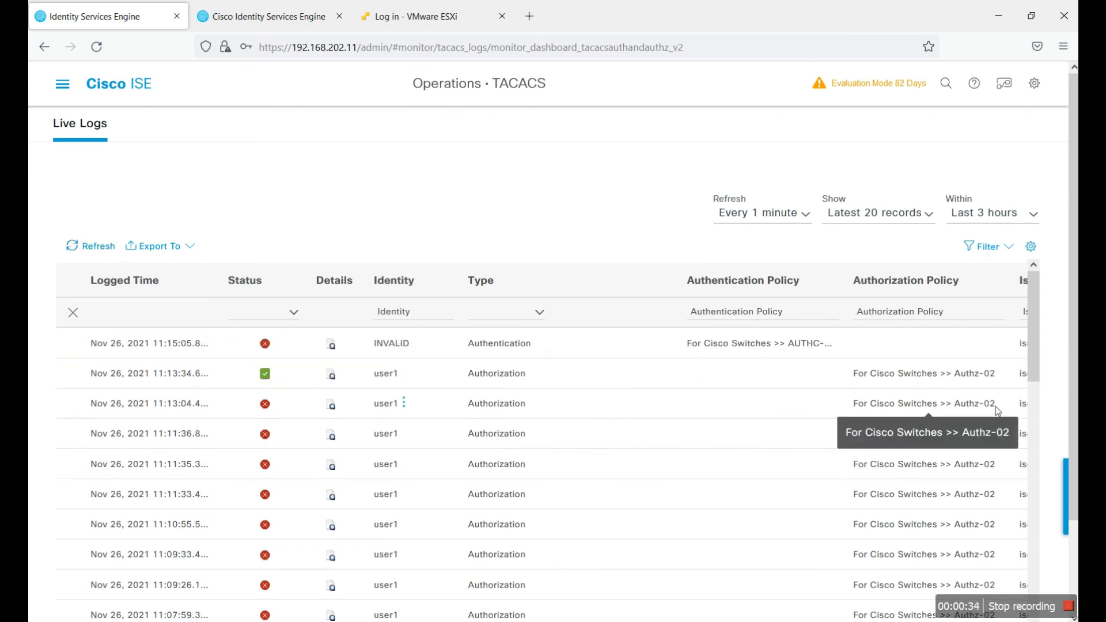
{"action": "key", "text": "alt+Tab"}
{"action": "left_click_drag", "start_coordinate": [632, 156], "coordinate": [762, 151]}
{"action": "type", "text": "user1"}
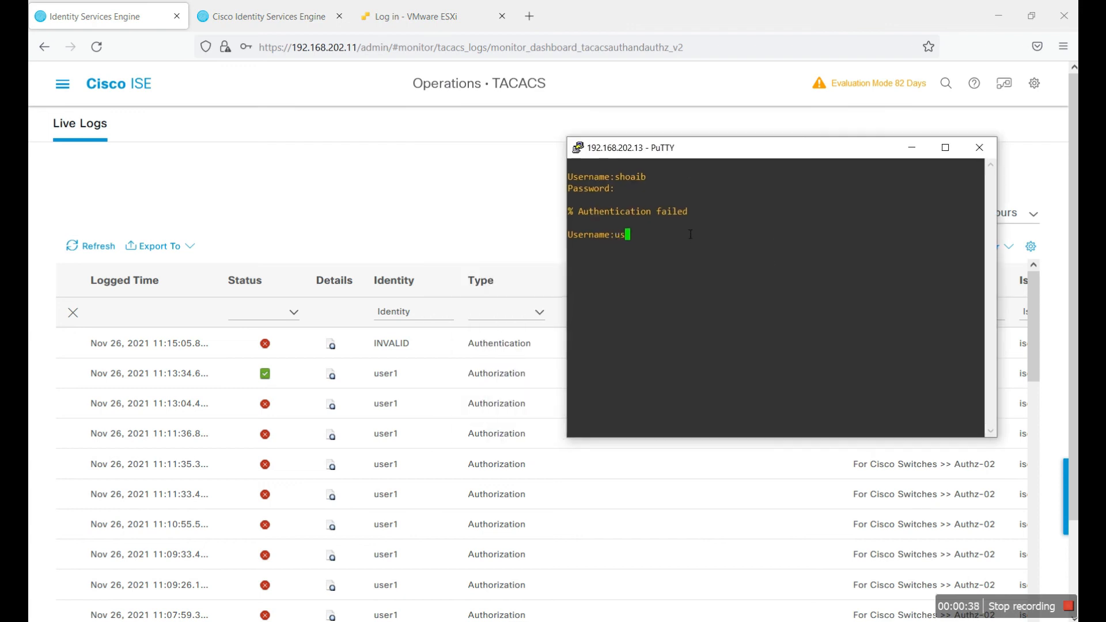
{"action": "key", "text": "Return"}
{"action": "key", "text": "Return"}
{"action": "key", "text": "Return"}
{"action": "key", "text": "Return"}
{"action": "key", "text": "Return"}
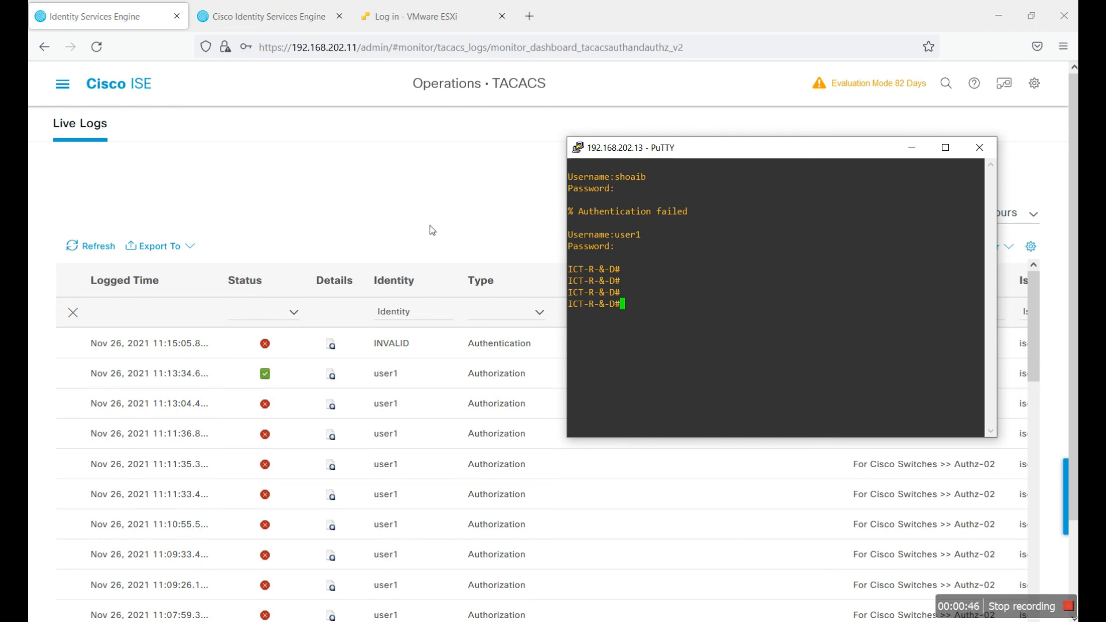
{"action": "left_click", "coordinate": [107, 249]}
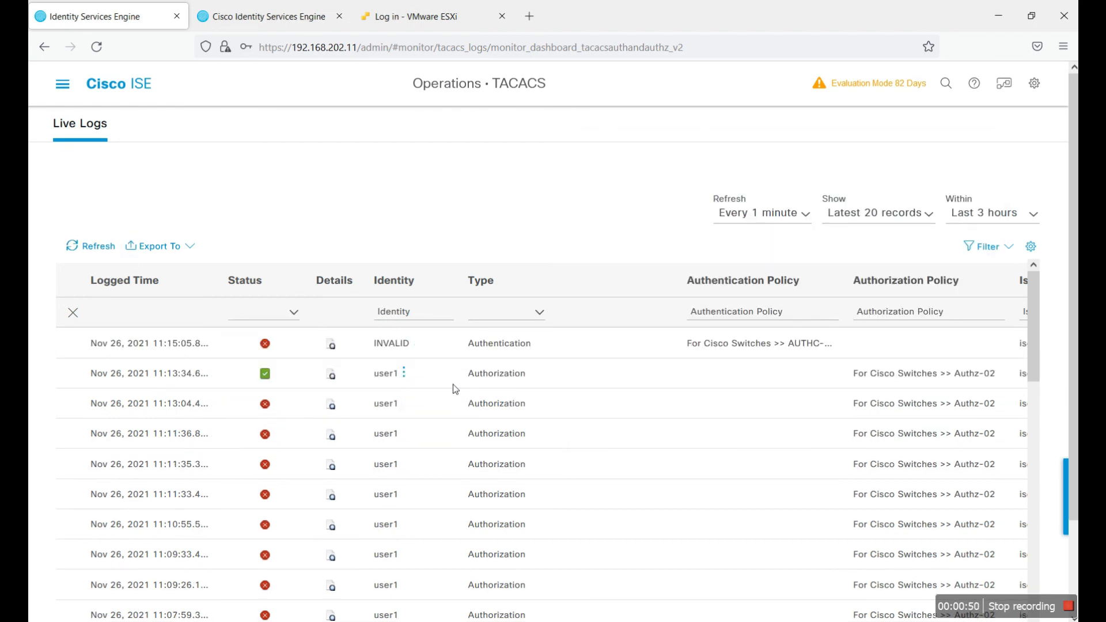
{"action": "left_click", "coordinate": [107, 249]}
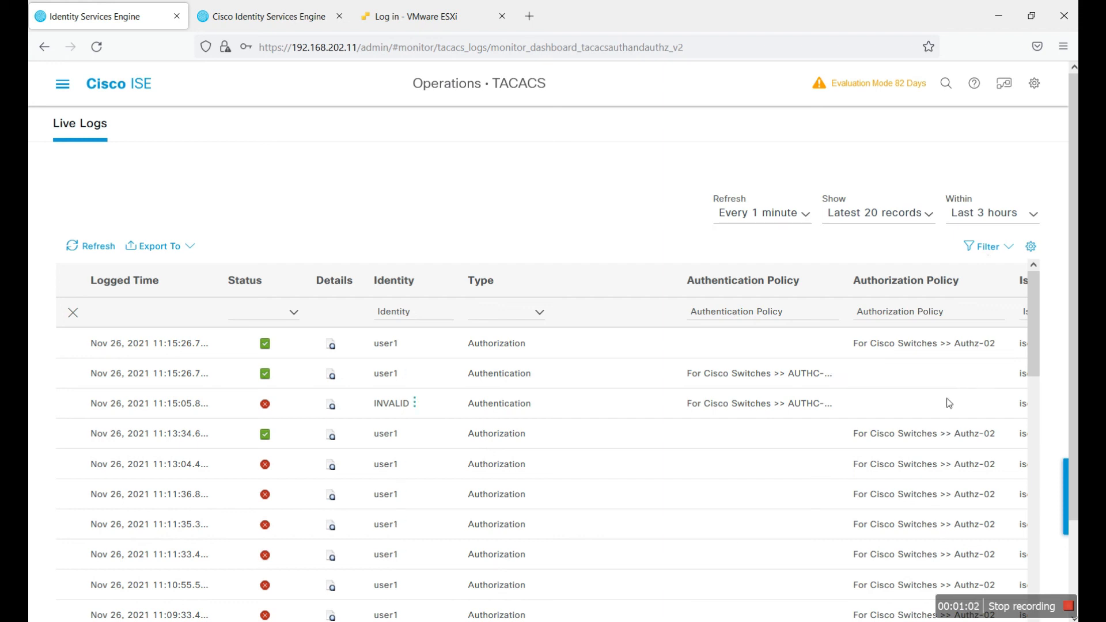
Step: As user1 on the switch, run show version and show run, paging through both outputs
{"action": "key", "text": "alt+Tab"}
{"action": "type", "text": "show version"}
{"action": "key", "text": "Tab"}
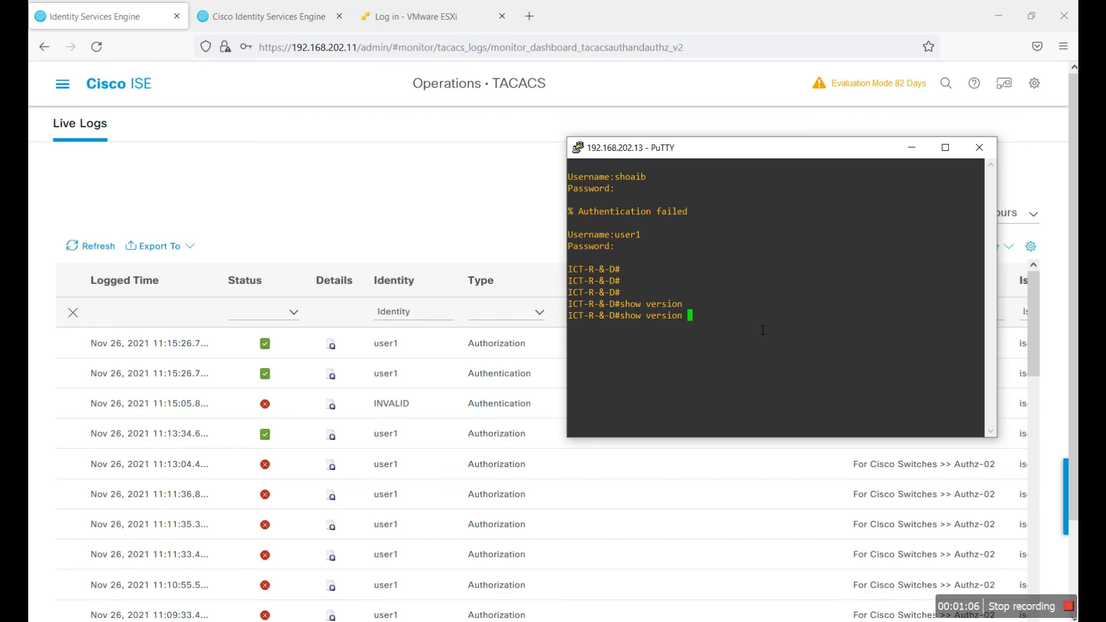
{"action": "key", "text": "Return"}
{"action": "key", "text": "Return"}
{"action": "key", "text": "space"}
{"action": "key", "text": "space"}
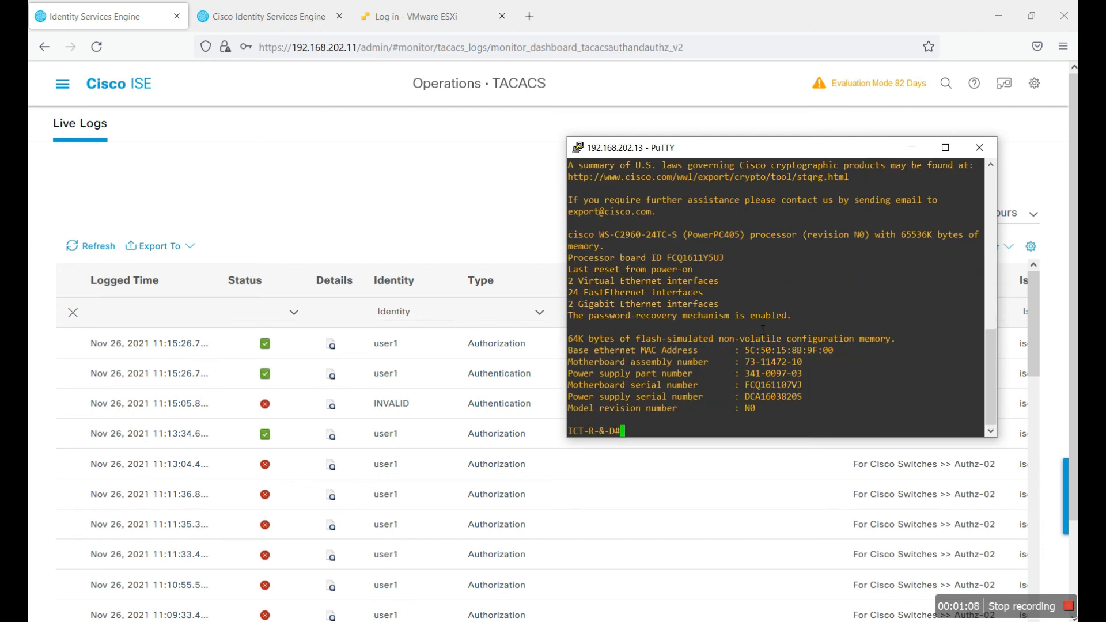
{"action": "type", "text": "show run"}
{"action": "key", "text": "Return"}
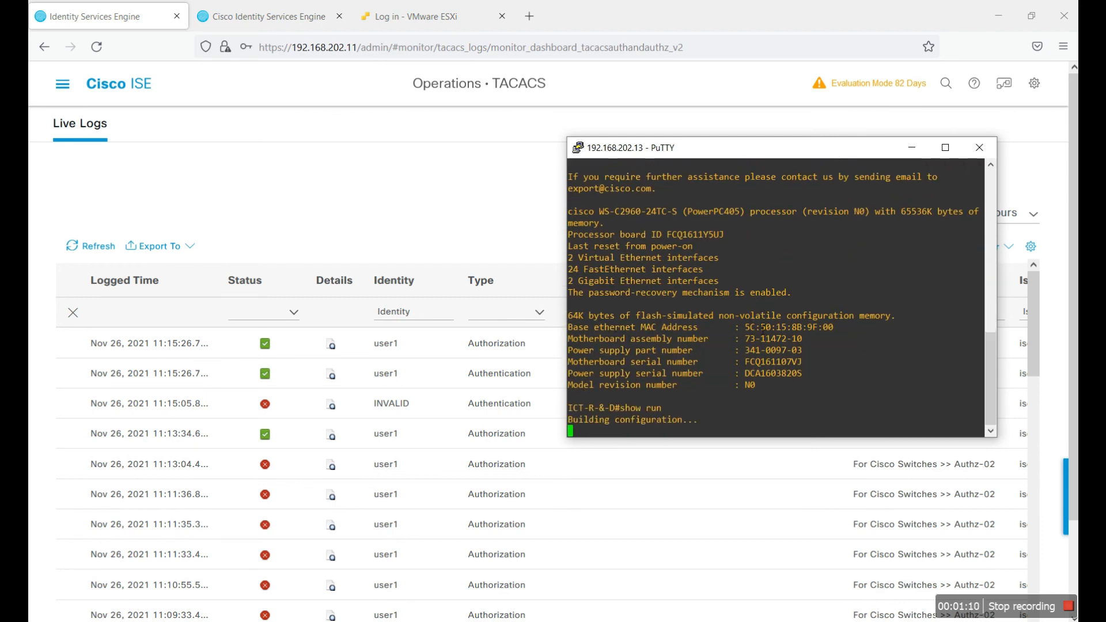
{"action": "key", "text": "space"}
{"action": "key", "text": "Return"}
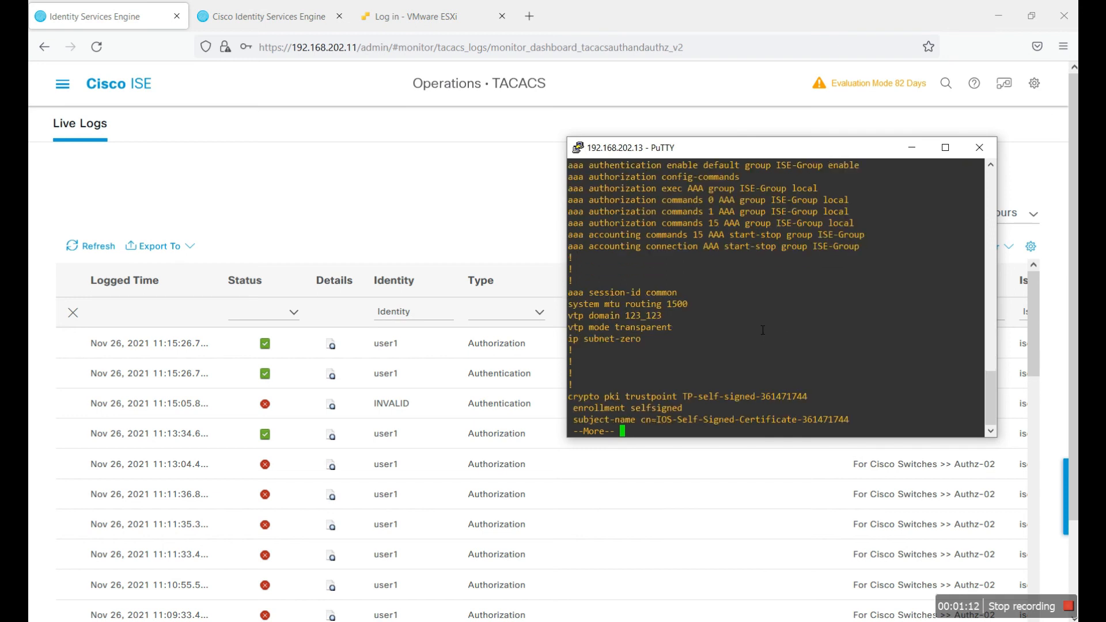
{"action": "key", "text": "q"}
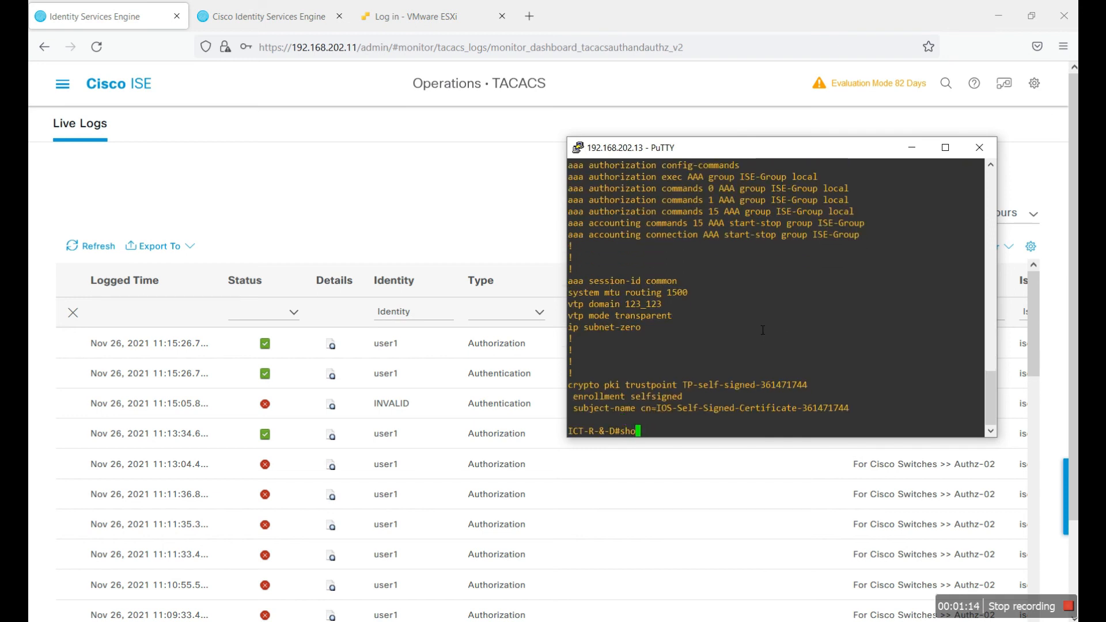
Step: Try show cdp, which is refused authorization for user1
{"action": "type", "text": "show ?"}
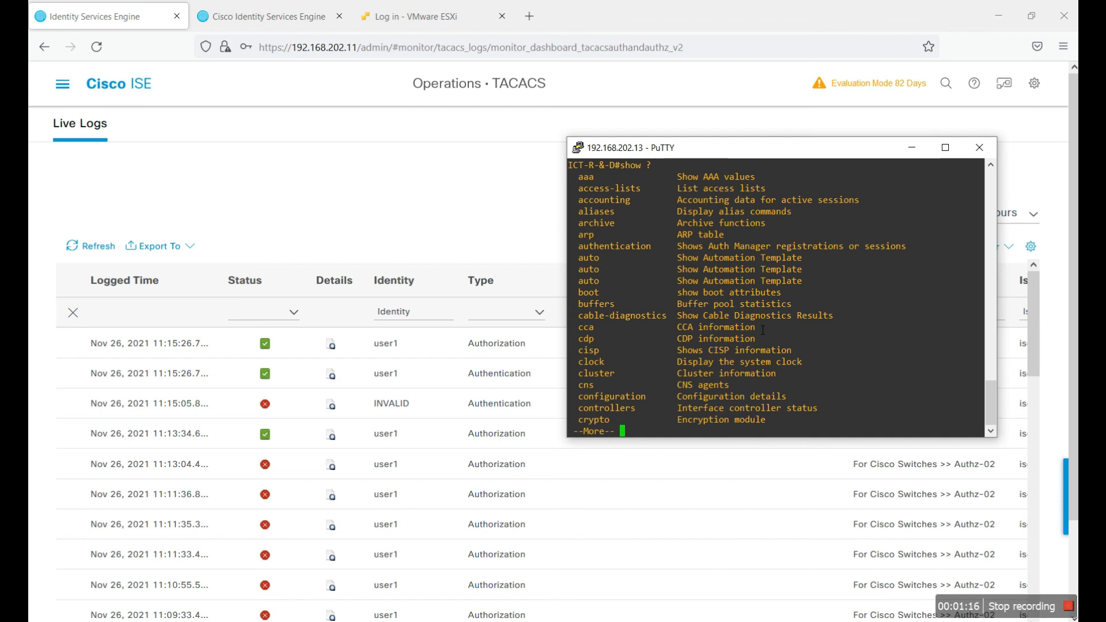
{"action": "type", "text": "qd"}
{"action": "key", "text": "BackSpace"}
{"action": "type", "text": "cdp"}
{"action": "key", "text": "Return"}
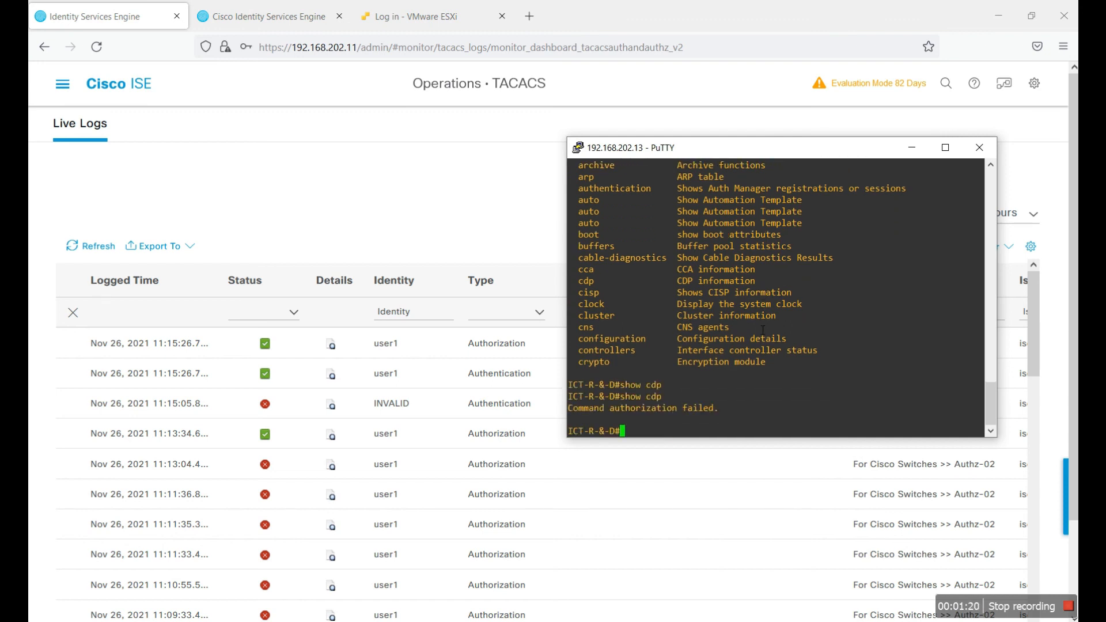
Step: Enter conf t and try interface gigabitEthernet 0/1, which is refused authorization
{"action": "type", "text": "conf t"}
{"action": "key", "text": "Return"}
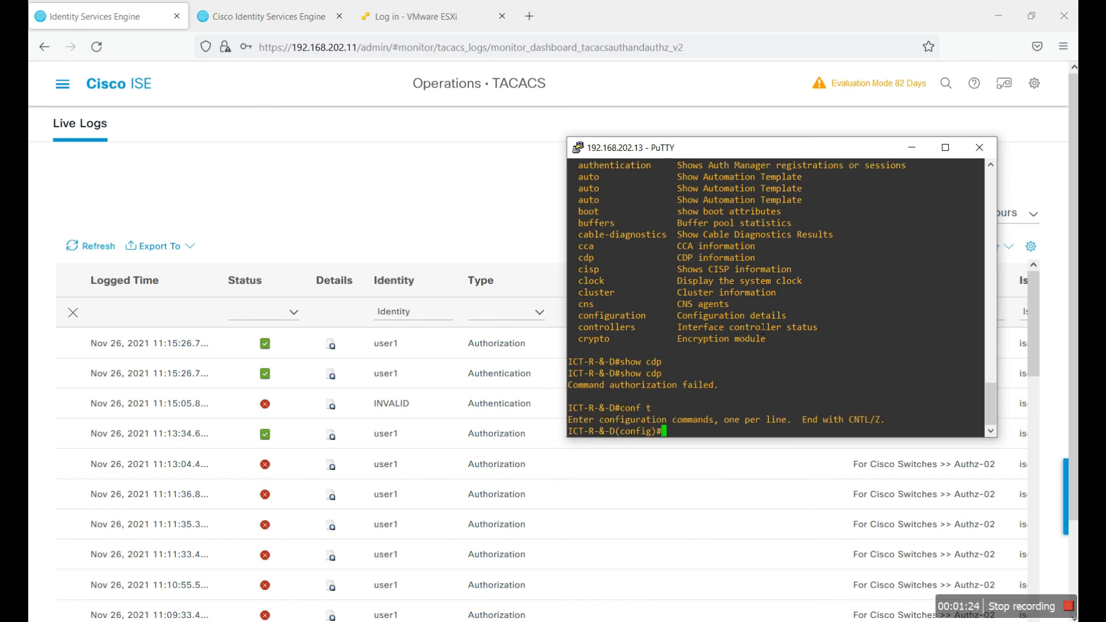
{"action": "key", "text": "Return"}
{"action": "key", "text": "Return"}
{"action": "key", "text": "Return"}
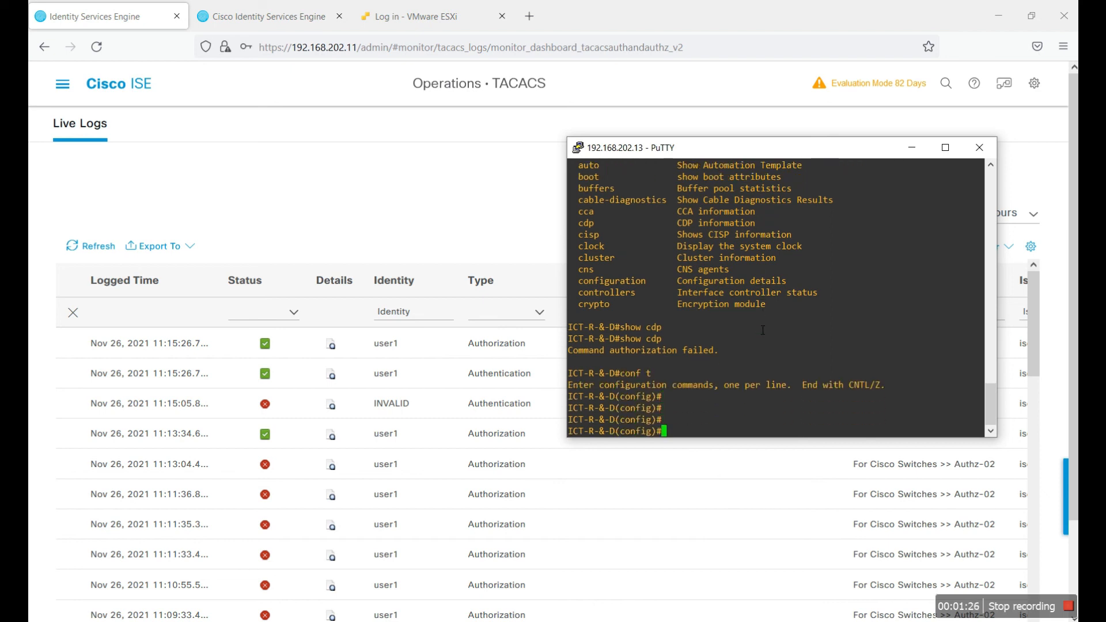
{"action": "type", "text": "interface gi"}
{"action": "key", "text": "Tab"}
{"action": "type", "text": "0/1"}
{"action": "key", "text": "Return"}
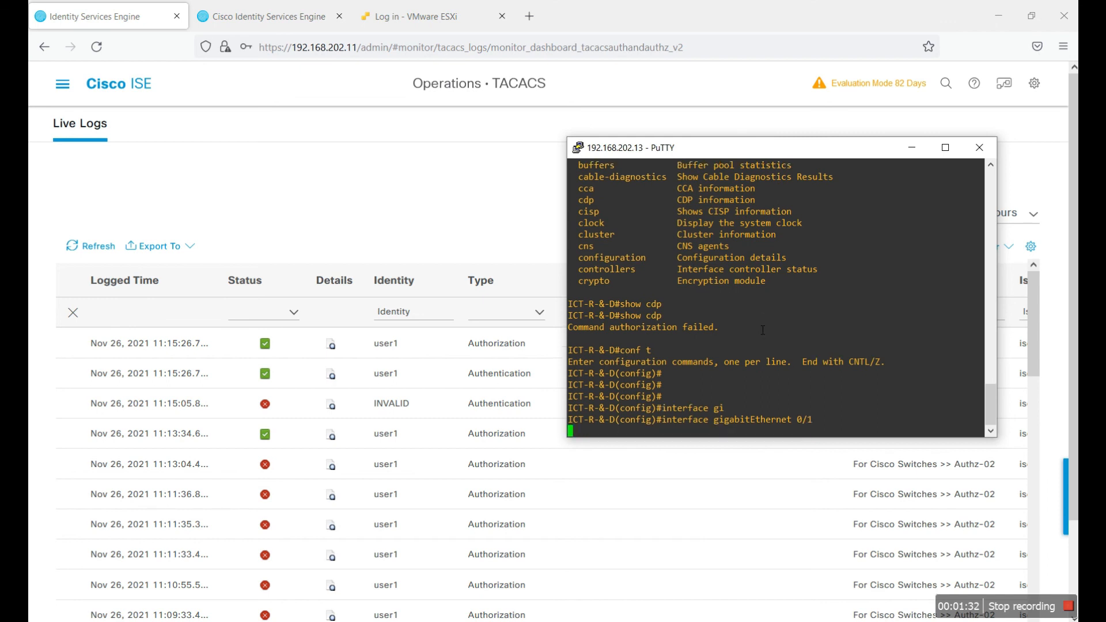
{"action": "left_click", "coordinate": [440, 250]}
Step: Refresh the TACACS live logs and inspect the failed show cdp authorization detail
{"action": "left_click", "coordinate": [91, 246]}
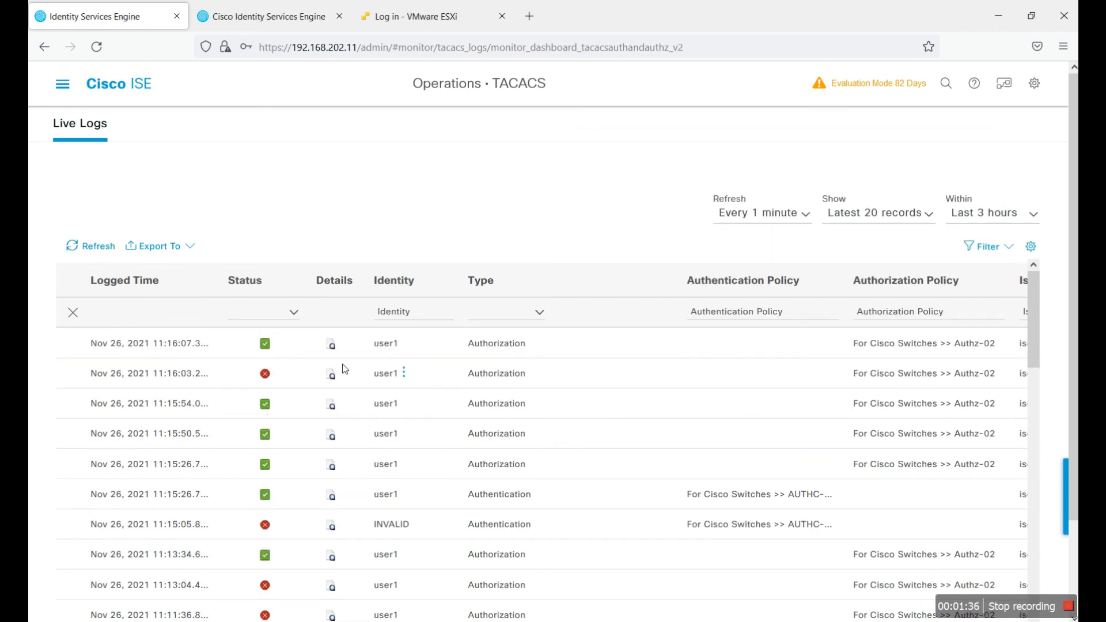
{"action": "left_click", "coordinate": [109, 251]}
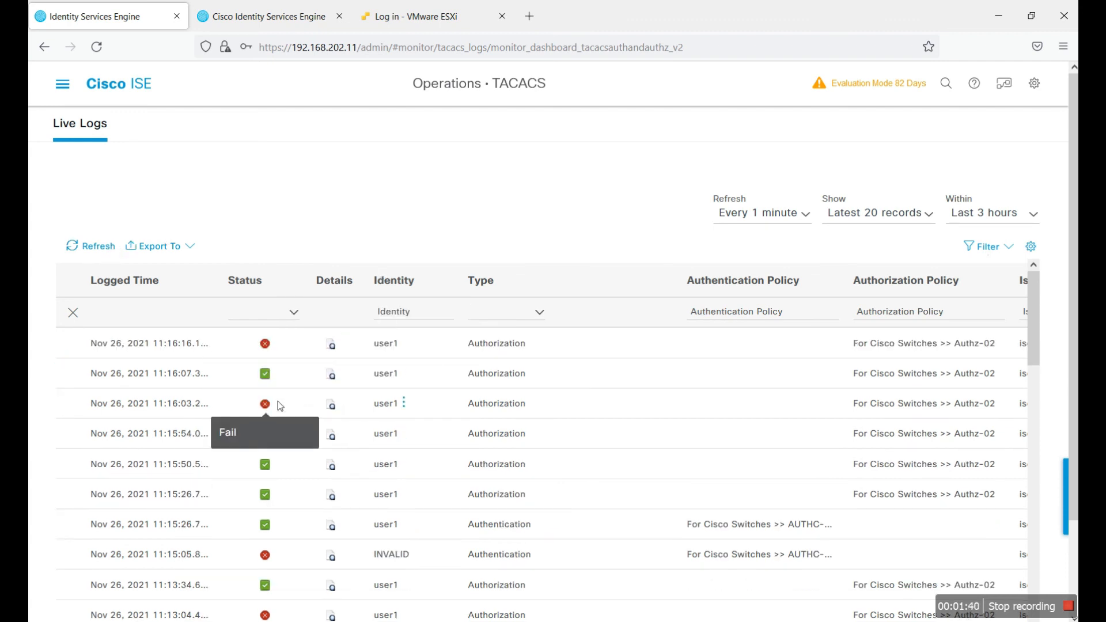
{"action": "left_click", "coordinate": [331, 404]}
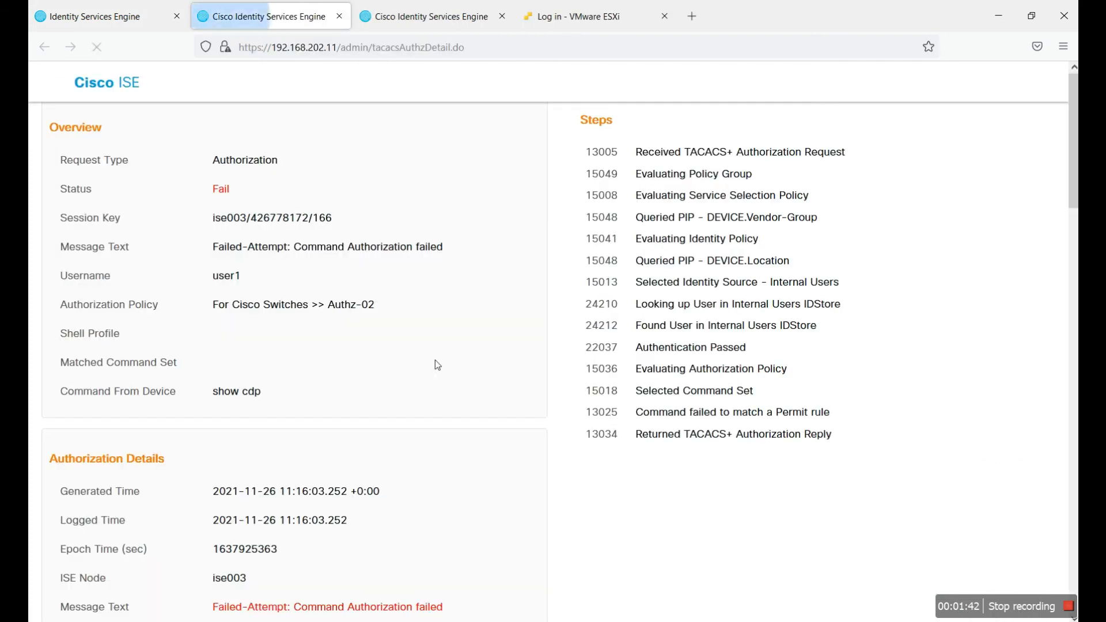
{"action": "left_click_drag", "start_coordinate": [250, 399], "coordinate": [220, 399]}
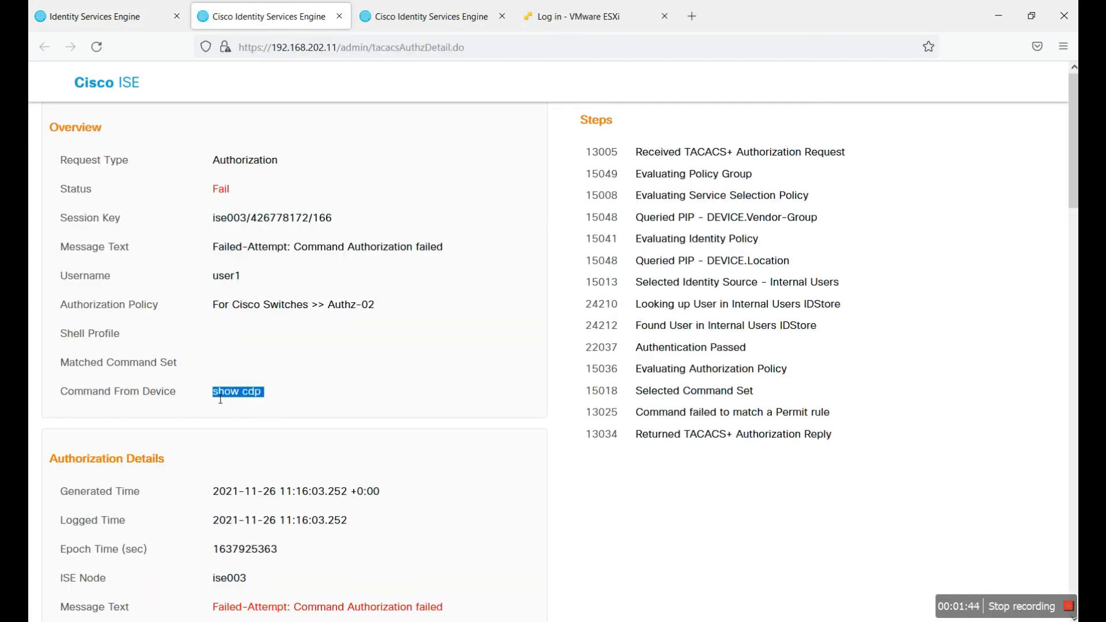
Step: Inspect the 11:16:16 failure detail showing the refused interface GigabitEthernet 0/1 command
{"action": "key", "text": "ctrl+shift+Tab"}
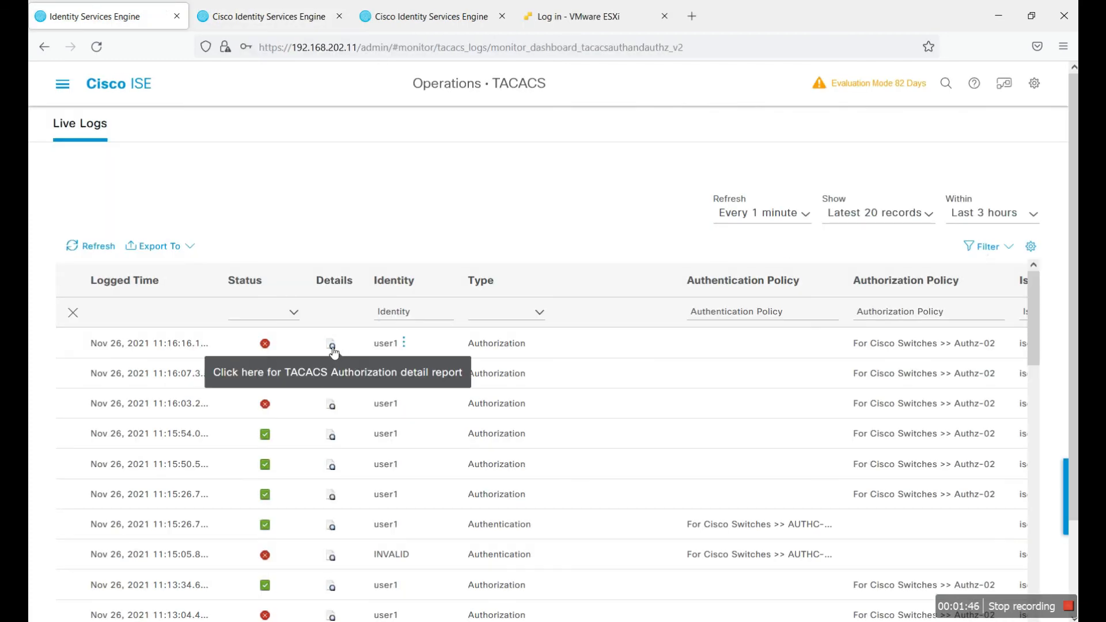
{"action": "left_click", "coordinate": [328, 340]}
{"action": "left_click_drag", "start_coordinate": [362, 397], "coordinate": [219, 395]}
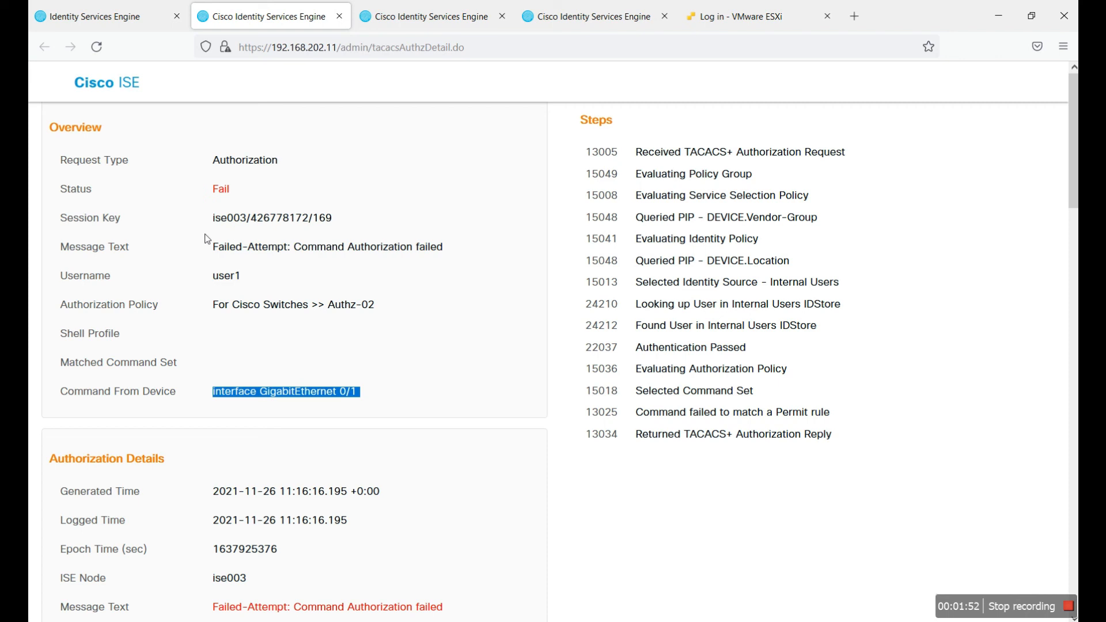
{"action": "left_click", "coordinate": [111, 23]}
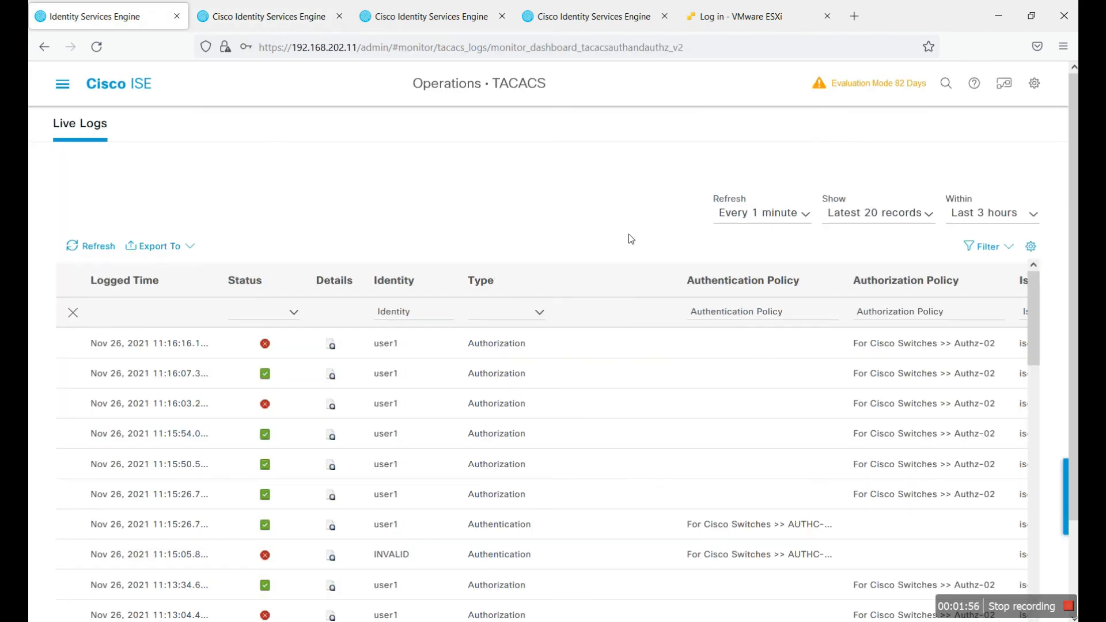
Step: Open Operations > Reports > Device Administration, view TACACS Authentication, then the empty TACACS Accounting report
{"action": "left_click", "coordinate": [62, 84]}
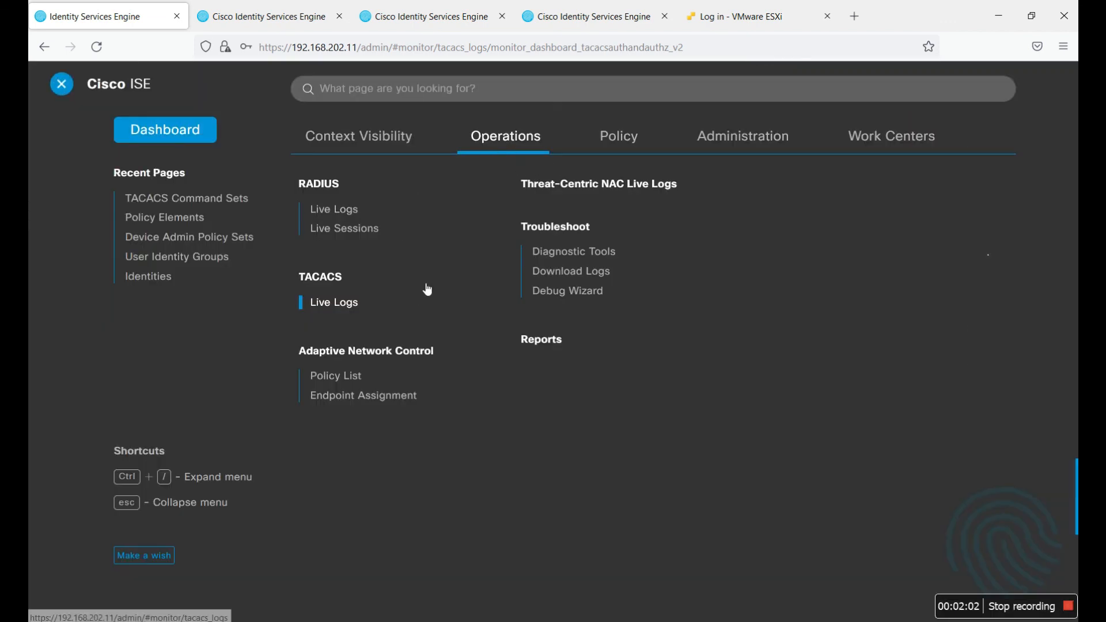
{"action": "left_click", "coordinate": [547, 343]}
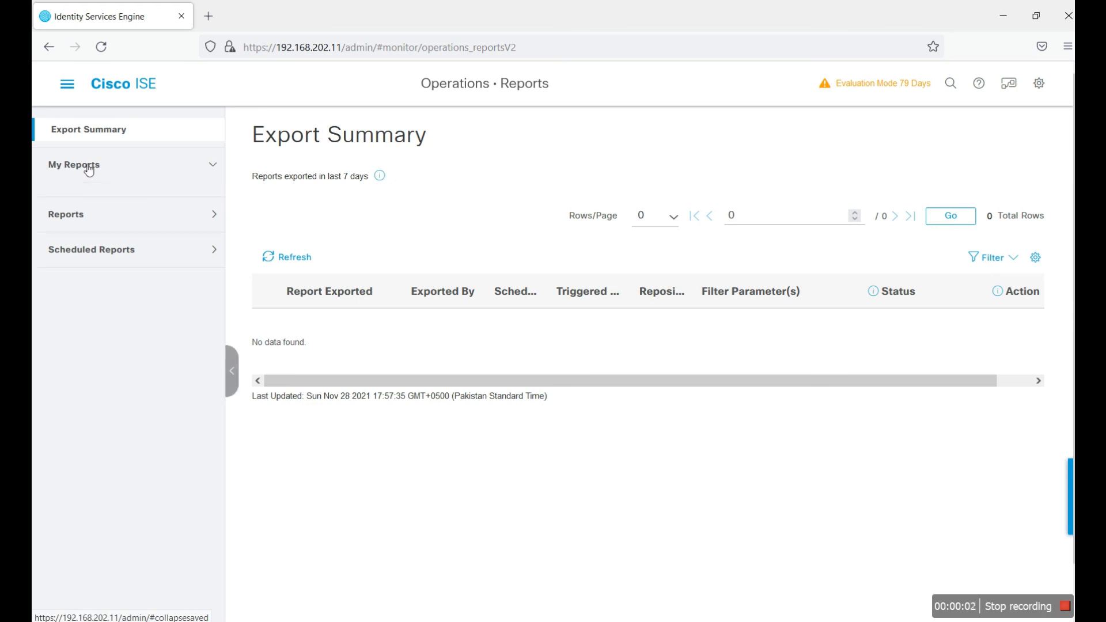
{"action": "left_click", "coordinate": [72, 205]}
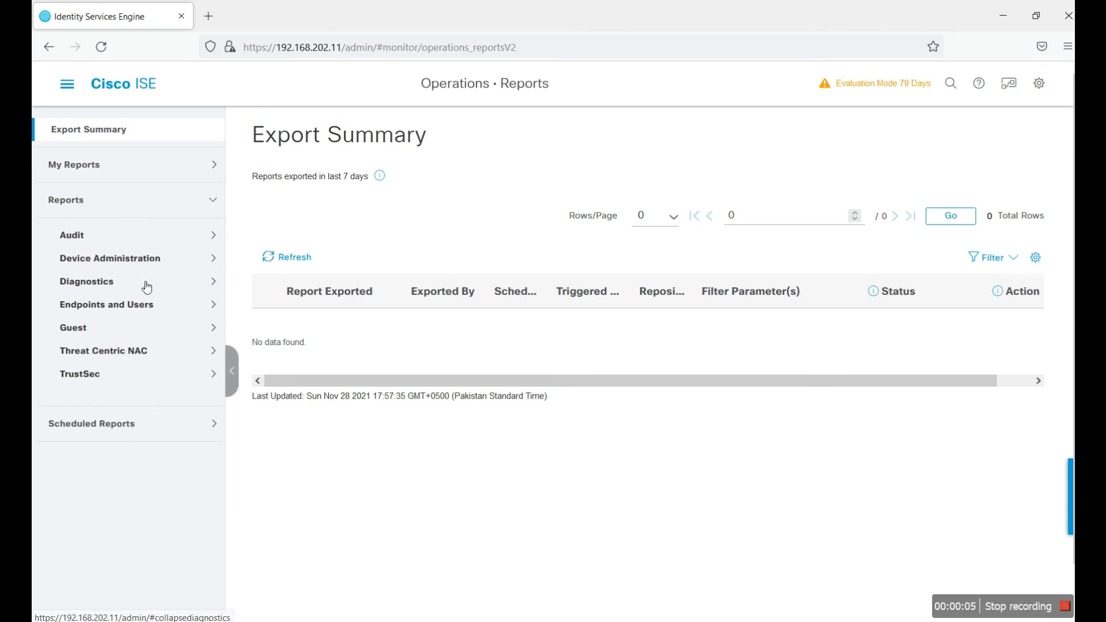
{"action": "left_click", "coordinate": [153, 236]}
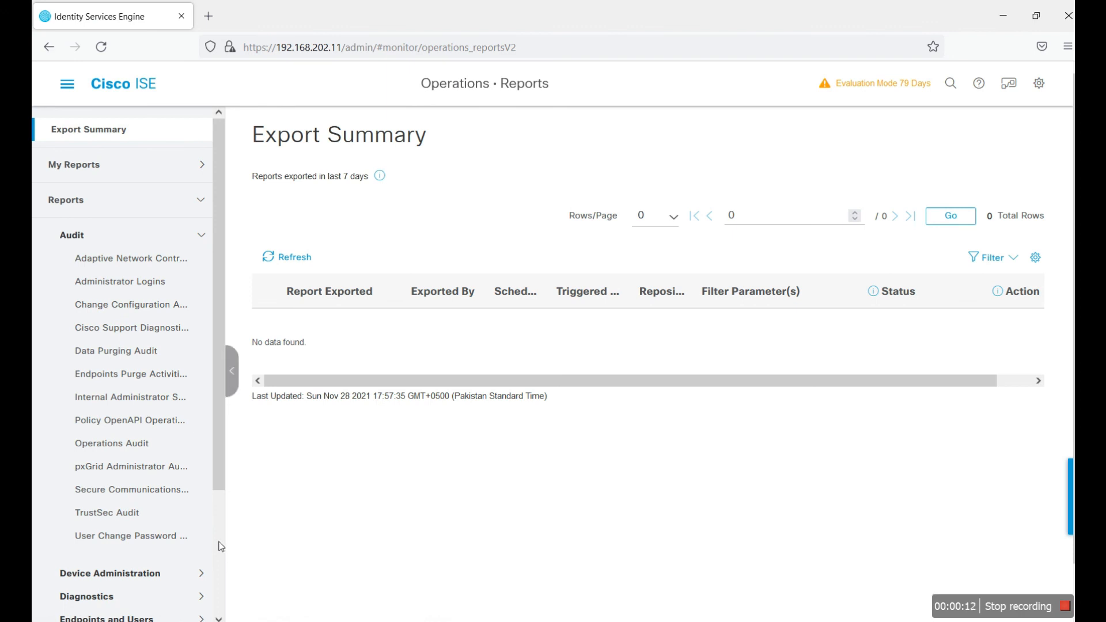
{"action": "scroll", "coordinate": [200, 486], "scroll_direction": "down", "scroll_amount": 2}
{"action": "left_click", "coordinate": [140, 459]}
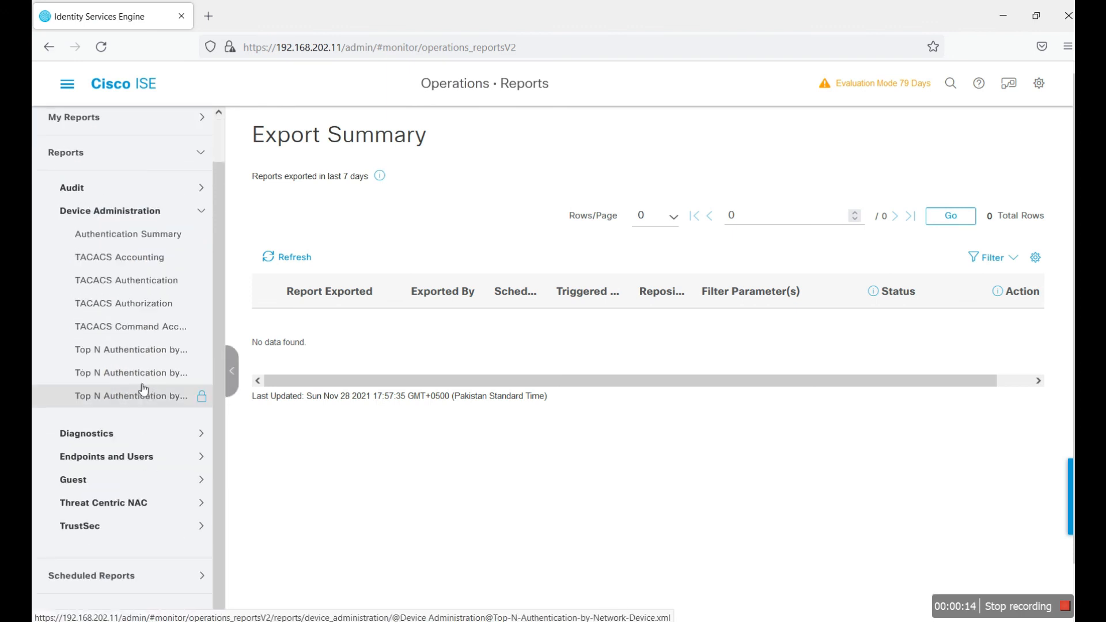
{"action": "left_click", "coordinate": [129, 281]}
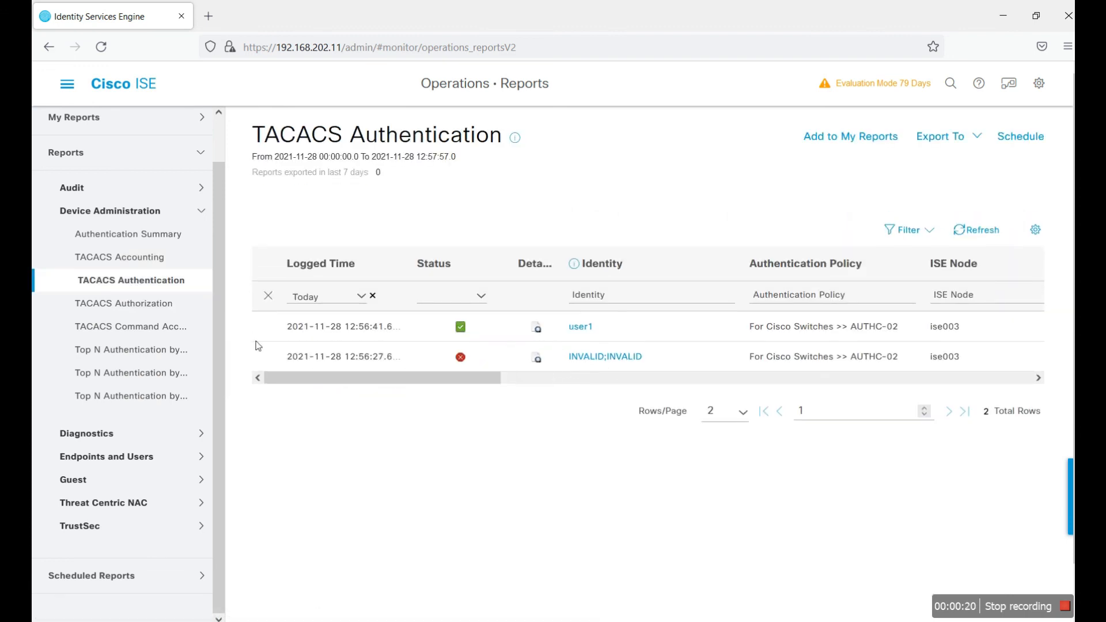
{"action": "left_click", "coordinate": [157, 257]}
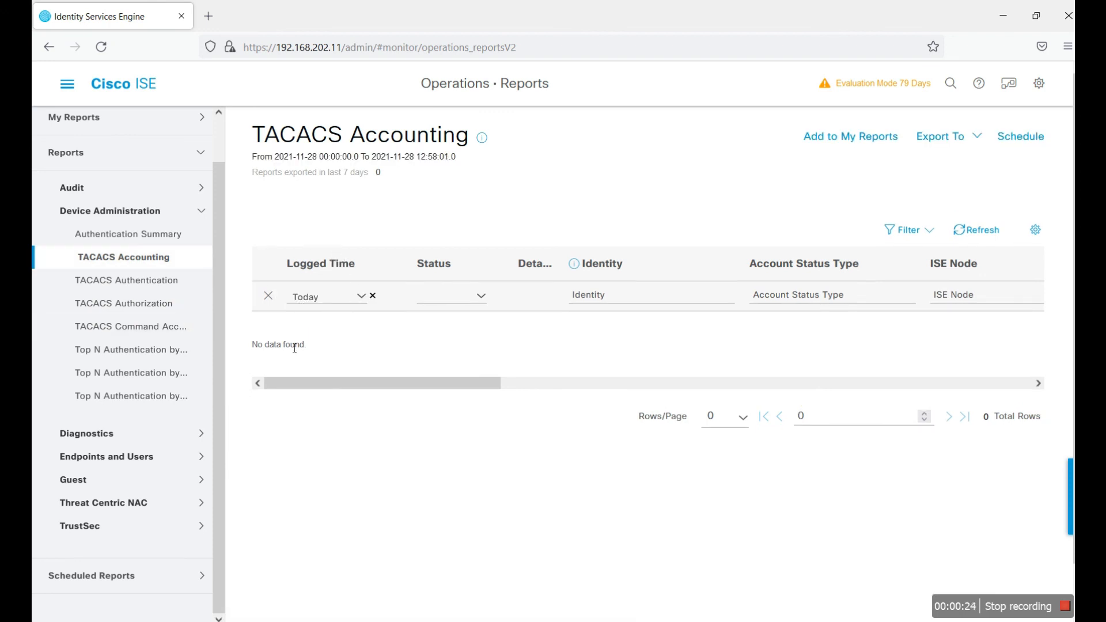
Step: Refresh the Accounting report, then in PuTTY try conf t and interface gigabitEthernet 0/1, which is refused
{"action": "left_click", "coordinate": [996, 233]}
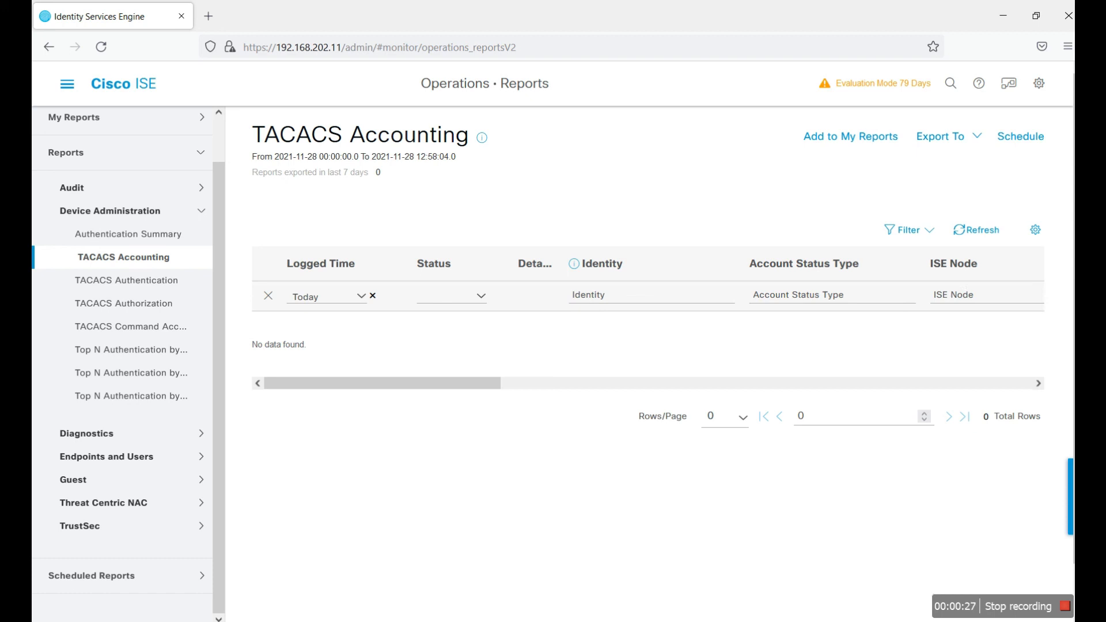
{"action": "key", "text": "alt+Tab"}
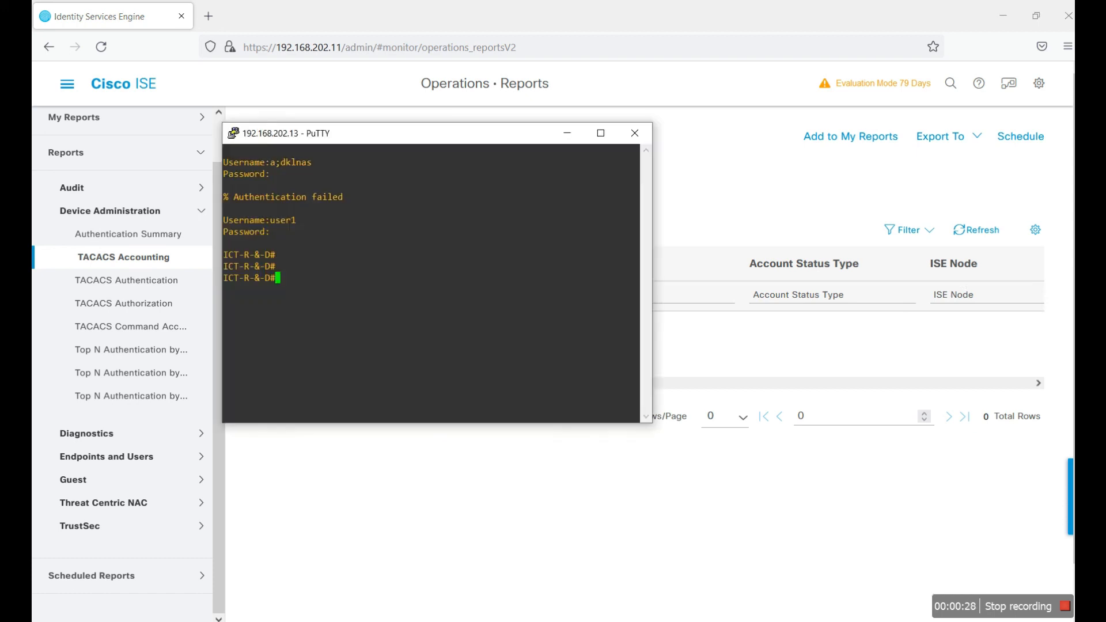
{"action": "type", "text": "conf t"}
{"action": "key", "text": "Return"}
{"action": "key", "text": "Return"}
{"action": "key", "text": "Return"}
{"action": "key", "text": "Return"}
{"action": "key", "text": "Return"}
{"action": "type", "text": "int "}
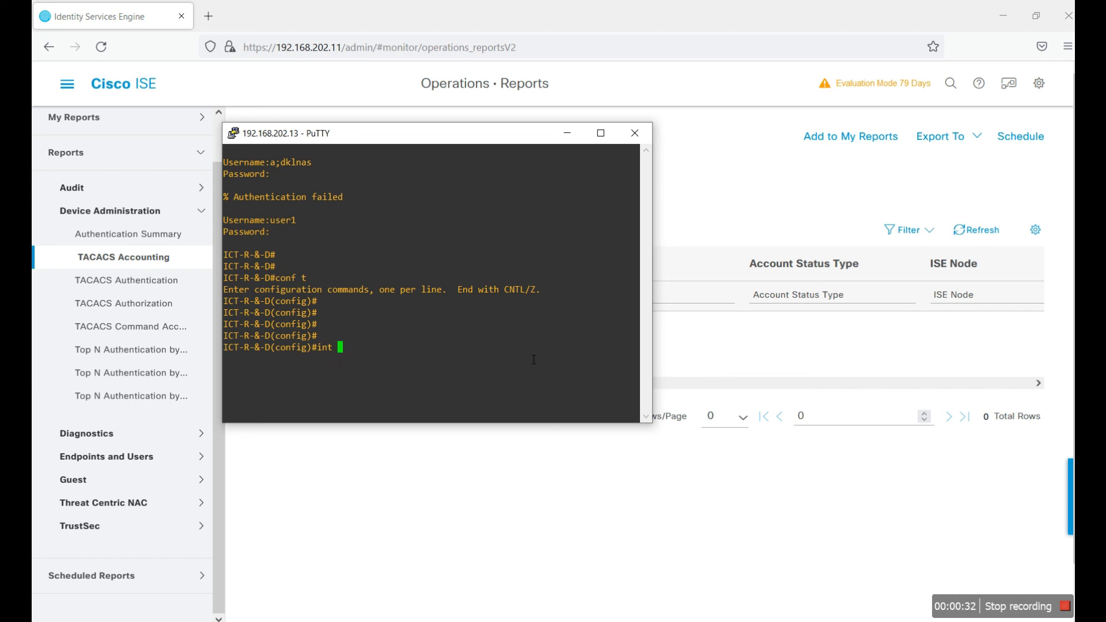
{"action": "type", "text": "gi"}
{"action": "key", "text": "Tab"}
{"action": "type", "text": "1"}
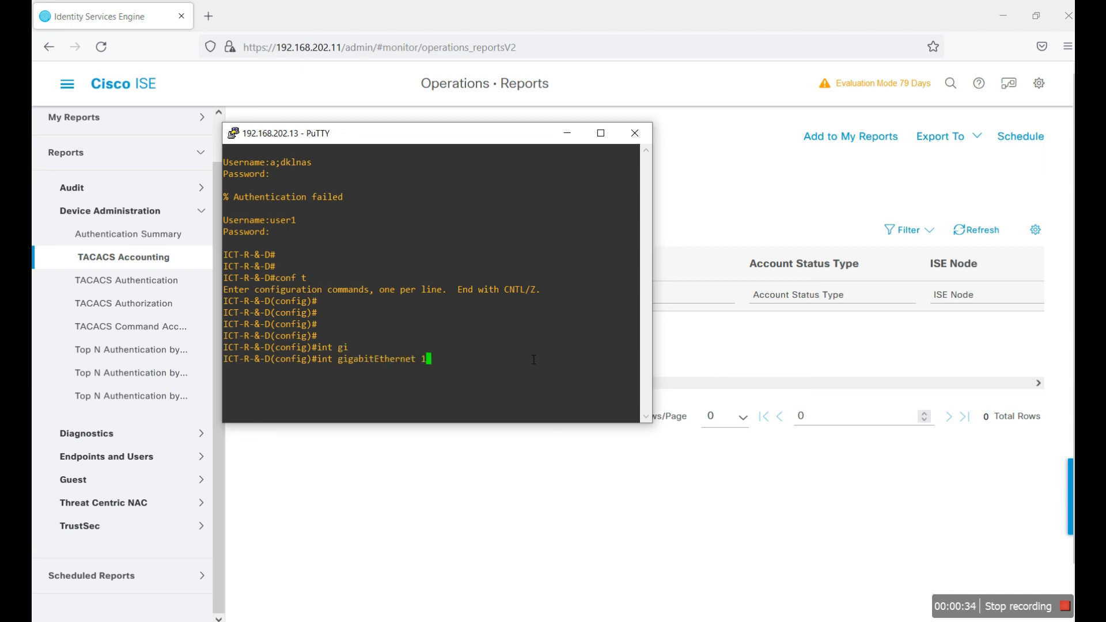
{"action": "key", "text": "BackSpace"}
{"action": "type", "text": "0/1"}
{"action": "key", "text": "Return"}
{"action": "key", "text": "Return"}
{"action": "key", "text": "Return"}
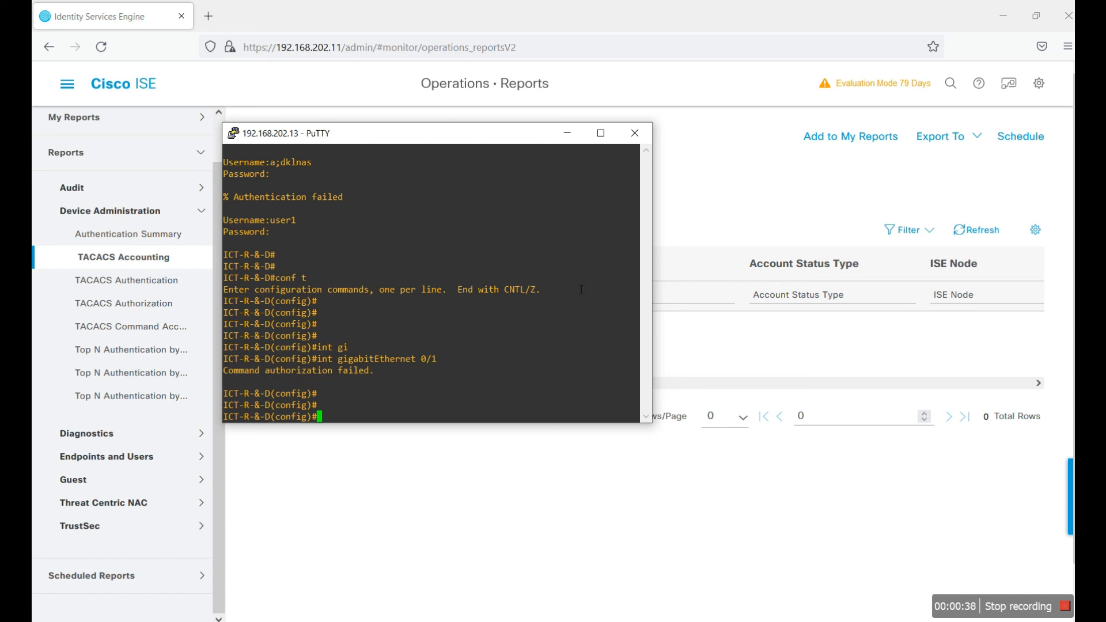
Step: Refresh TACACS Accounting and review user1's 12:58:08 configure terminal Start record details at privilege 15
{"action": "left_click", "coordinate": [566, 133]}
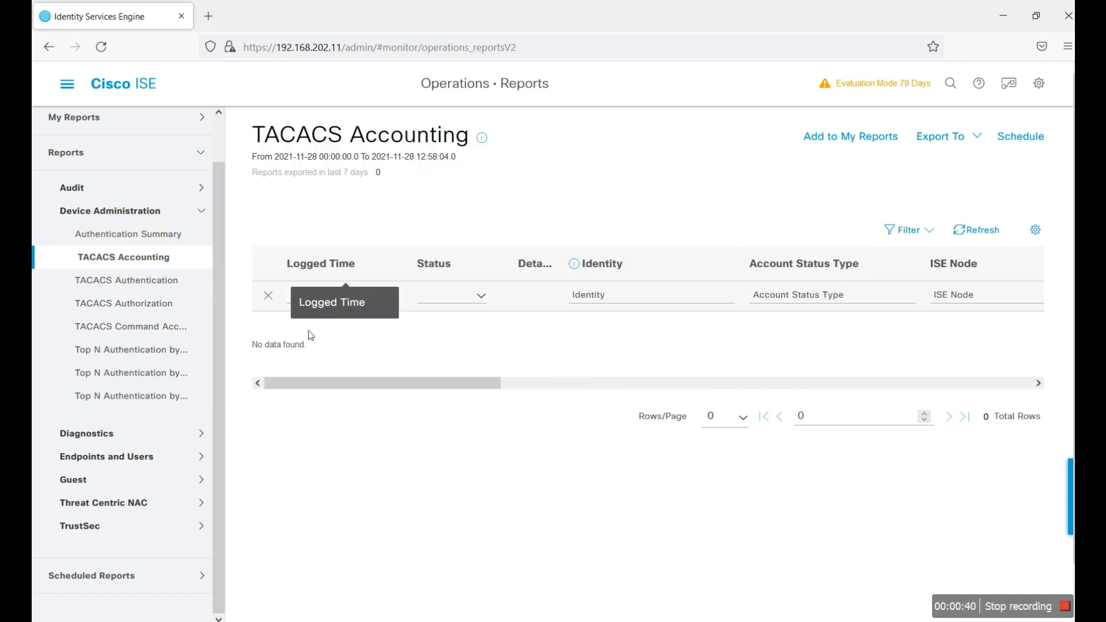
{"action": "left_click", "coordinate": [992, 229]}
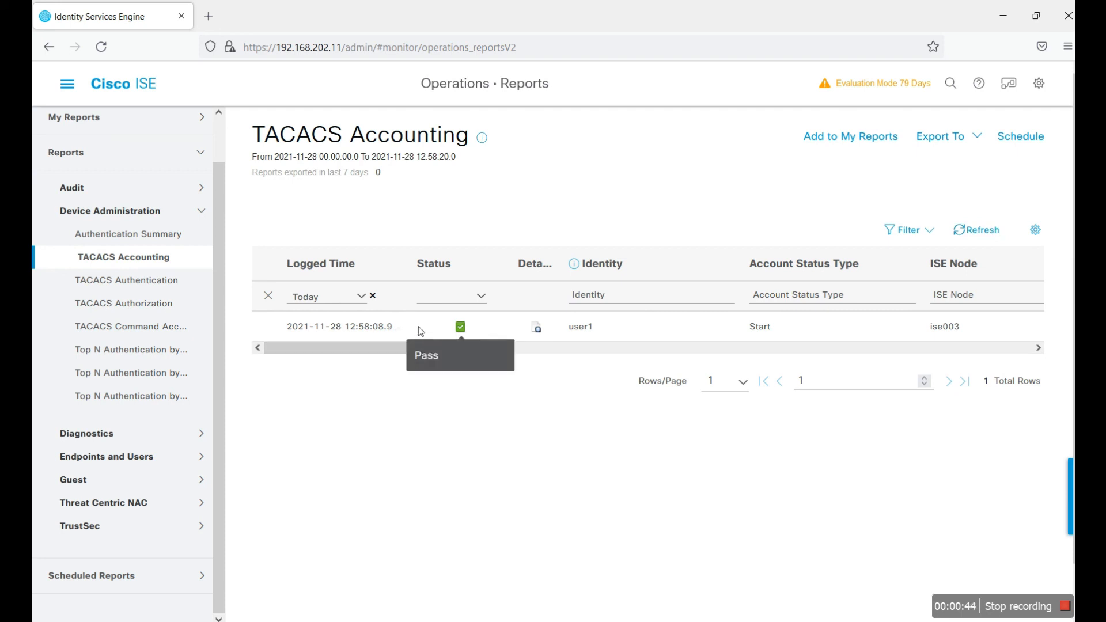
{"action": "left_click", "coordinate": [536, 328]}
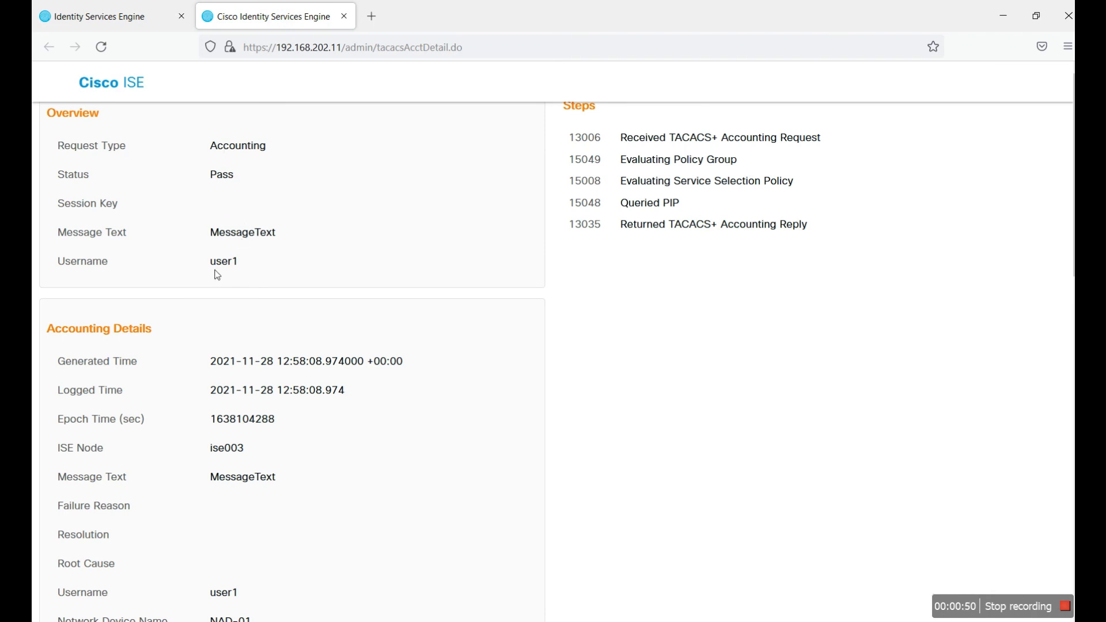
{"action": "scroll", "coordinate": [271, 337], "scroll_direction": "down", "scroll_amount": 5}
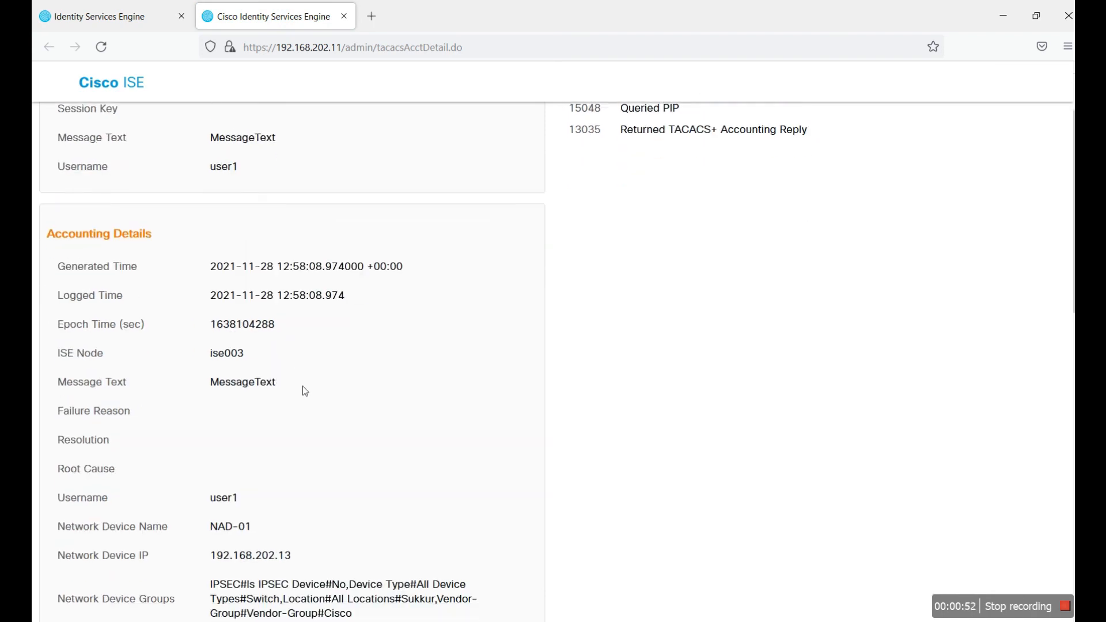
{"action": "scroll", "coordinate": [358, 363], "scroll_direction": "down", "scroll_amount": 1}
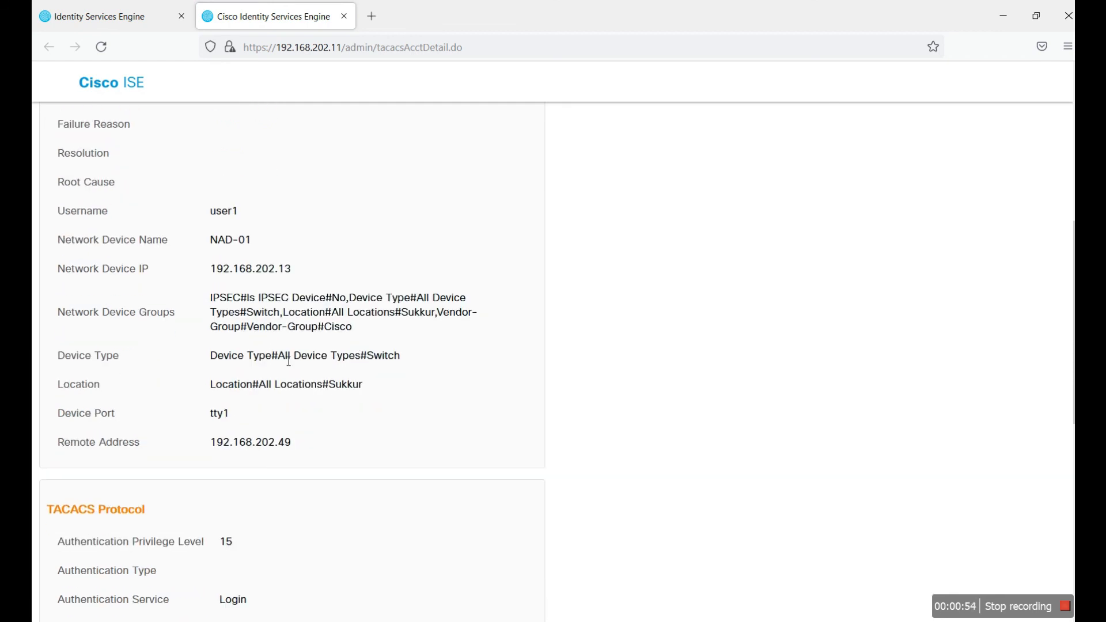
{"action": "scroll", "coordinate": [417, 430], "scroll_direction": "down", "scroll_amount": 8}
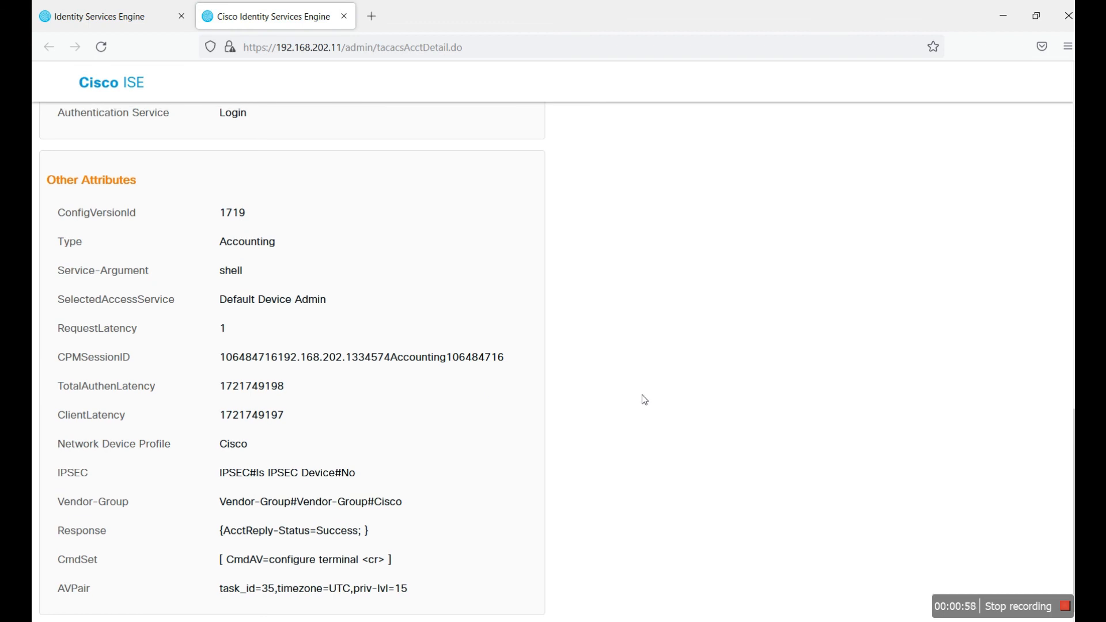
{"action": "scroll", "coordinate": [642, 395], "scroll_direction": "up", "scroll_amount": 15}
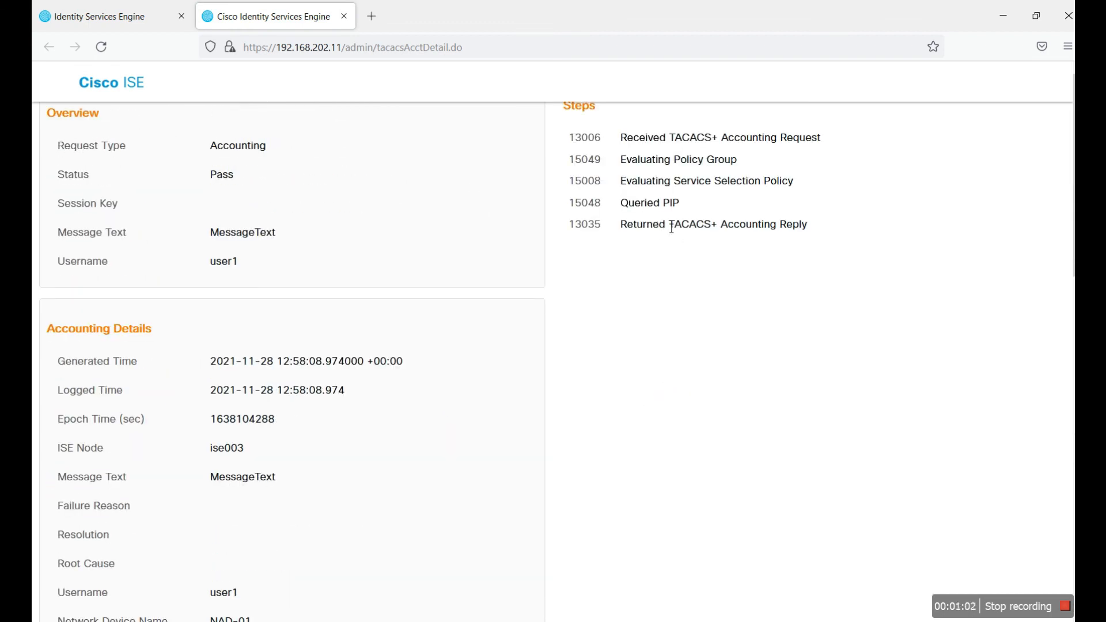
{"action": "left_click", "coordinate": [98, 23]}
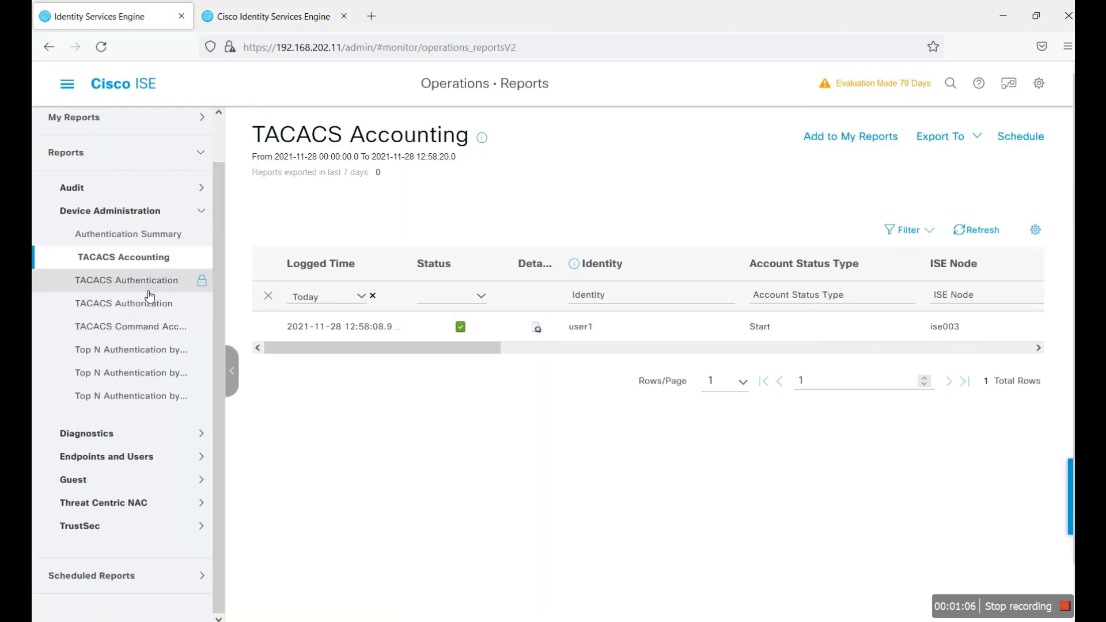
Step: Open the TACACS Authorization report and review the failed interface GigabitEthernet 0/1 detail (13025, no Permit rule)
{"action": "left_click", "coordinate": [130, 280]}
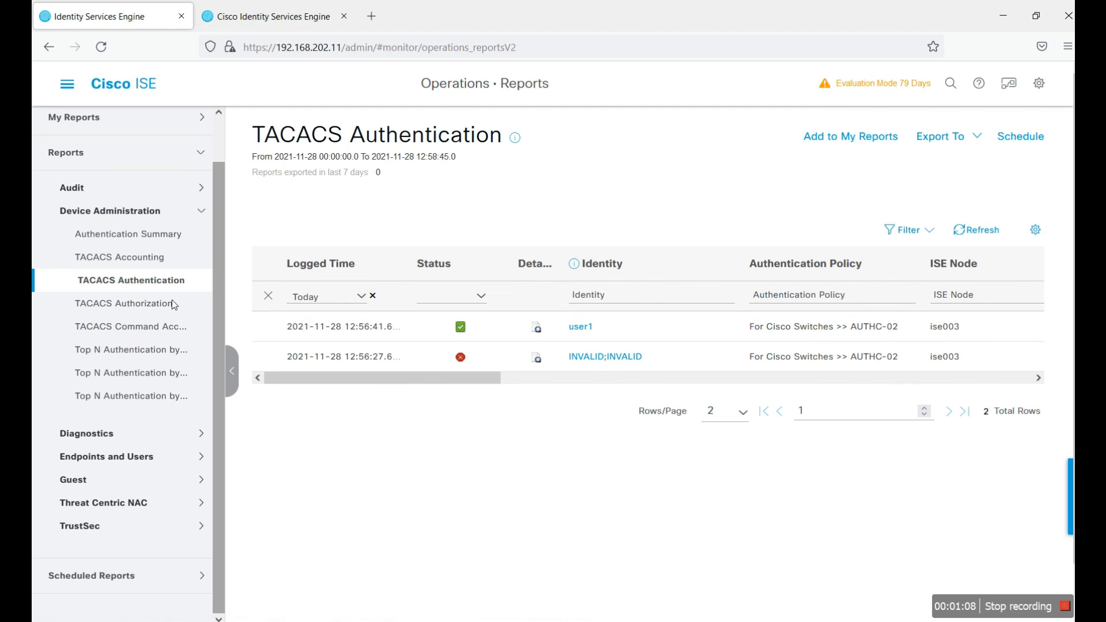
{"action": "left_click", "coordinate": [176, 305]}
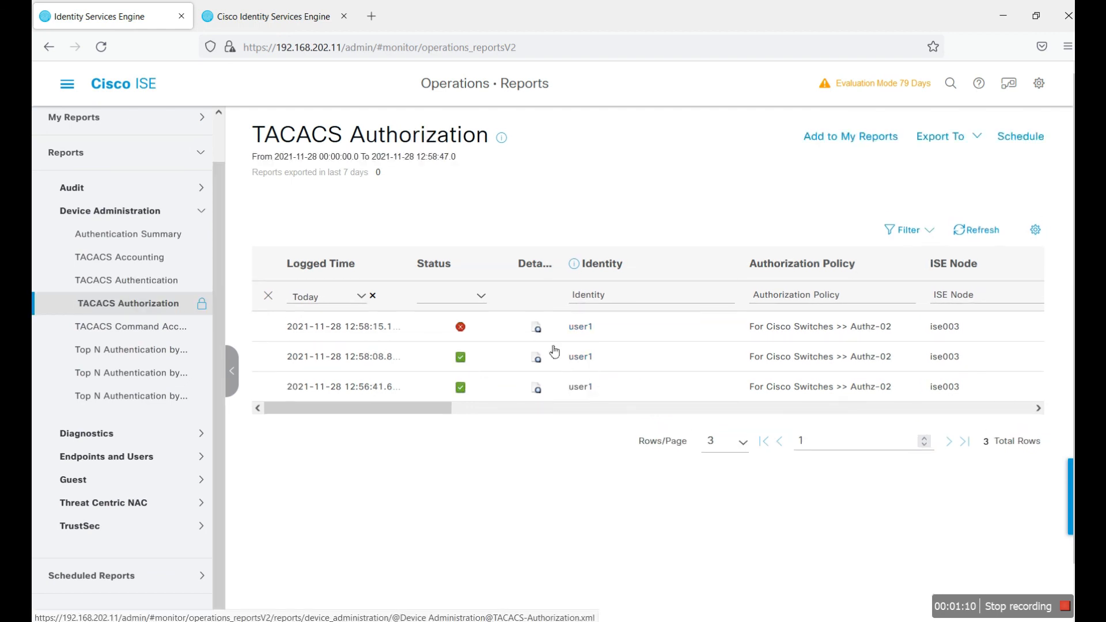
{"action": "left_click", "coordinate": [537, 326]}
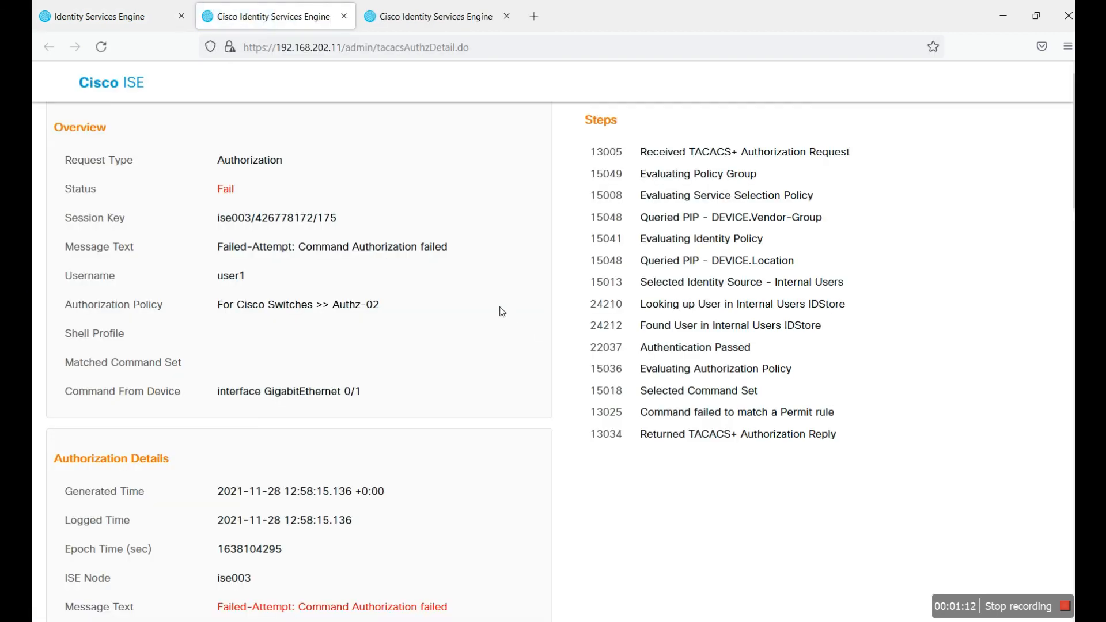
{"action": "left_click_drag", "start_coordinate": [382, 397], "coordinate": [224, 385]}
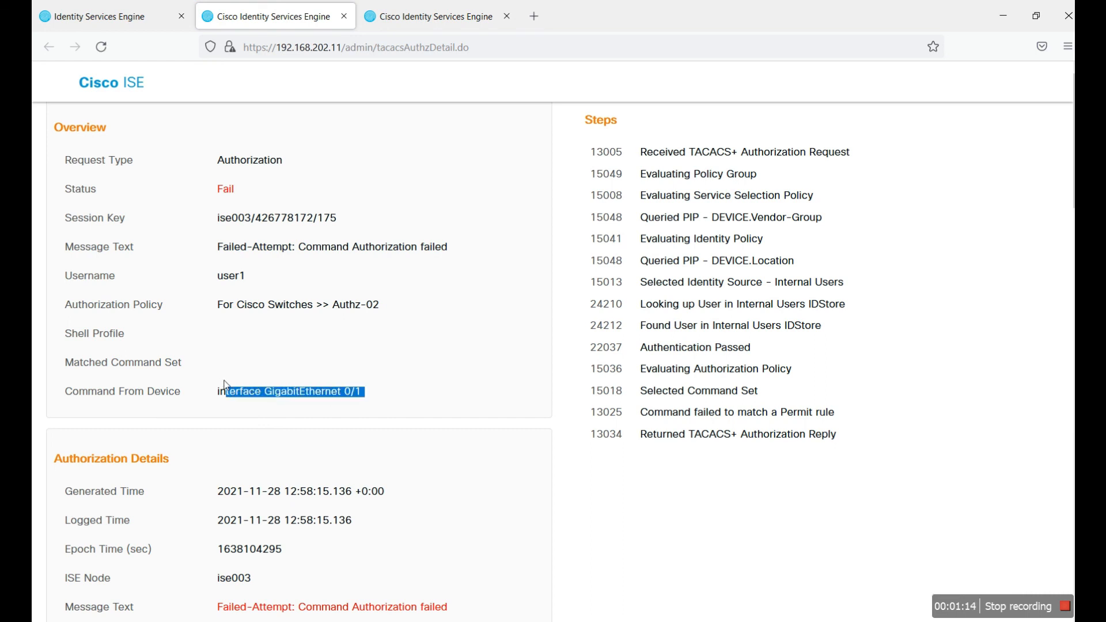
{"action": "left_click", "coordinate": [439, 369]}
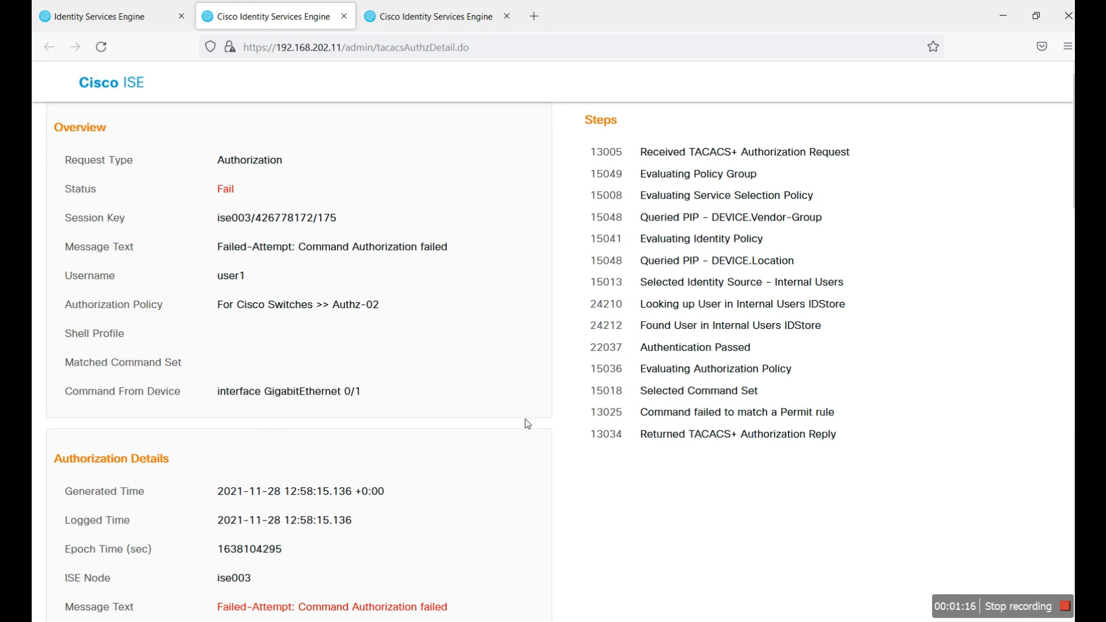
{"action": "scroll", "coordinate": [525, 421], "scroll_direction": "down", "scroll_amount": 2}
{"action": "scroll", "coordinate": [527, 423], "scroll_direction": "down", "scroll_amount": 2}
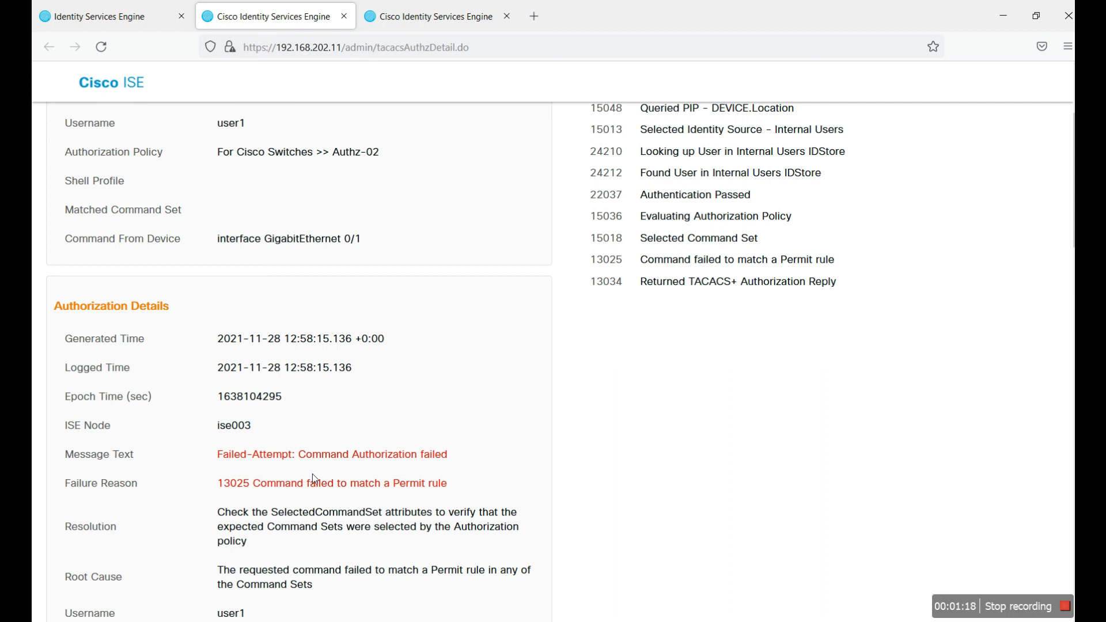
{"action": "left_click_drag", "start_coordinate": [299, 457], "coordinate": [531, 455]}
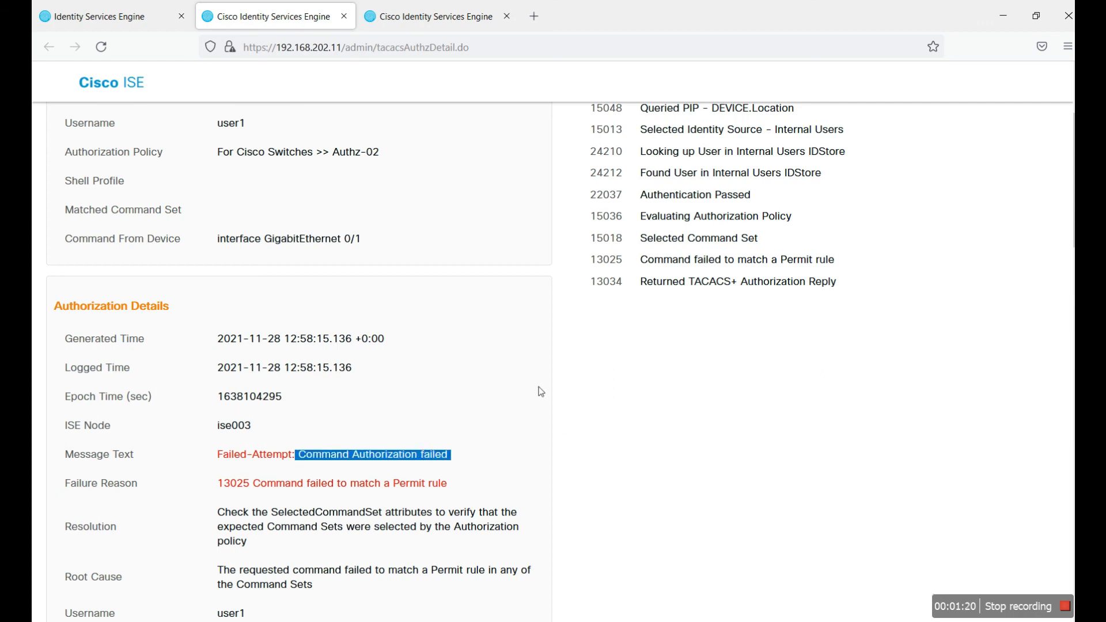